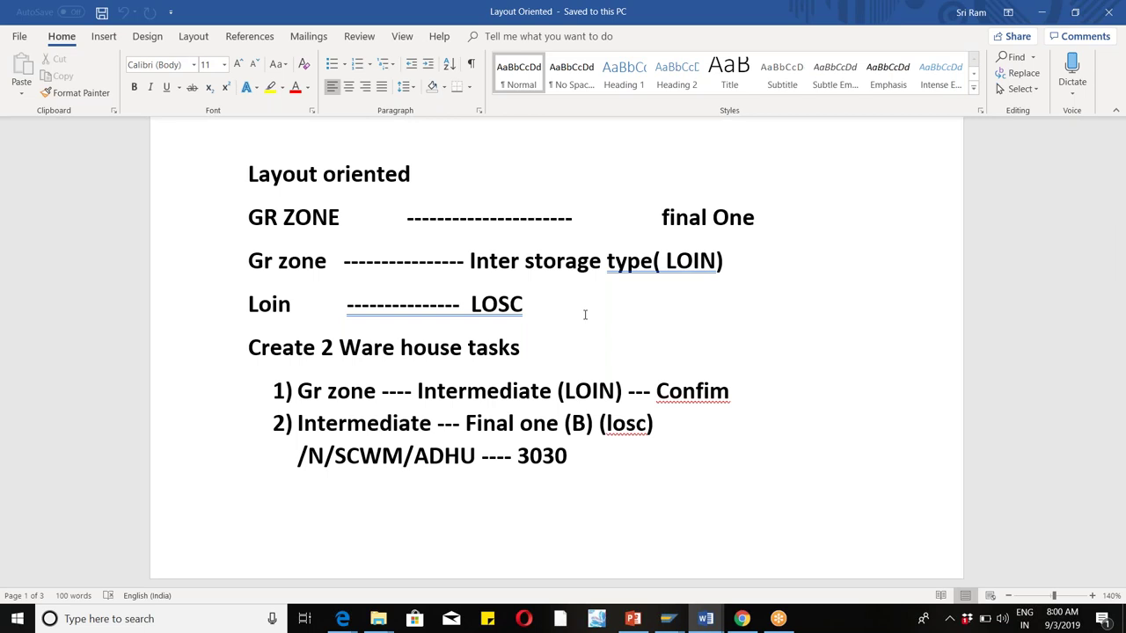
# Review the layout-oriented notes, switch to SAP, run transaction SPRO and display the SAP Reference IMG.
pyautogui.moveTo(1120, 275); pyautogui.dragTo(1120, 346)
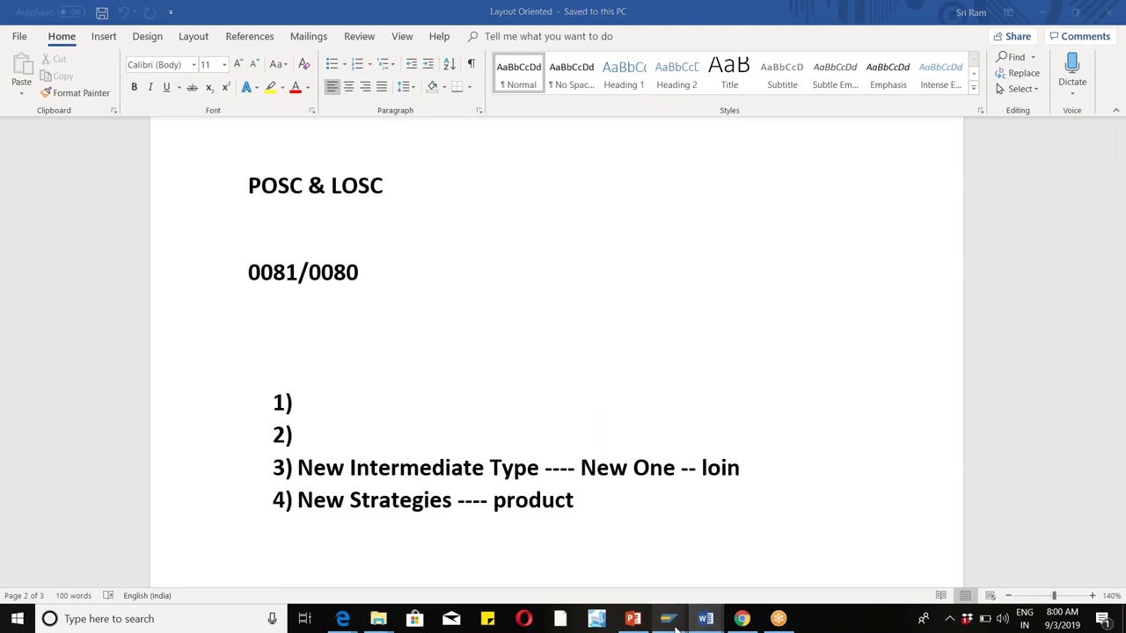
pyautogui.moveTo(670, 620)
pyautogui.click(686, 578)
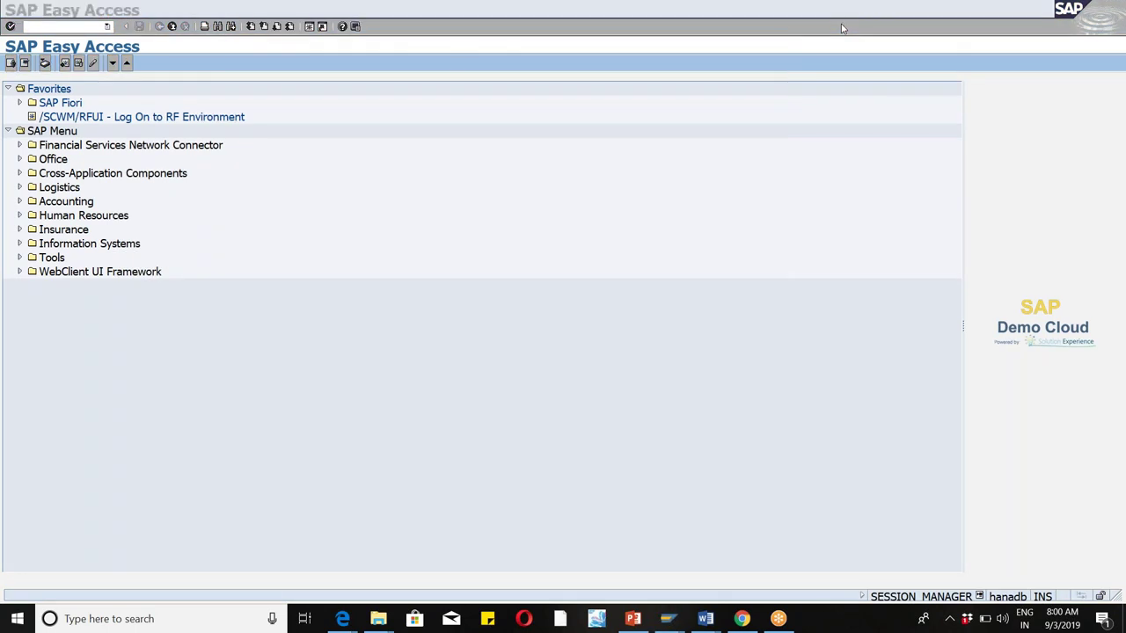
pyautogui.click(58, 37)
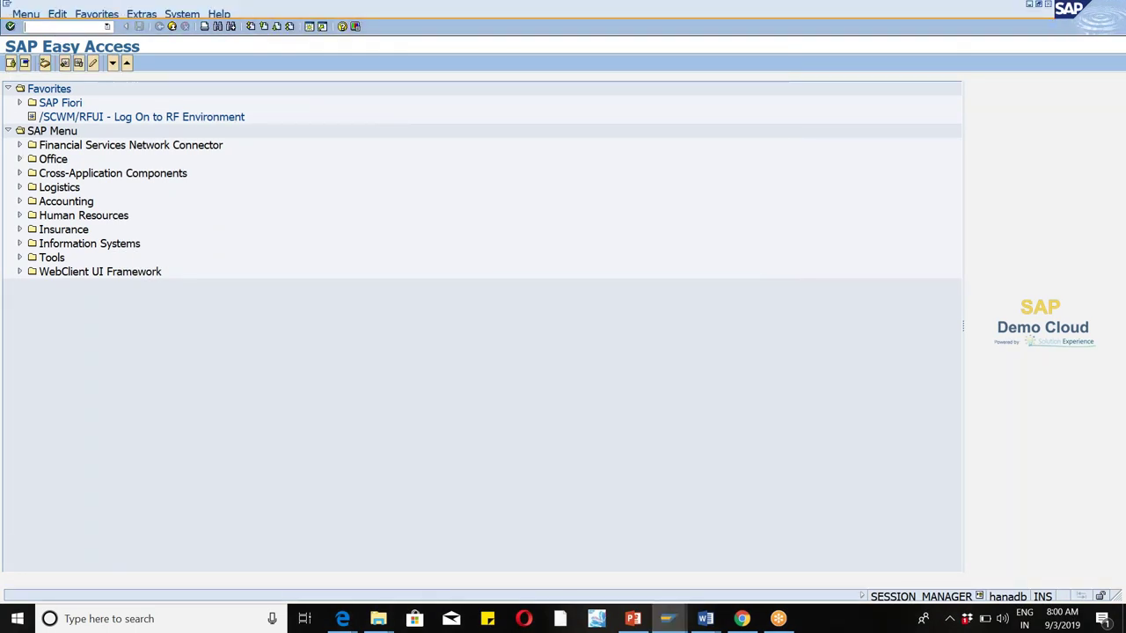
pyautogui.write('spro')
pyautogui.press('Return')
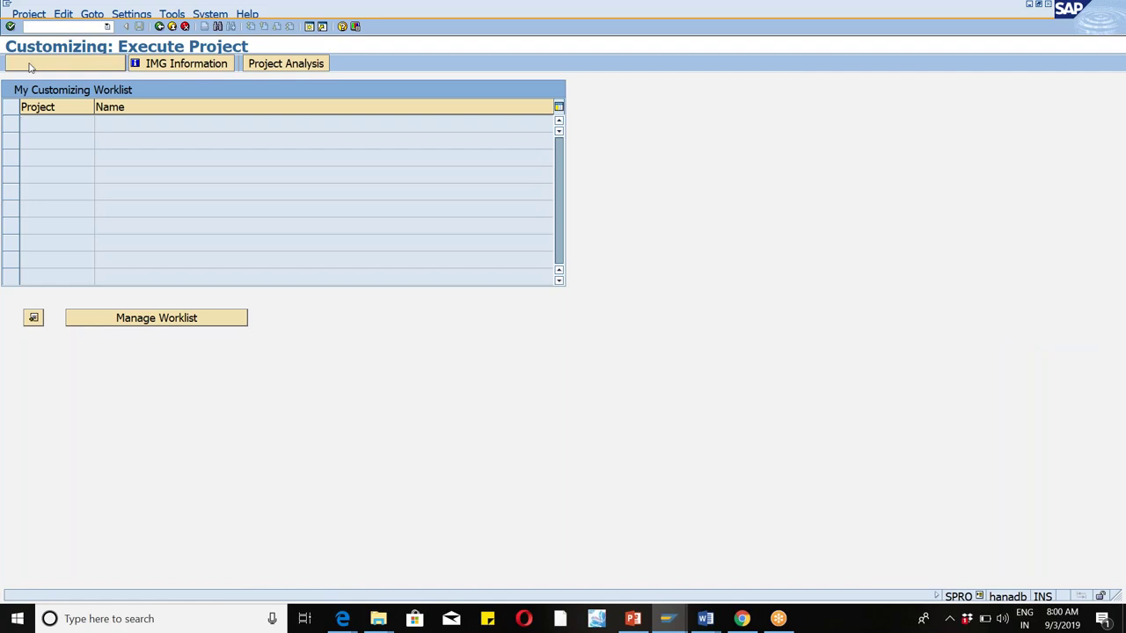
pyautogui.press('F5')
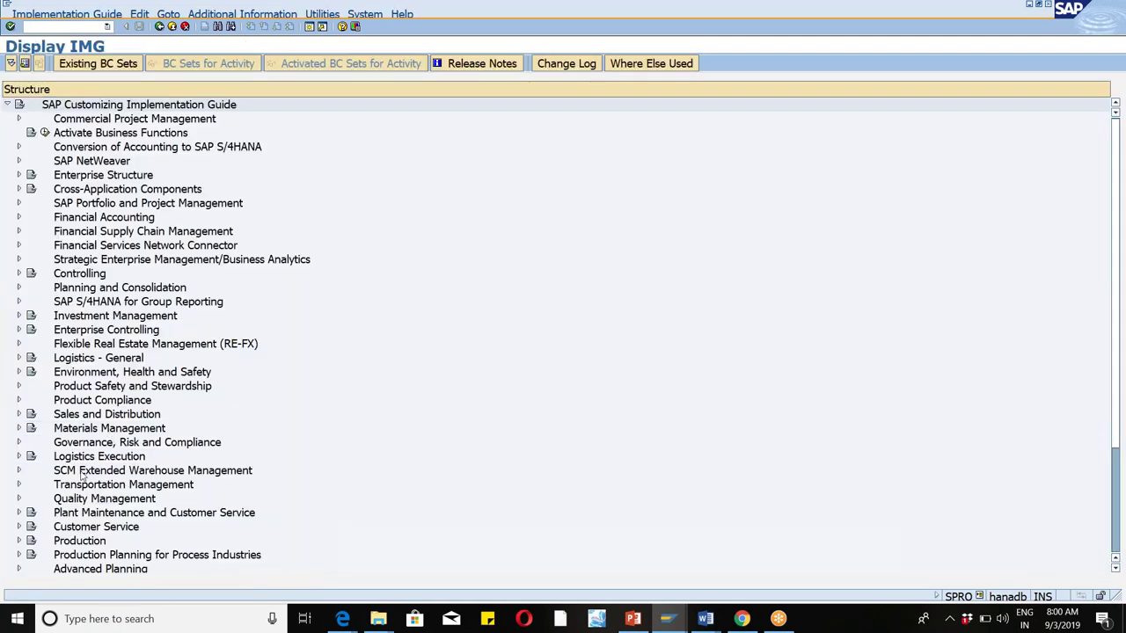
# Open the Define Storage Type activity under SCM Extended Warehouse Management, Extended Warehouse Management, Master Data.
pyautogui.click(18, 470)
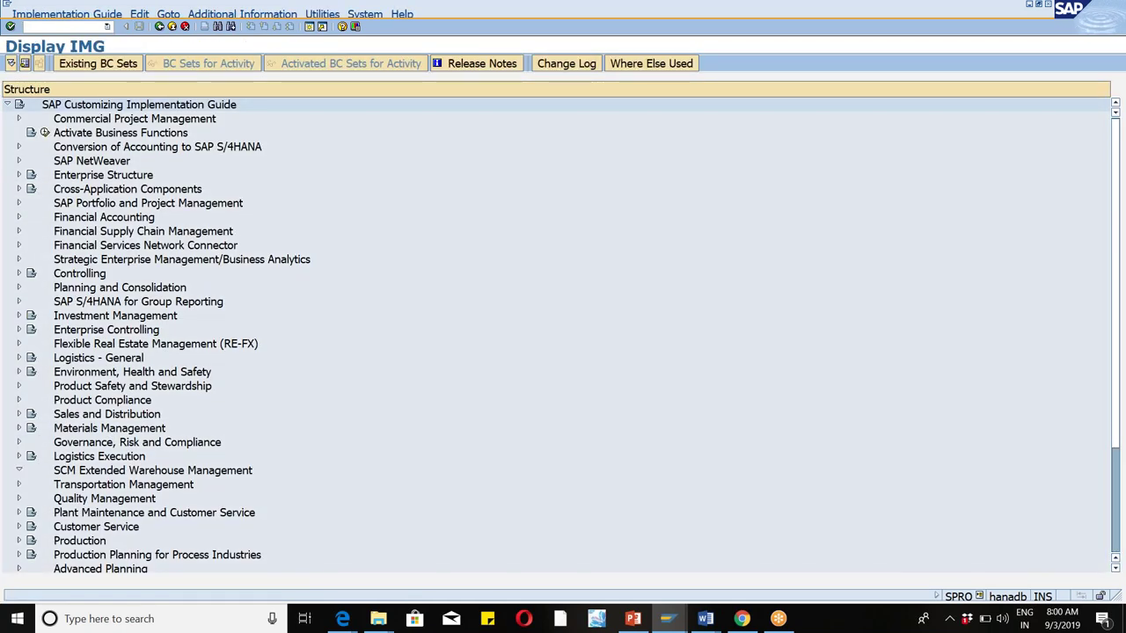
pyautogui.click(107, 26)
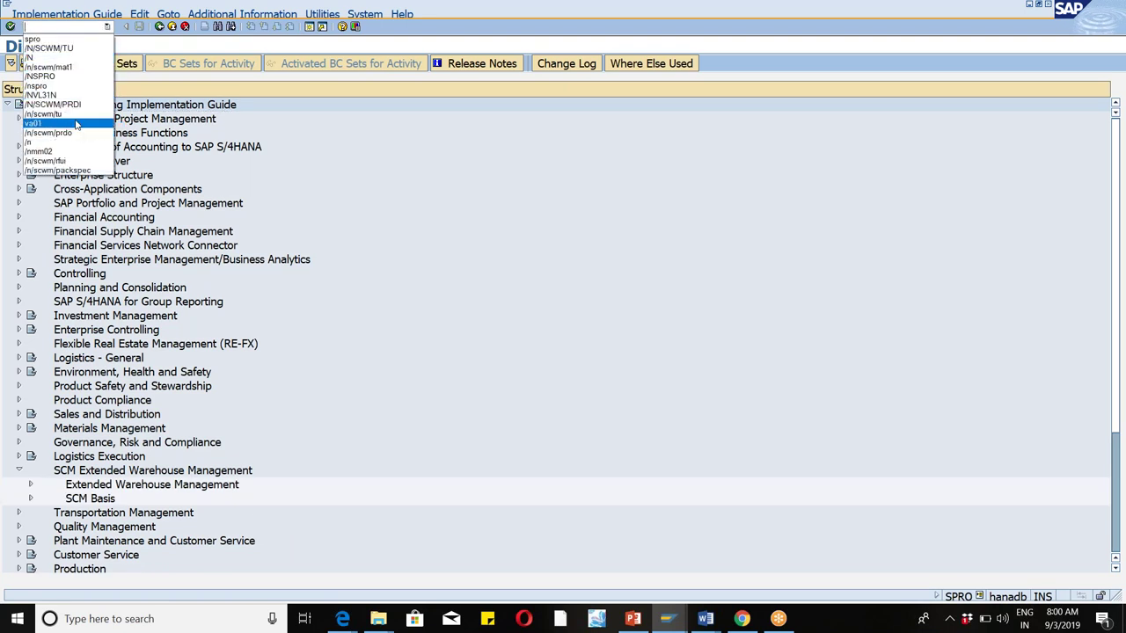
pyautogui.press('Escape')
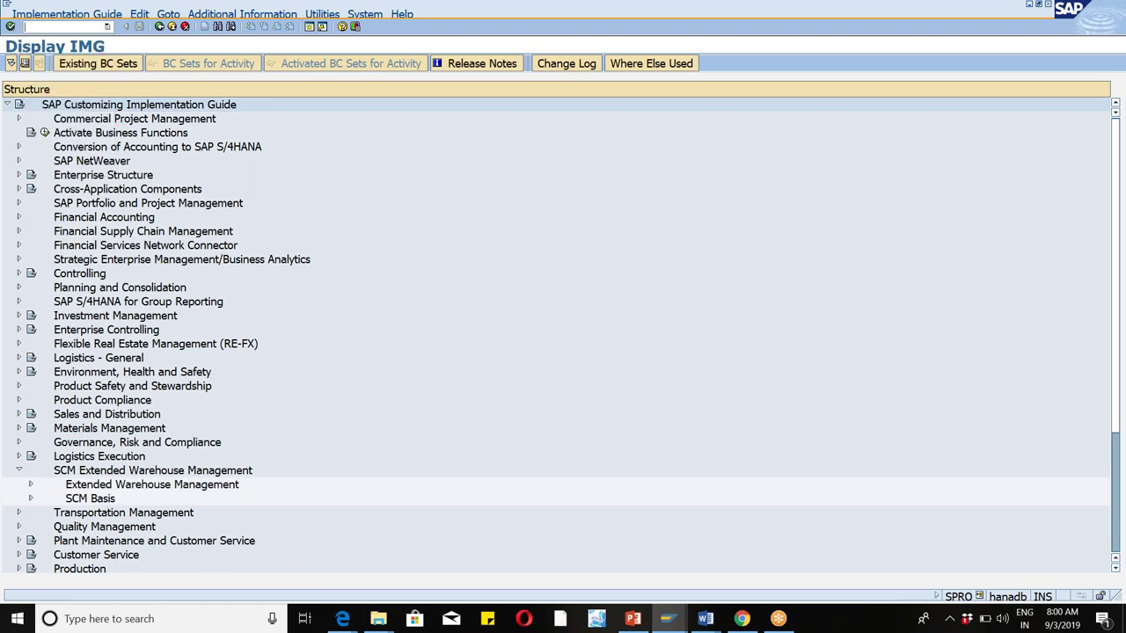
pyautogui.click(31, 488)
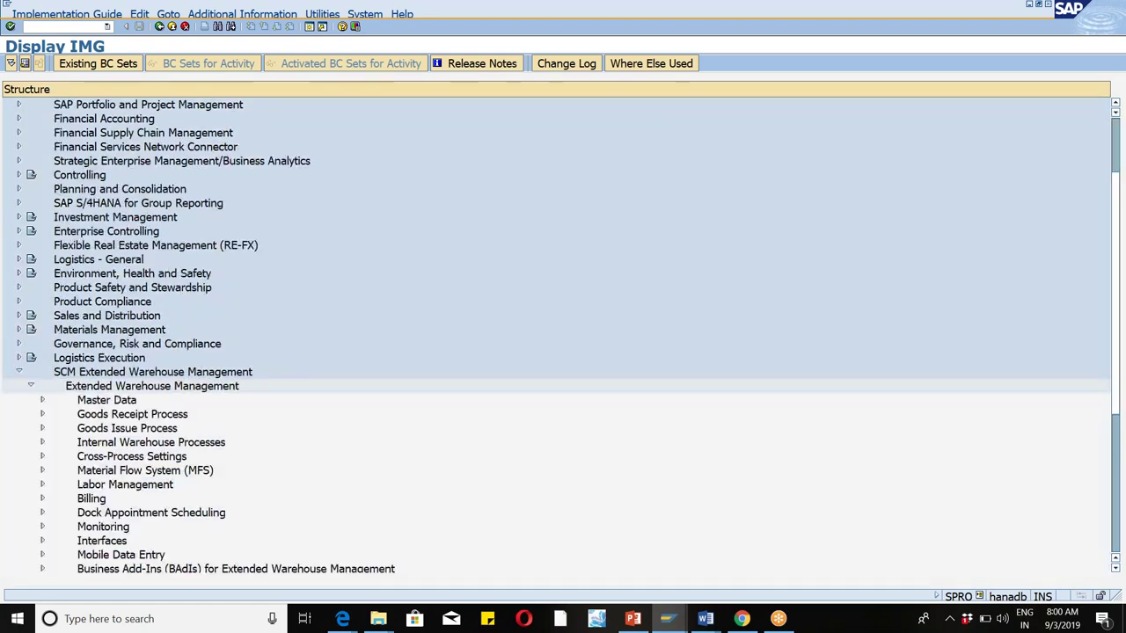
pyautogui.click(42, 456)
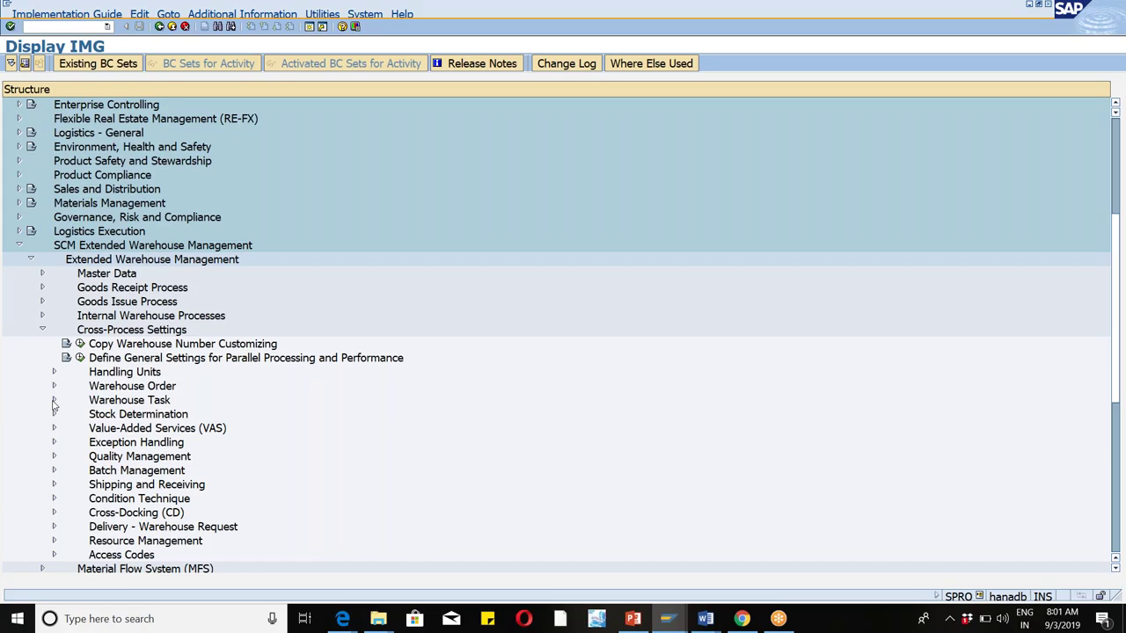
pyautogui.click(53, 401)
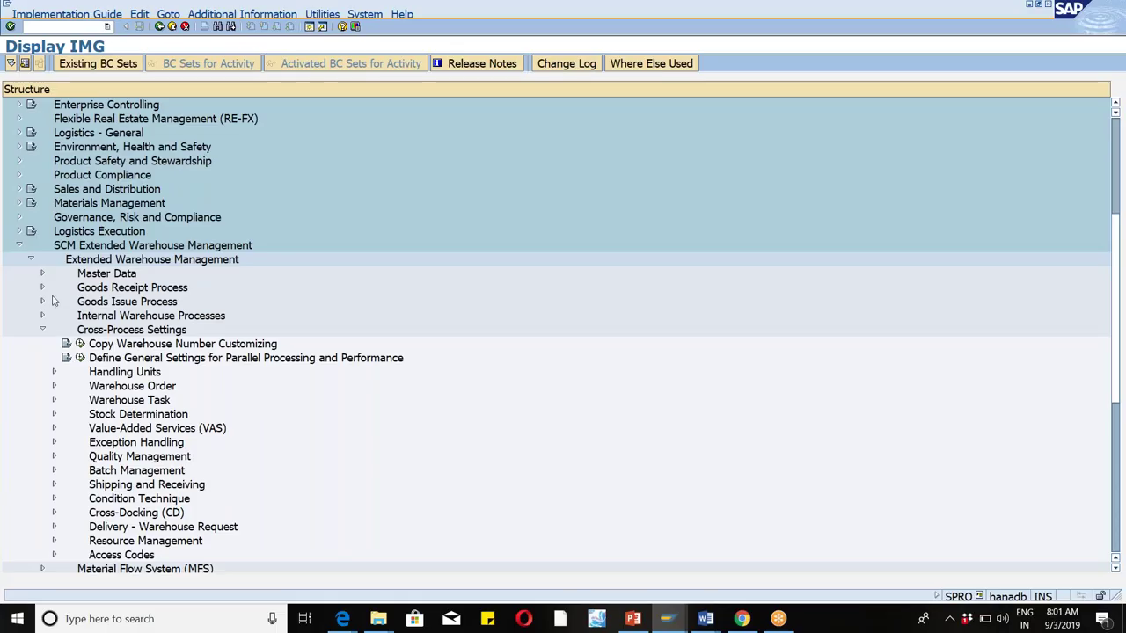
pyautogui.click(42, 274)
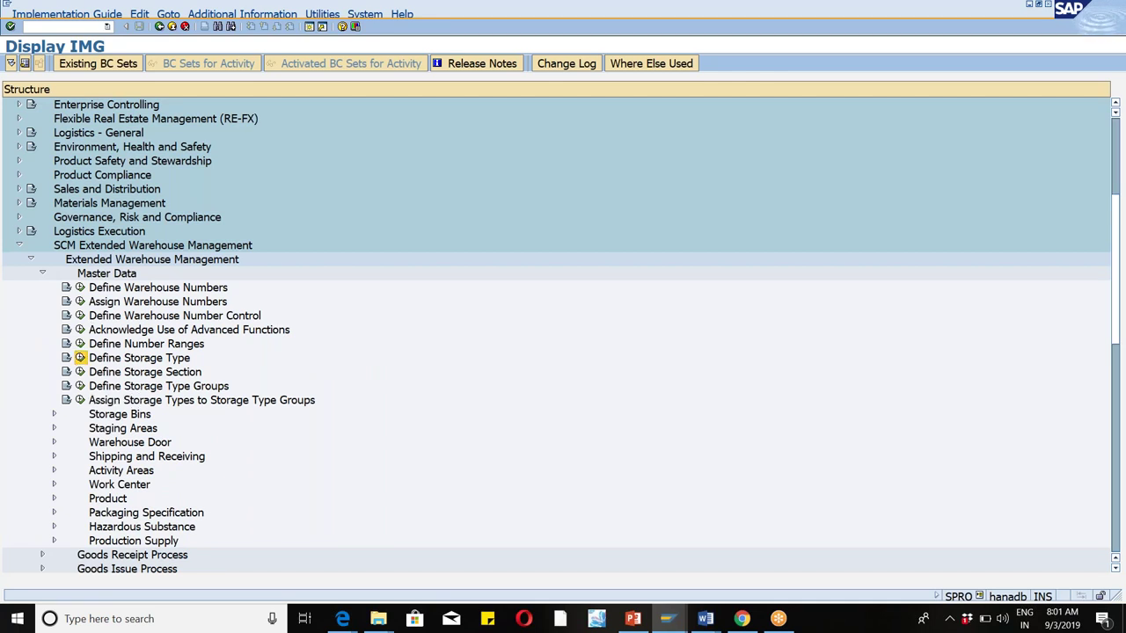
pyautogui.click(80, 358)
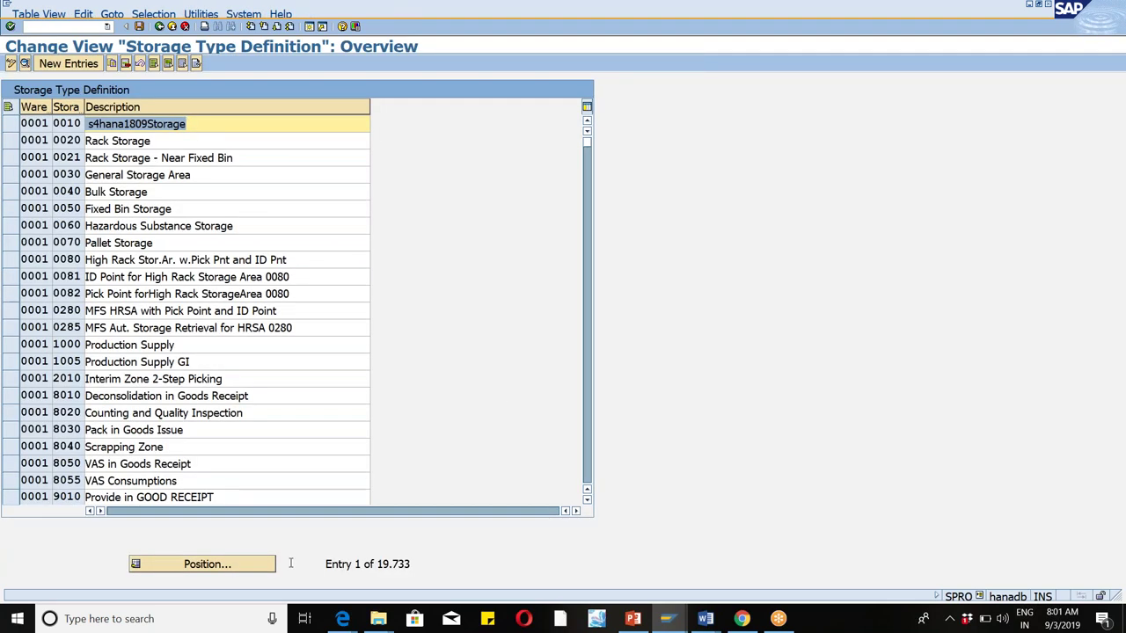
# Position the storage type list at warehouse WM46, storage type 0081.
pyautogui.click(221, 565)
pyautogui.write('wm46')
pyautogui.press('Tab')
pyautogui.write('0081')
pyautogui.press('Return')
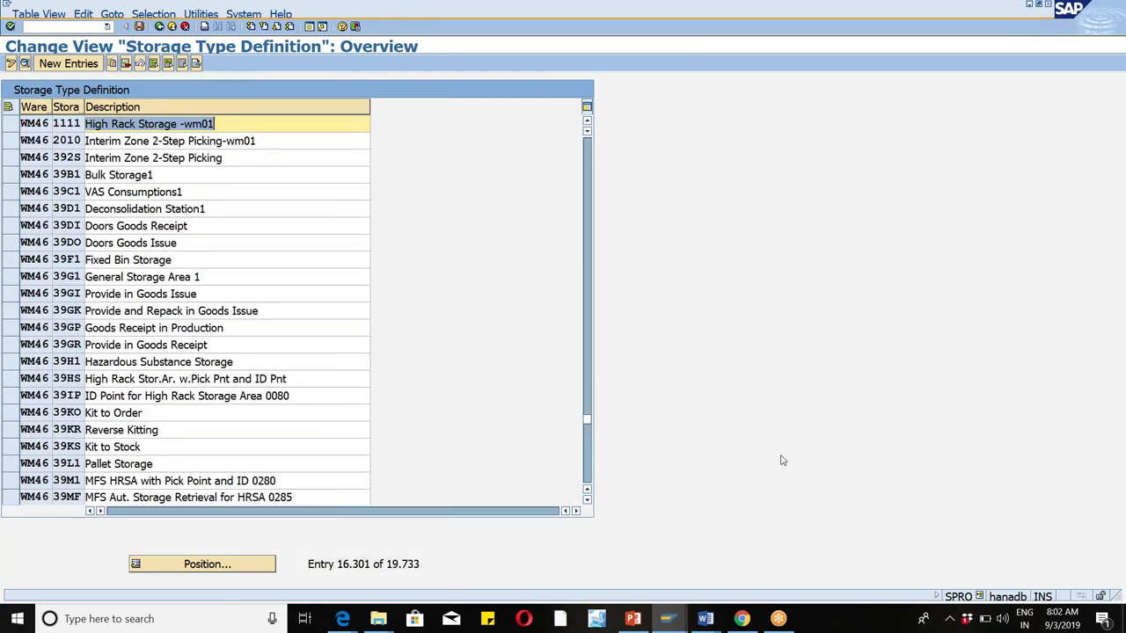
# Return to the start of the storage type list and examine warehouse 0001's entries for the high rack and ID point types.
pyautogui.moveTo(587, 423); pyautogui.dragTo(587, 132)
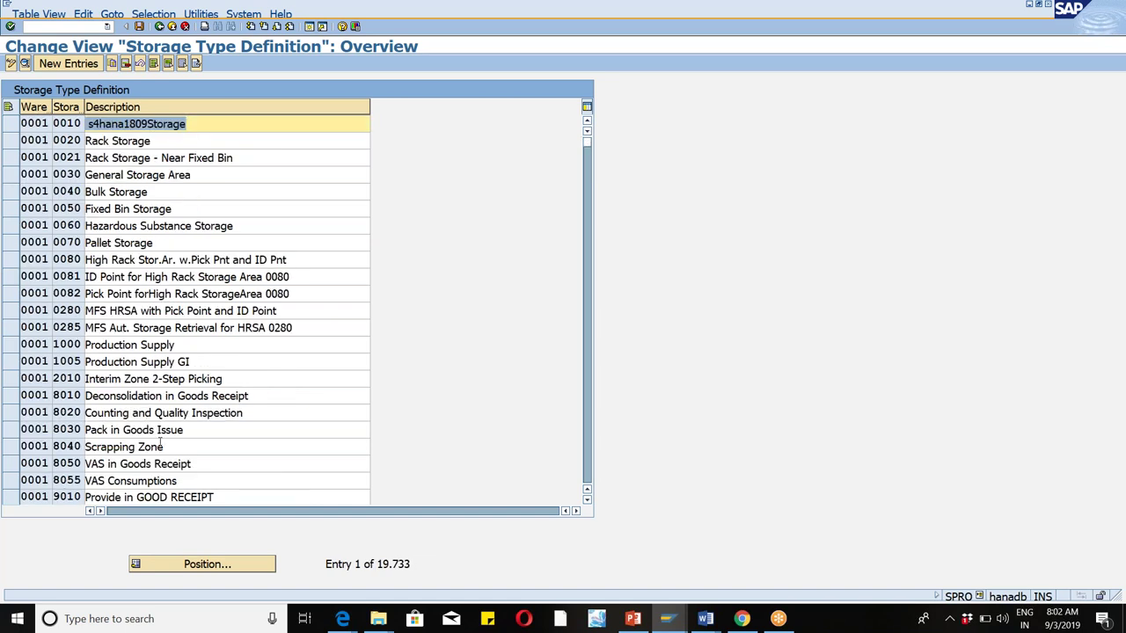
pyautogui.click(587, 499)
pyautogui.click(587, 501)
pyautogui.click(588, 501)
pyautogui.click(588, 502)
pyautogui.click(588, 501)
pyautogui.click(587, 501)
pyautogui.click(588, 501)
pyautogui.click(587, 501)
pyautogui.click(588, 501)
pyautogui.click(587, 501)
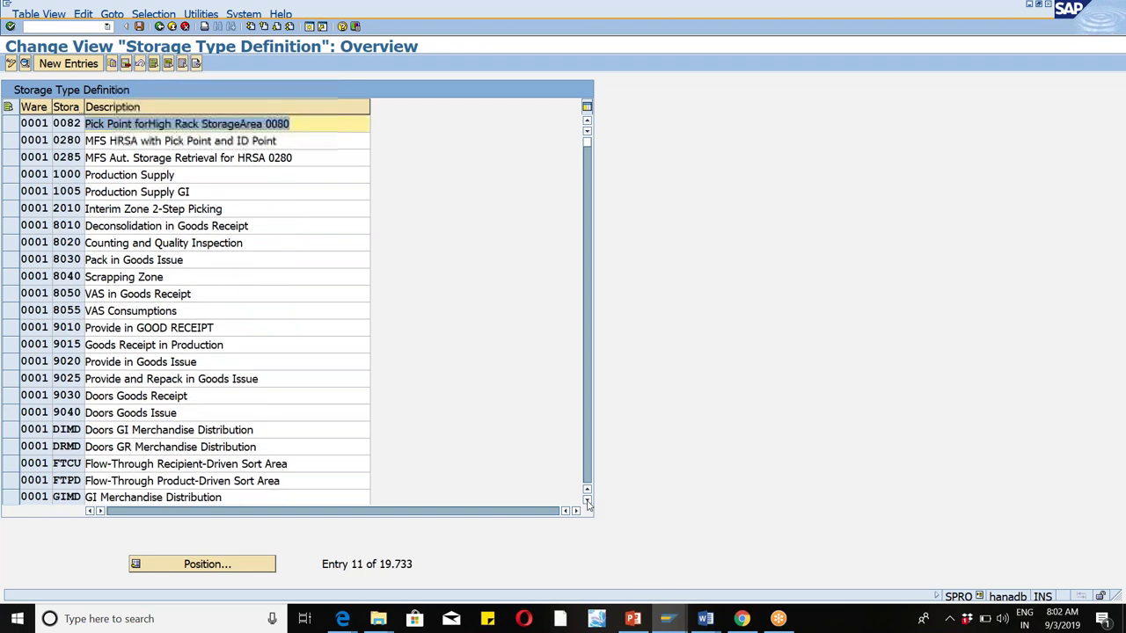
pyautogui.click(587, 501)
pyautogui.click(587, 501)
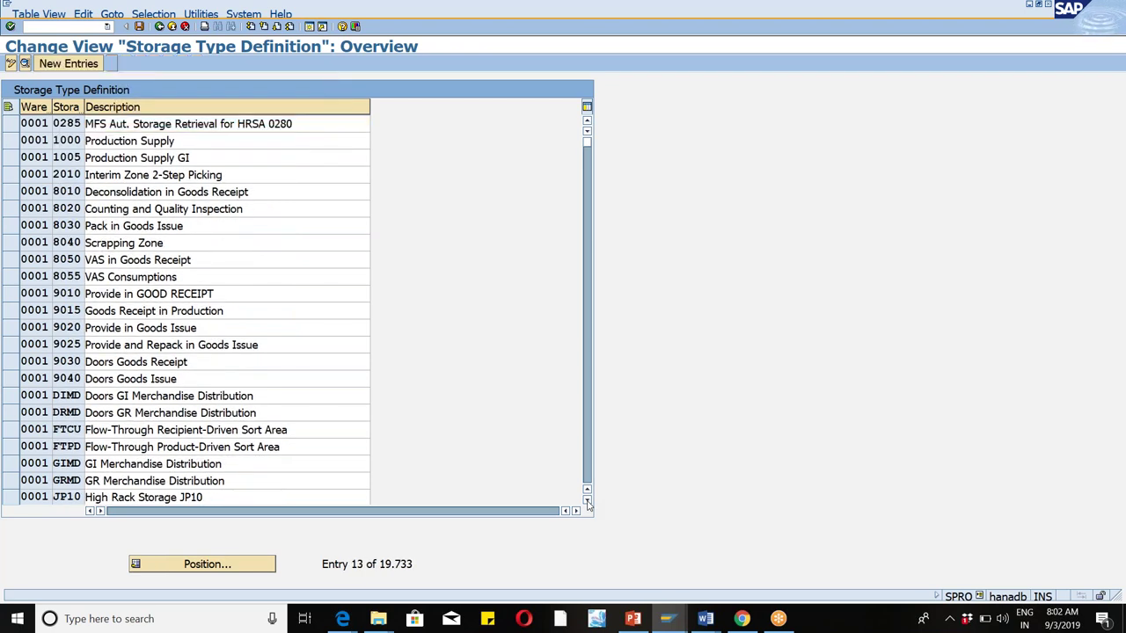
pyautogui.click(588, 502)
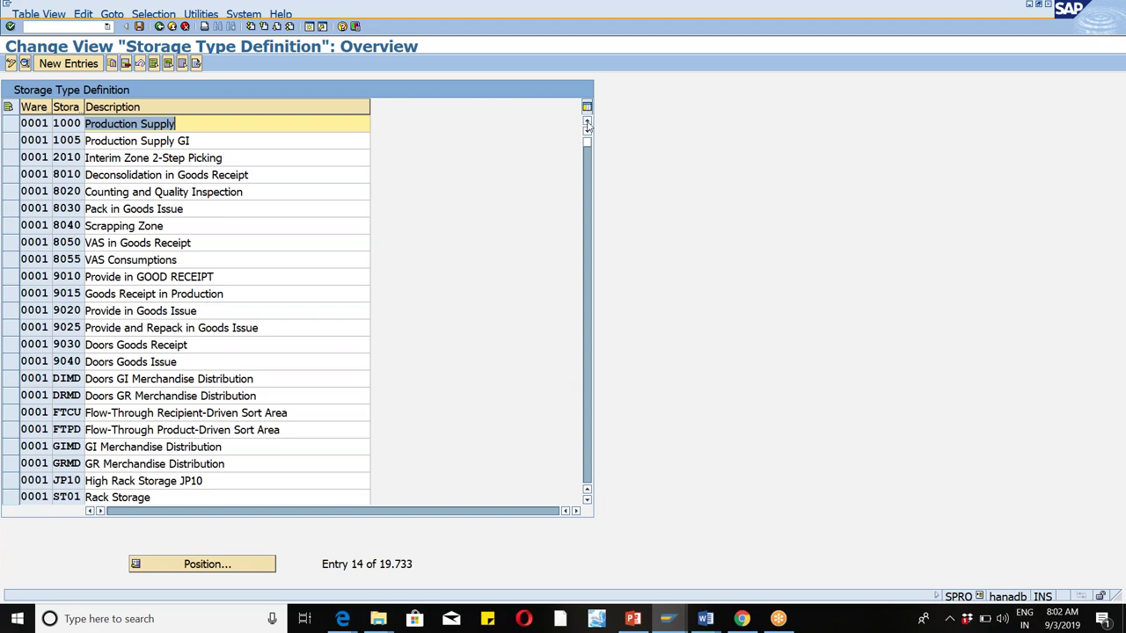
pyautogui.click(588, 124)
pyautogui.click(587, 124)
pyautogui.click(588, 125)
pyautogui.click(588, 124)
pyautogui.click(587, 124)
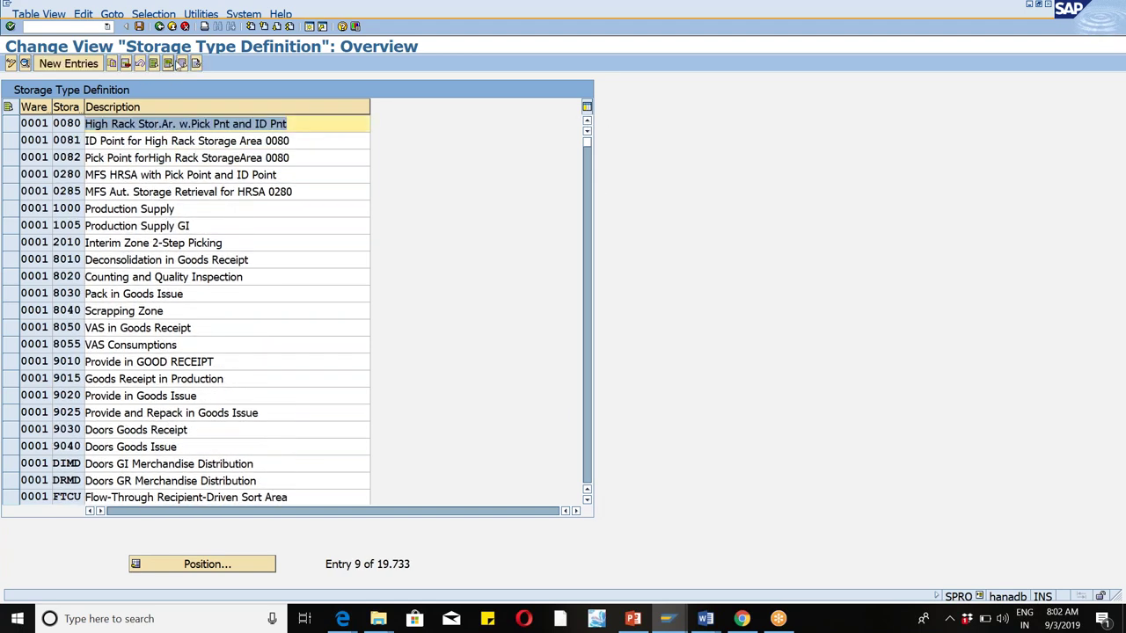
pyautogui.click(14, 142)
pyautogui.keyDown('shift'); pyautogui.click(14, 158); pyautogui.keyUp('shift')
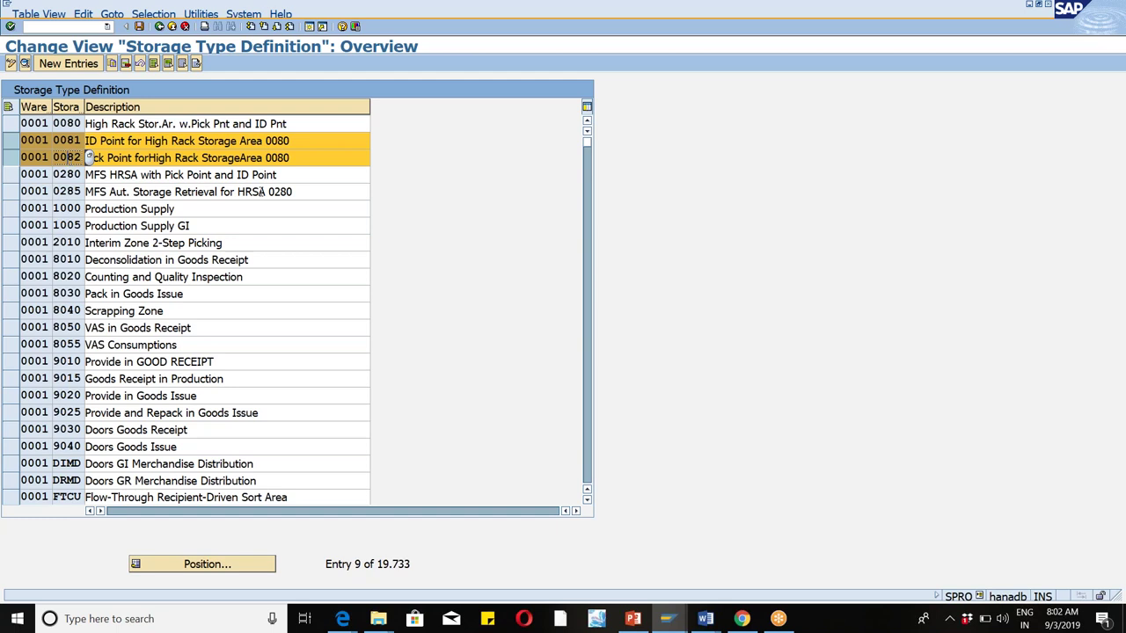
pyautogui.click(320, 163)
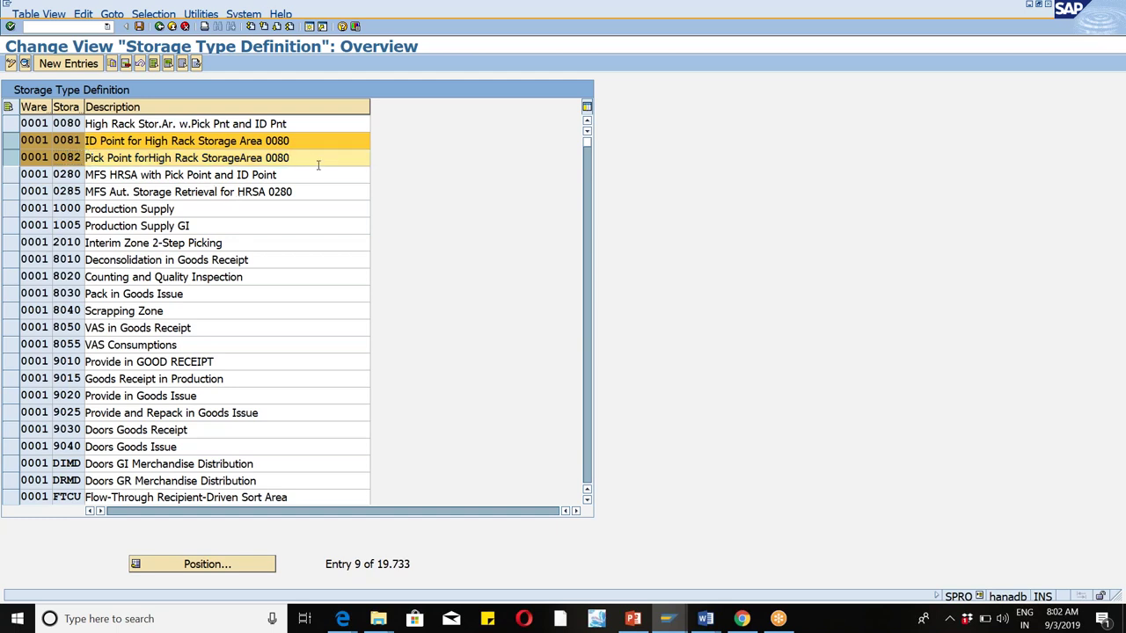
pyautogui.click(17, 157)
pyautogui.click(20, 161)
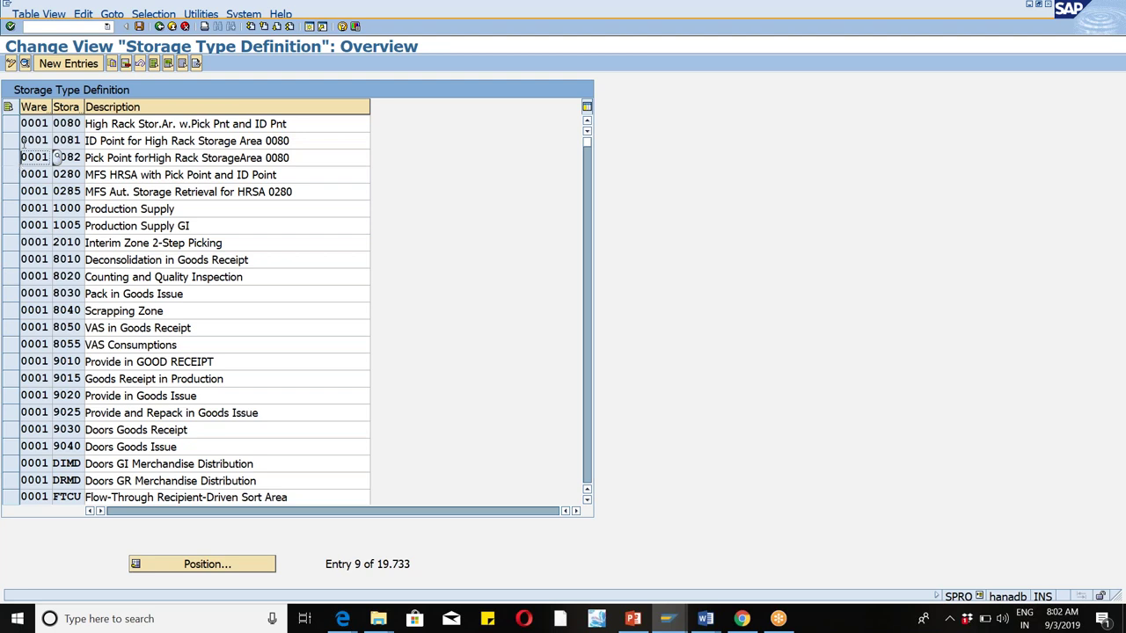
# Select storage types 0080 and 0081 of warehouse 0001 in the overview.
pyautogui.click(10, 141)
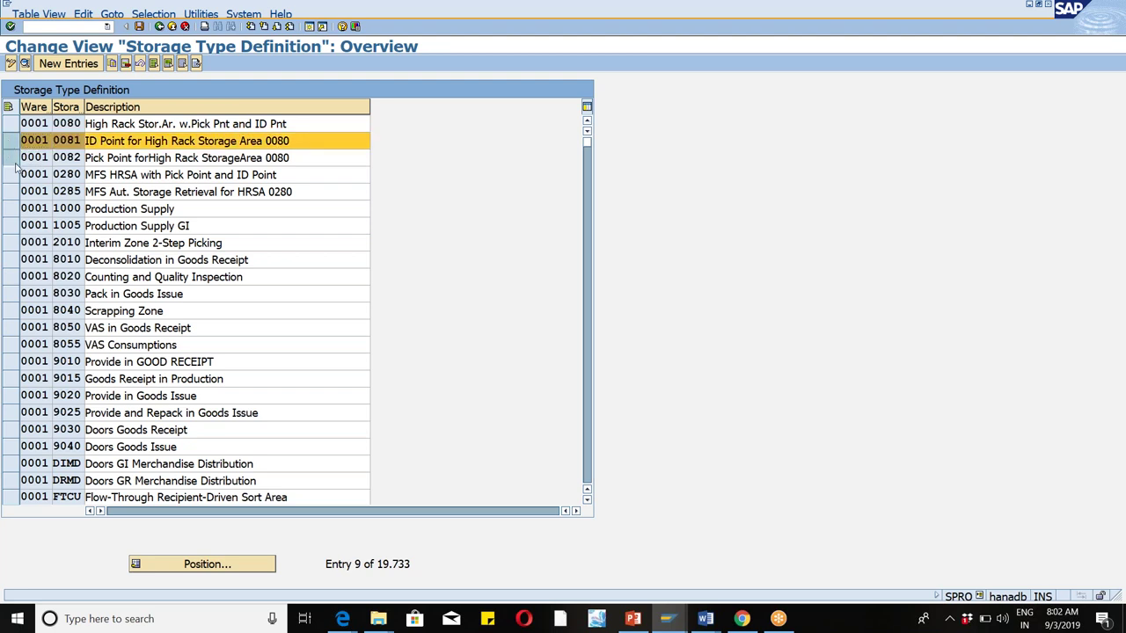
pyautogui.click(12, 158)
pyautogui.click(15, 161)
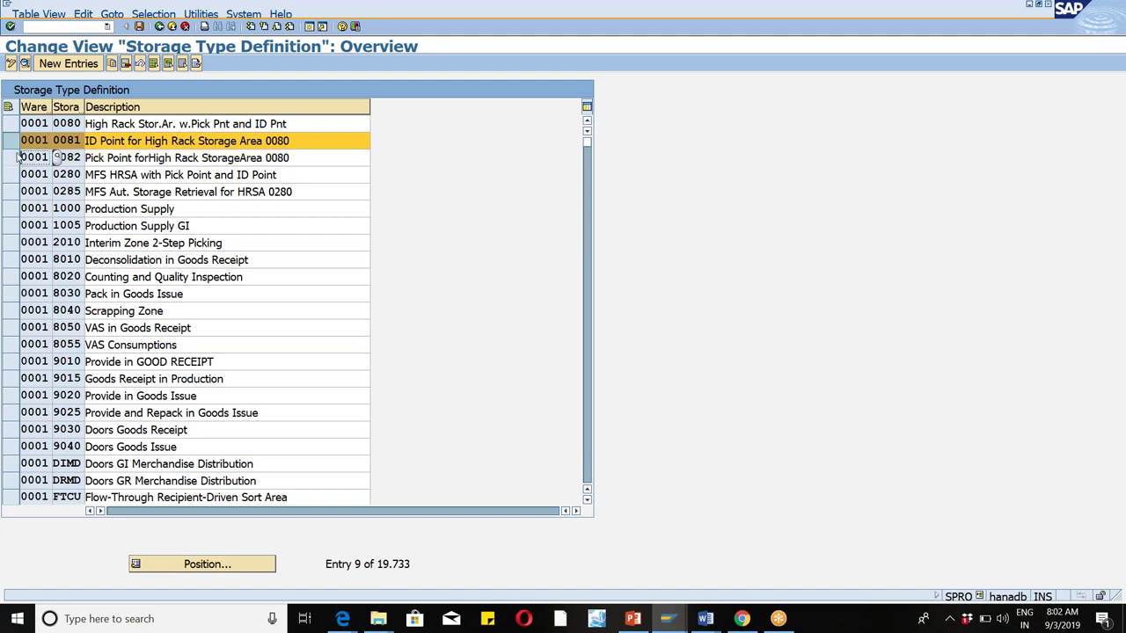
pyautogui.click(11, 128)
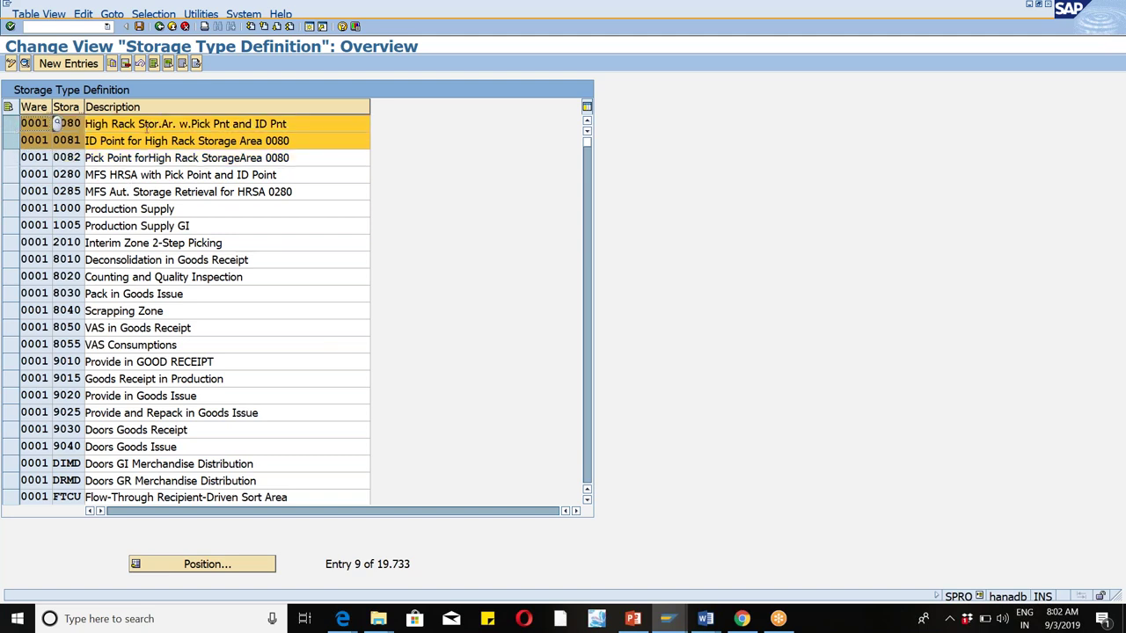
pyautogui.click(292, 141)
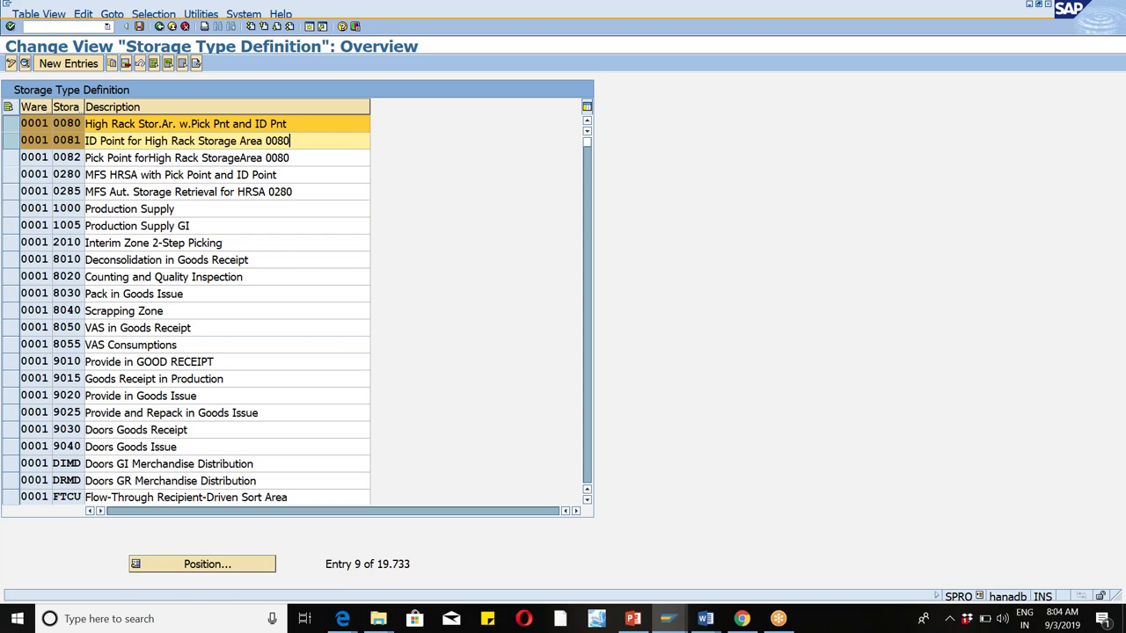
# Position the list at warehouse WM46, storage type LOSC, and add the WM46 entries LOIN and LOSC to the selection.
pyautogui.click(225, 567)
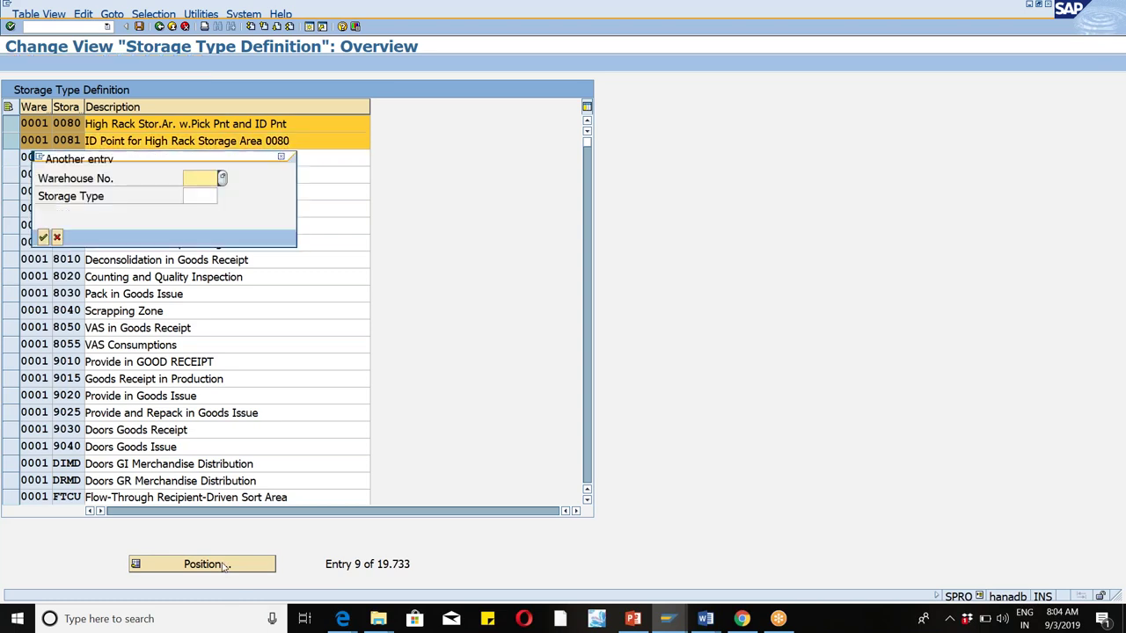
pyautogui.write('wm46')
pyautogui.press('Tab')
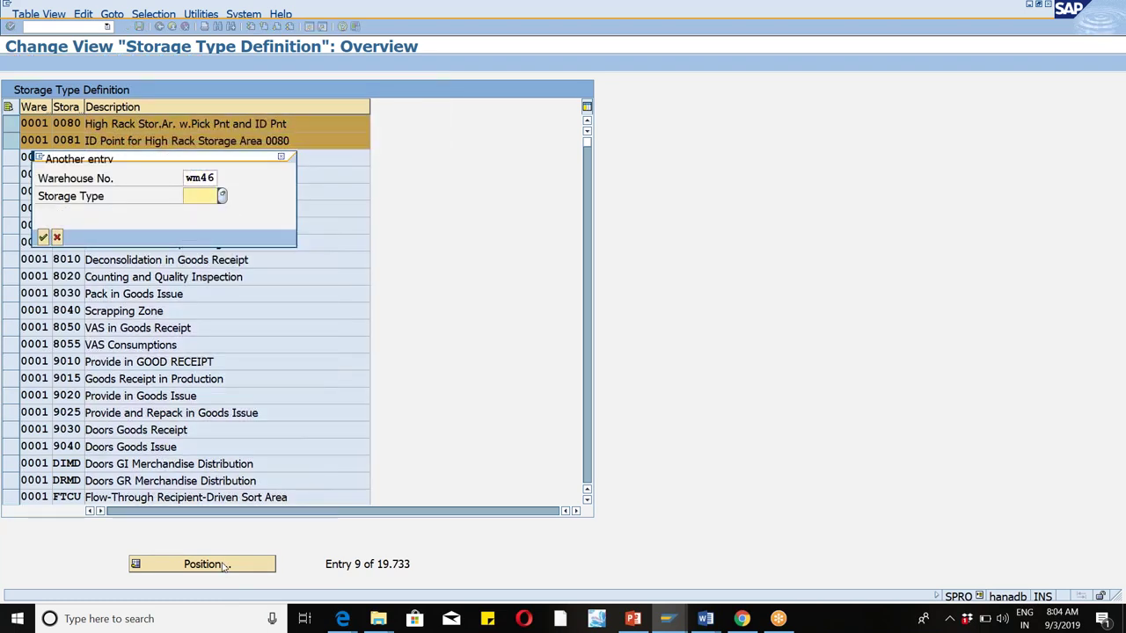
pyautogui.write('losc')
pyautogui.press('Return')
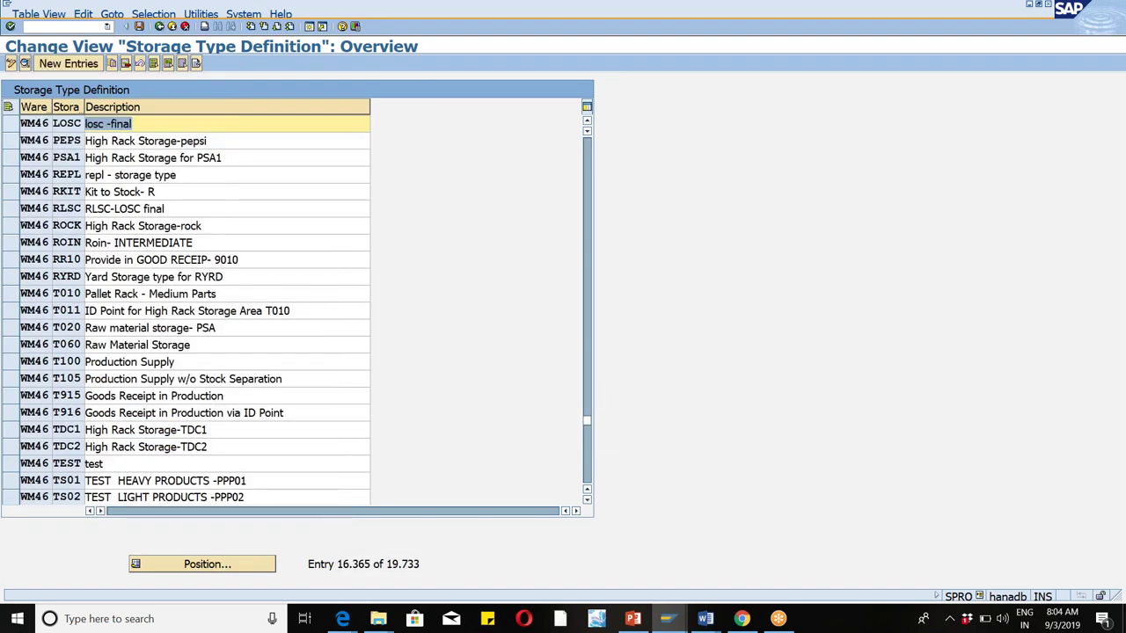
pyautogui.click(586, 122)
pyautogui.click(587, 122)
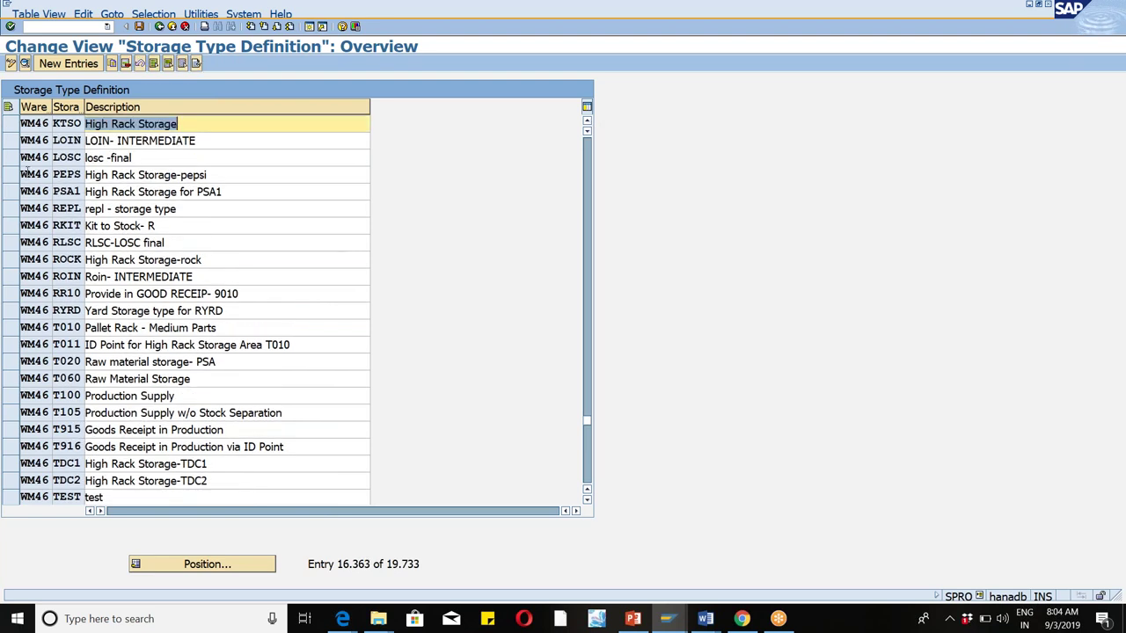
pyautogui.click(13, 141)
pyautogui.click(9, 159)
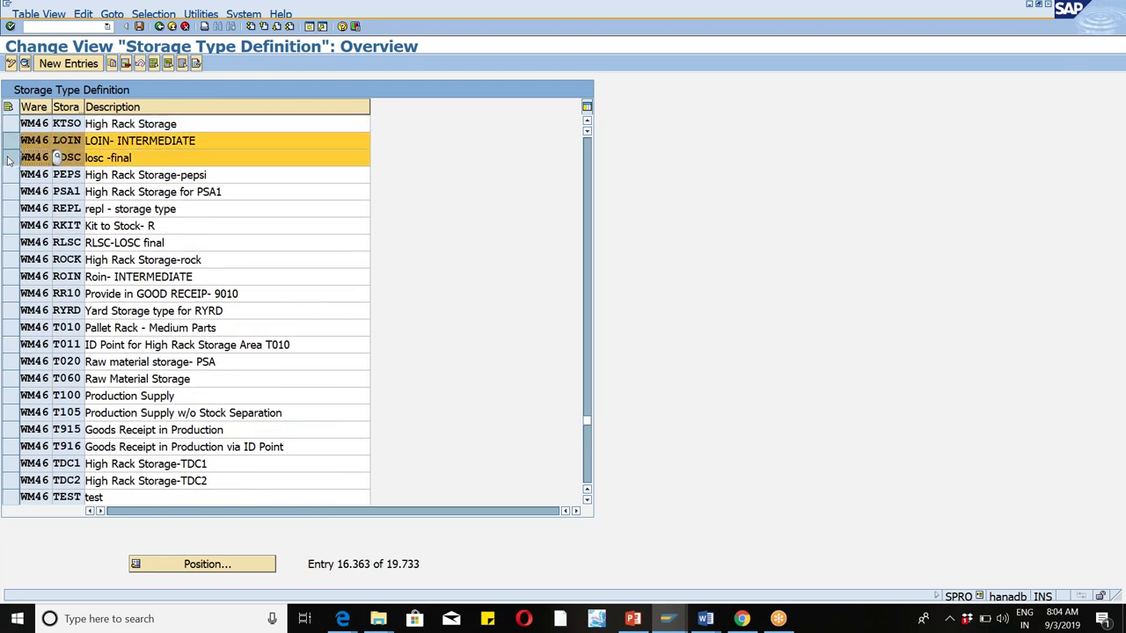
# Open the details of the selected storage types and compare the settings of 0080, 0081, LOIN and LOSC one after another.
pyautogui.click(25, 63)
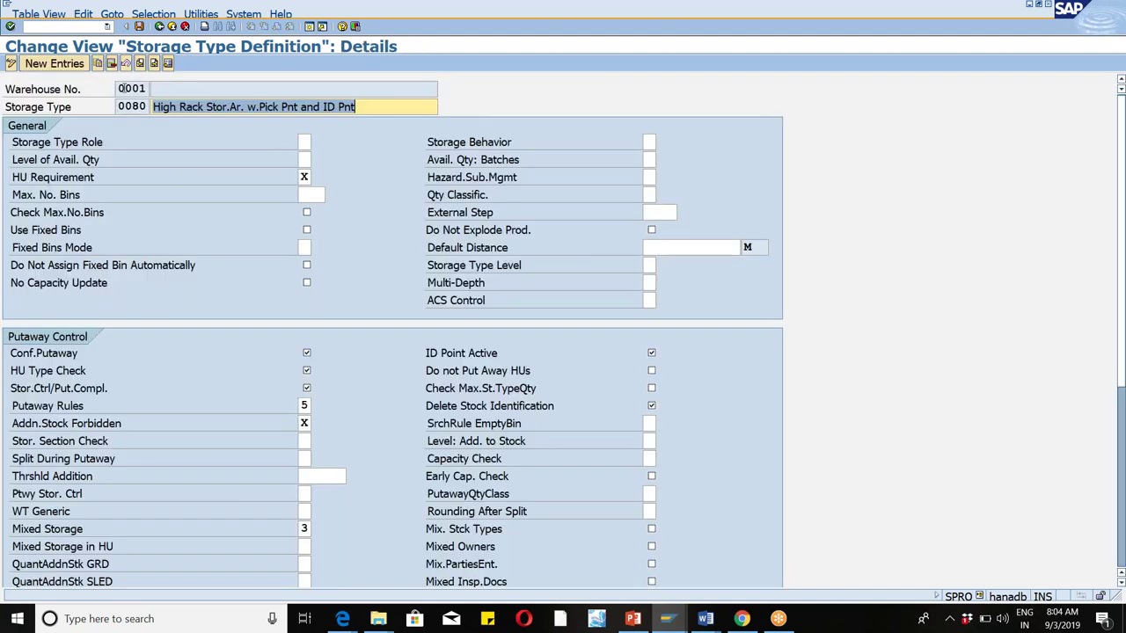
pyautogui.click(154, 63)
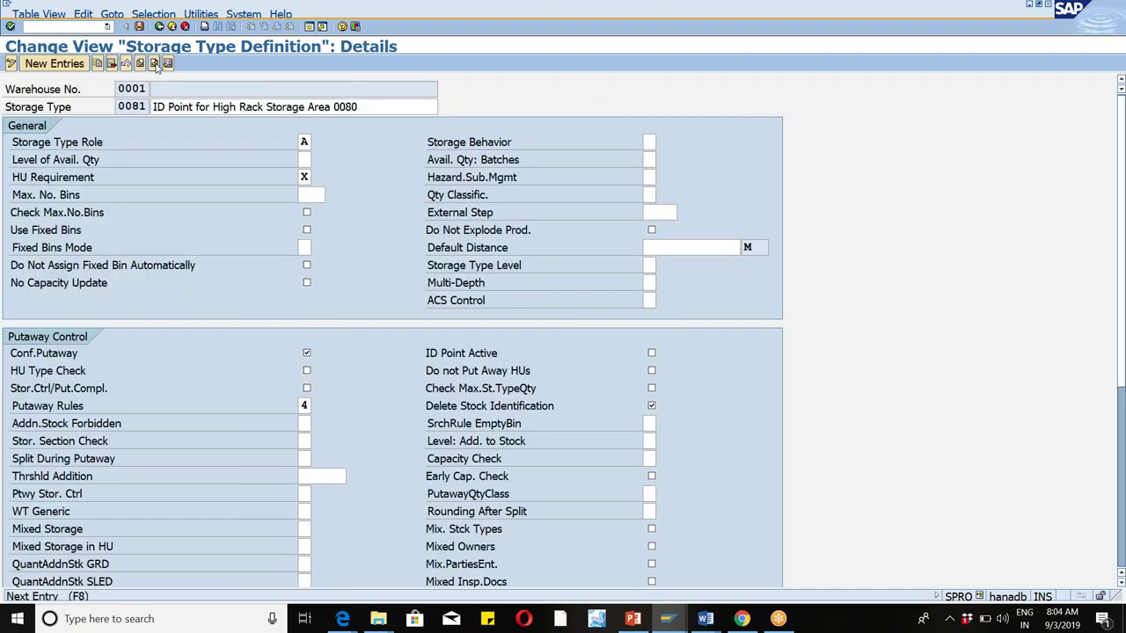
pyautogui.click(154, 64)
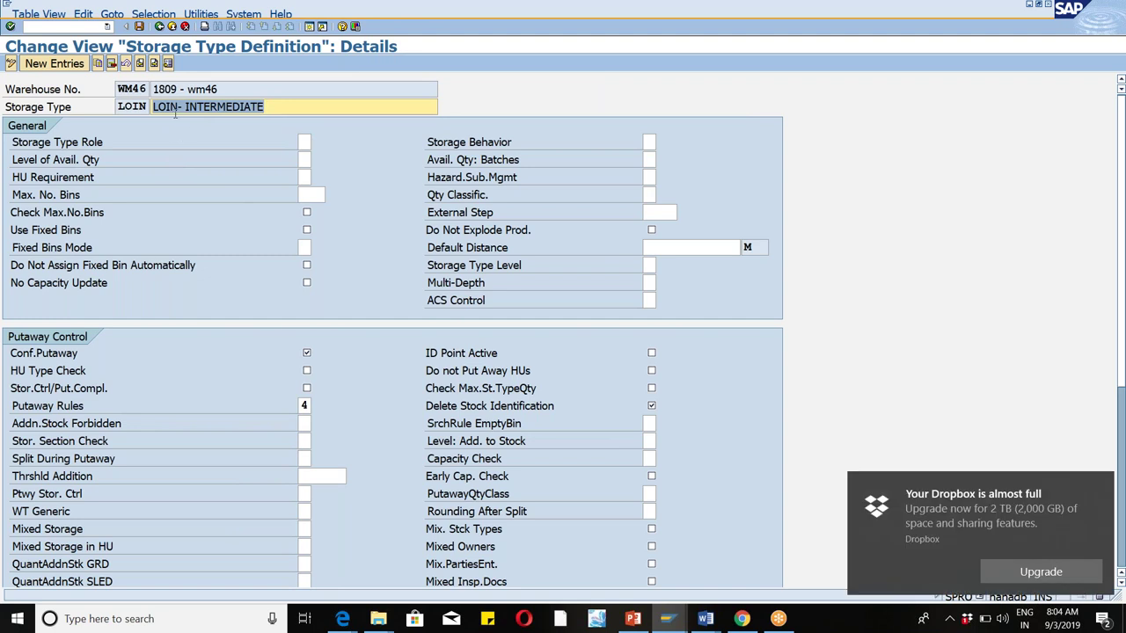
pyautogui.click(154, 63)
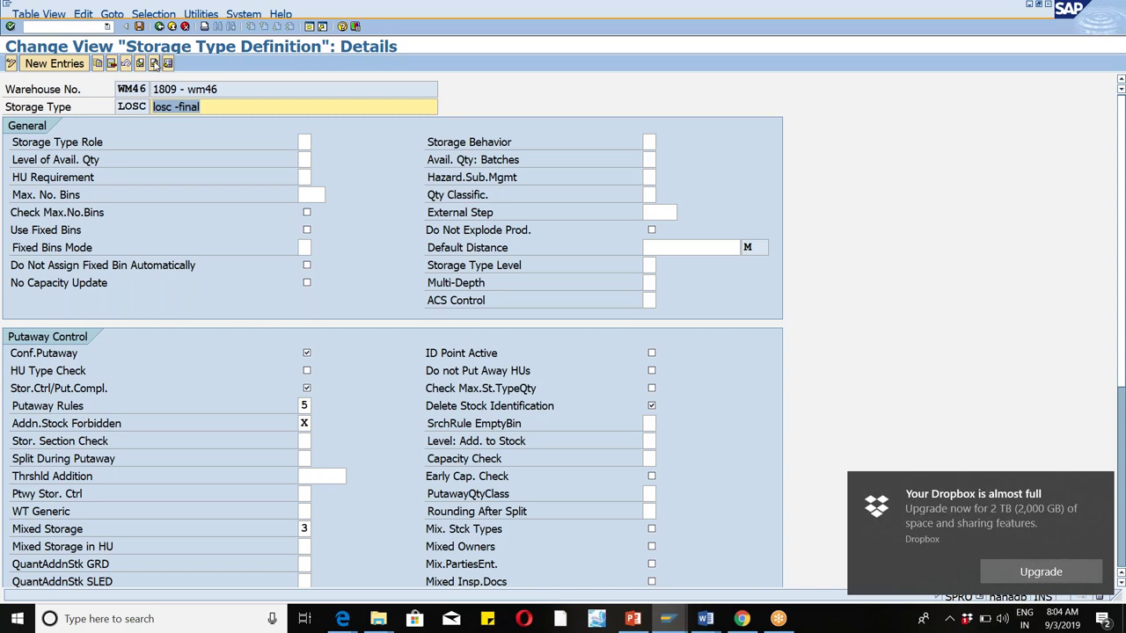
# Set the storage type role of LOIN in warehouse WM46 to A.
pyautogui.click(140, 64)
pyautogui.click(140, 64)
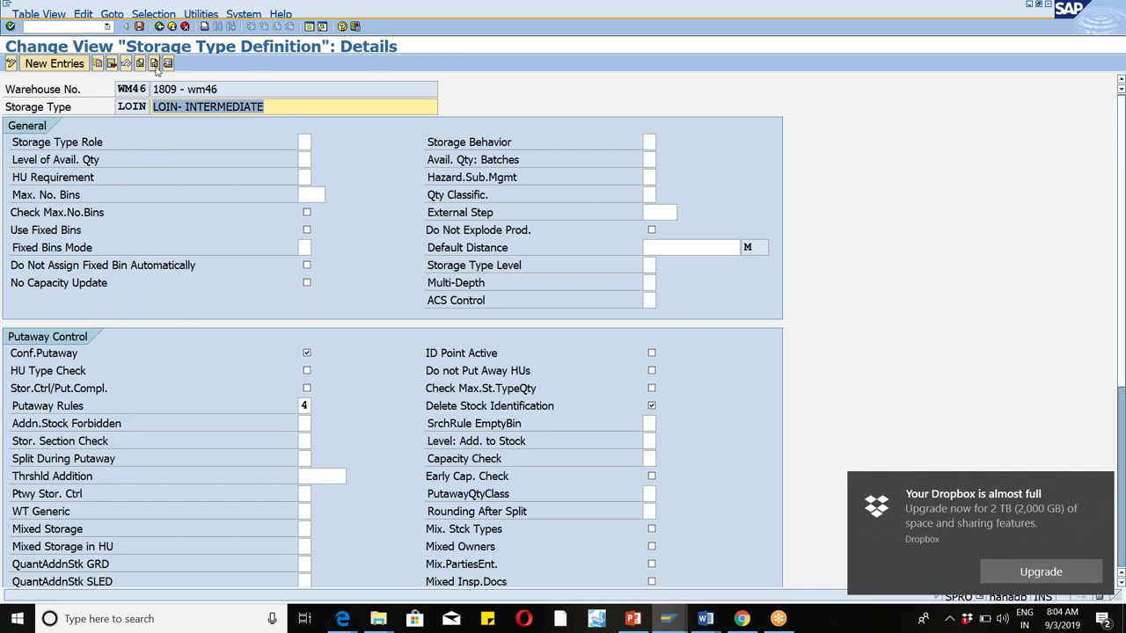
pyautogui.click(306, 142)
pyautogui.click(316, 142)
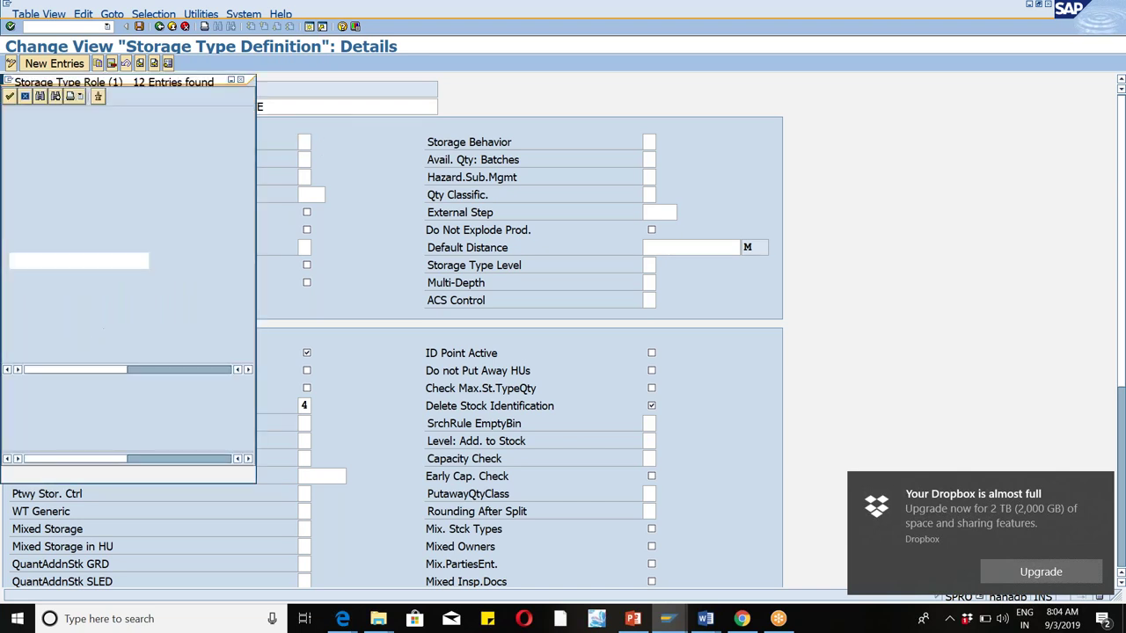
pyautogui.press('Return')
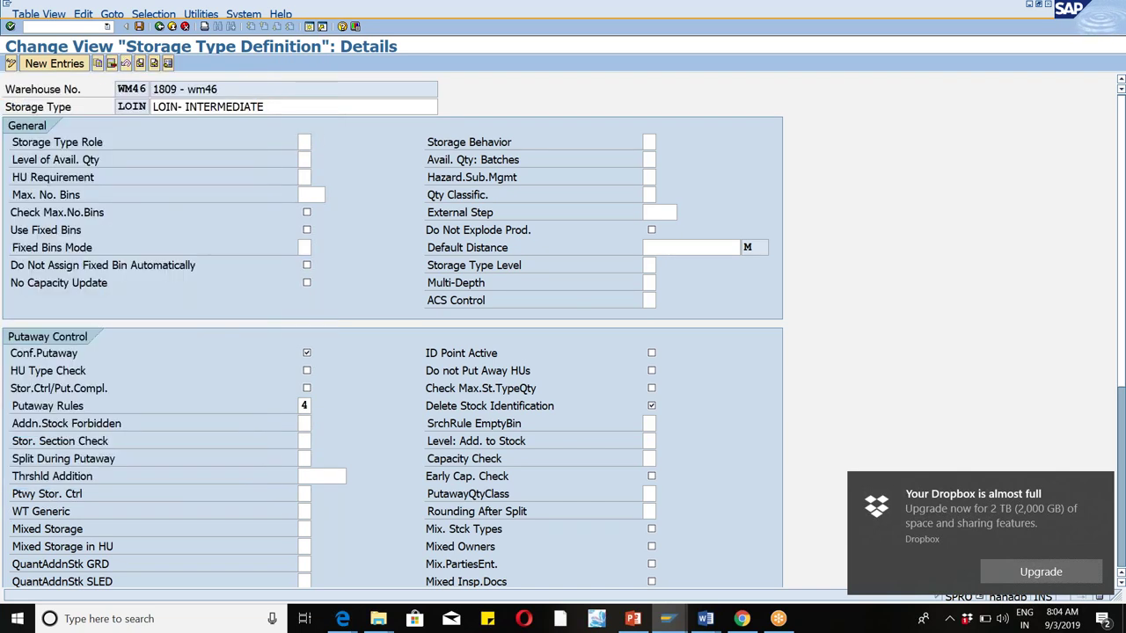
pyautogui.click(139, 26)
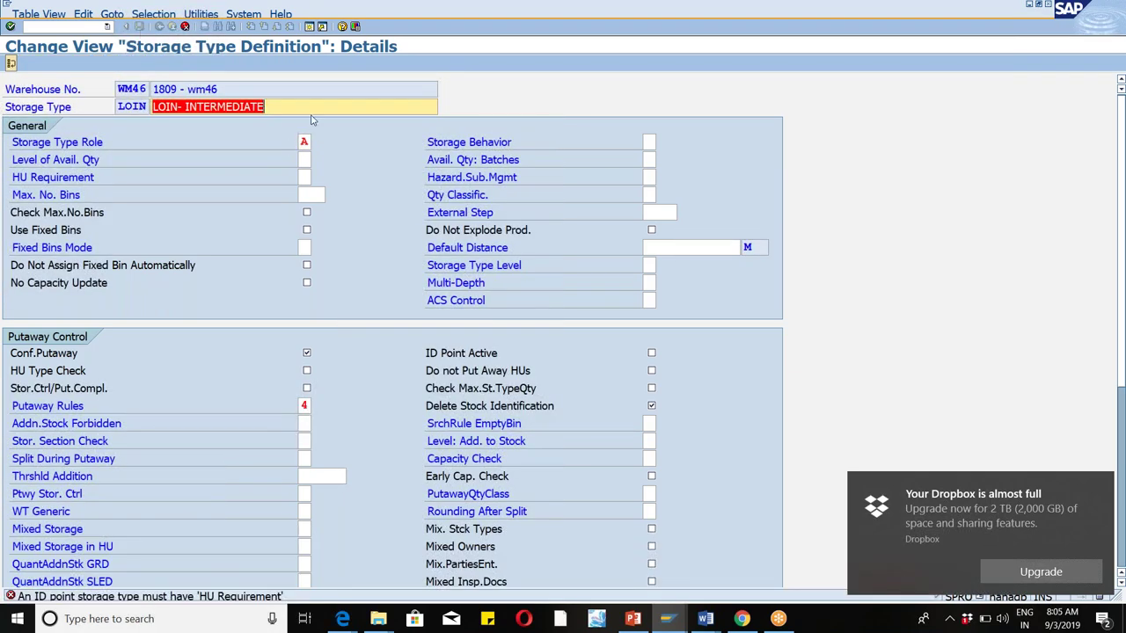
# Set the HU requirement of storage type LOIN to X (HU Requirement) and save the entry.
pyautogui.click(315, 178)
pyautogui.click(315, 177)
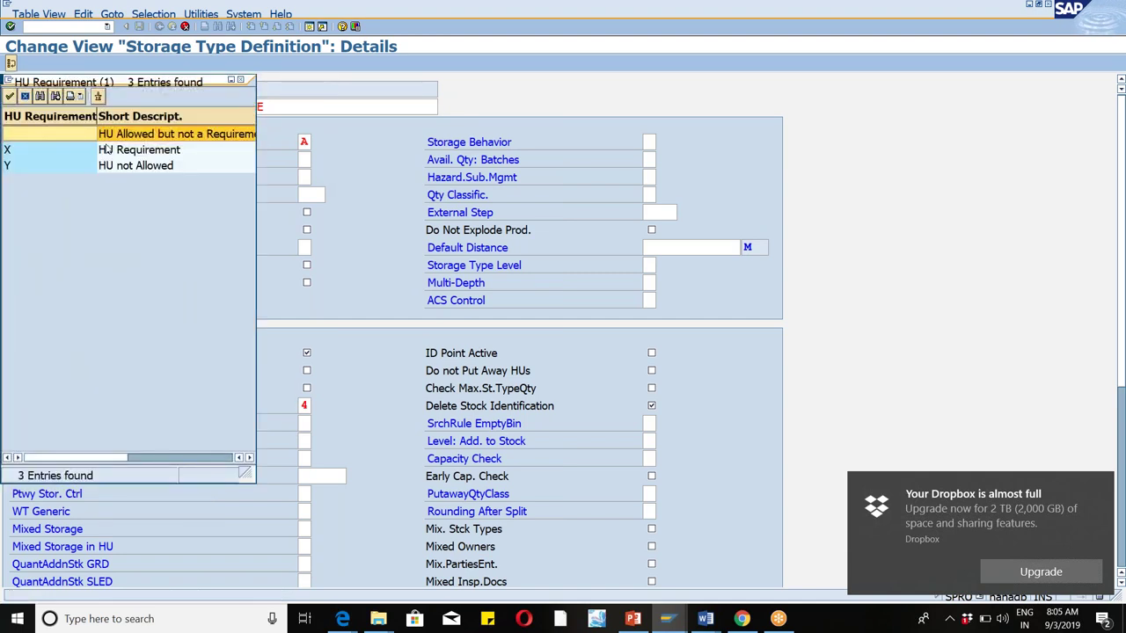
pyautogui.doubleClick(120, 151)
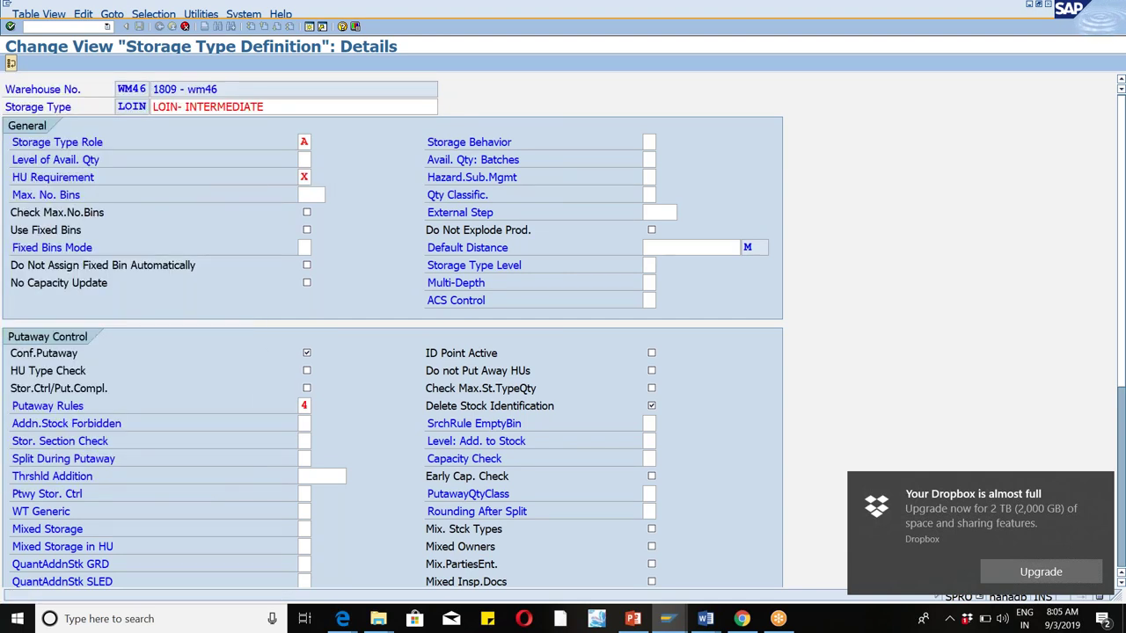
pyautogui.hotkey('ctrl', 's')
pyautogui.click(43, 219)
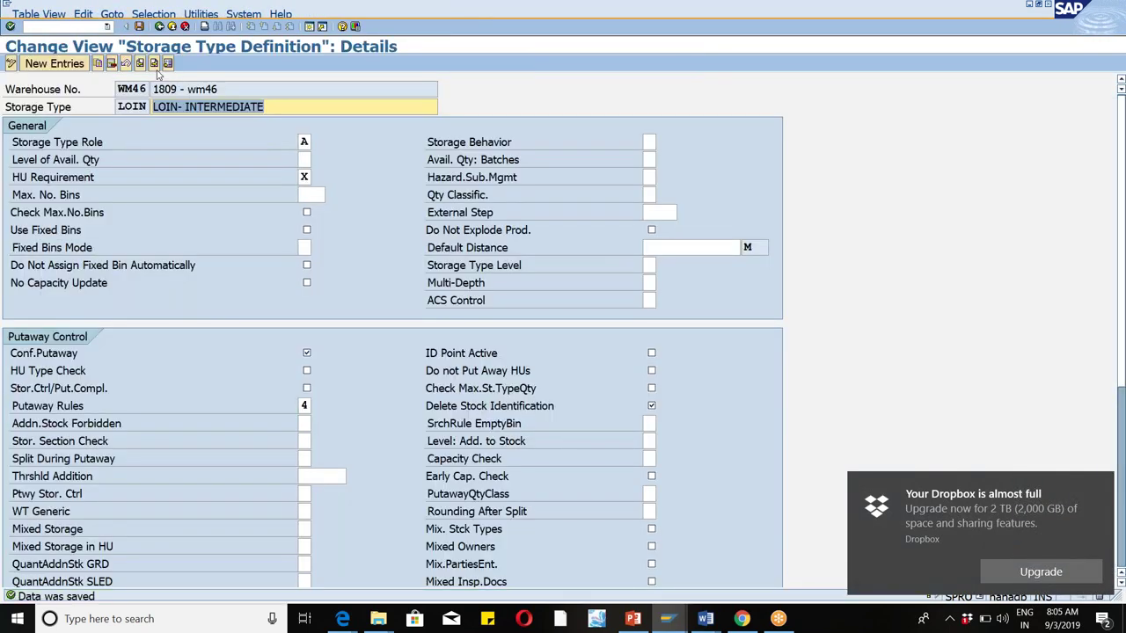
# Compare the LOIN and LOSC details, paying attention to the Stor.Ctrl/Put.Compl. setting, and make sure the data is saved.
pyautogui.click(154, 64)
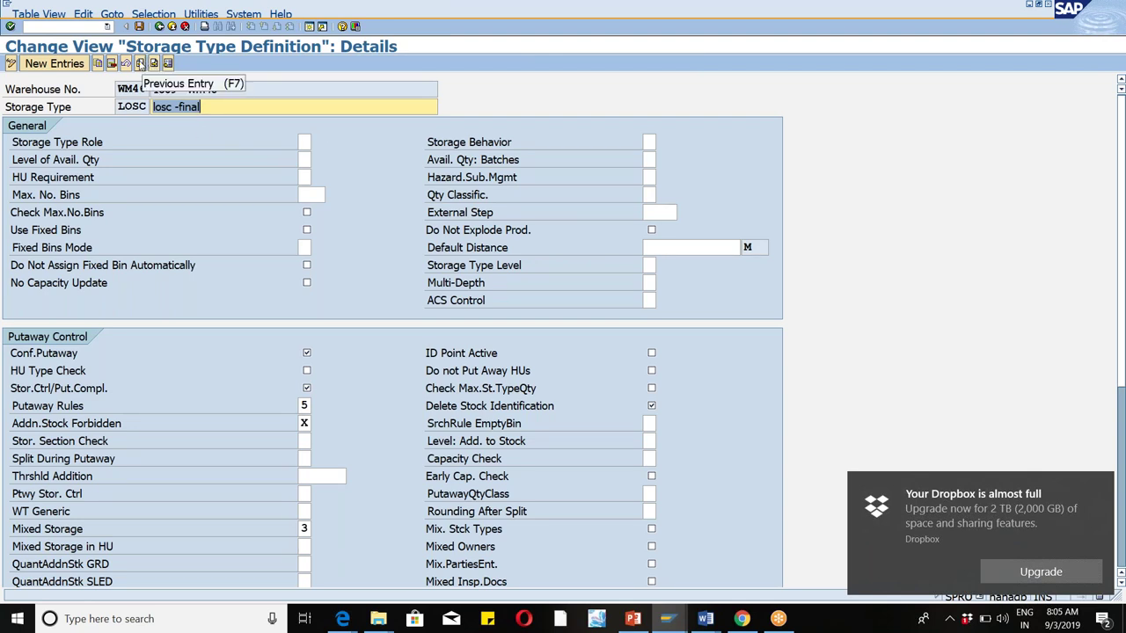
pyautogui.click(140, 66)
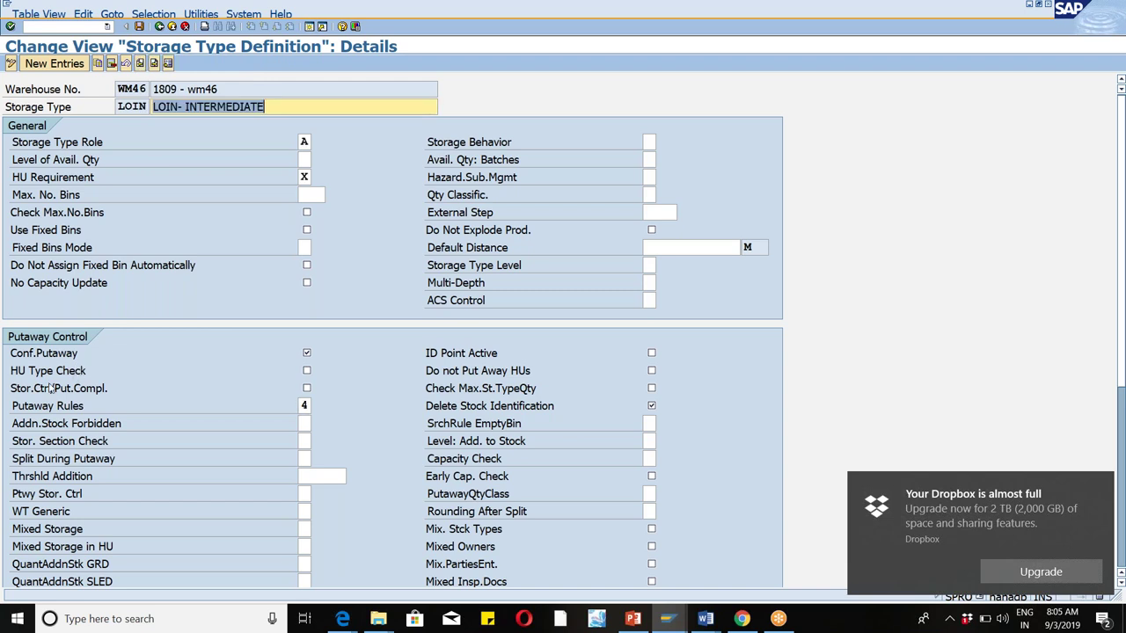
pyautogui.click(18, 393)
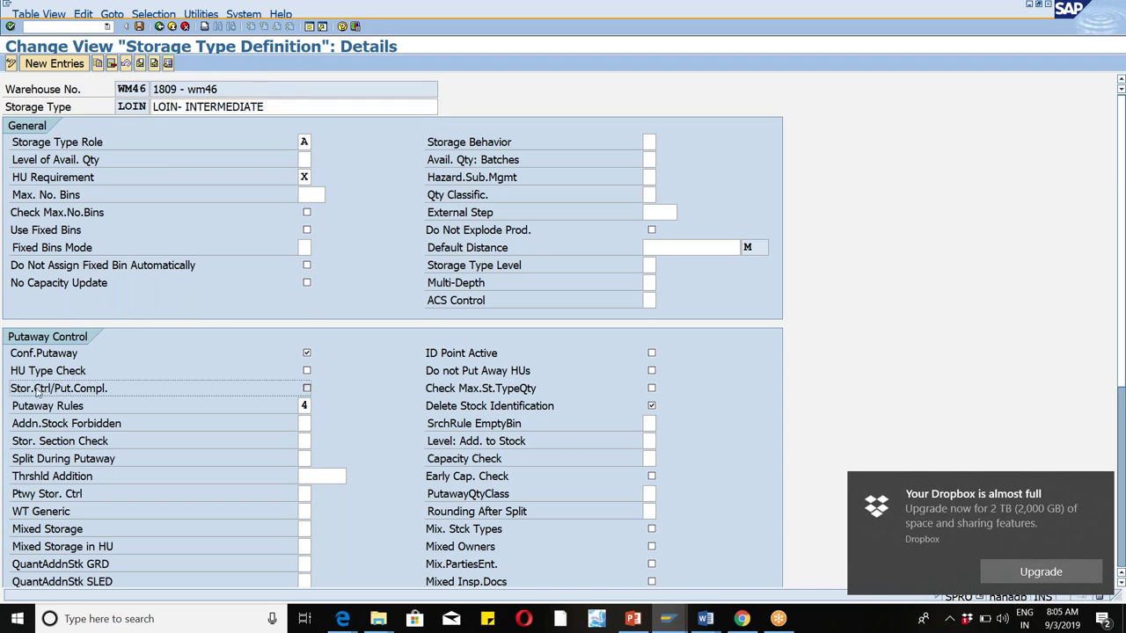
pyautogui.press('space')
pyautogui.click(307, 389)
pyautogui.click(155, 70)
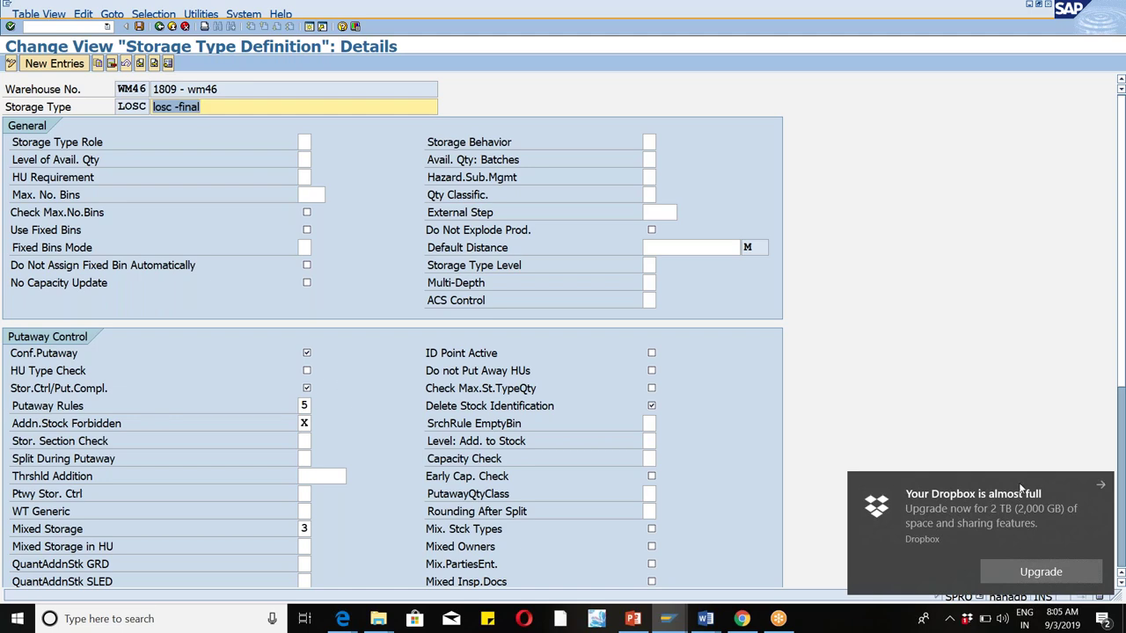
pyautogui.click(1103, 486)
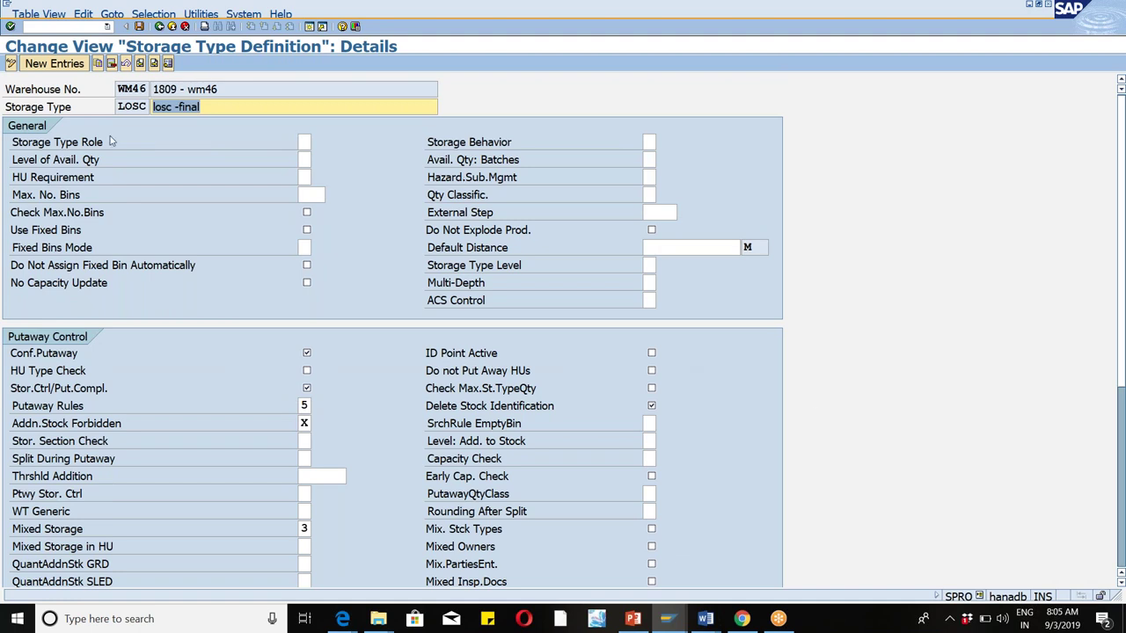
pyautogui.click(140, 63)
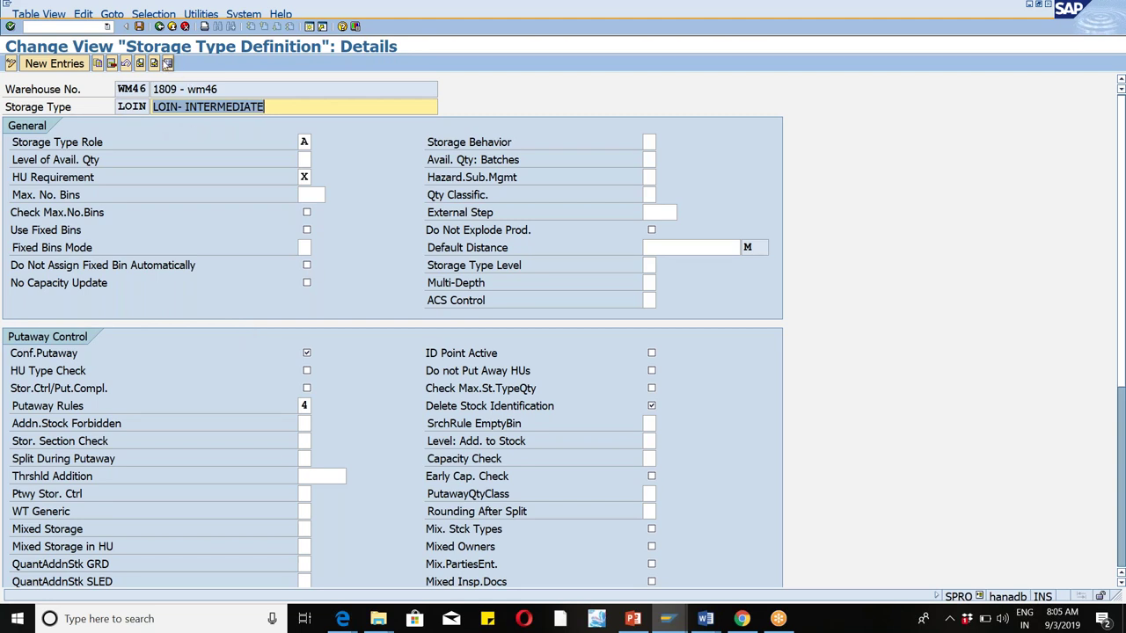
pyautogui.click(167, 63)
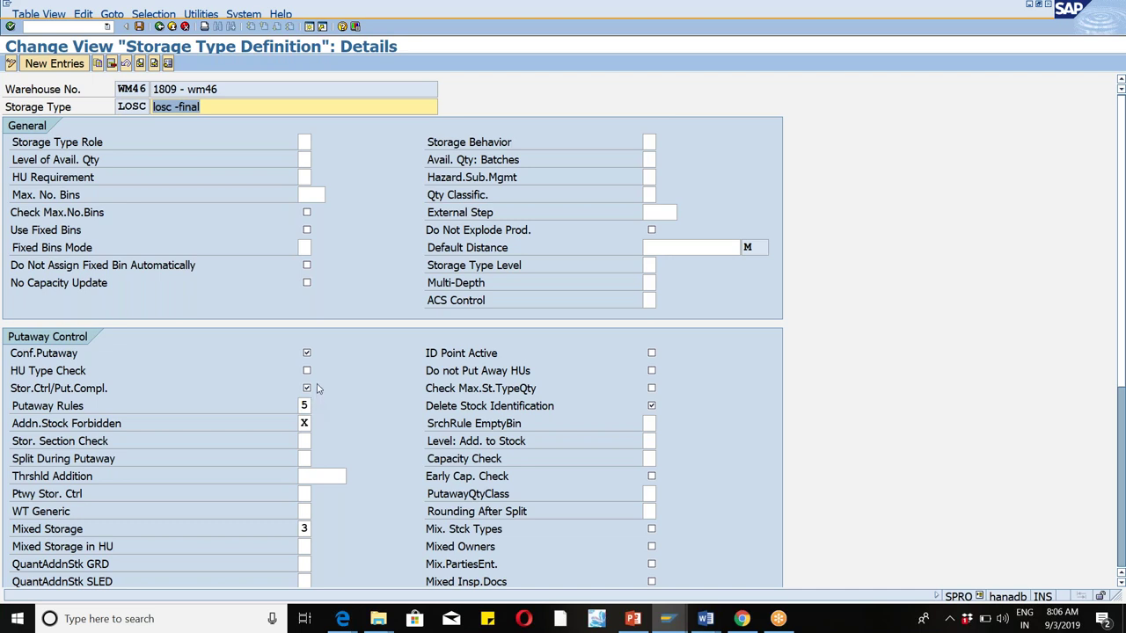
pyautogui.click(139, 27)
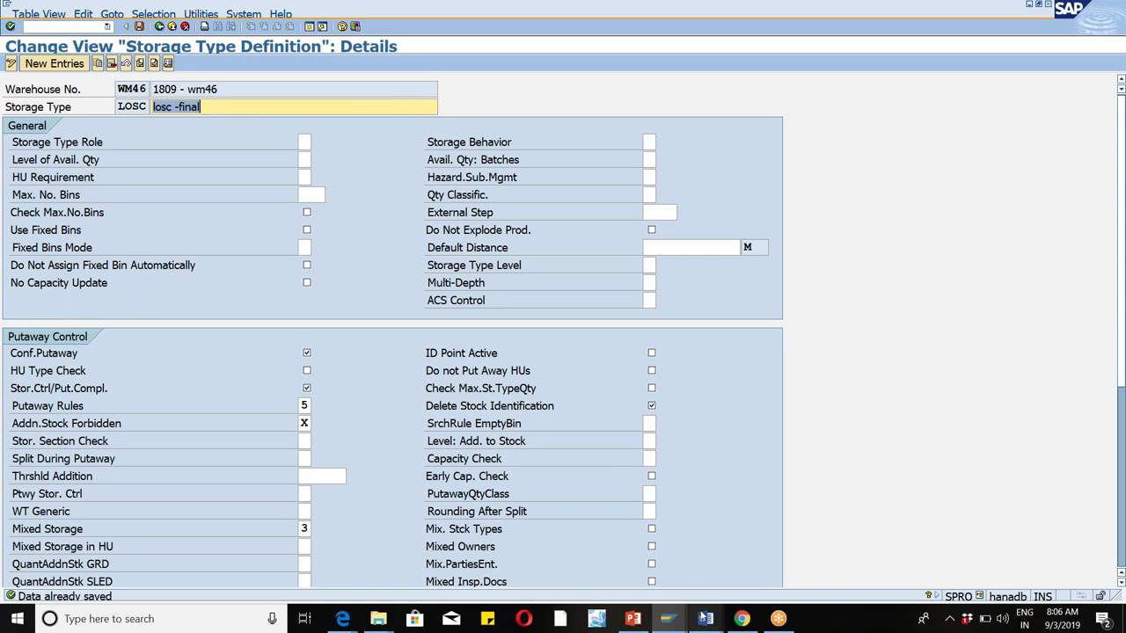
# Switch to the Layout Oriented document in Word and review the notes on POSC and LOSC.
pyautogui.click(705, 619)
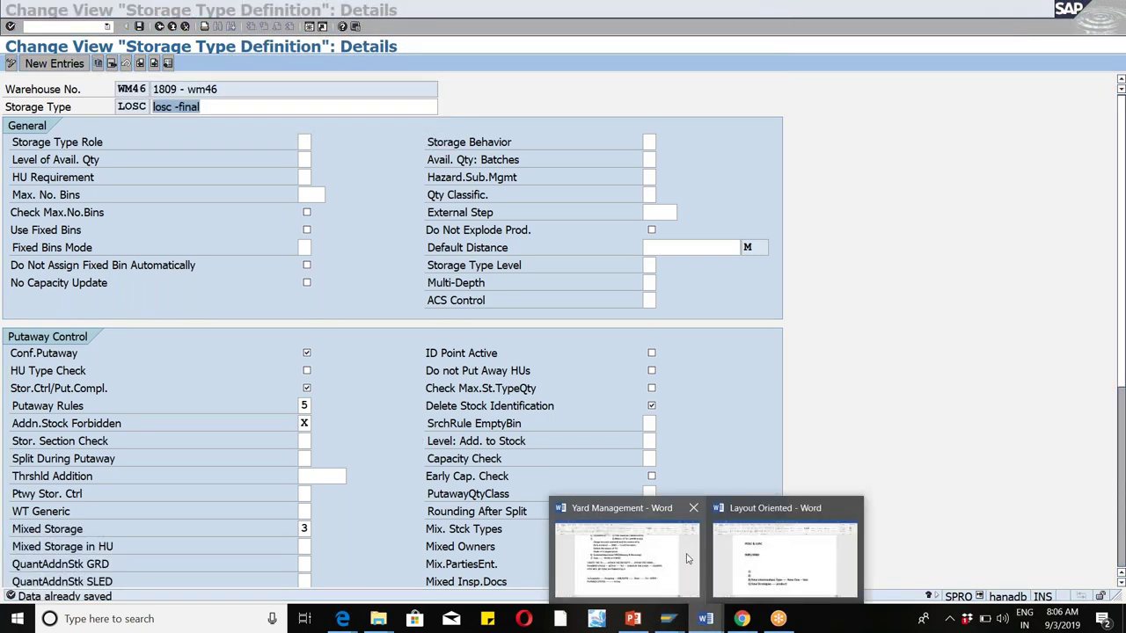
pyautogui.click(774, 554)
pyautogui.click(714, 337)
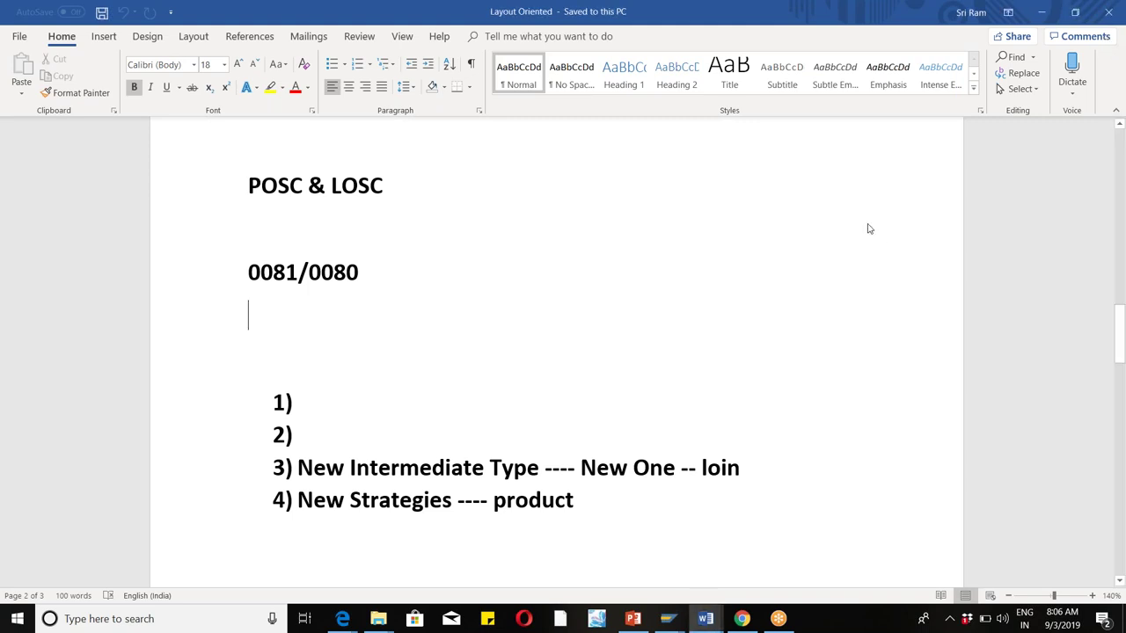
pyautogui.moveTo(1120, 325); pyautogui.dragTo(1120, 168)
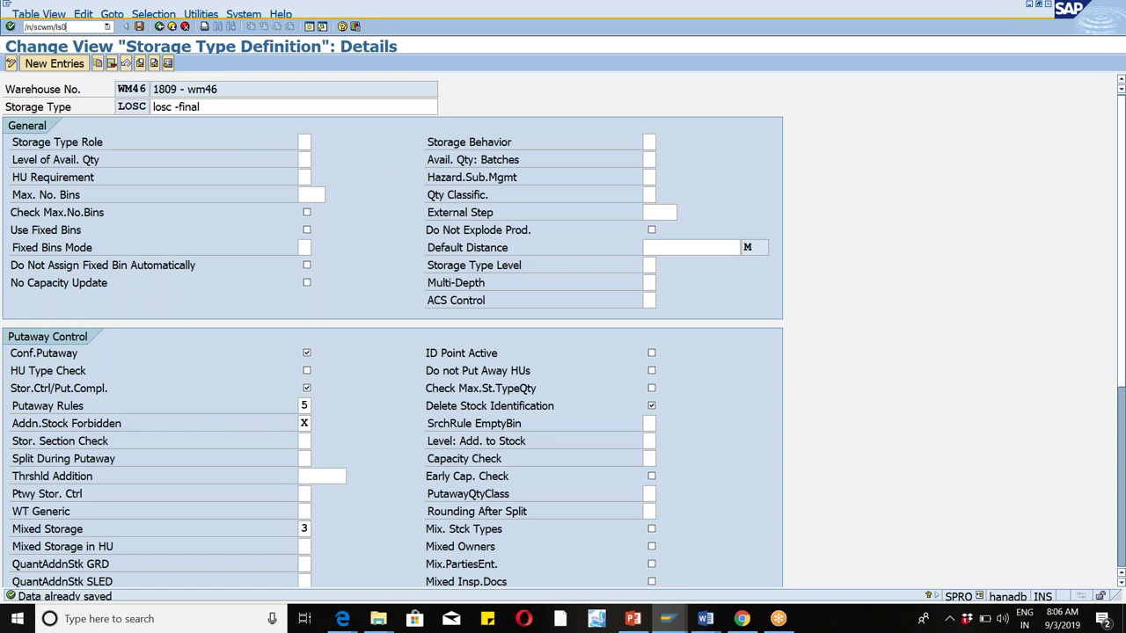
# Switch back to SAP, start storage bin creation with /n/scwm/ls01 and enter bin WM46-LOIN for warehouse WM46.
pyautogui.press('Return')
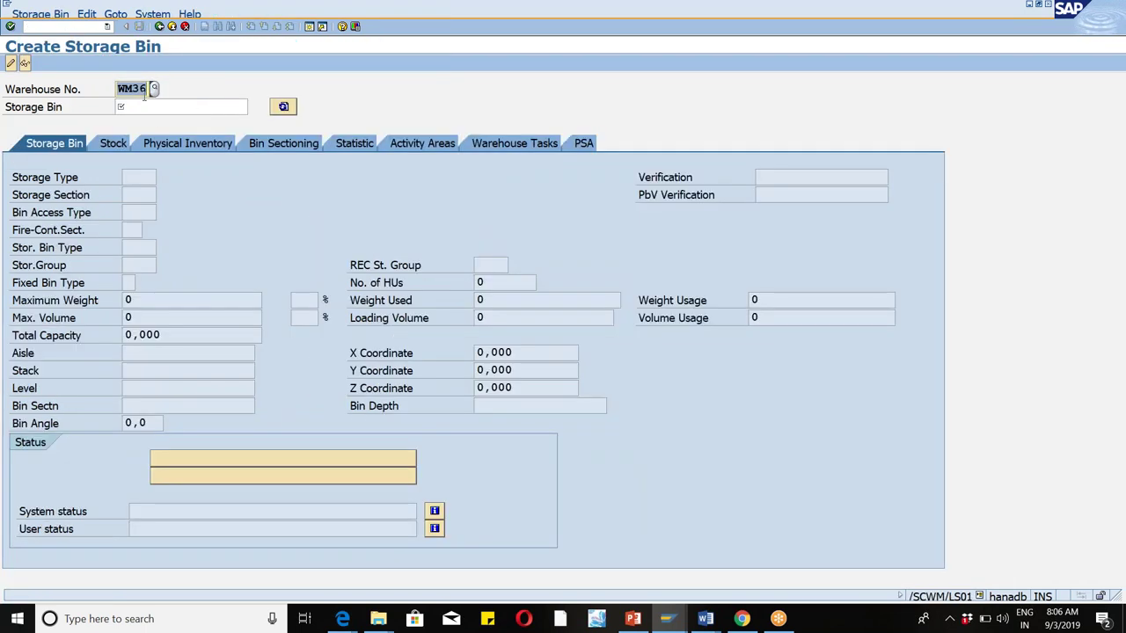
pyautogui.write('wm46')
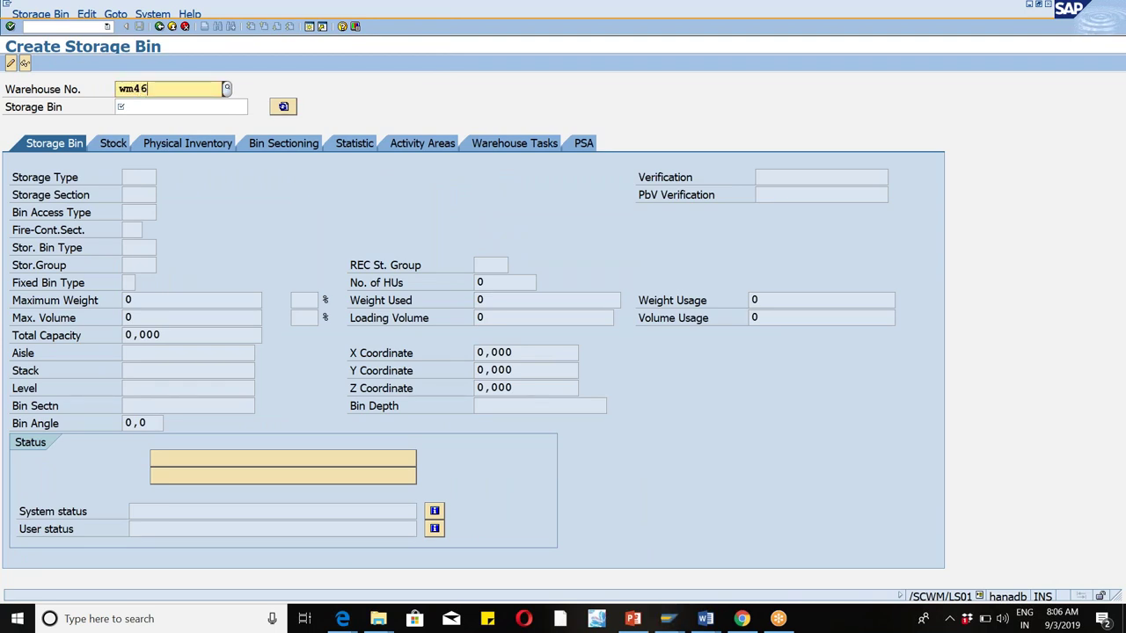
pyautogui.press('Tab')
pyautogui.write('wm46-lo')
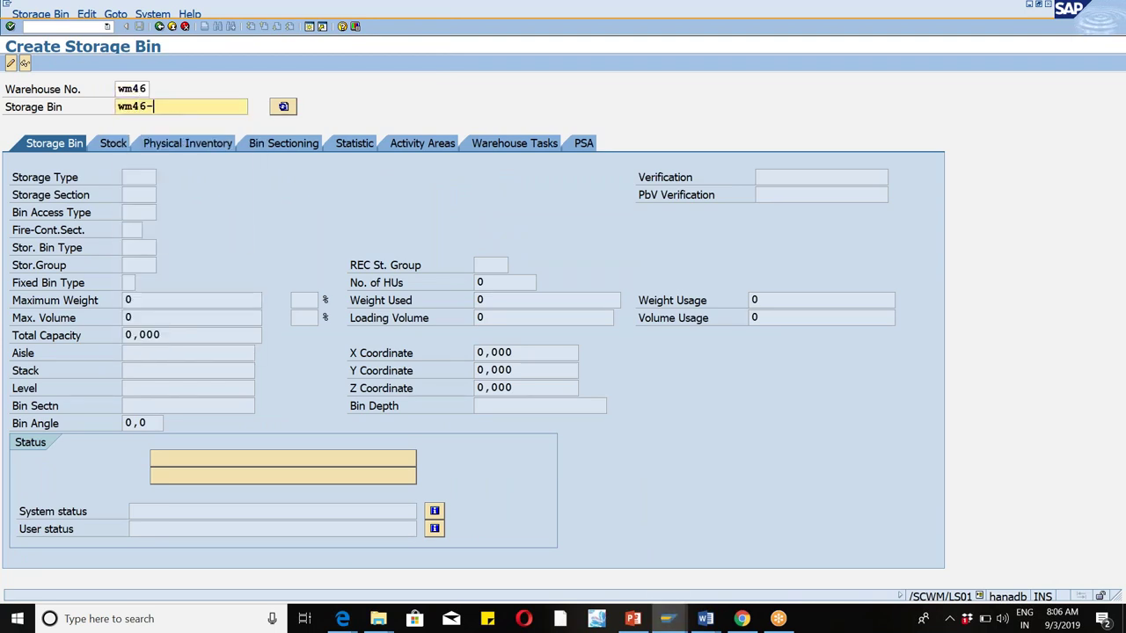
pyautogui.press('BackSpace')
pyautogui.press('BackSpace')
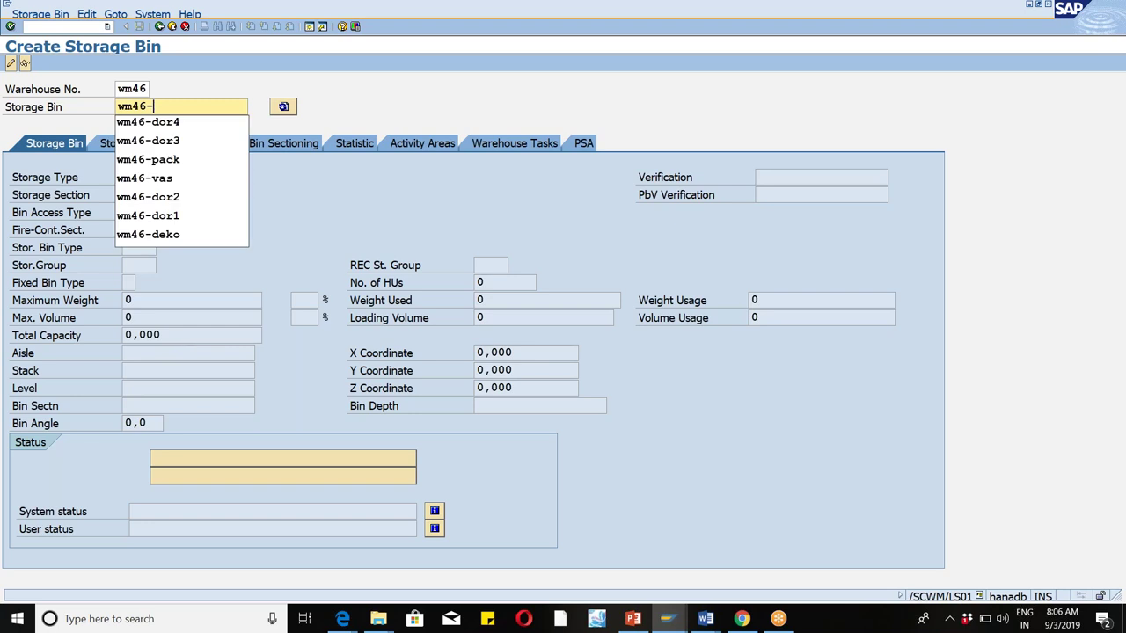
pyautogui.write('LOIM')
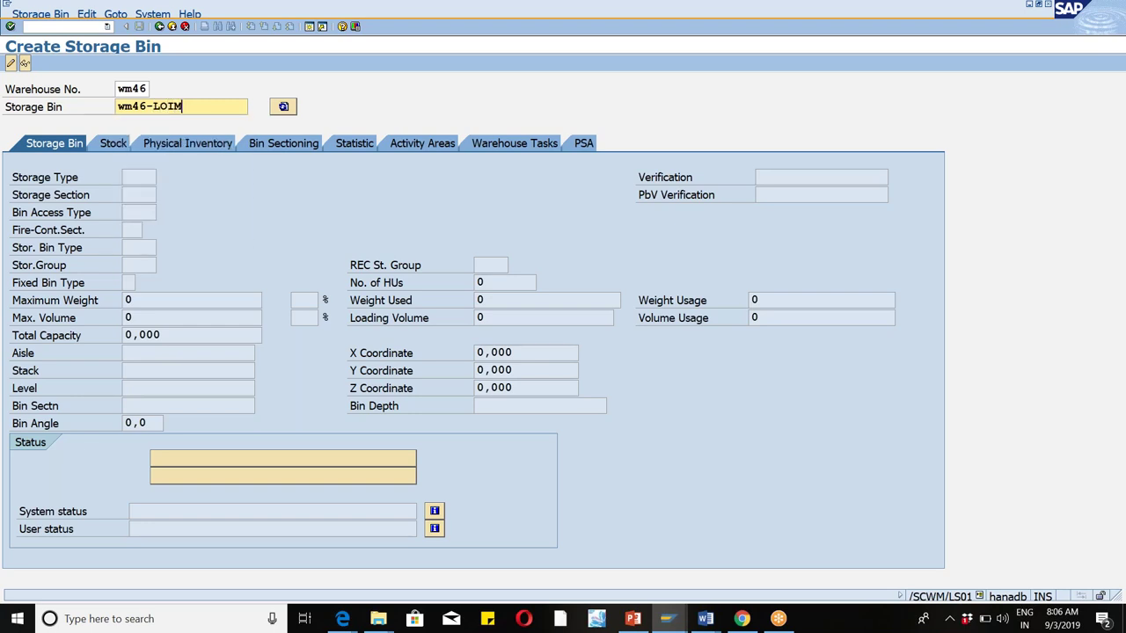
pyautogui.press('BackSpace')
pyautogui.write('N')
pyautogui.press('Return')
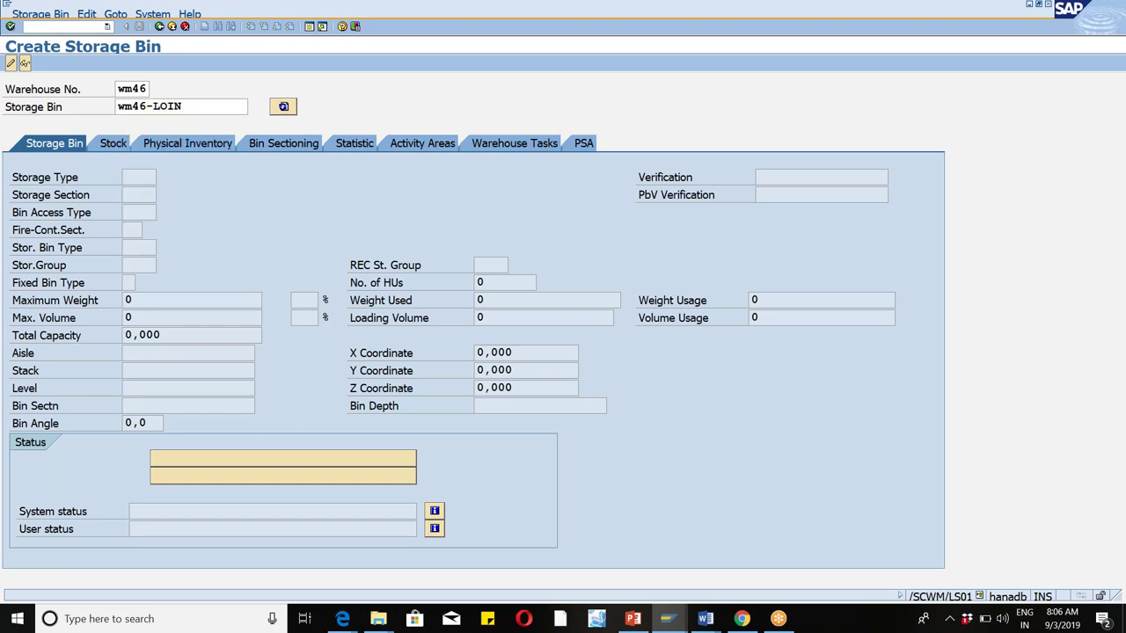
# Assign storage type LOIN to the new bin WM46-LOIN and save it.
pyautogui.click(137, 178)
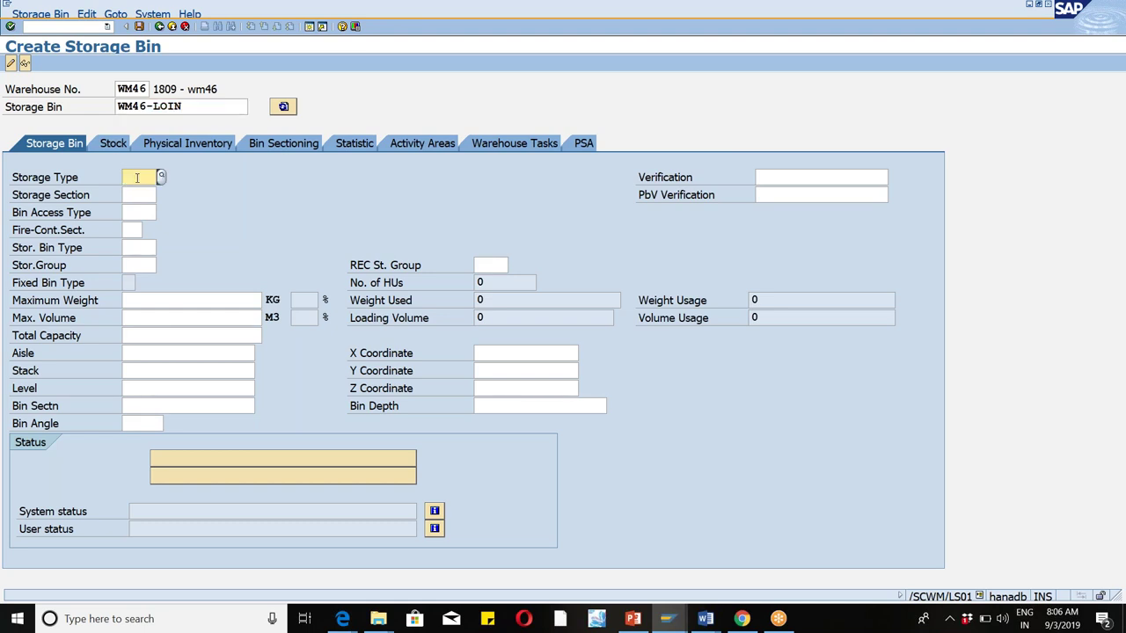
pyautogui.write('LOIN')
pyautogui.press('Return')
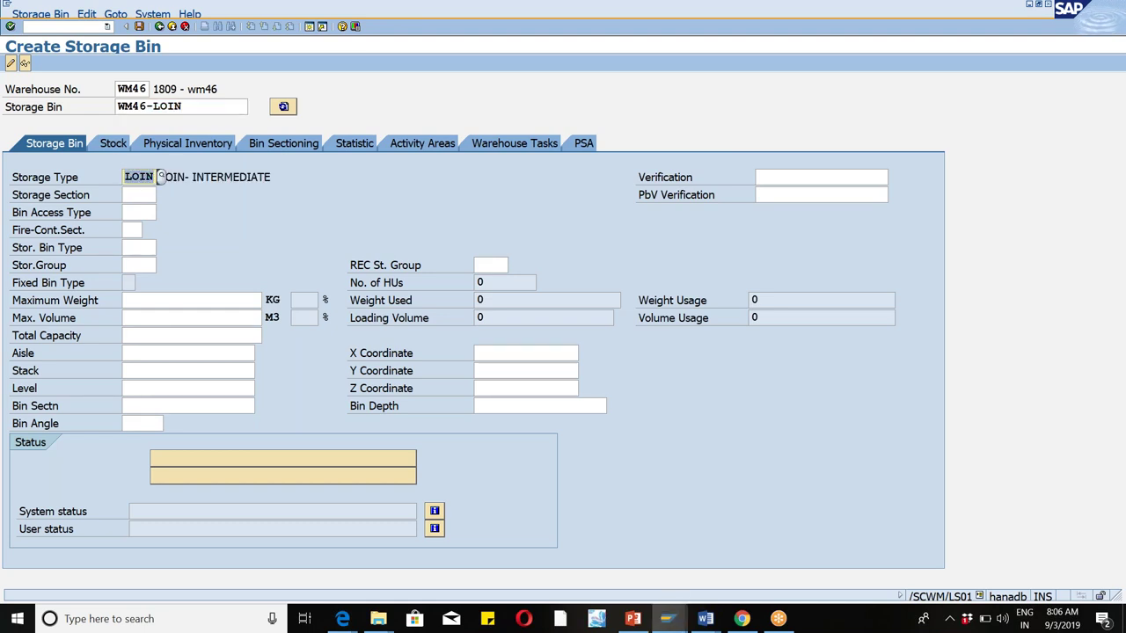
pyautogui.click(141, 27)
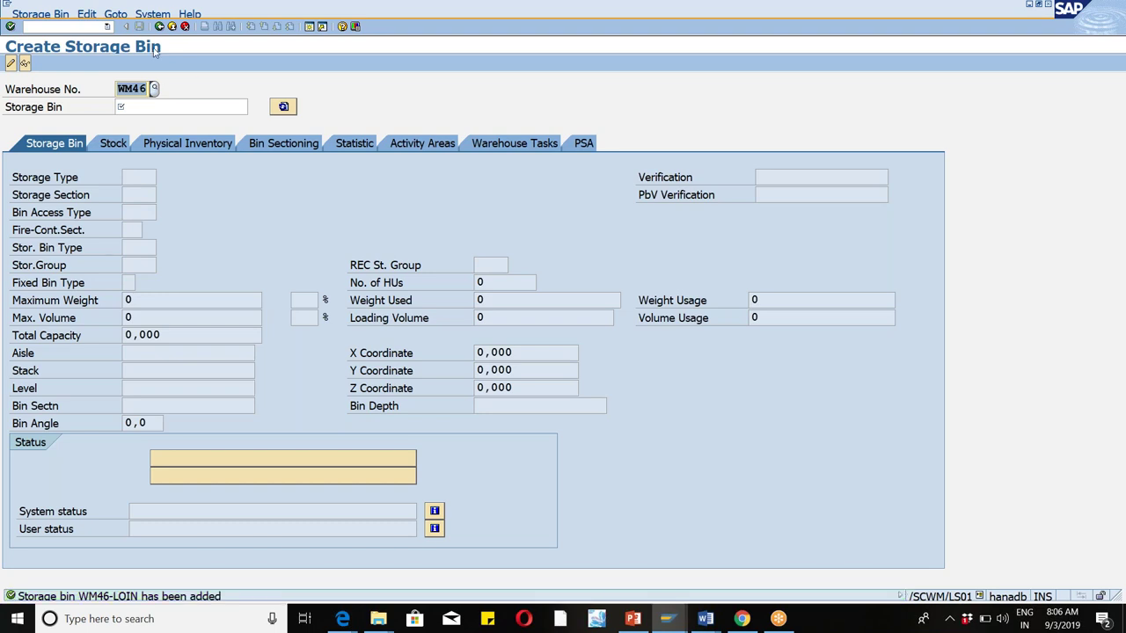
# Leave storage bin creation and open the SAP reference IMG through transaction SPRO.
pyautogui.click(171, 27)
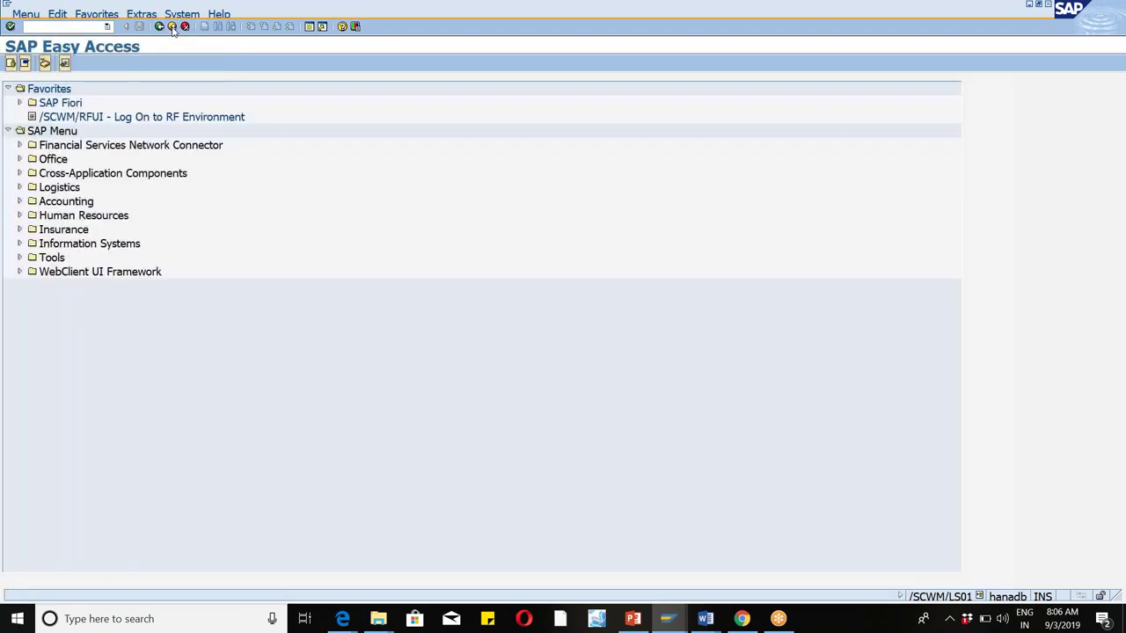
pyautogui.click(69, 29)
pyautogui.write('SPRO')
pyautogui.press('Return')
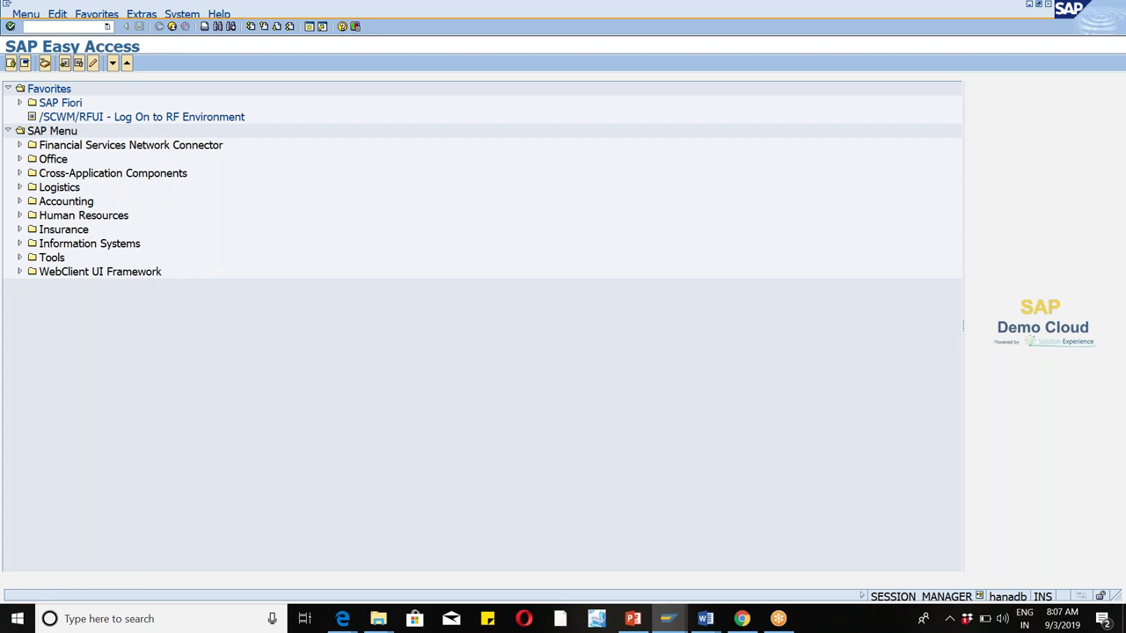
pyautogui.press('F5')
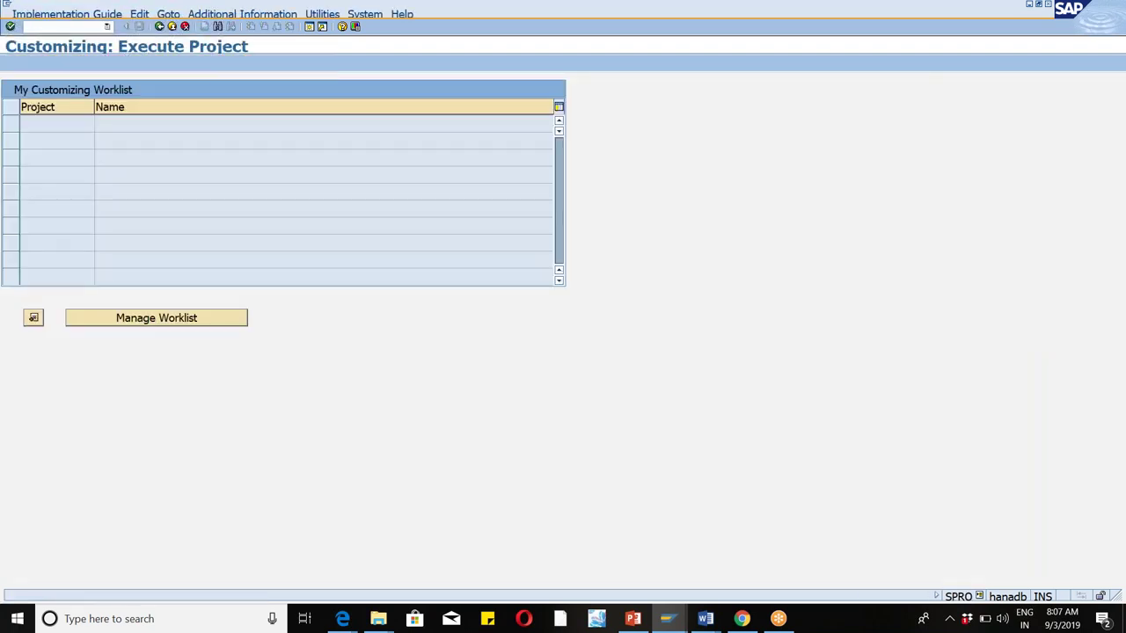
pyautogui.click(19, 470)
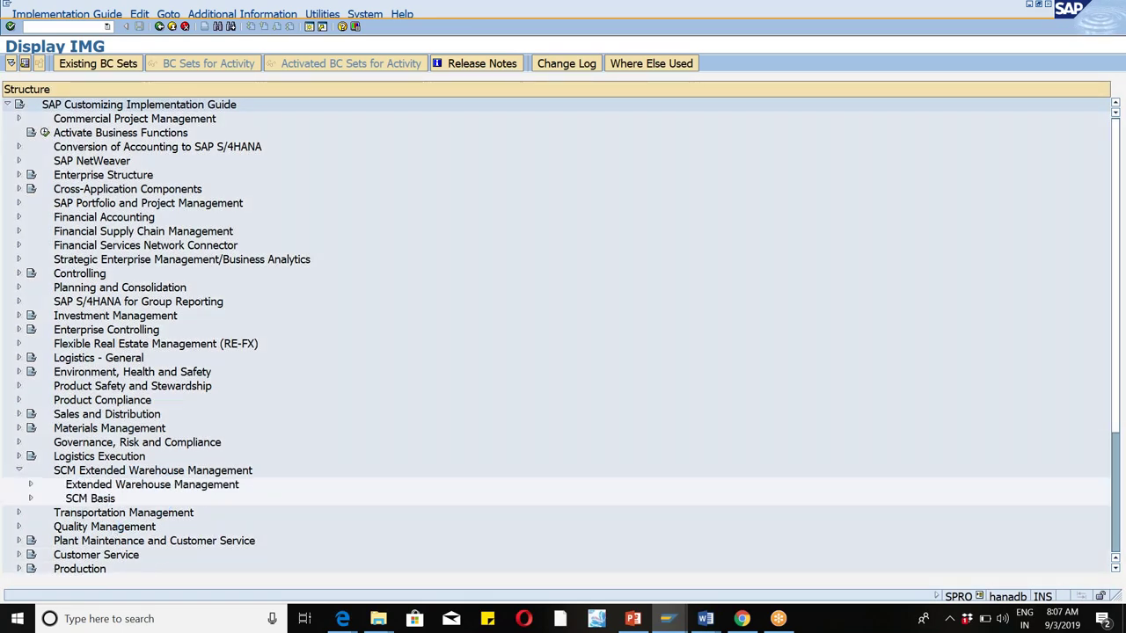
pyautogui.click(31, 485)
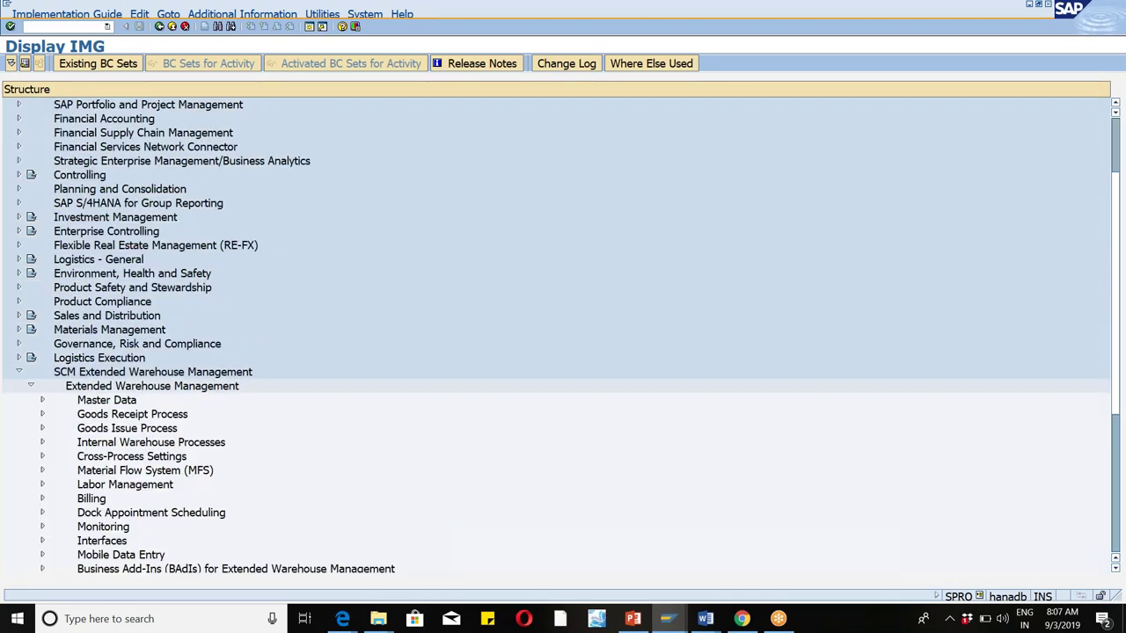
pyautogui.click(41, 403)
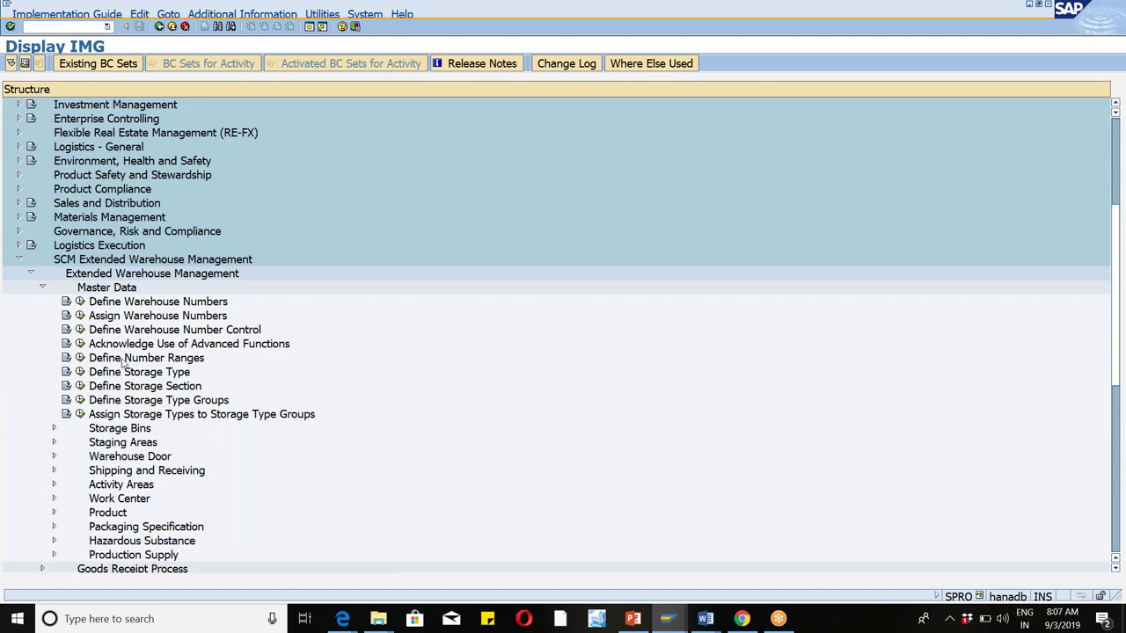
pyautogui.click(80, 373)
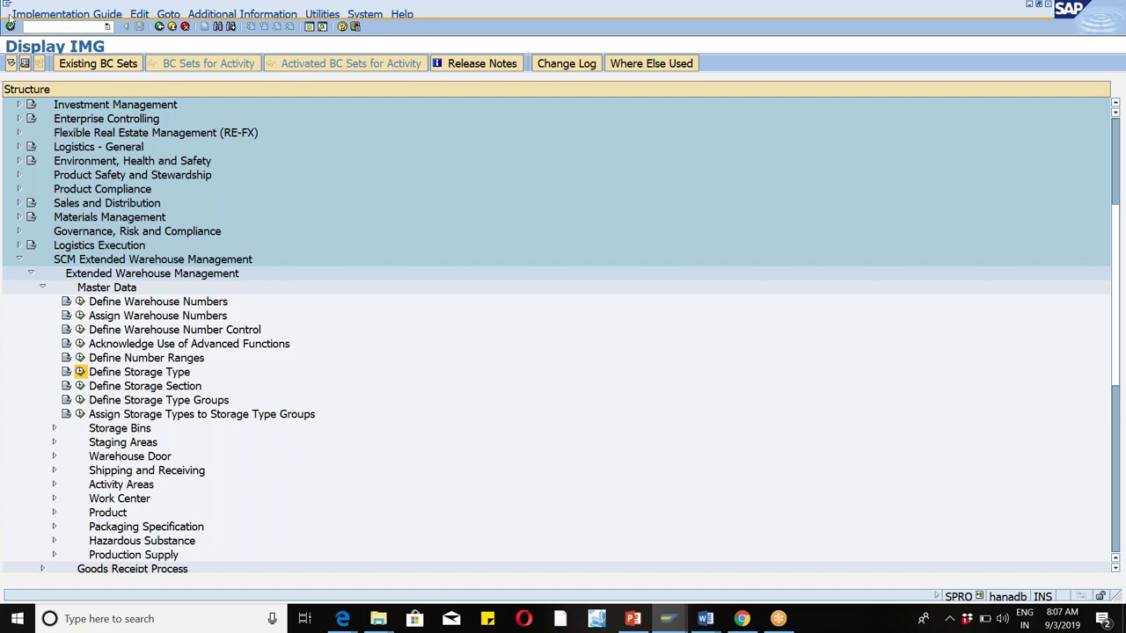
pyautogui.click(4, 5)
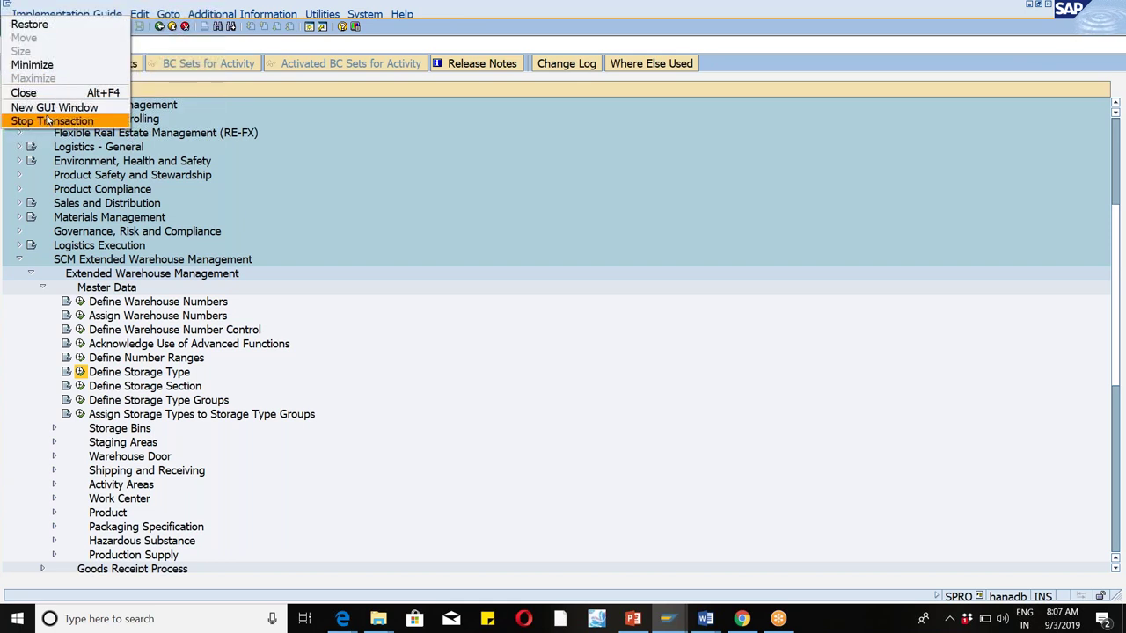
pyautogui.click(48, 120)
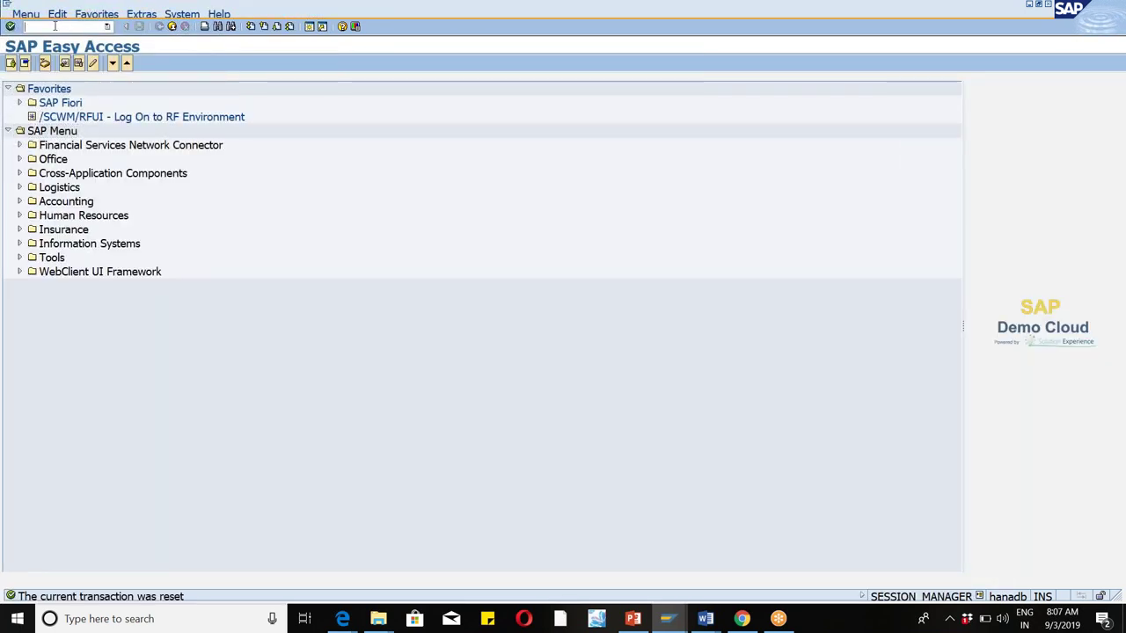
# Start transaction SPRO again and open the SAP Reference IMG.
pyautogui.write('spro')
pyautogui.press('Return')
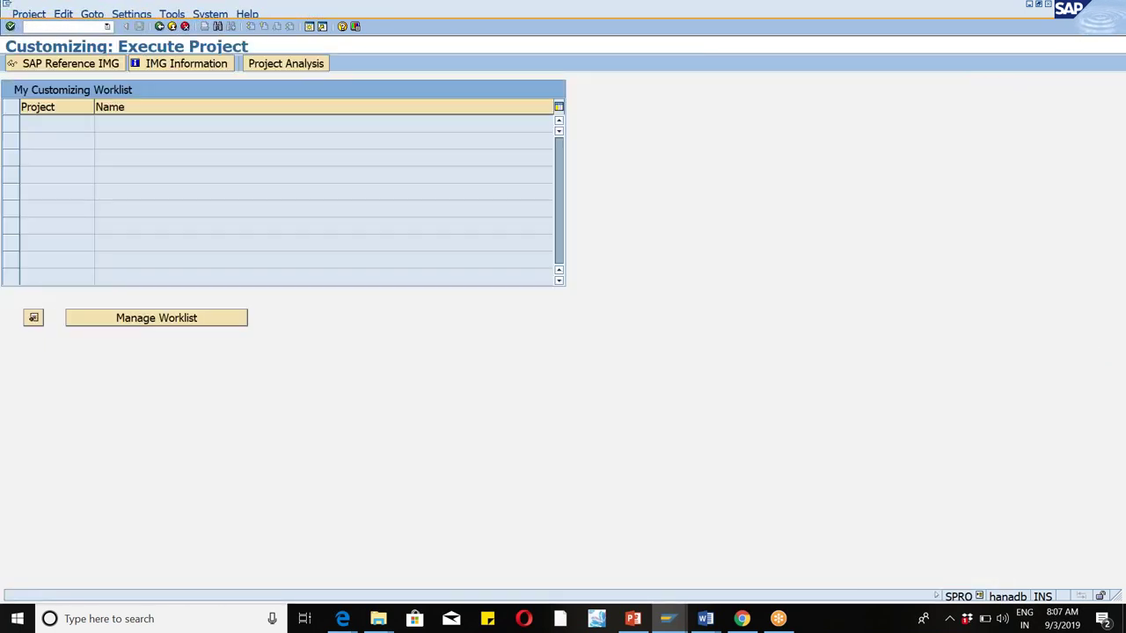
pyautogui.click(29, 68)
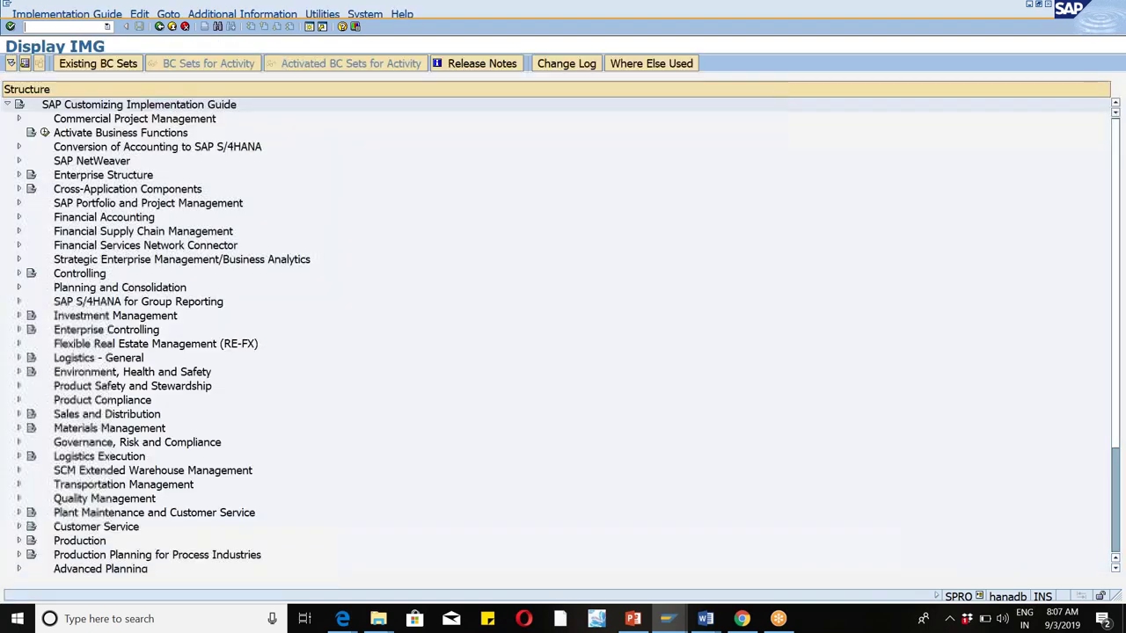
# Open the Define Storage Bin Structure activity within the Storage Bins master data of Extended Warehouse Management.
pyautogui.click(18, 471)
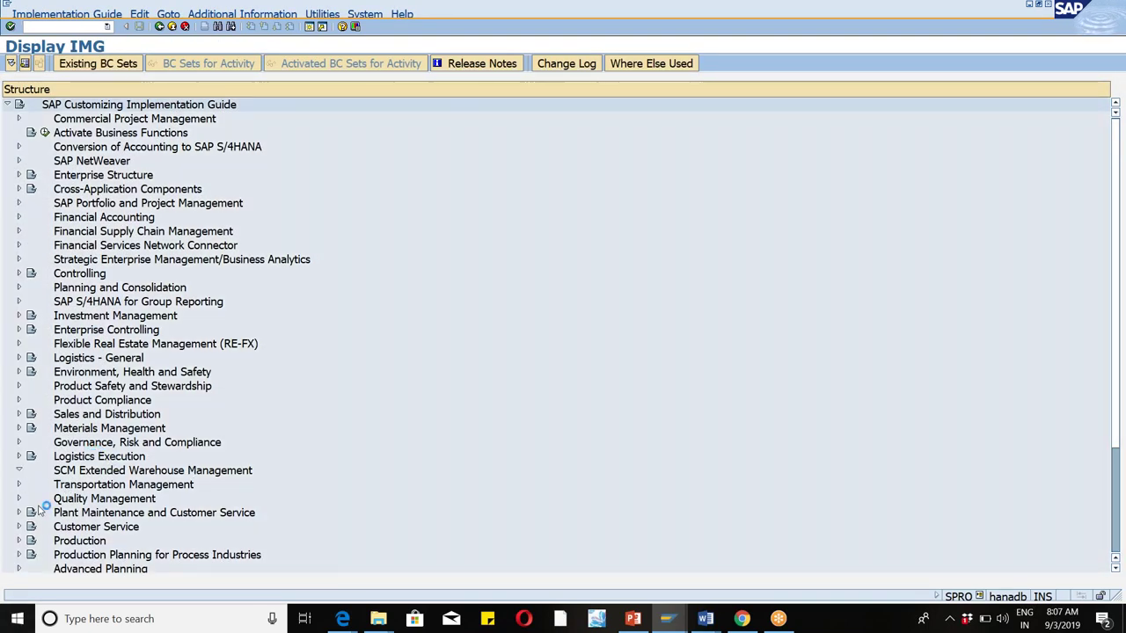
pyautogui.click(30, 484)
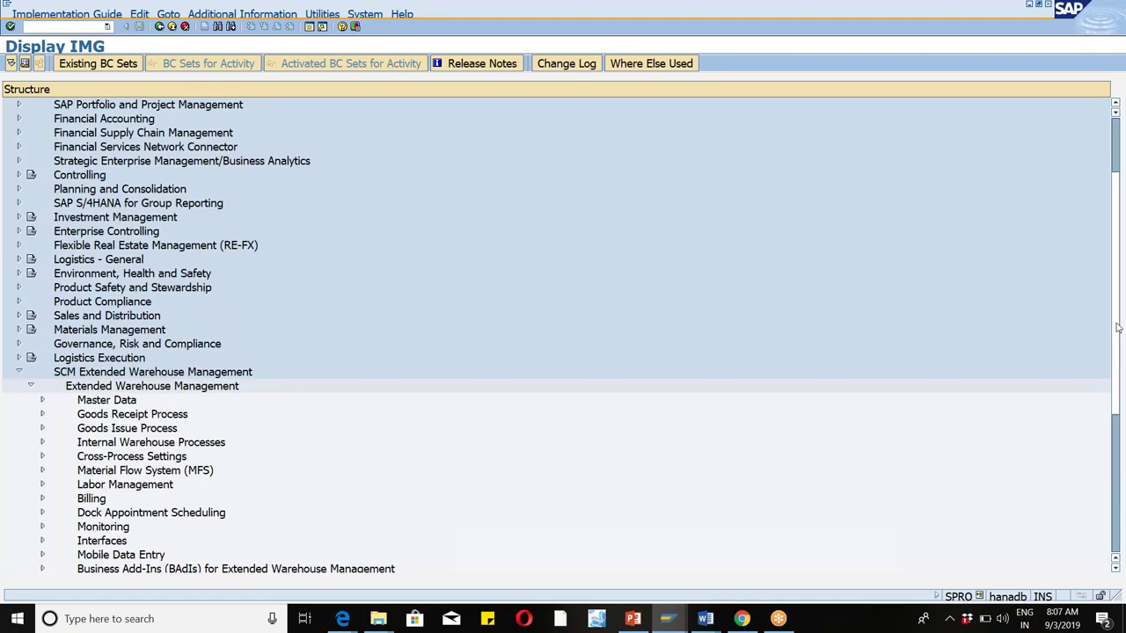
pyautogui.scroll(-4, 1117, 327)
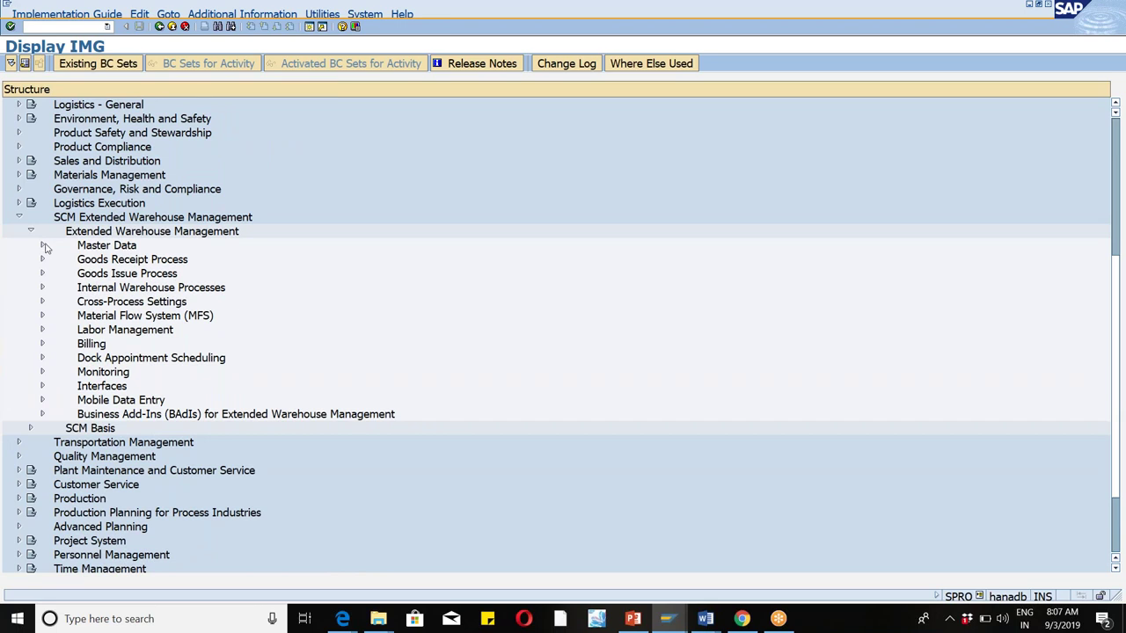
pyautogui.click(44, 246)
pyautogui.click(54, 386)
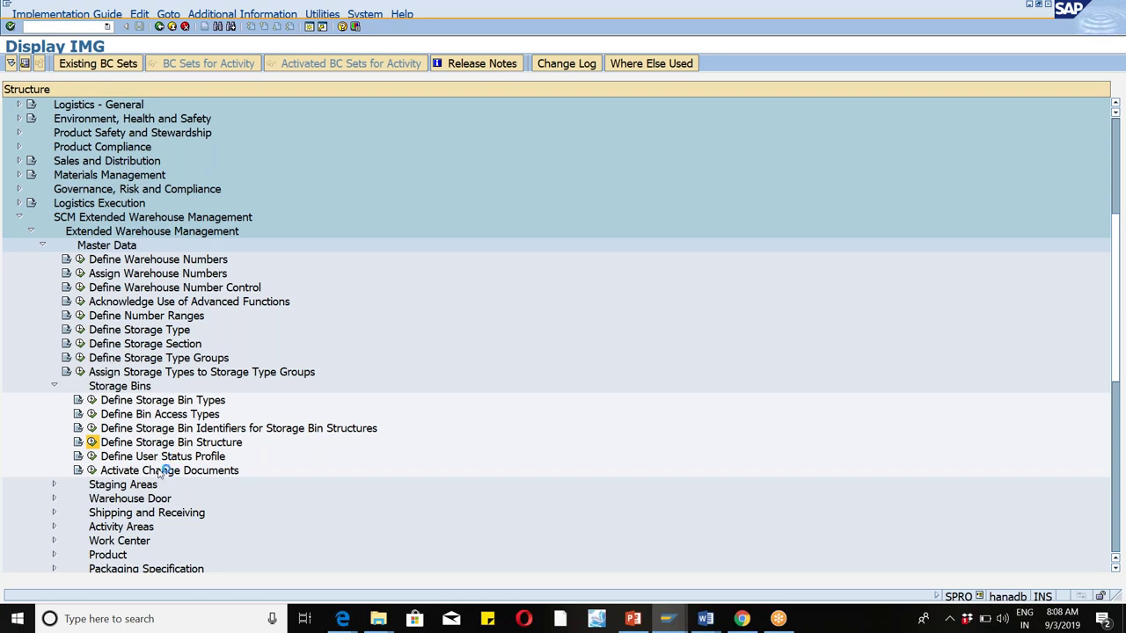
pyautogui.doubleClick(177, 442)
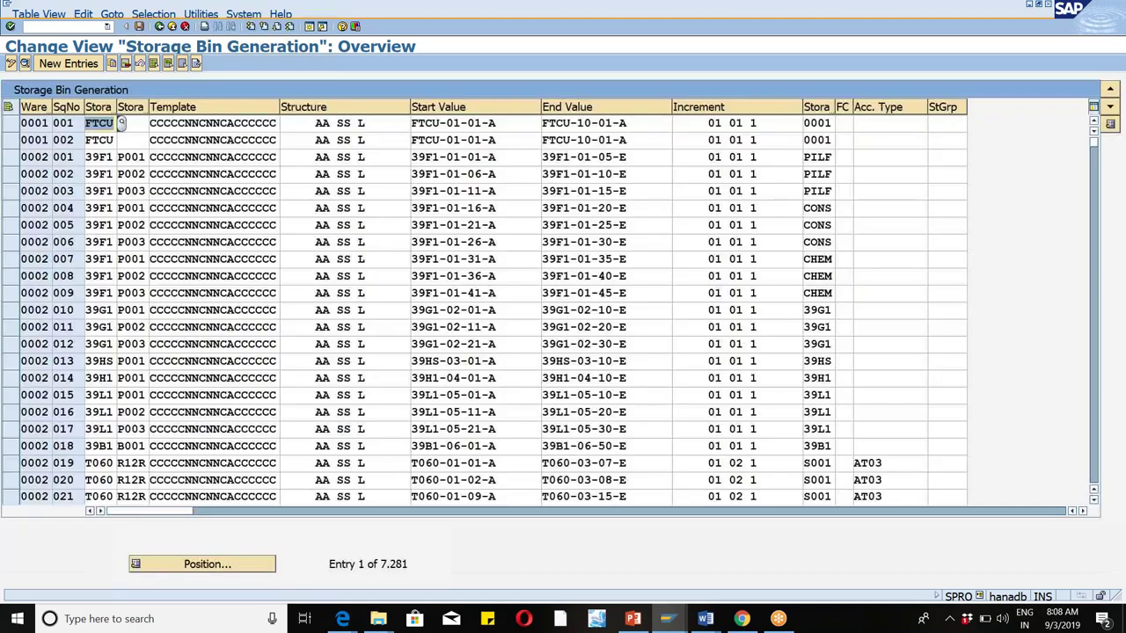
# Find warehouse WM46 in the storage bin generation list and open the details of sequence number 024 for storage type LOSC.
pyautogui.click(179, 566)
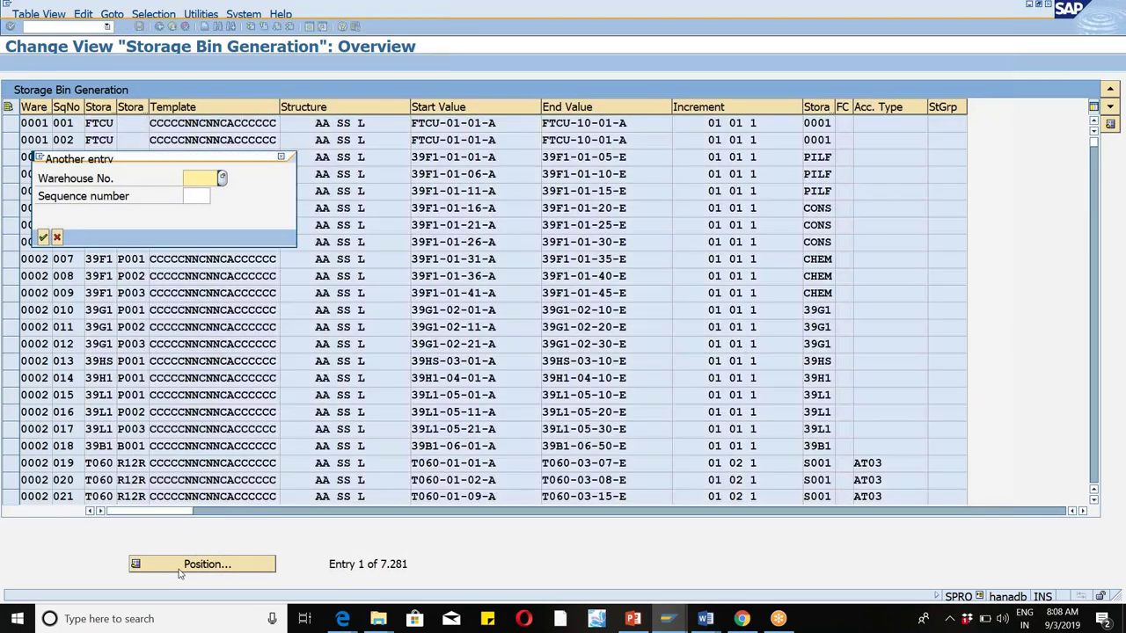
pyautogui.write('WM46')
pyautogui.press('Tab')
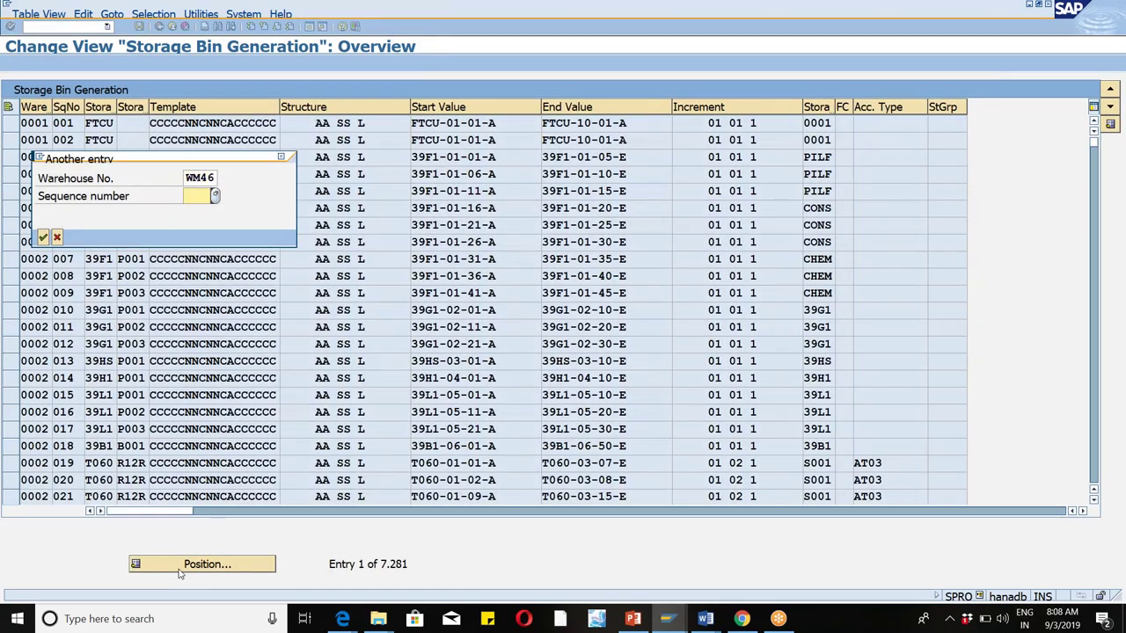
pyautogui.press('Return')
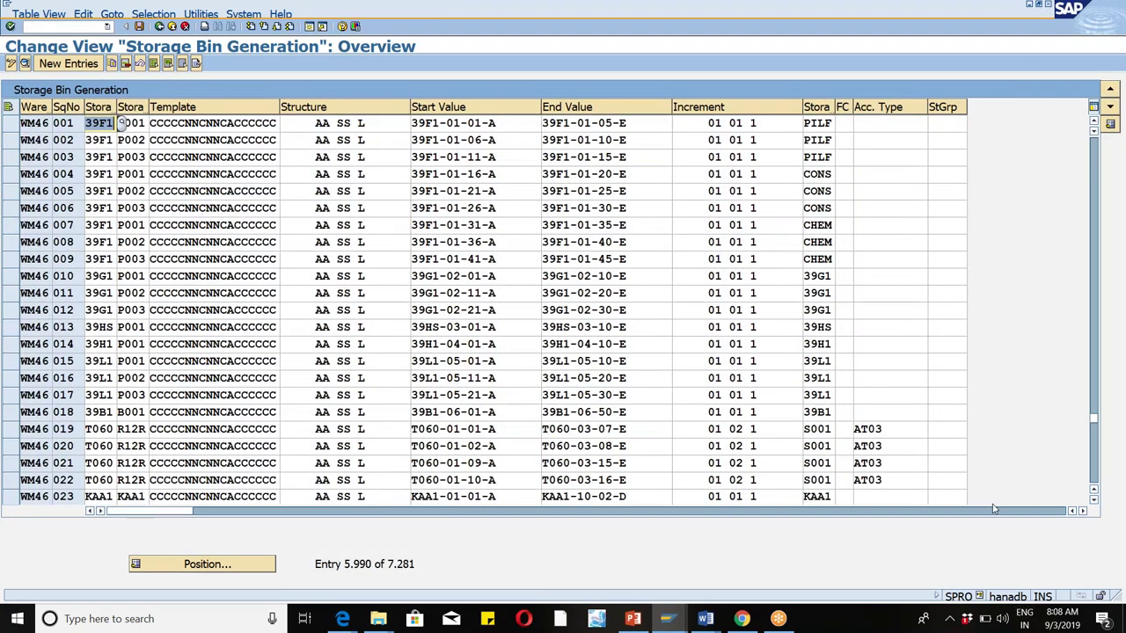
pyautogui.click(1094, 501)
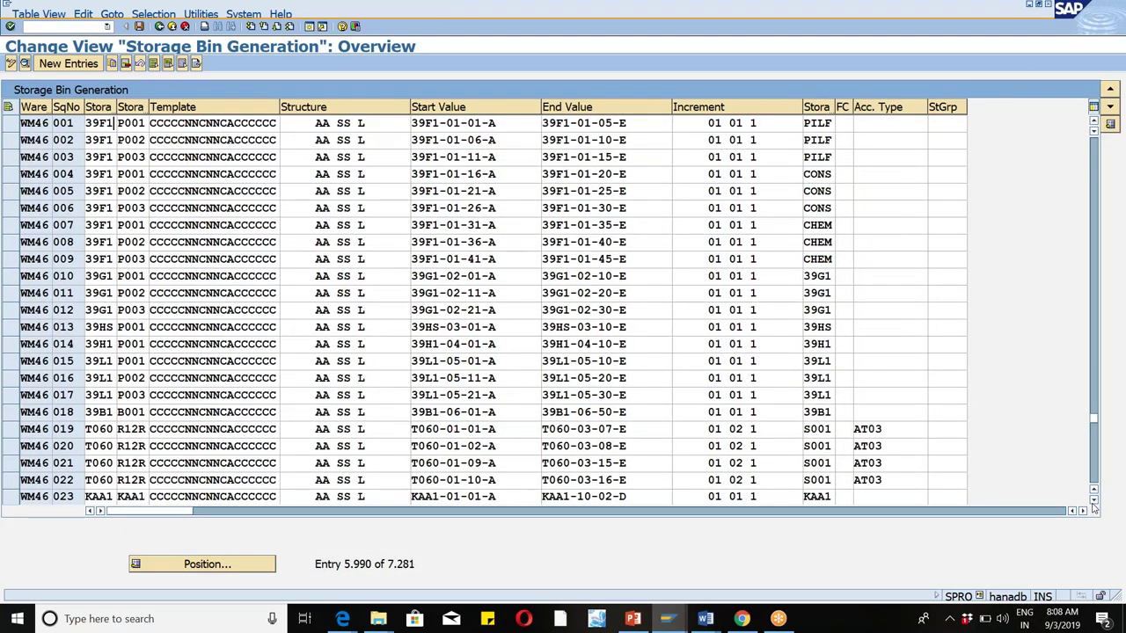
pyautogui.click(1093, 500)
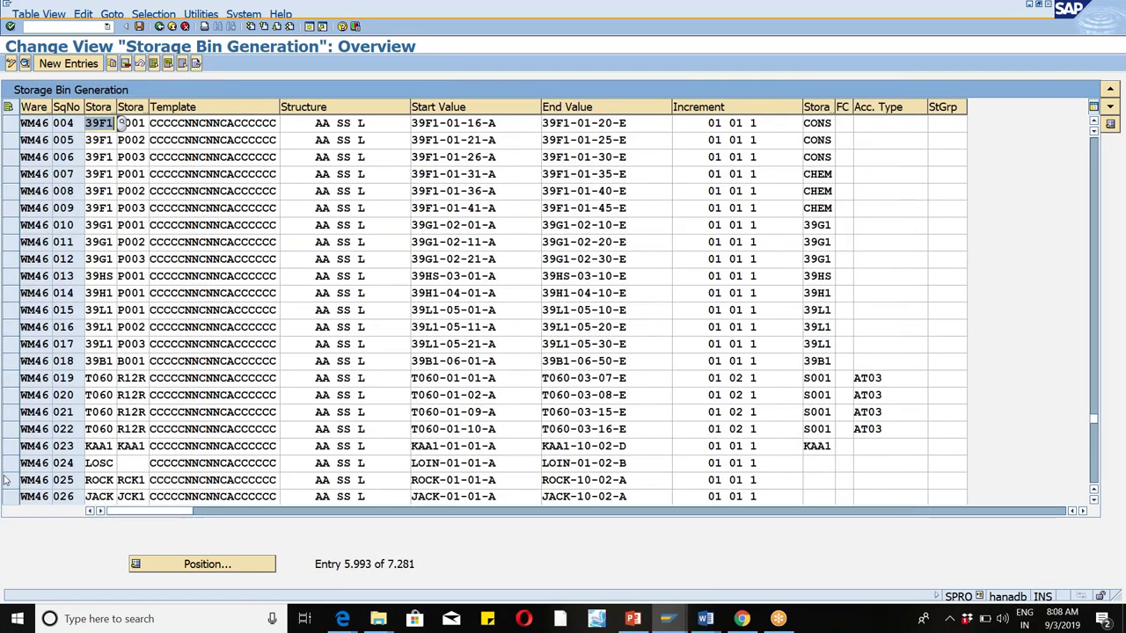
pyautogui.click(10, 464)
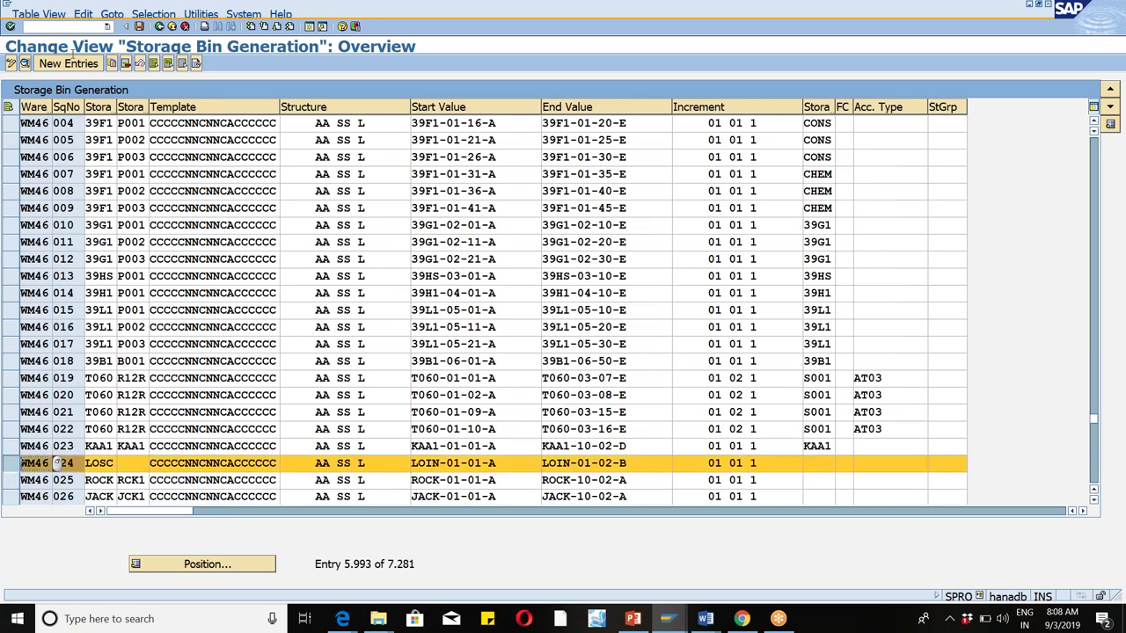
pyautogui.click(25, 63)
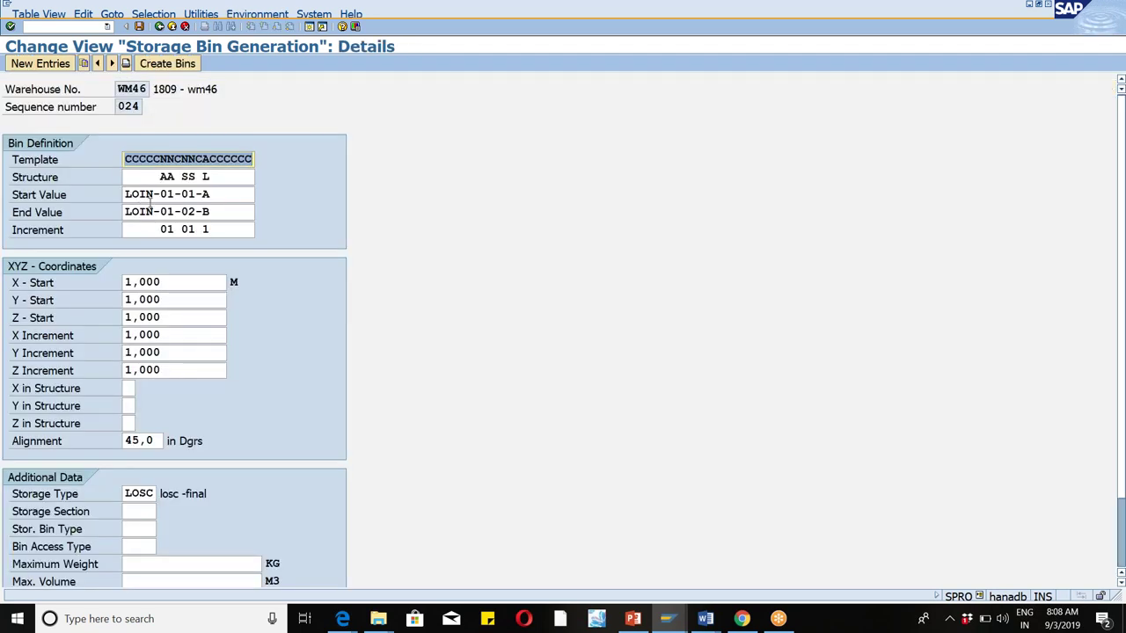
# Set the bin definition's start value to LOSC-01-01-A and its end value to LOSC-01-02-D.
pyautogui.click(154, 193)
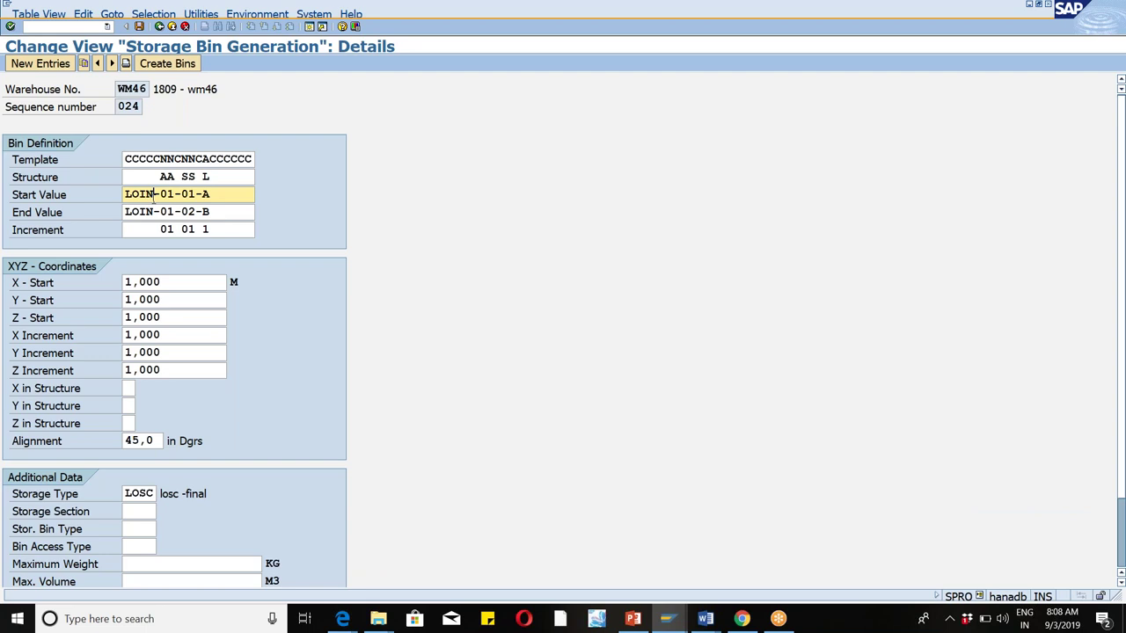
pyautogui.press('BackSpace')
pyautogui.press('BackSpace')
pyautogui.write('SC')
pyautogui.click(166, 210)
pyautogui.click(211, 212)
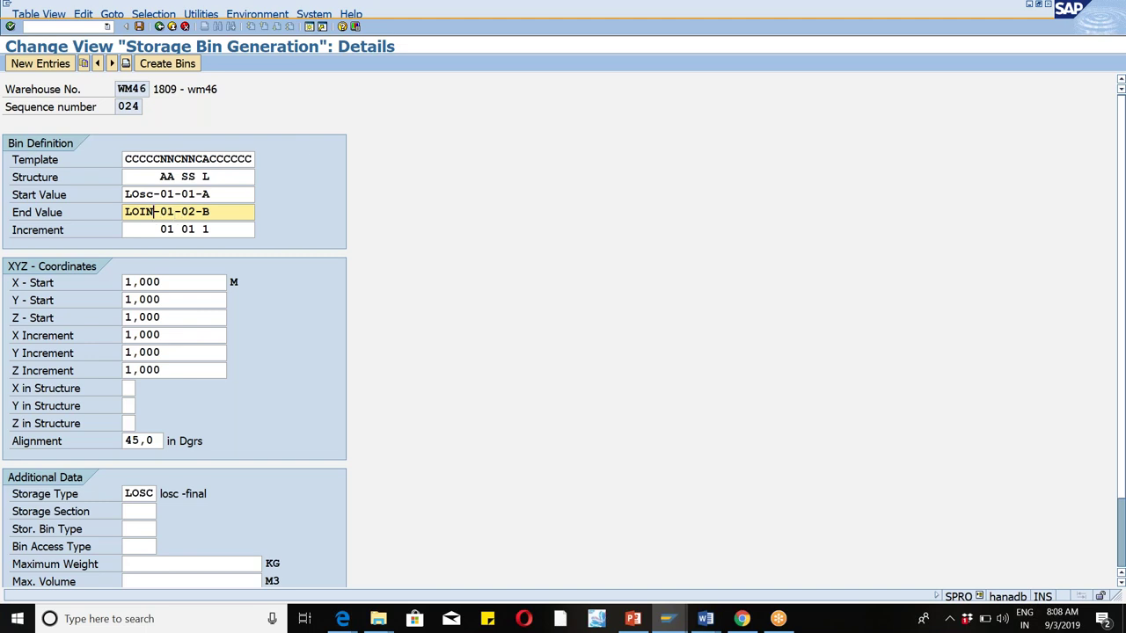
pyautogui.press('BackSpace')
pyautogui.press('BackSpace')
pyautogui.write('SC')
pyautogui.press('BackSpace')
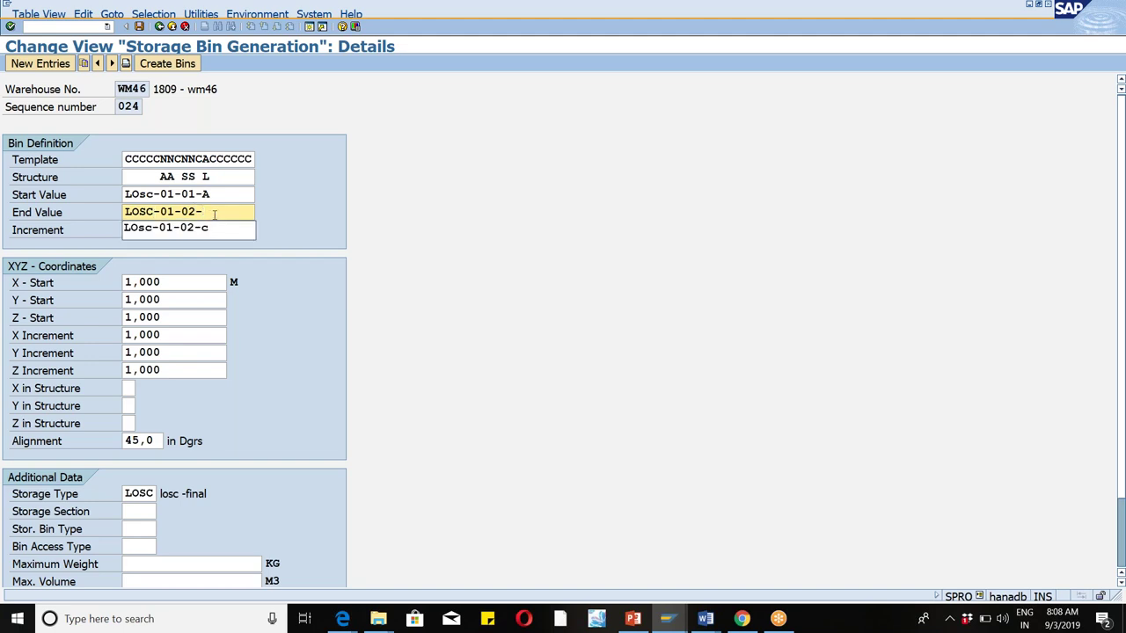
pyautogui.write('D')
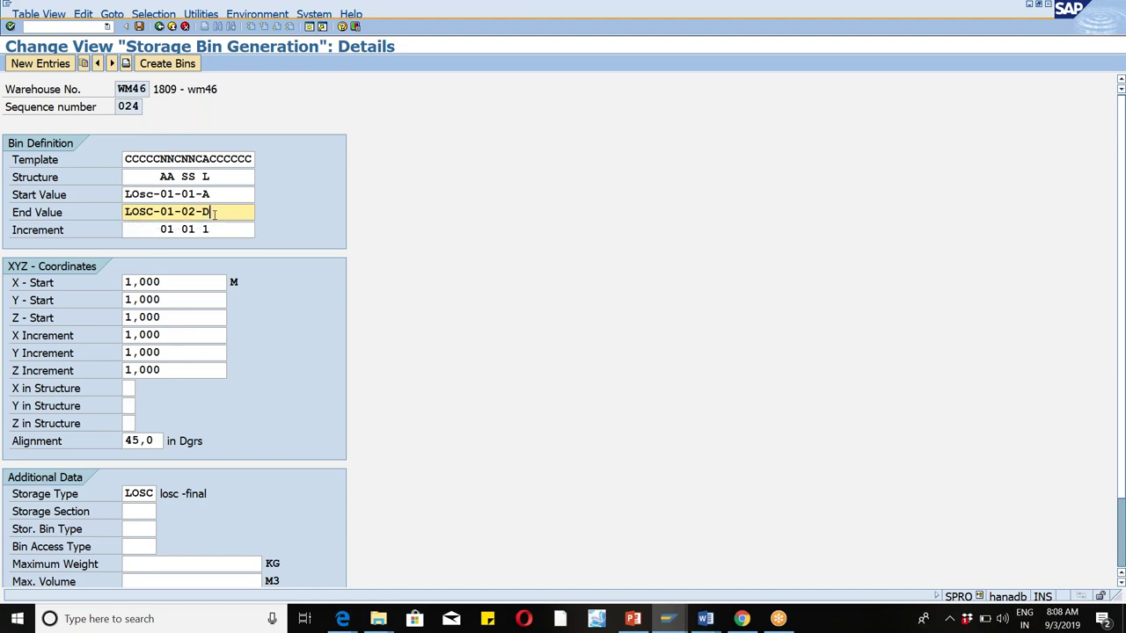
# Assign storage bin type B001 (Block Size 1) to the LOSC bin structure.
pyautogui.click(141, 529)
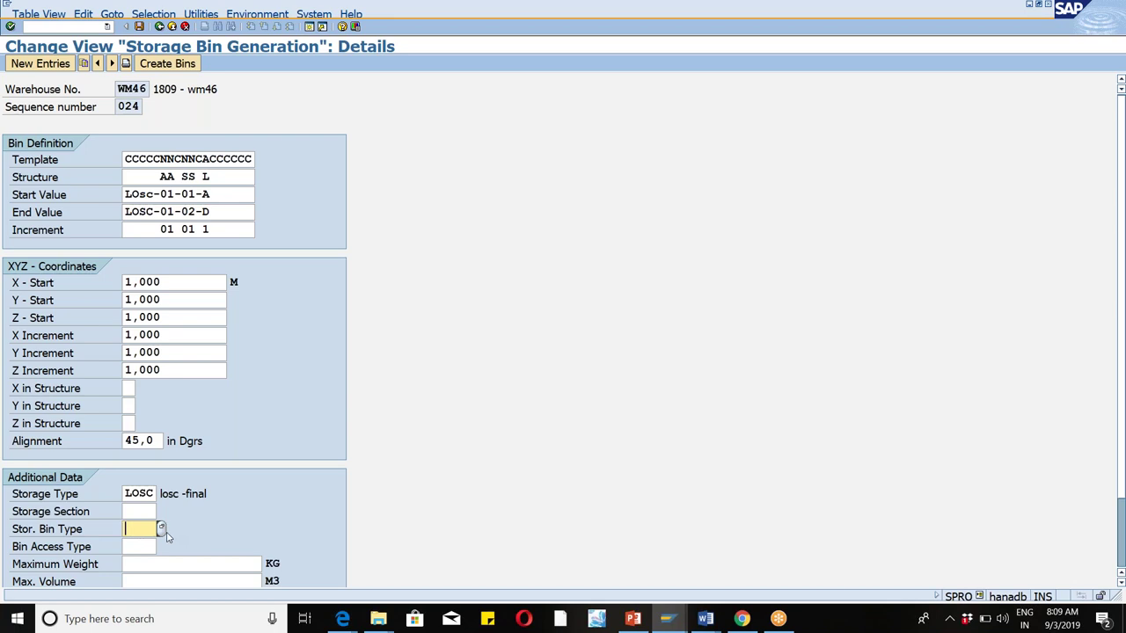
pyautogui.click(161, 529)
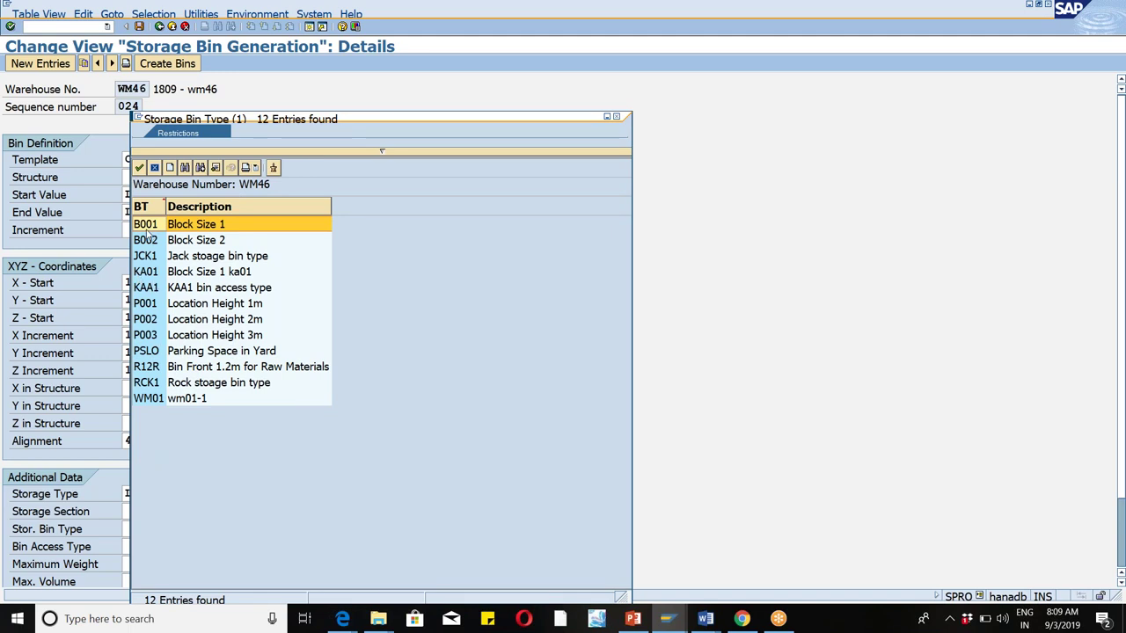
pyautogui.press('Return')
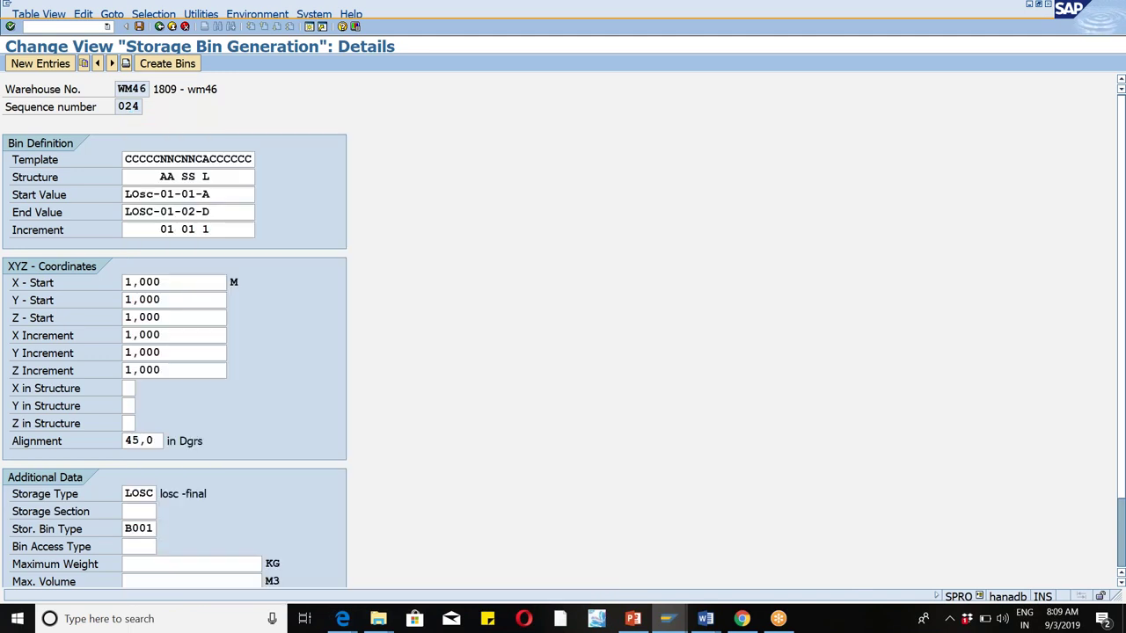
pyautogui.press('Return')
# Save the LOSC bin structure with the proposed customizing request and return to the IMG overview.
pyautogui.click(139, 27)
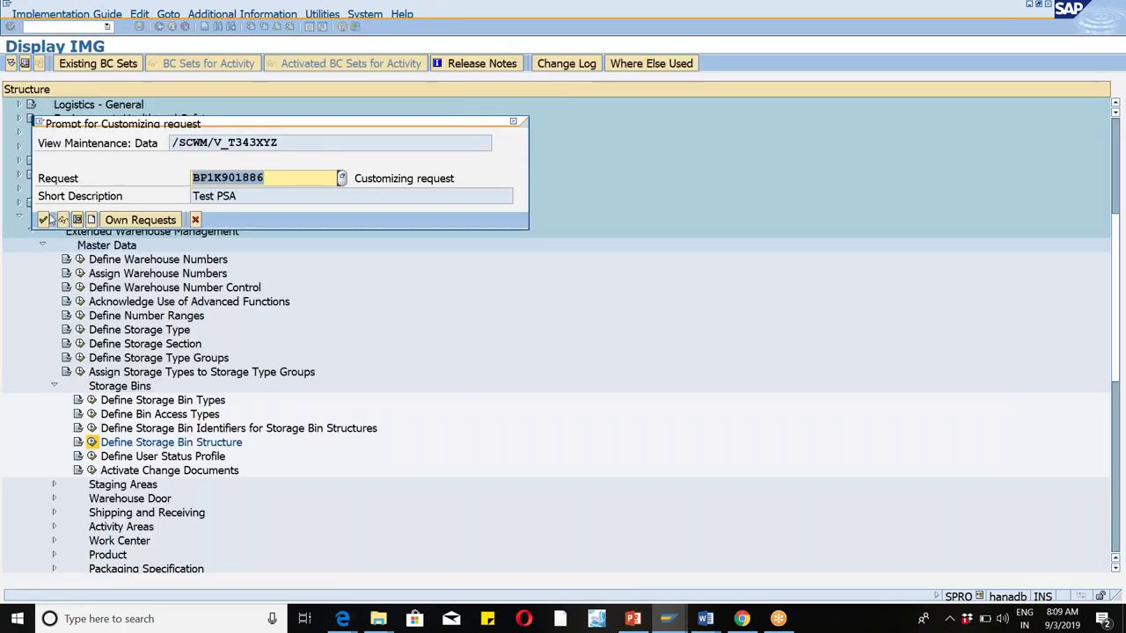
pyautogui.click(43, 220)
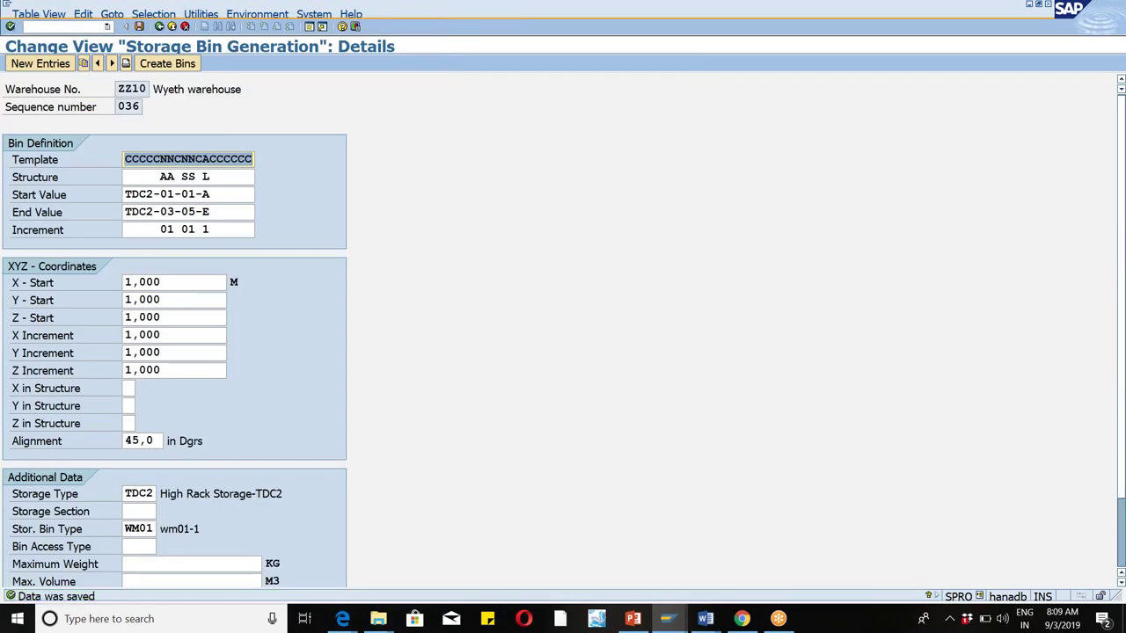
pyautogui.click(159, 27)
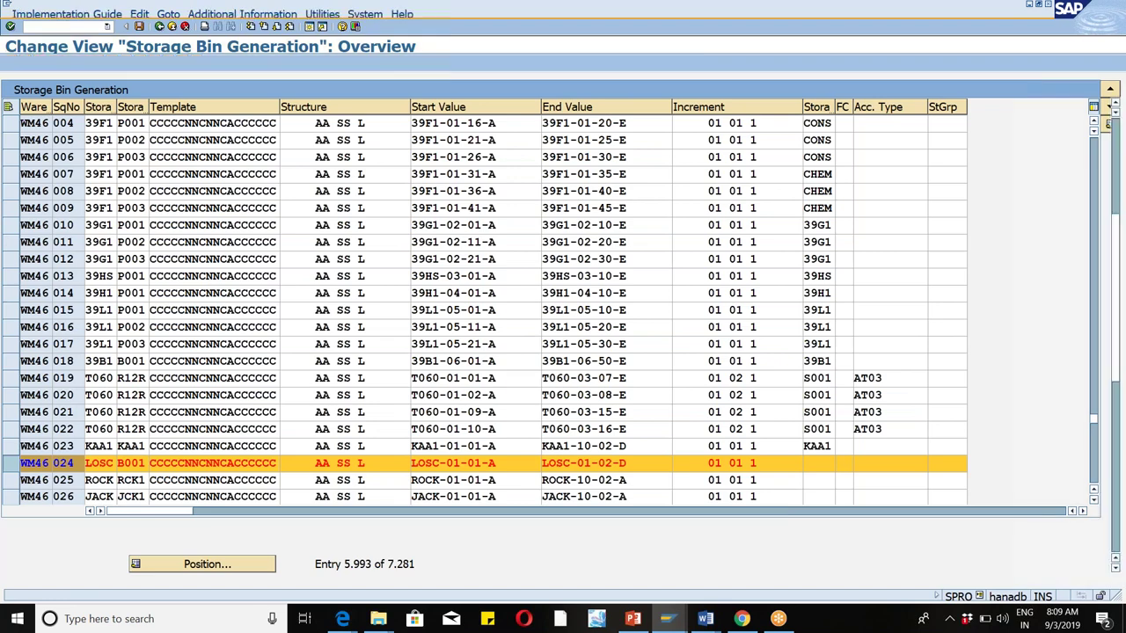
pyautogui.click(159, 27)
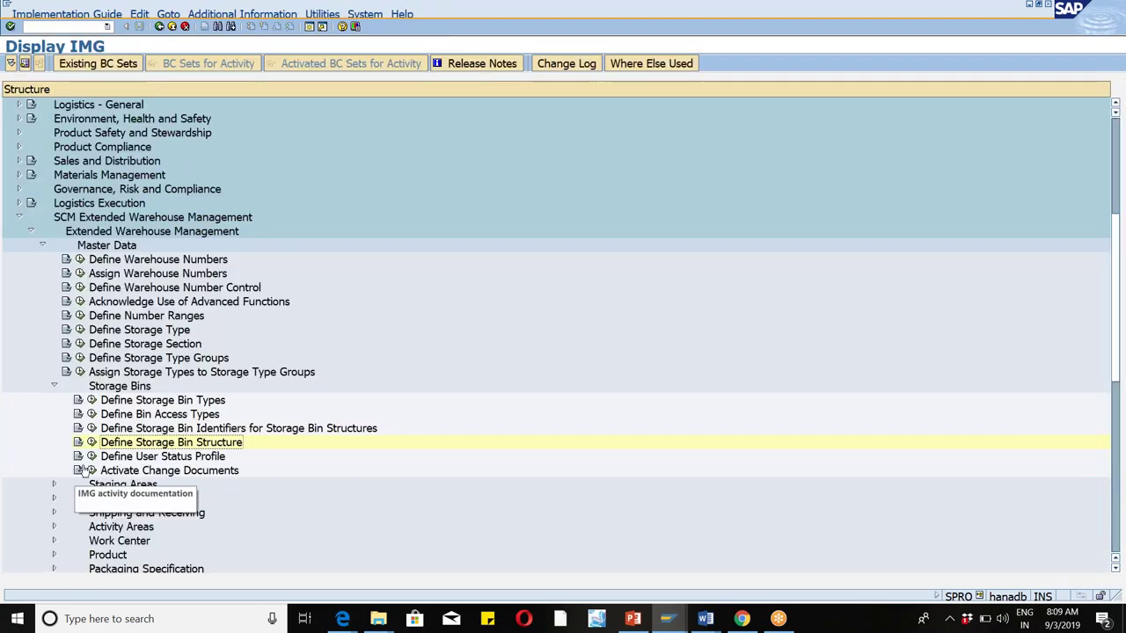
# Start bin generation with /n/scwm/ls10 and open the bins to generate for WM46 sequence number 024, storage type LOSC.
pyautogui.click(26, 27)
pyautogui.write('/N/SCWM/LS10')
pyautogui.press('Return')
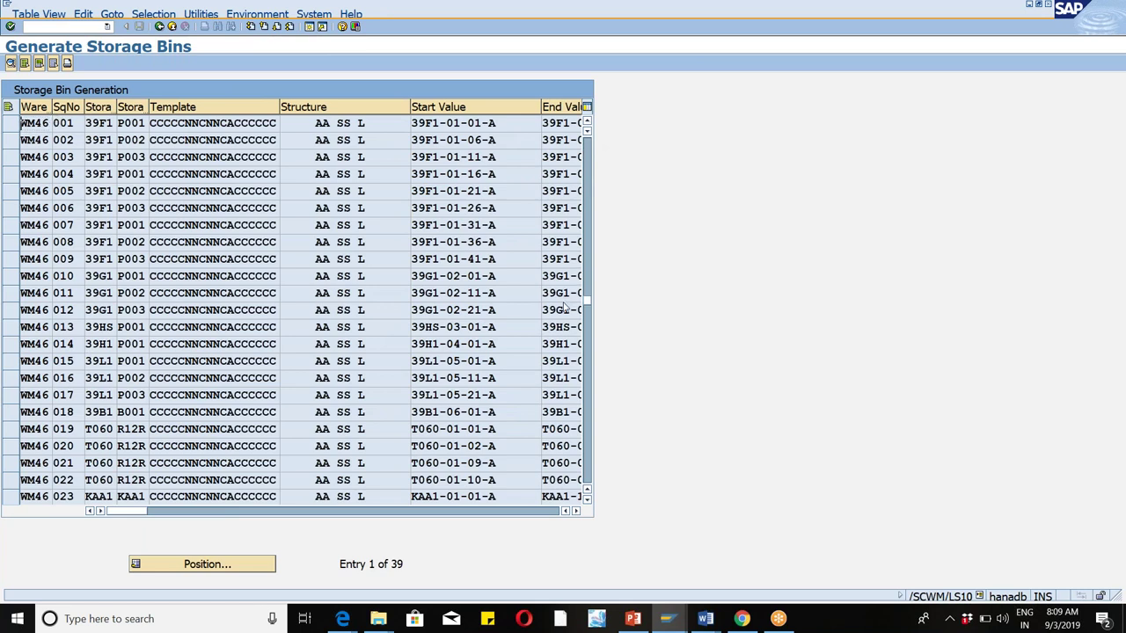
pyautogui.scroll(-6, 564, 307)
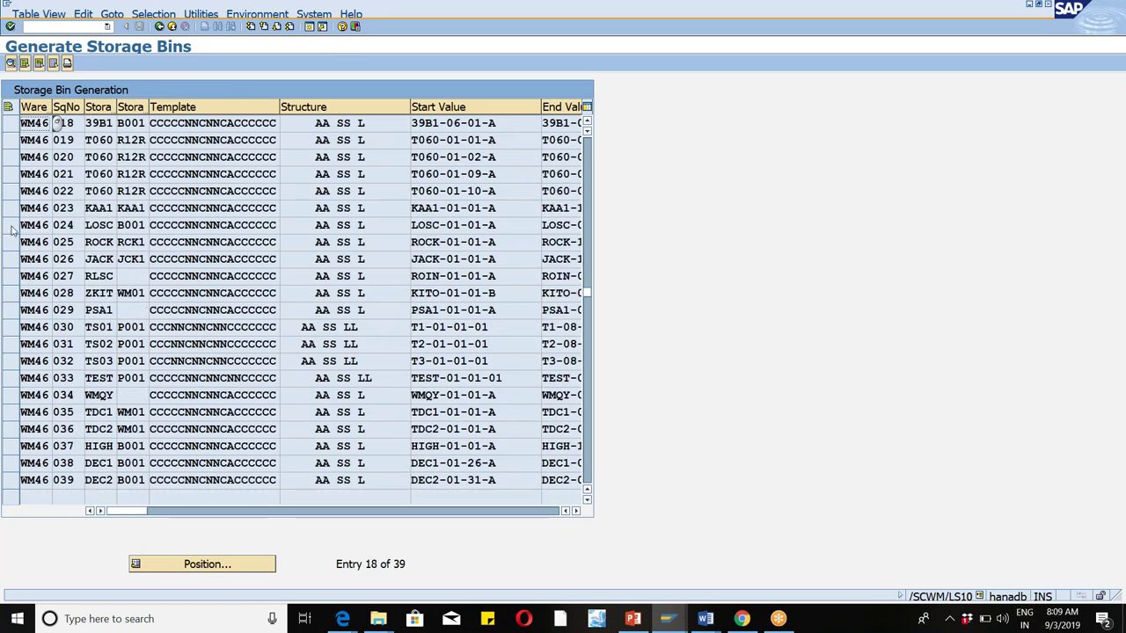
pyautogui.click(11, 225)
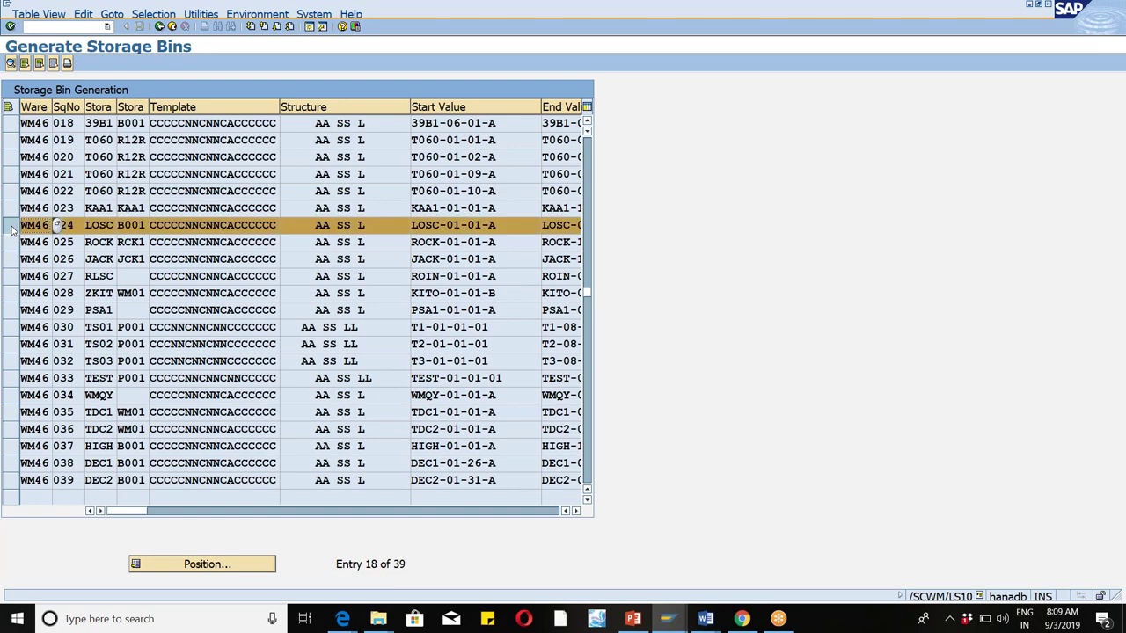
pyautogui.click(11, 64)
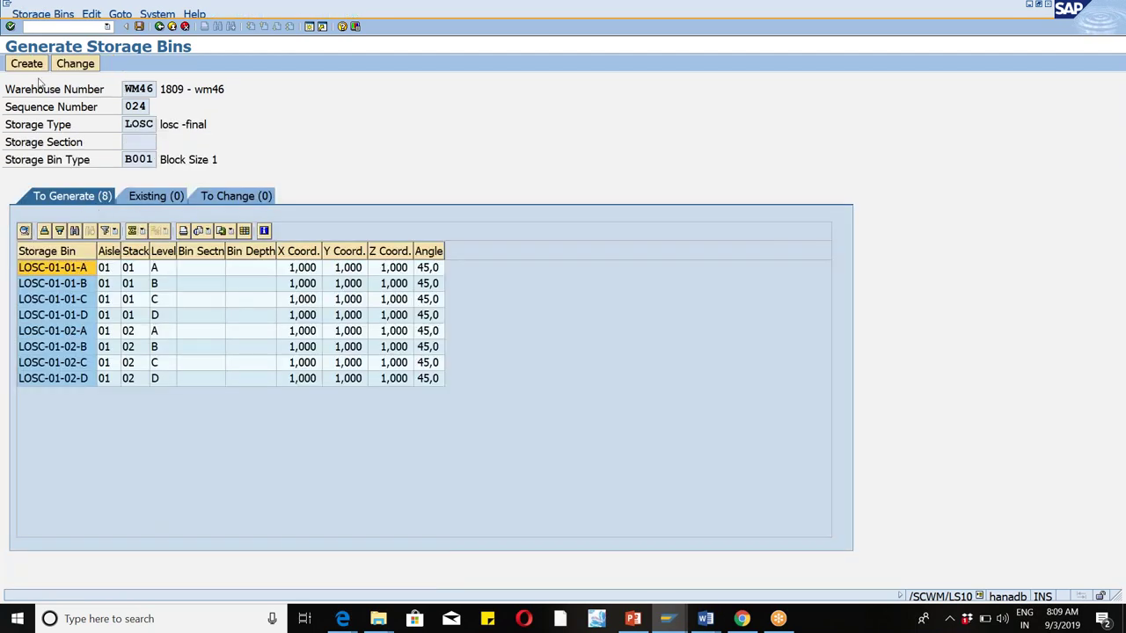
# Create the proposed LOSC storage bins in WM46, confirm their creation, and exit bin generation.
pyautogui.click(28, 66)
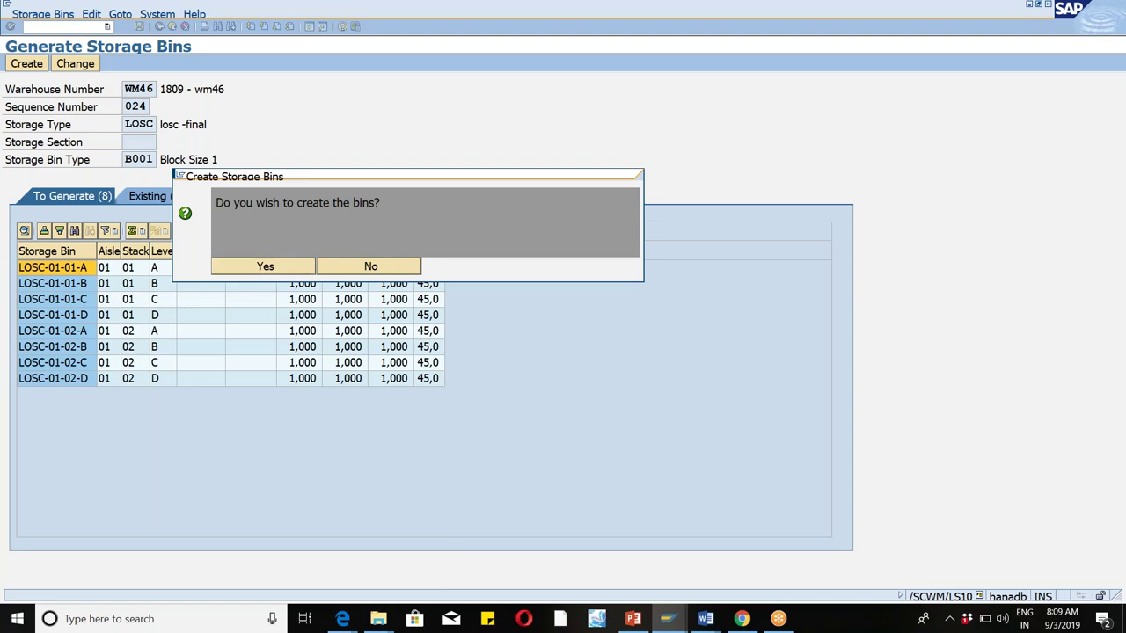
pyautogui.click(245, 270)
pyautogui.click(172, 26)
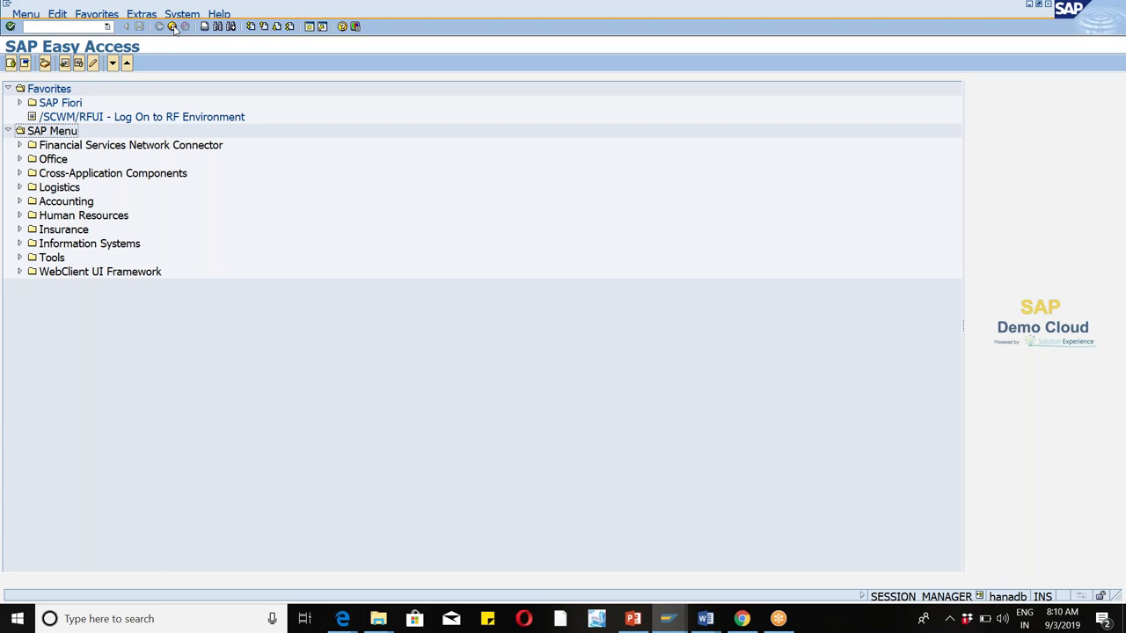
# Start SPRO and open Define Layout-Oriented Storage Process Control in the reference IMG under EWM Cross-Process Settings, Warehouse Task.
pyautogui.click(68, 27)
pyautogui.press('Return')
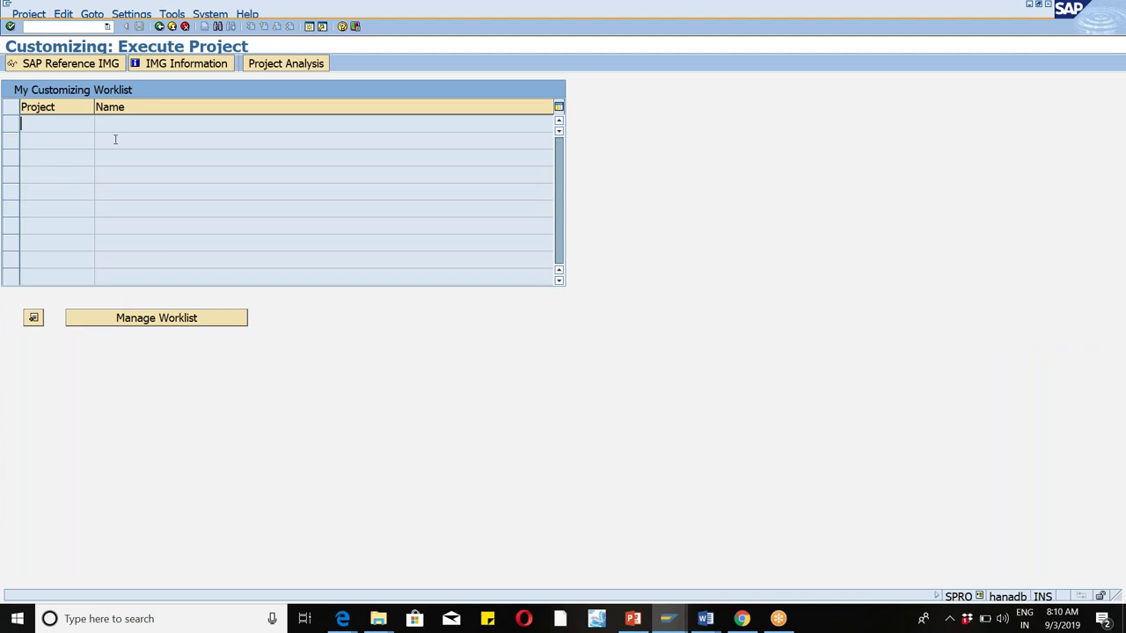
pyautogui.click(70, 65)
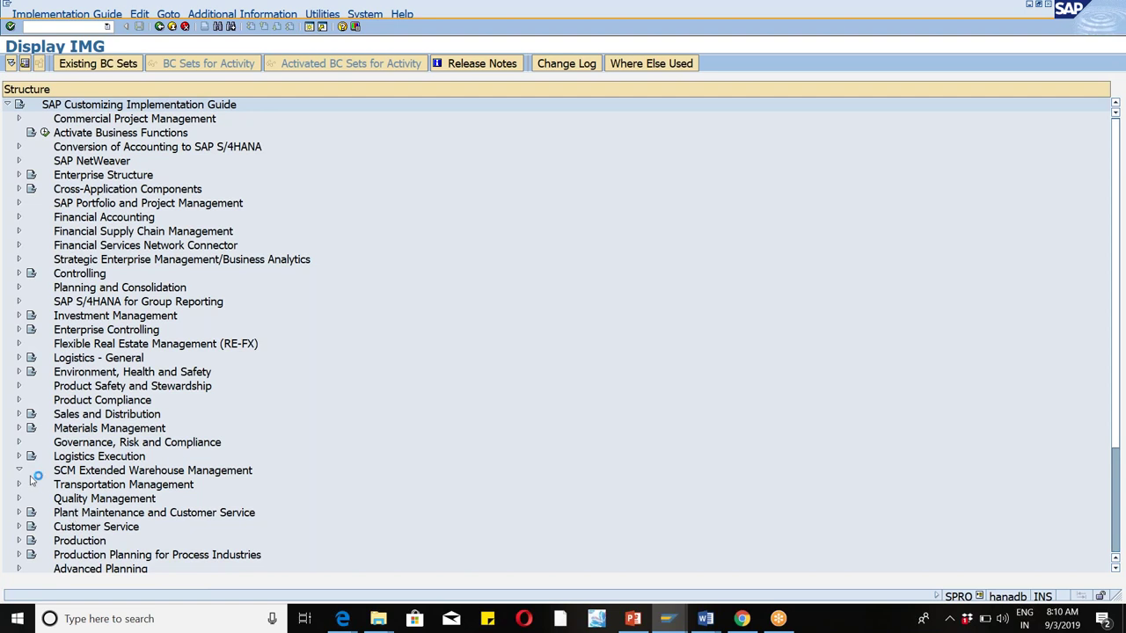
pyautogui.click(18, 472)
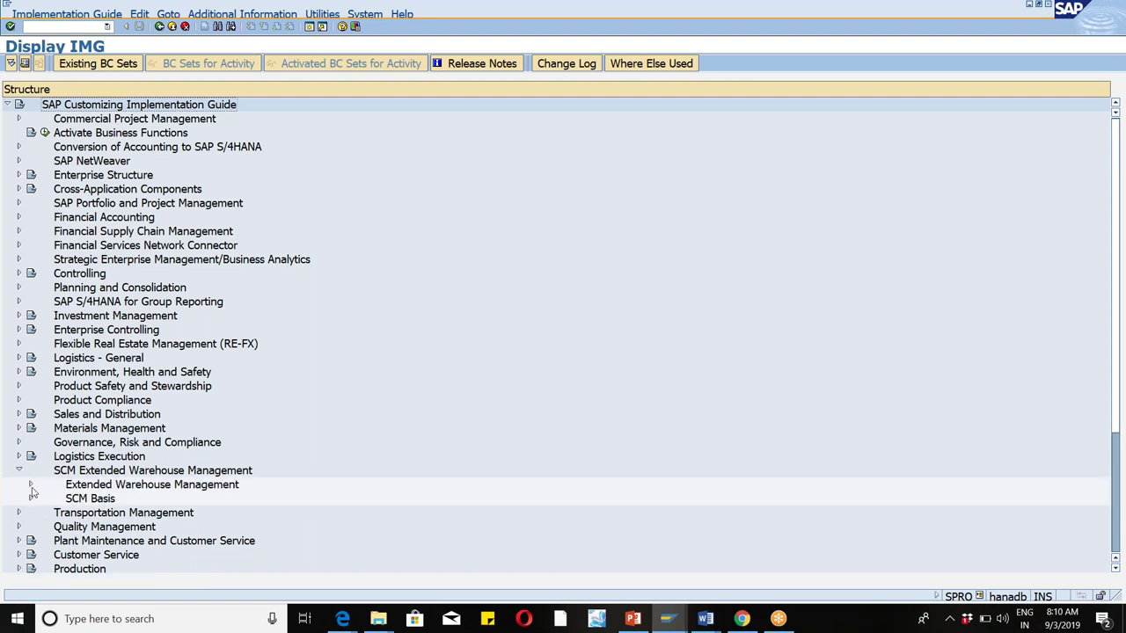
pyautogui.click(31, 485)
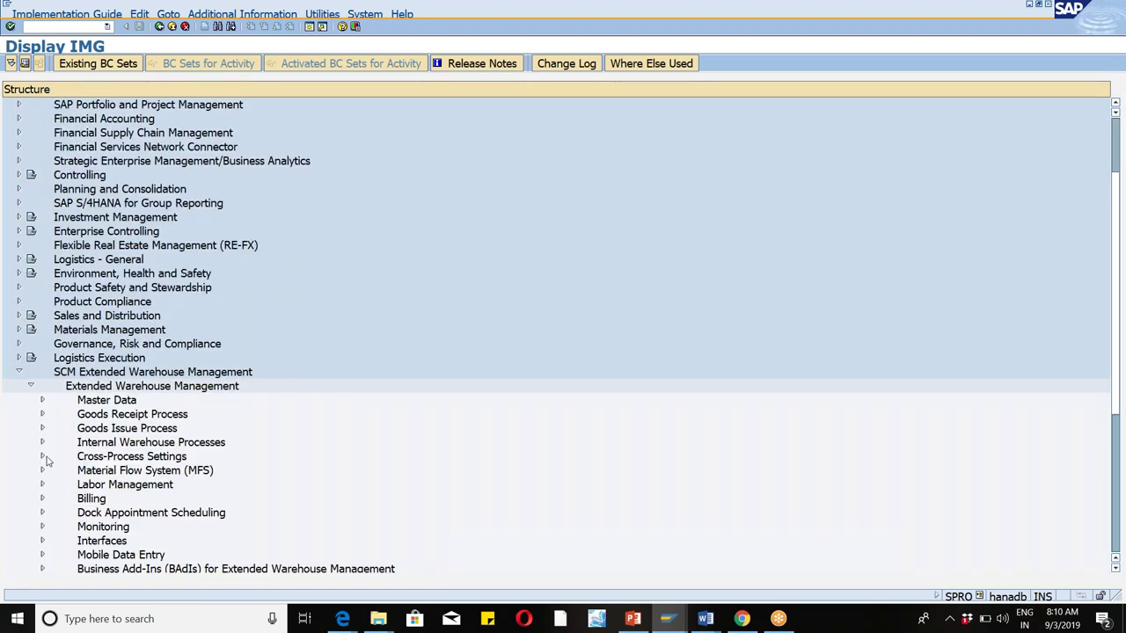
pyautogui.click(43, 457)
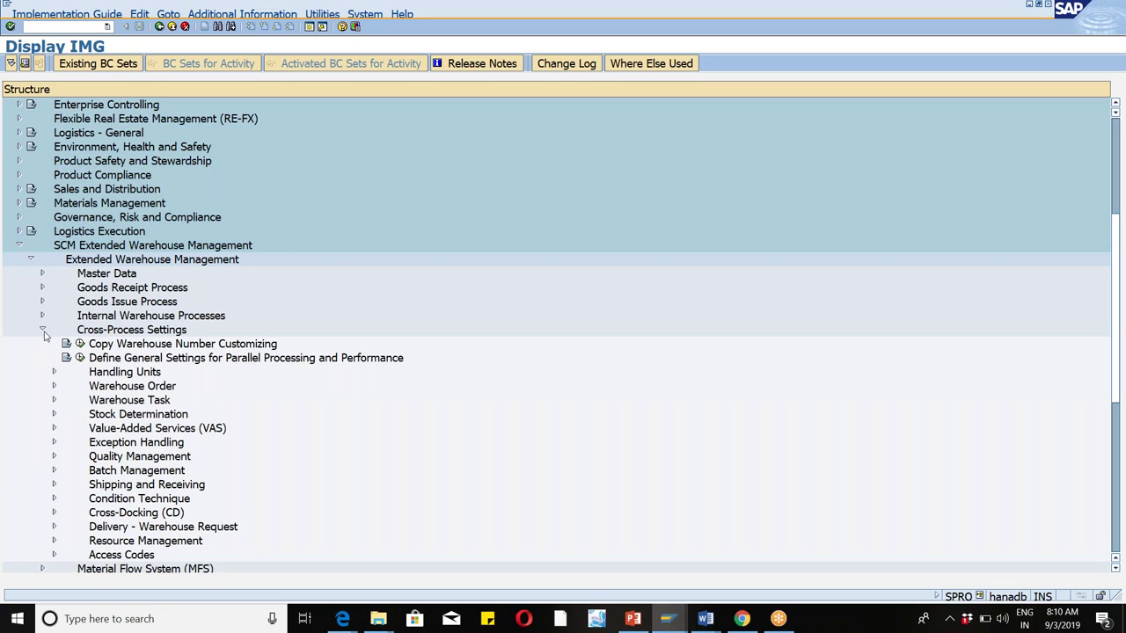
pyautogui.click(53, 401)
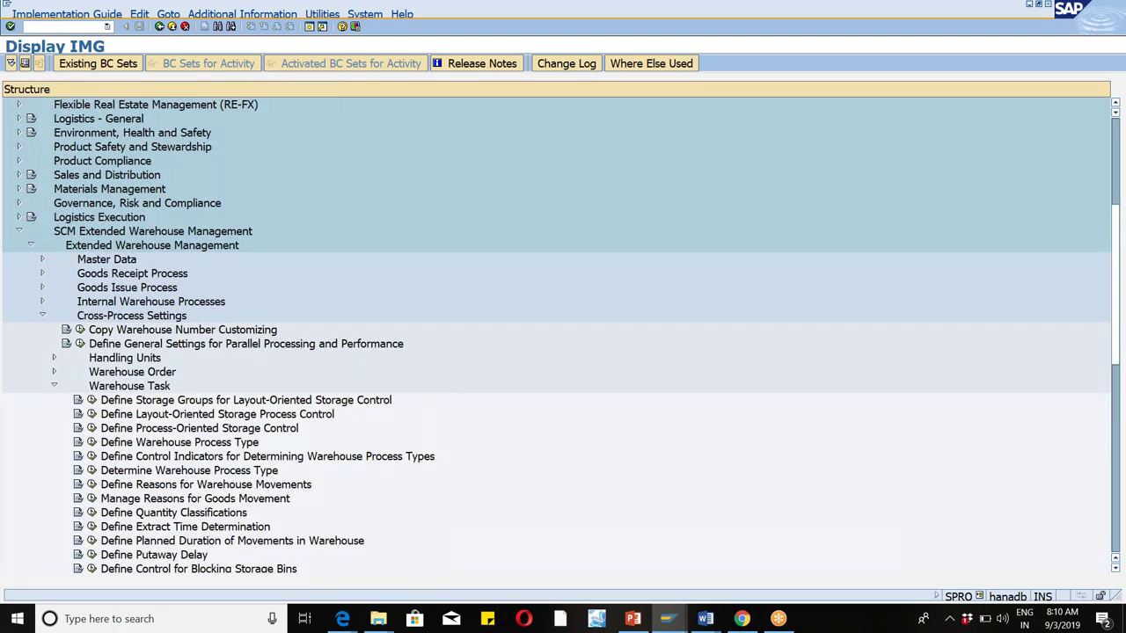
pyautogui.click(92, 414)
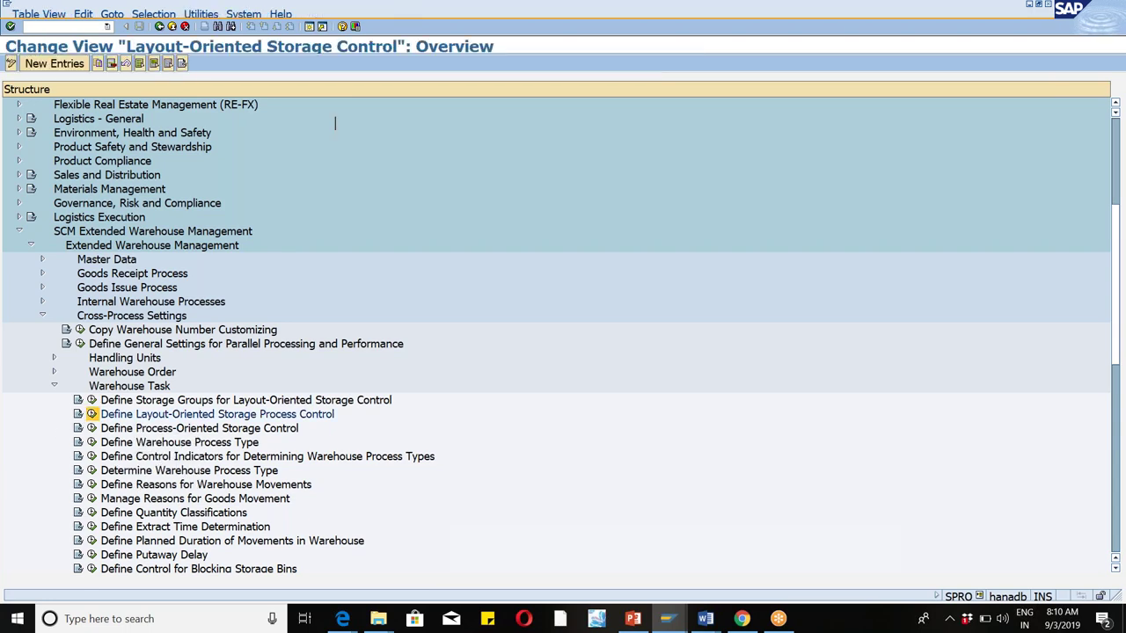
# Position the layout-oriented storage control table at warehouse WM46 and select the entry from source type 9010 to LOSC.
pyautogui.click(207, 564)
pyautogui.write('WM46')
pyautogui.press('Return')
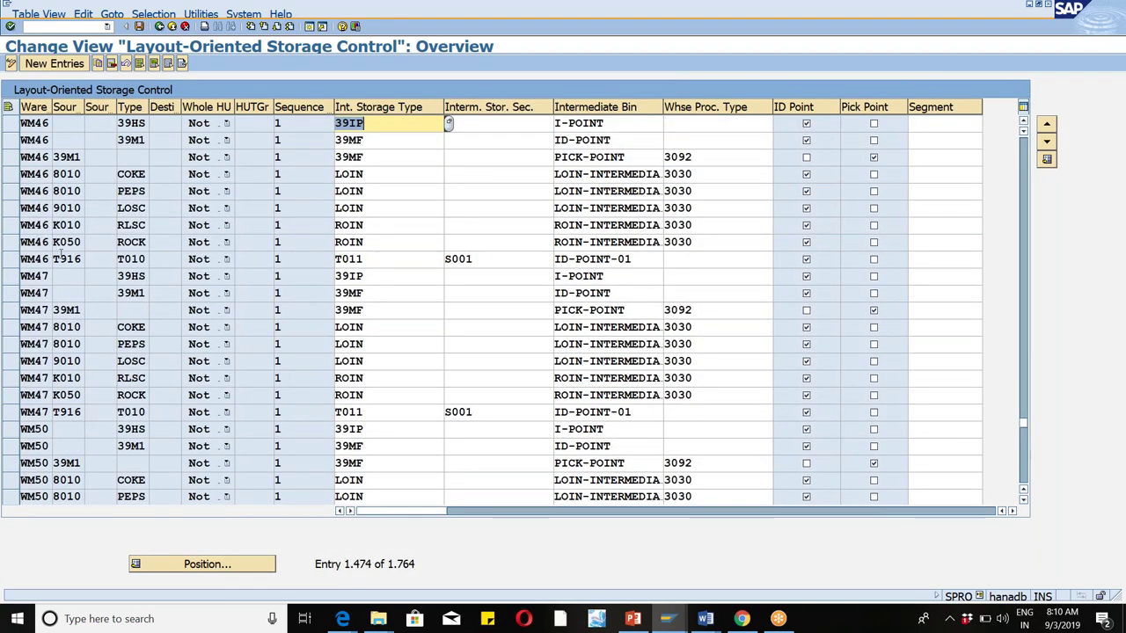
pyautogui.click(14, 209)
pyautogui.click(78, 211)
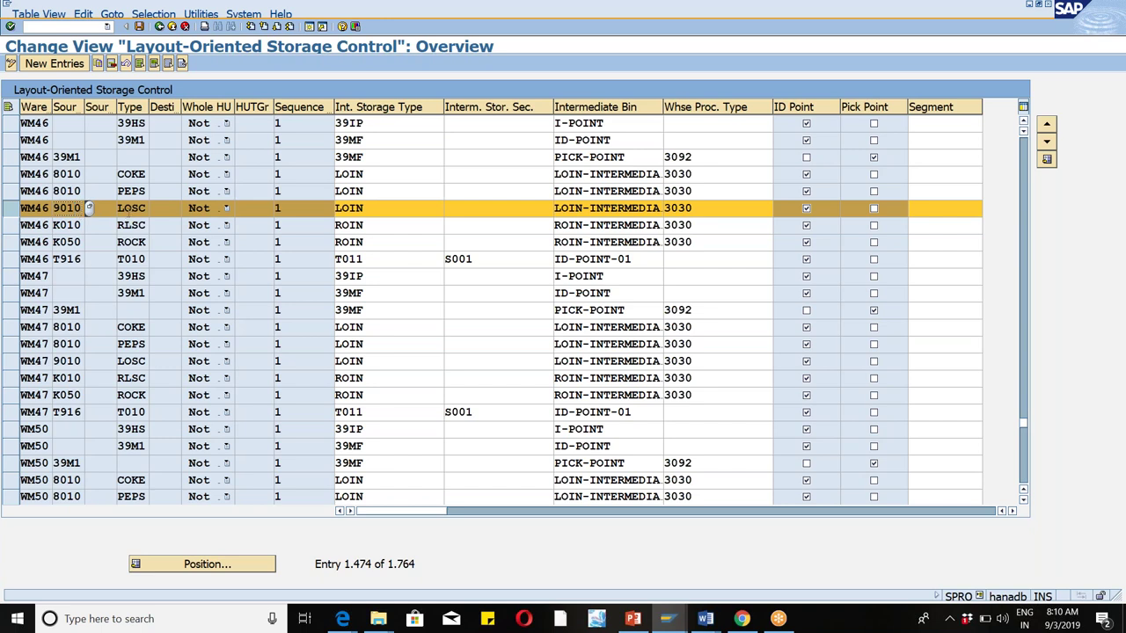
pyautogui.click(123, 209)
# Compare the LOSC entry's intermediate storage type with the ID point diagram in the Layout Oriented Word document, then return to SAP.
pyautogui.click(710, 620)
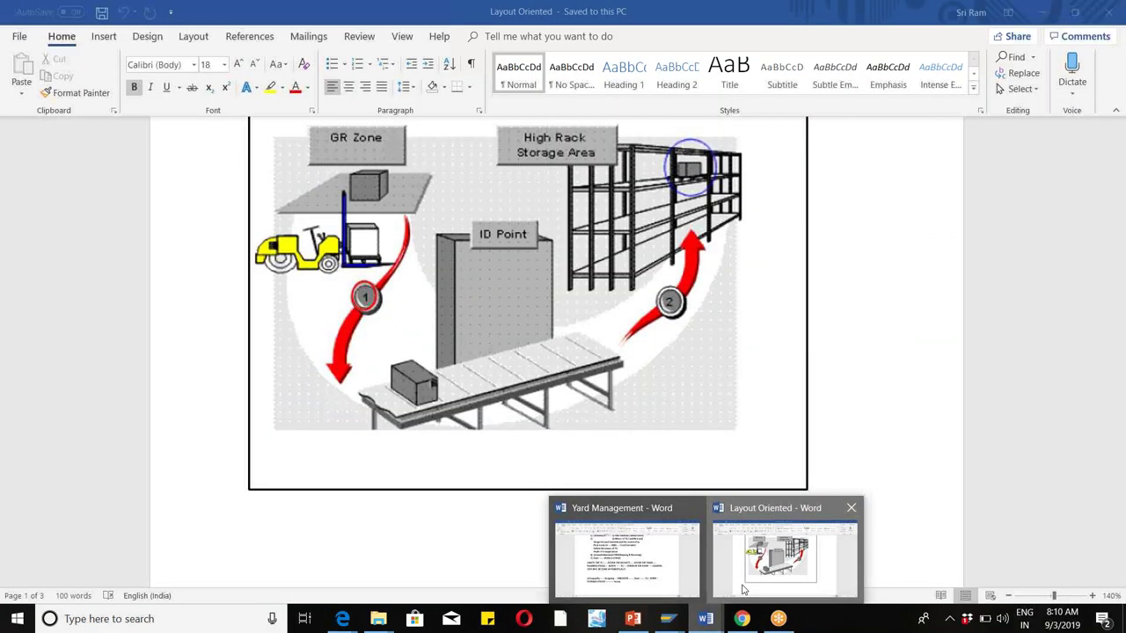
pyautogui.click(743, 589)
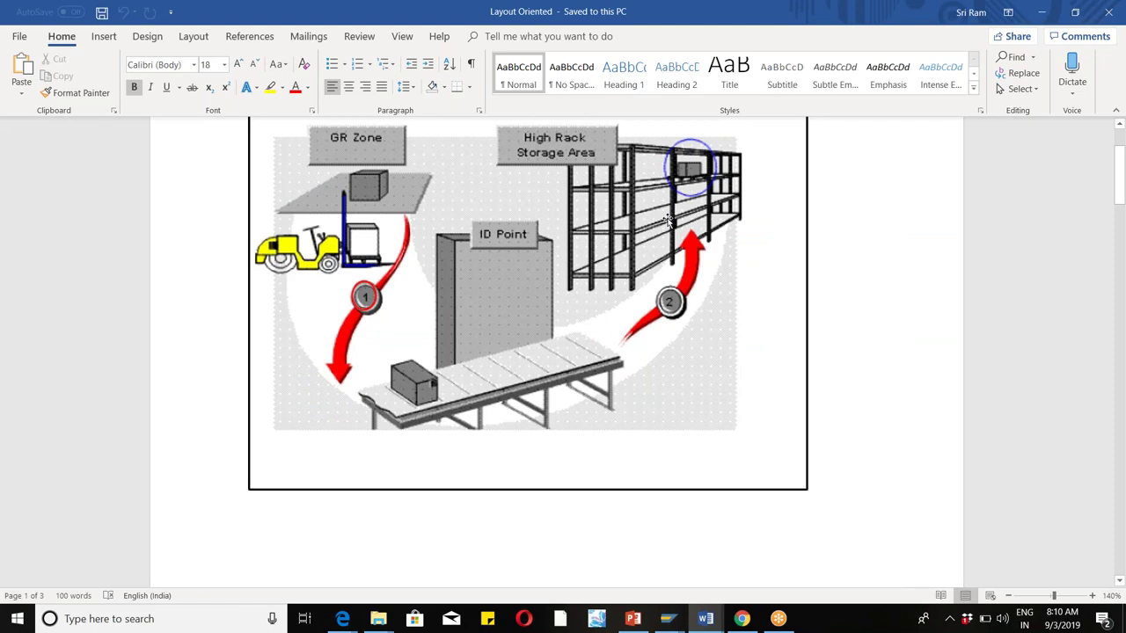
pyautogui.hotkey('alt', 'Tab')
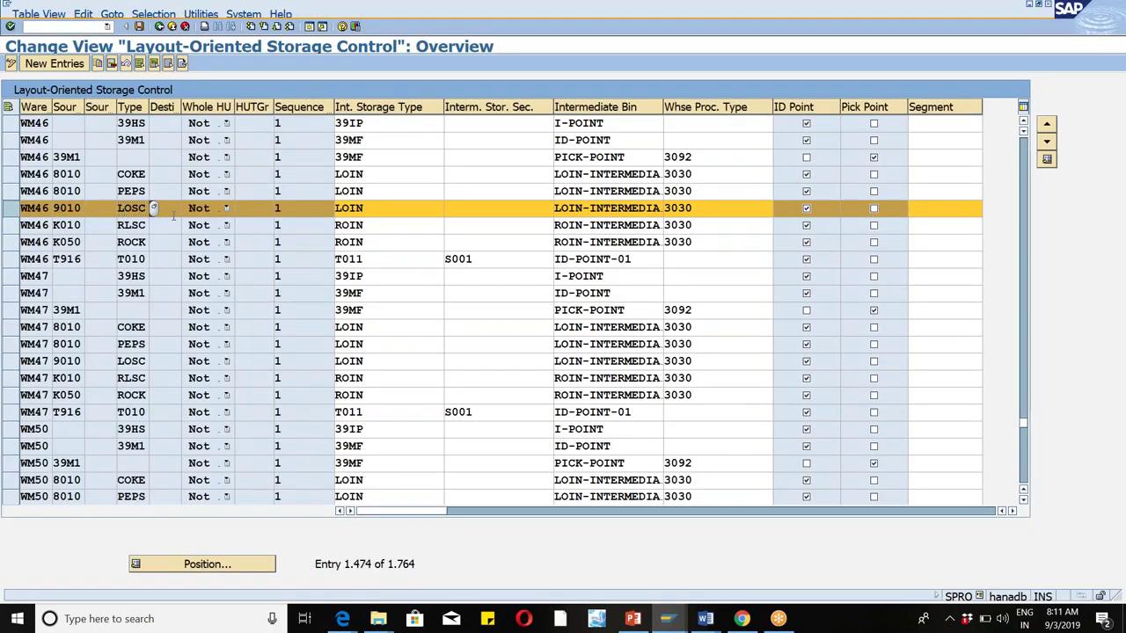
pyautogui.click(370, 211)
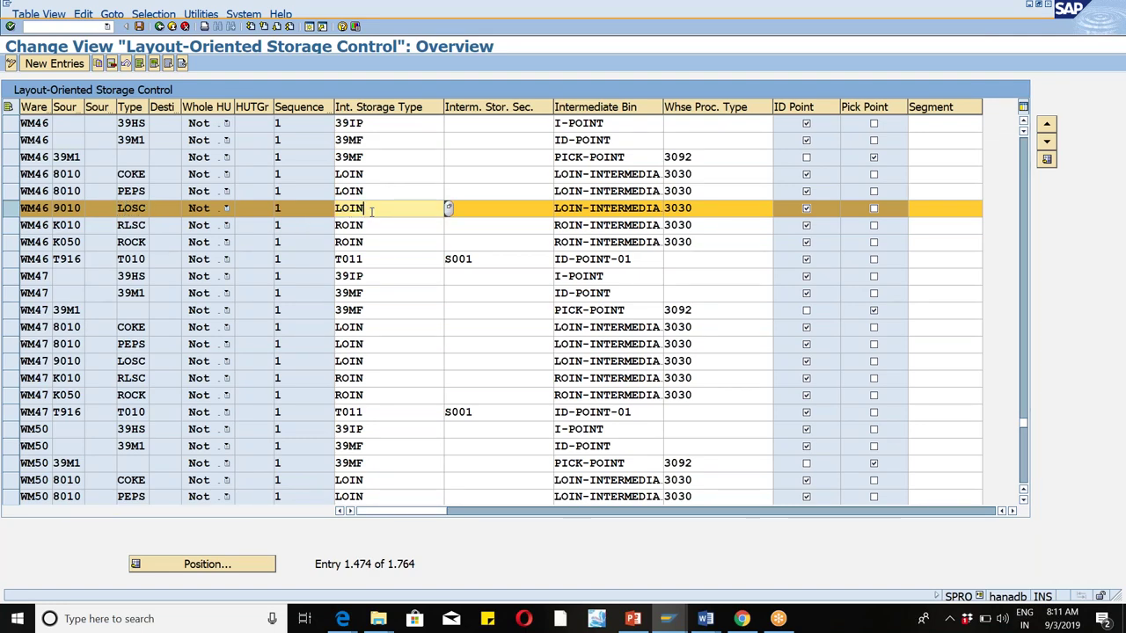
pyautogui.hotkey('alt', 'Tab')
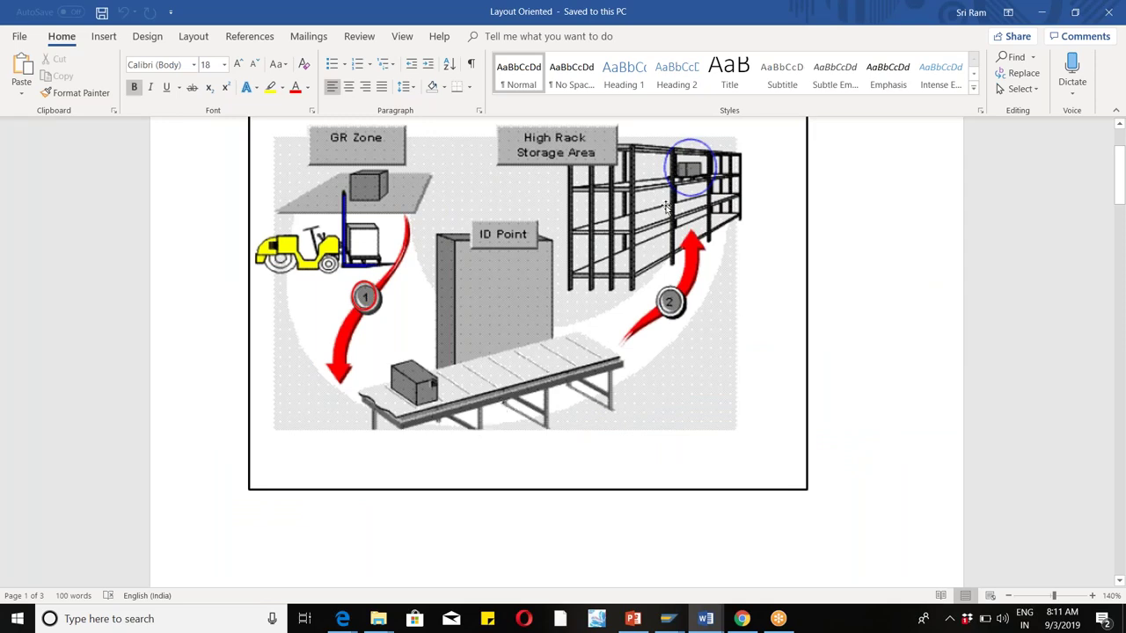
pyautogui.hotkey('alt', 'Tab')
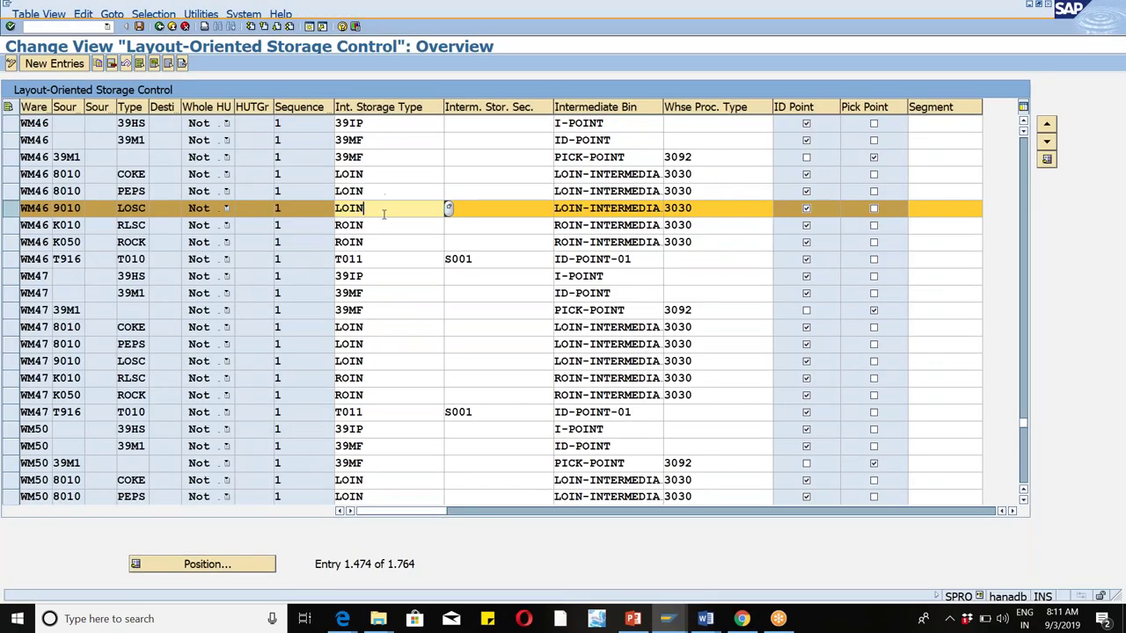
# Set the intermediate bin of the WM46 entry from 9010 to LOSC to WM46-LOIN.
pyautogui.click(573, 208)
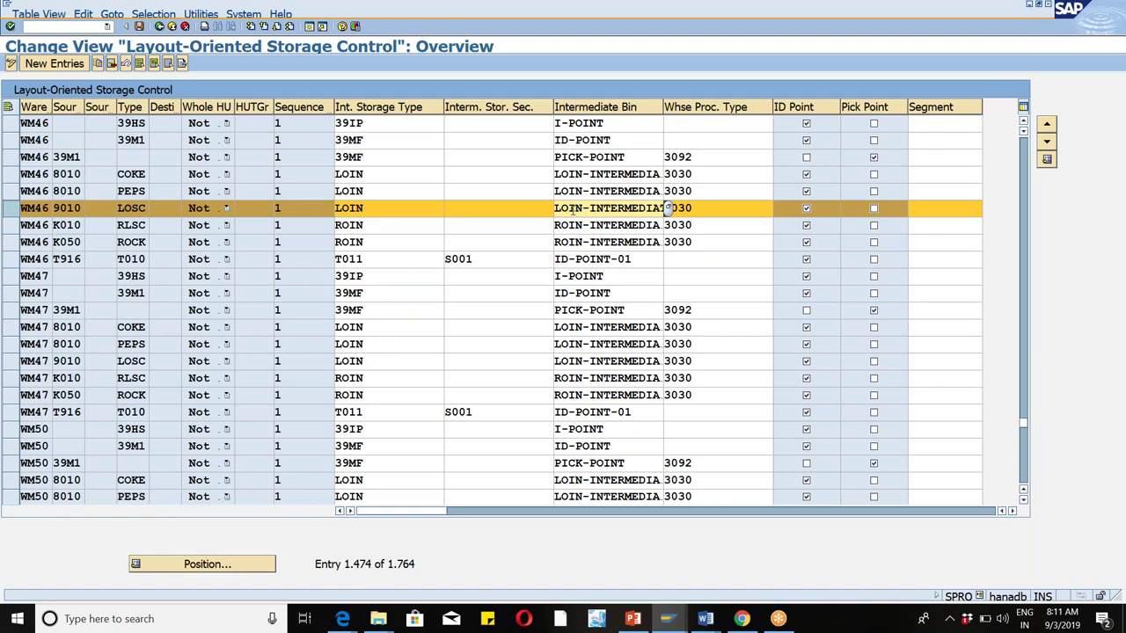
pyautogui.press('Return')
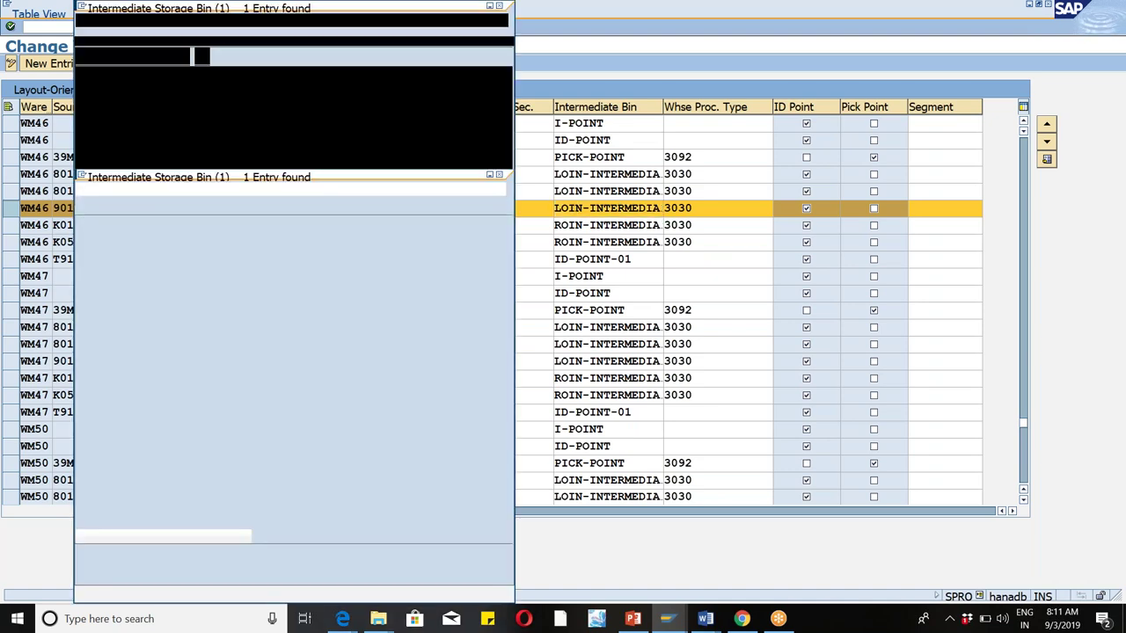
pyautogui.press('Escape')
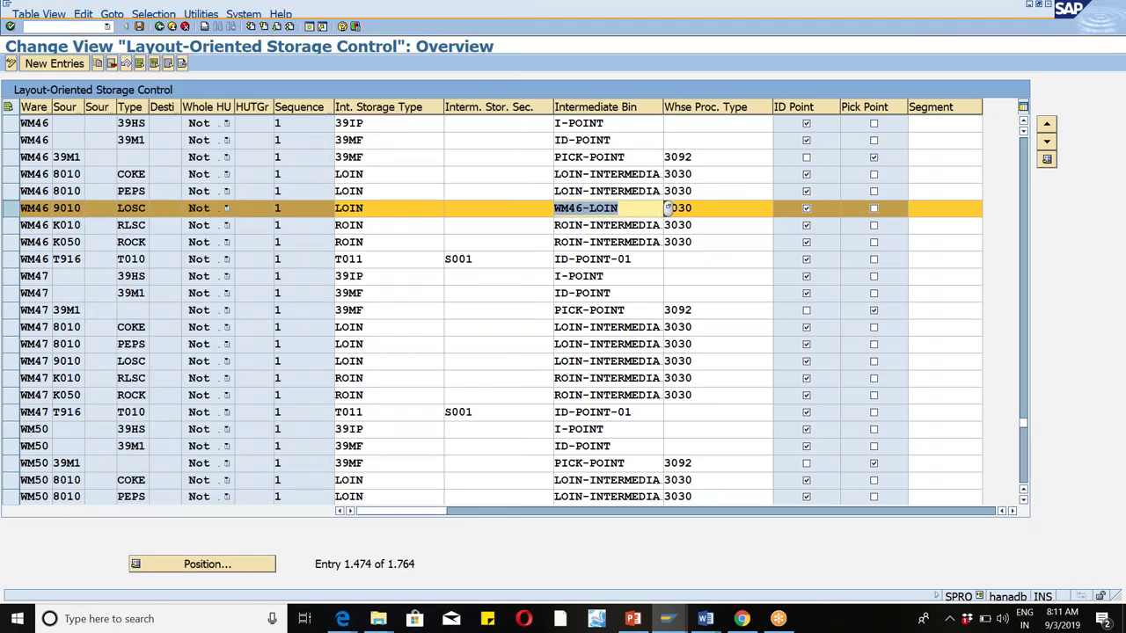
# Check the LOSC entry's warehouse process type against the movement from ID point to high rack in the Word diagram.
pyautogui.click(710, 208)
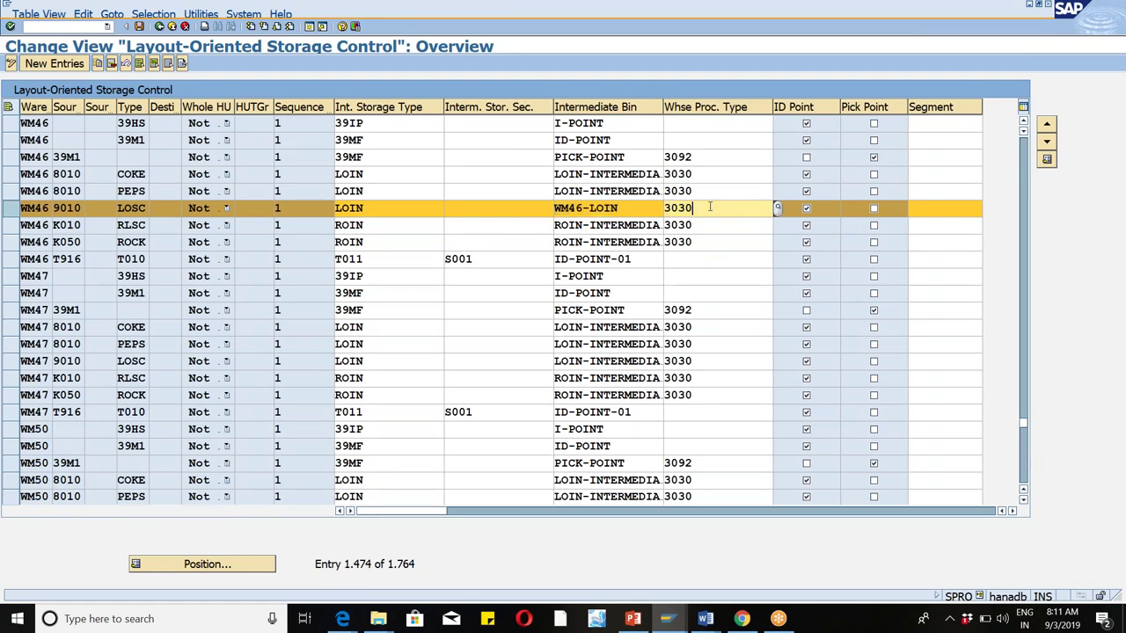
pyautogui.hotkey('alt', 'Tab')
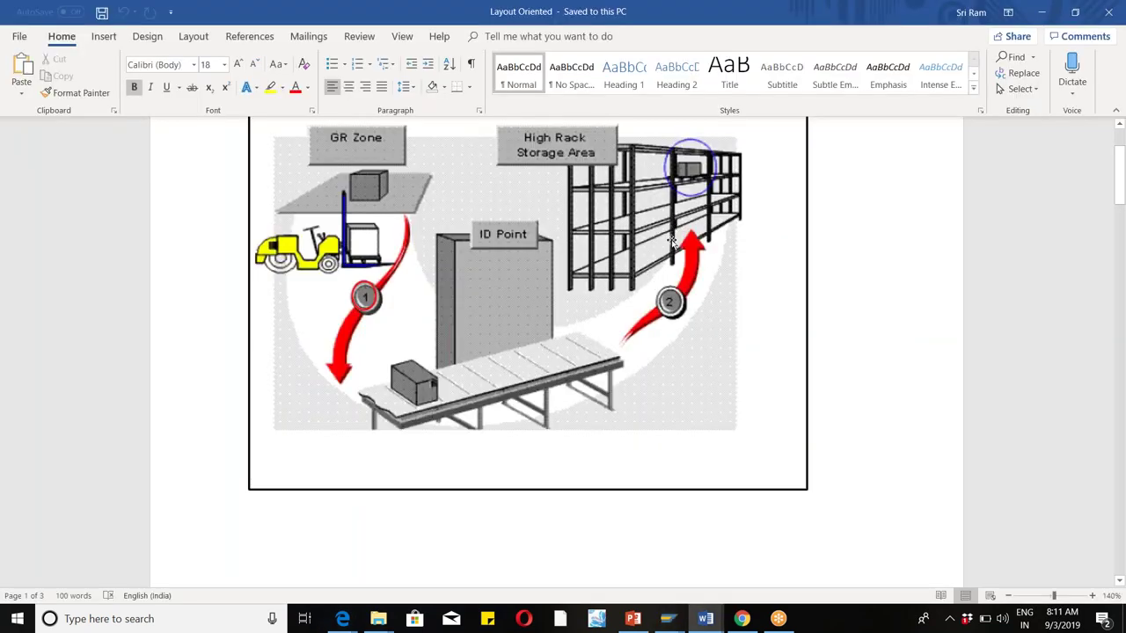
pyautogui.hotkey('alt', 'Tab')
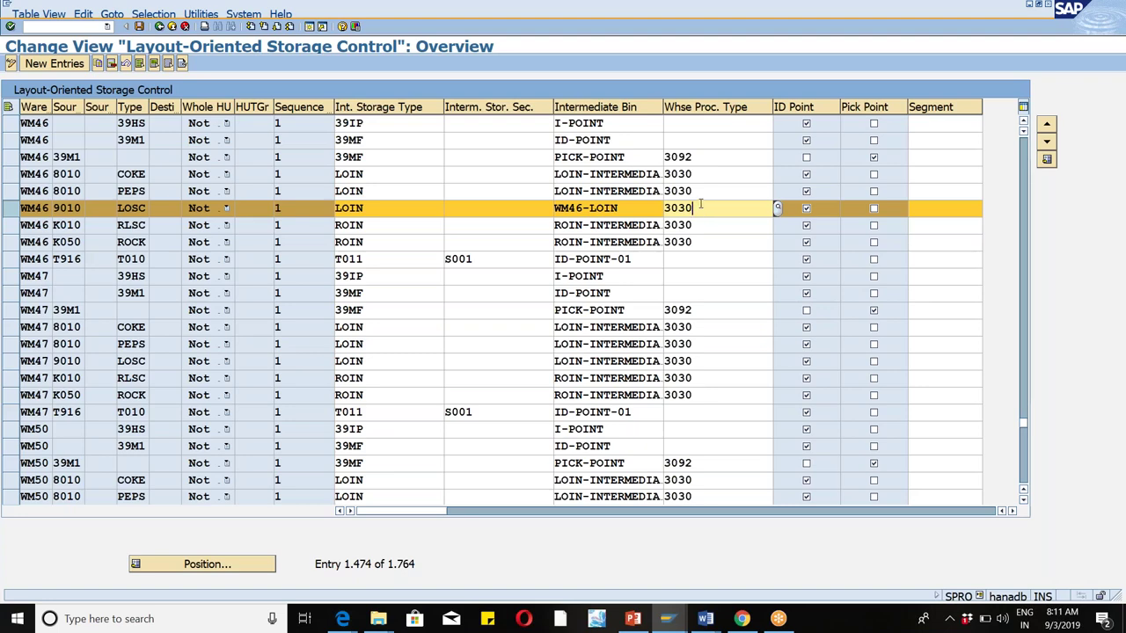
pyautogui.hotkey('alt', 'Tab')
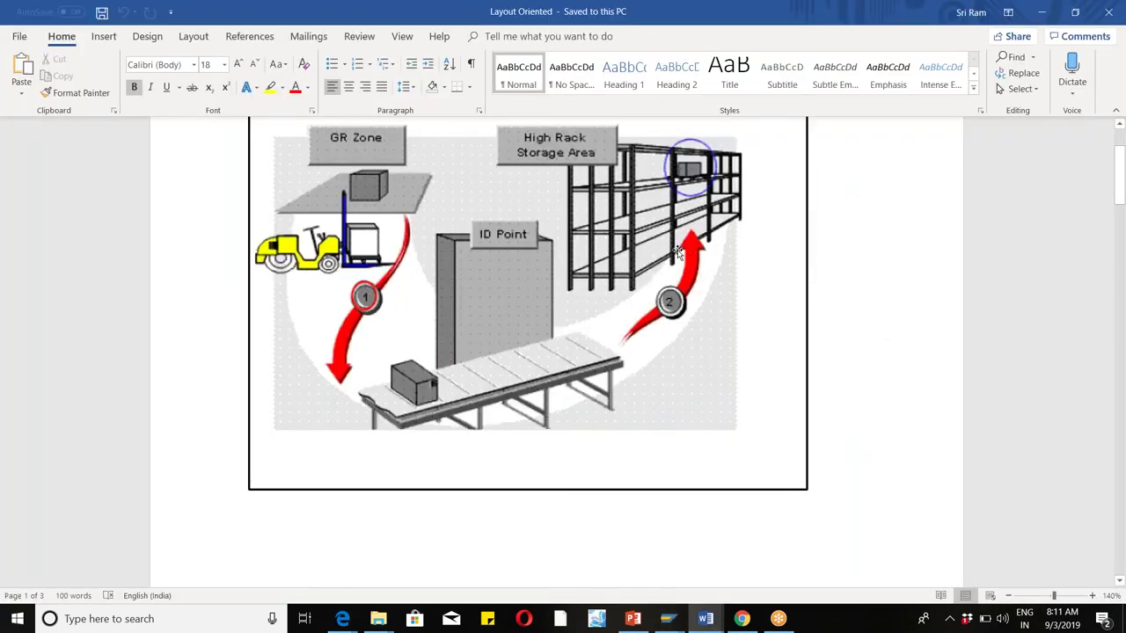
pyautogui.hotkey('alt', 'Tab')
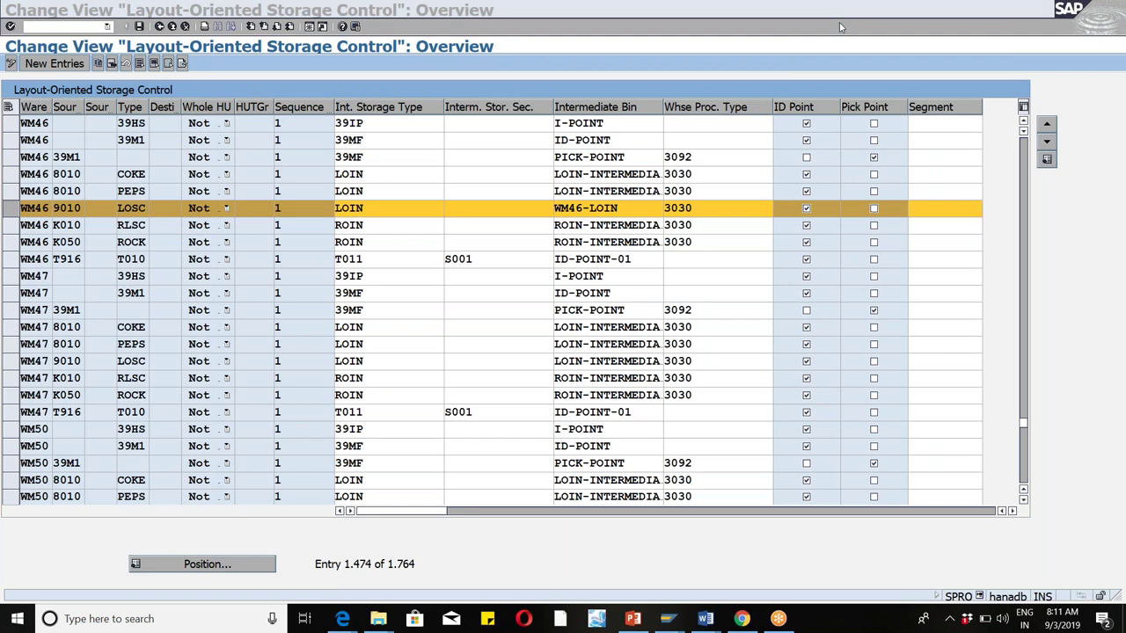
# Save the changed layout-oriented storage control entry with the proposed customizing request.
pyautogui.click(707, 208)
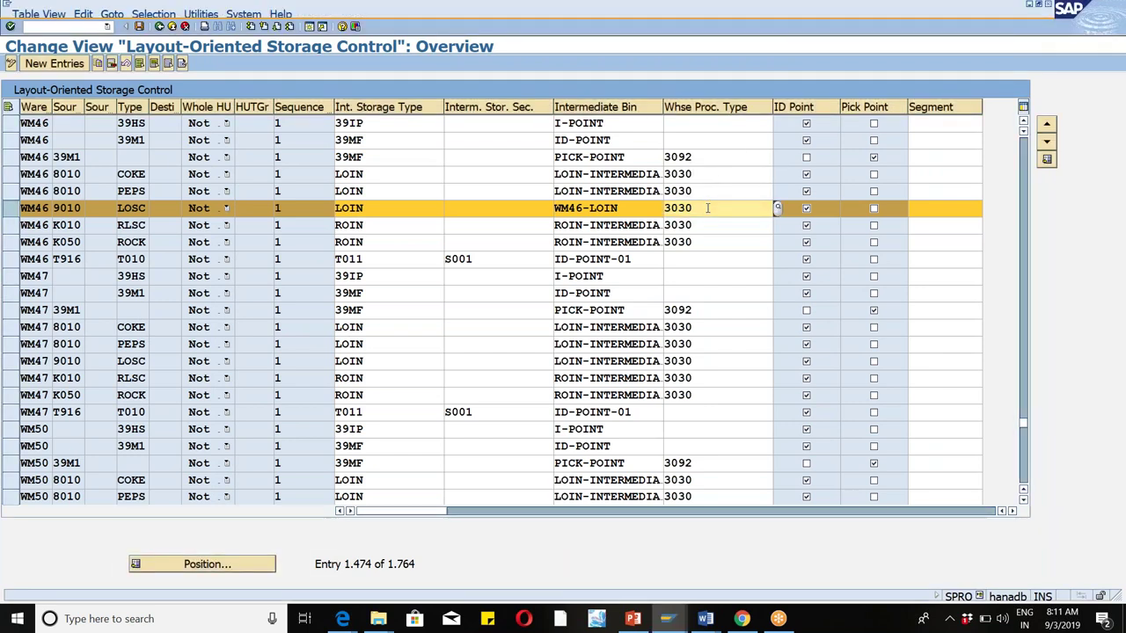
pyautogui.click(139, 25)
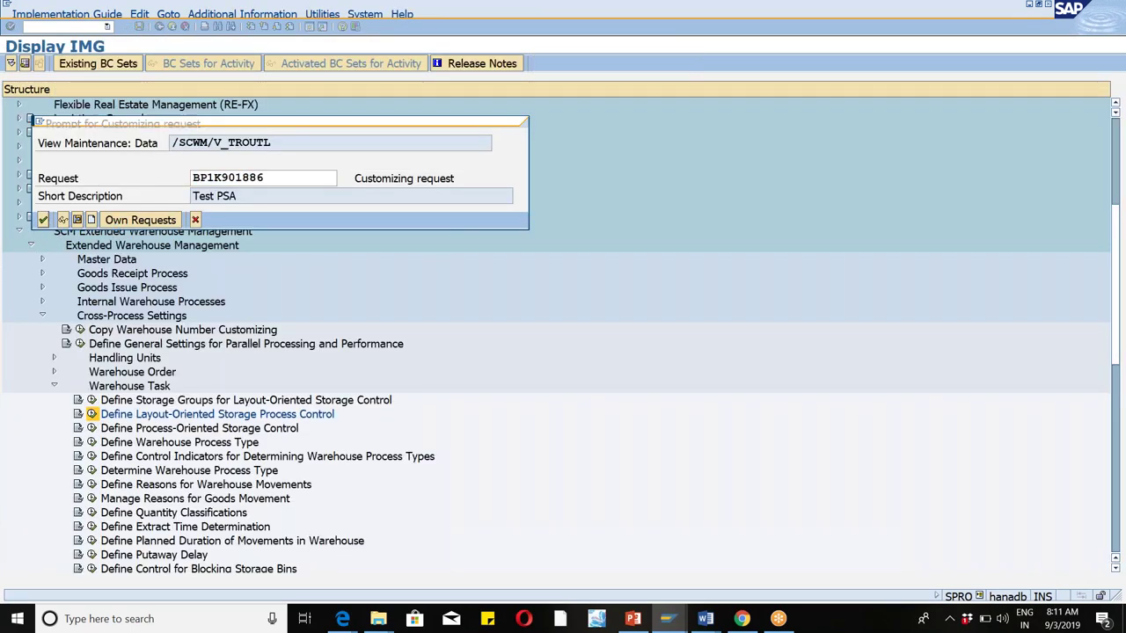
pyautogui.click(44, 220)
# Review the Word putaway diagram again alongside the warehouse process type of the saved LOSC entry.
pyautogui.hotkey('alt', 'Tab')
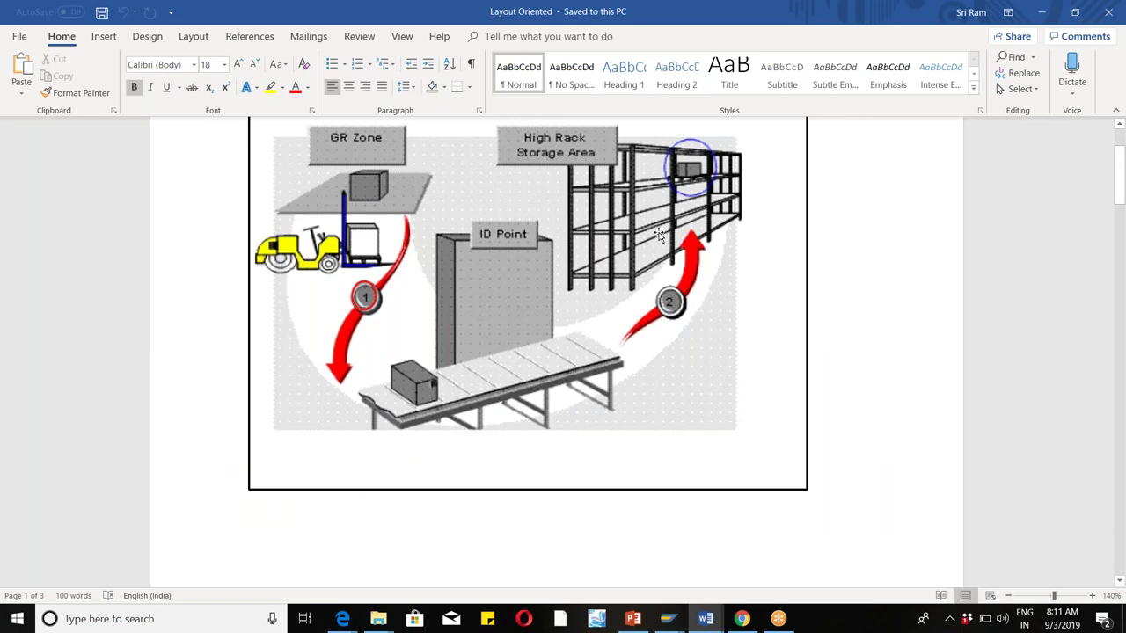
pyautogui.hotkey('alt', 'Tab')
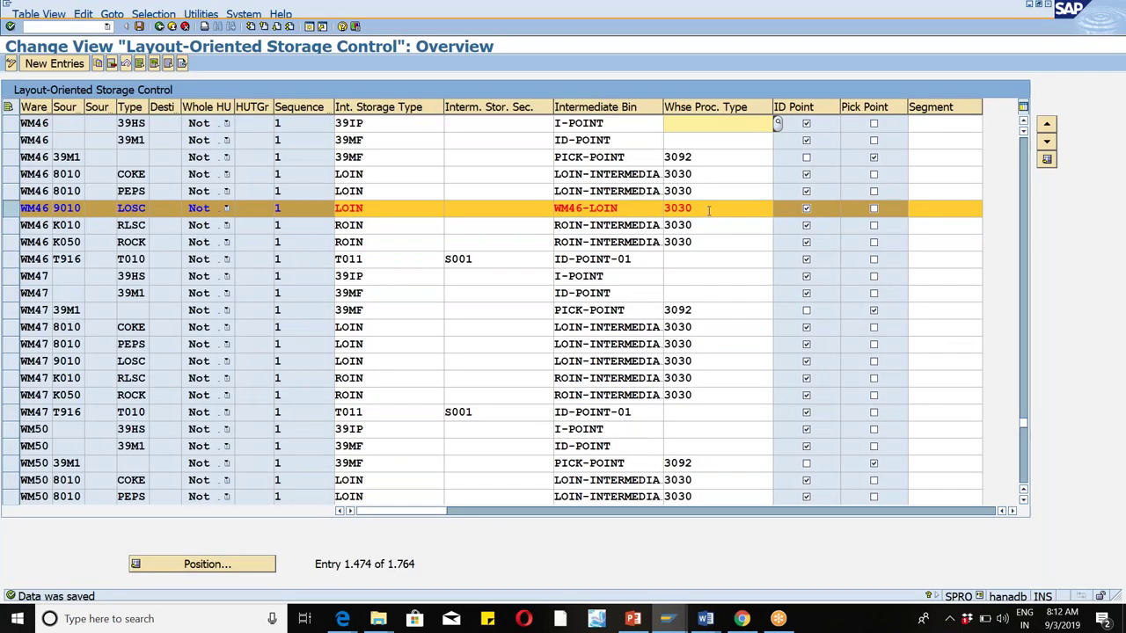
pyautogui.click(708, 210)
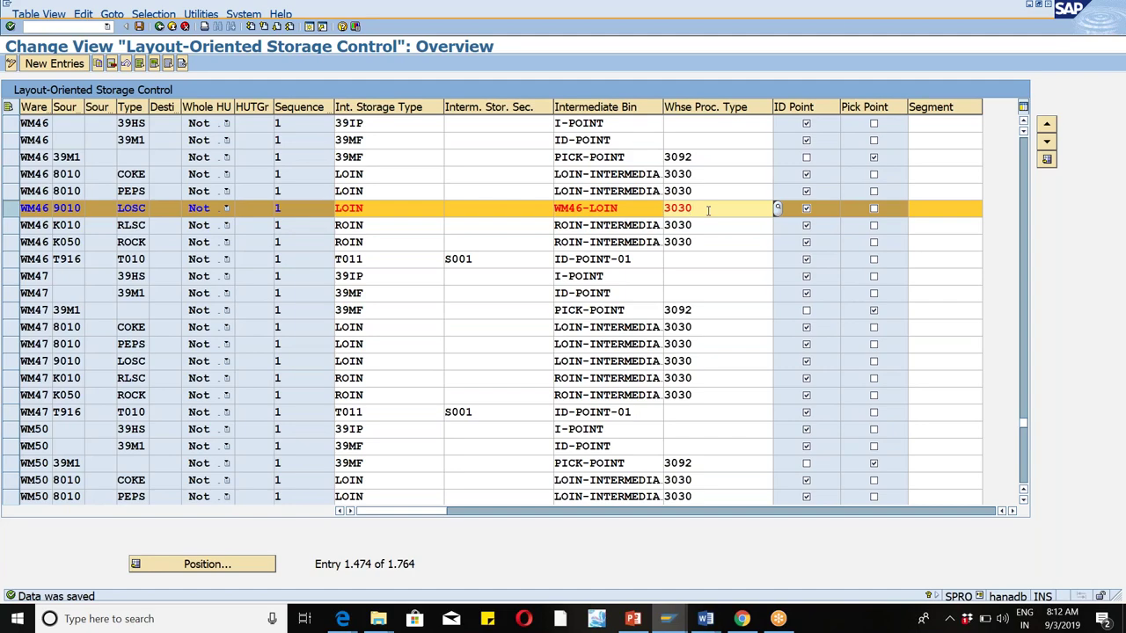
pyautogui.hotkey('alt', 'Tab')
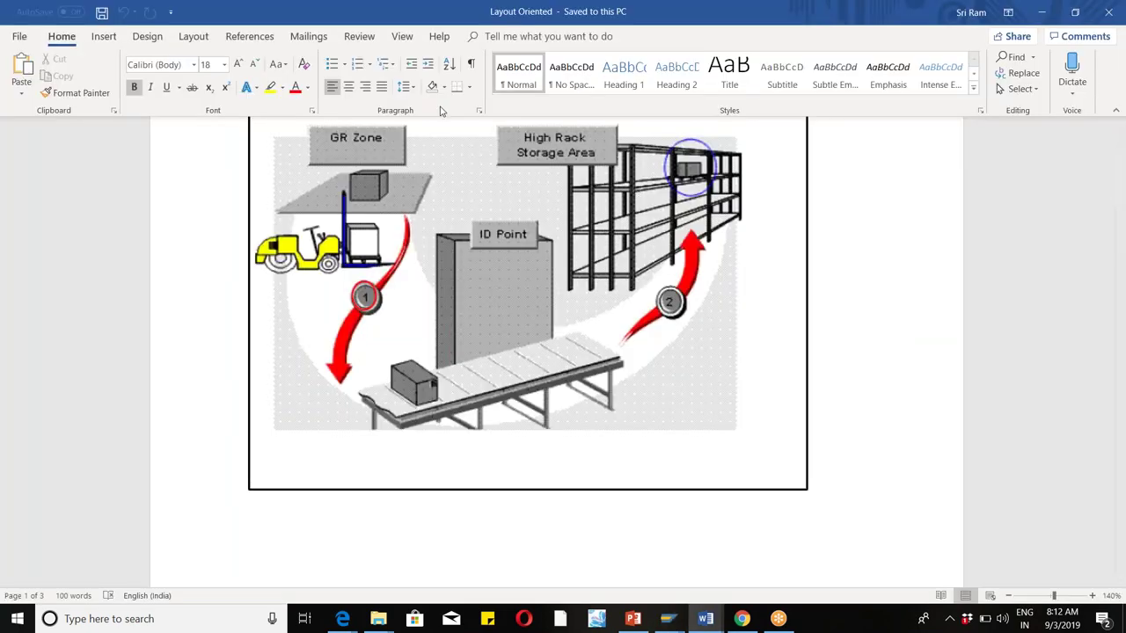
pyautogui.hotkey('alt', 'Tab')
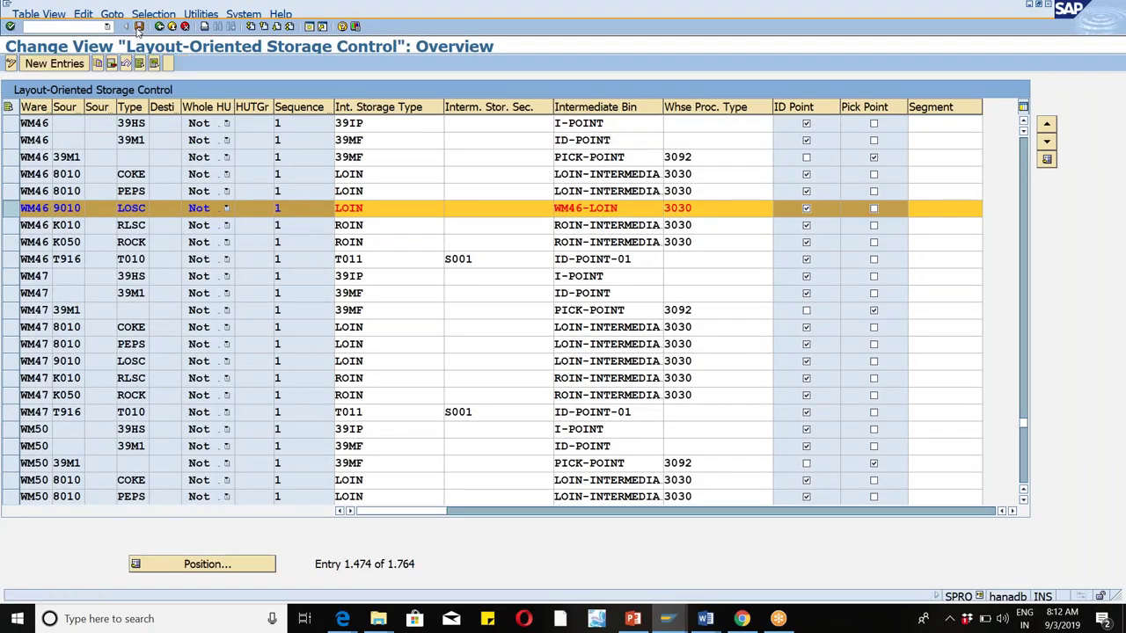
# Open the details of warehouse process type 3030 for warehouse WM46 in the Define Warehouse Process Type customizing.
pyautogui.press('F3')
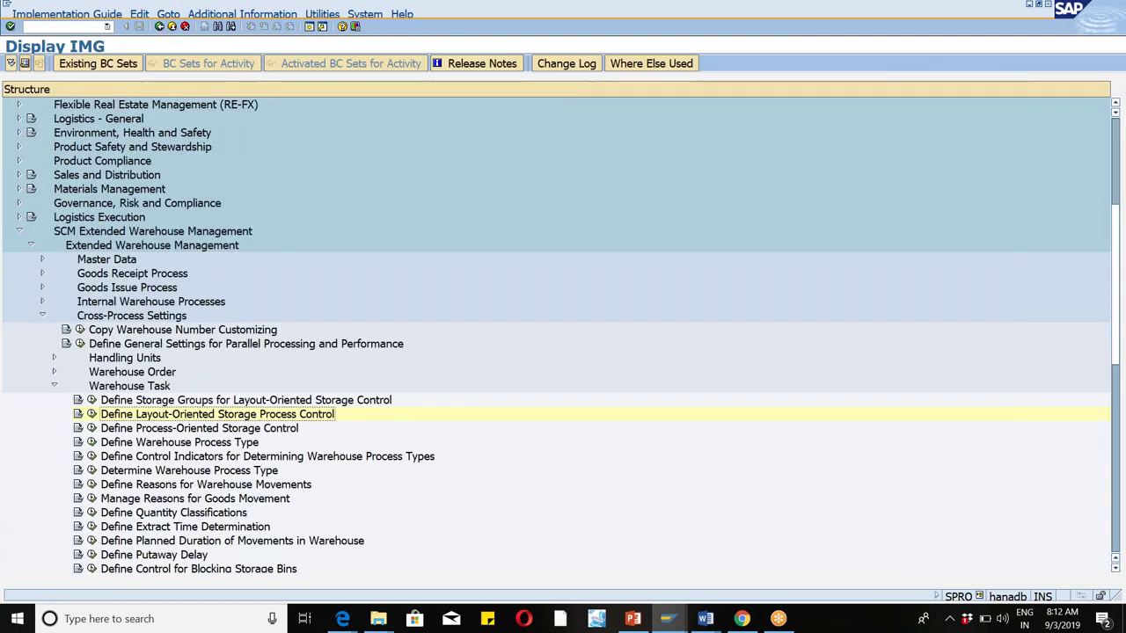
pyautogui.click(92, 442)
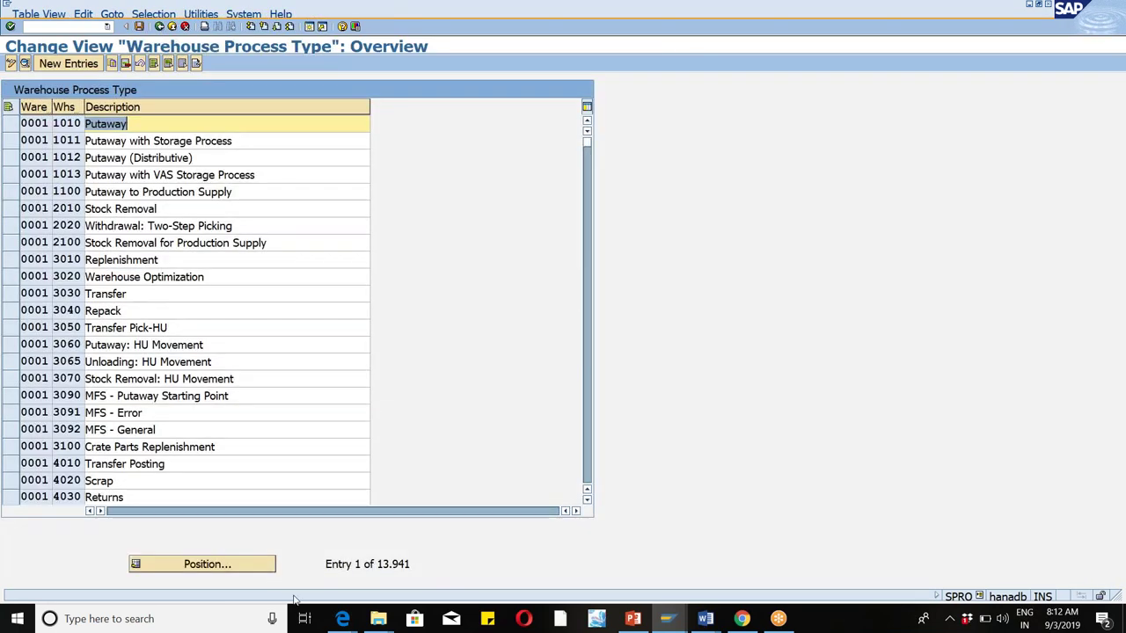
pyautogui.click(208, 564)
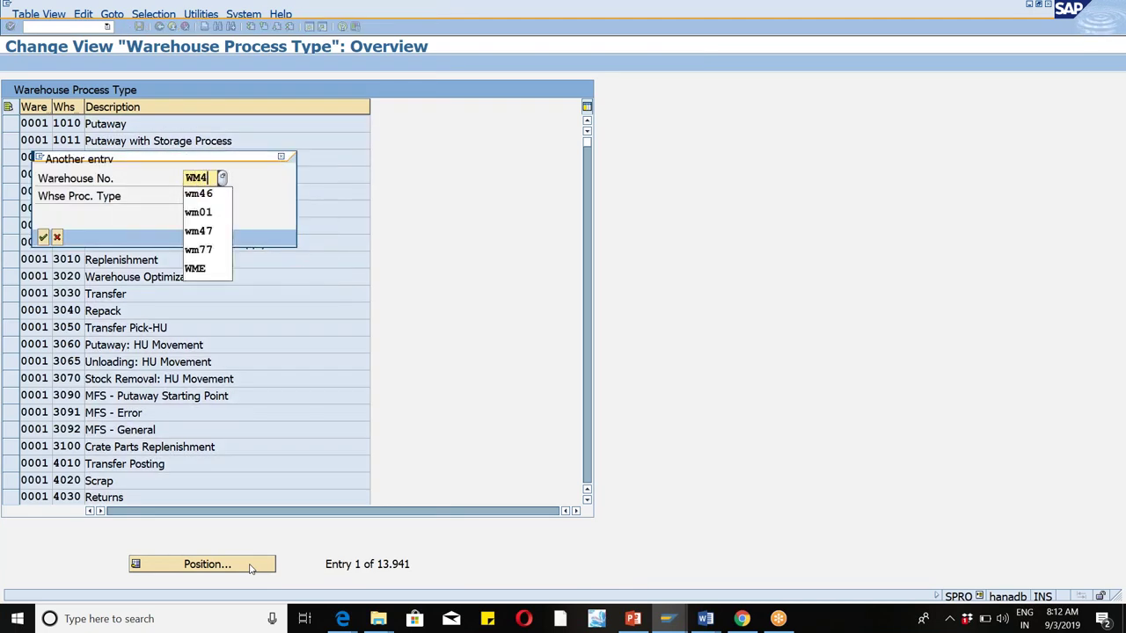
pyautogui.write('3030')
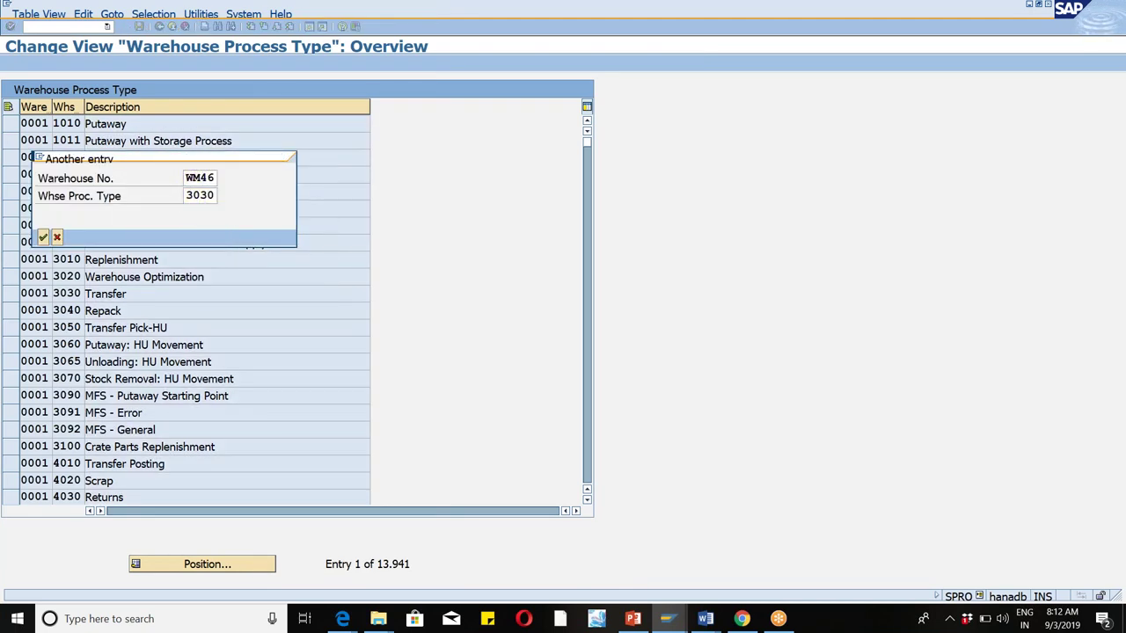
pyautogui.press('Return')
pyautogui.click(10, 123)
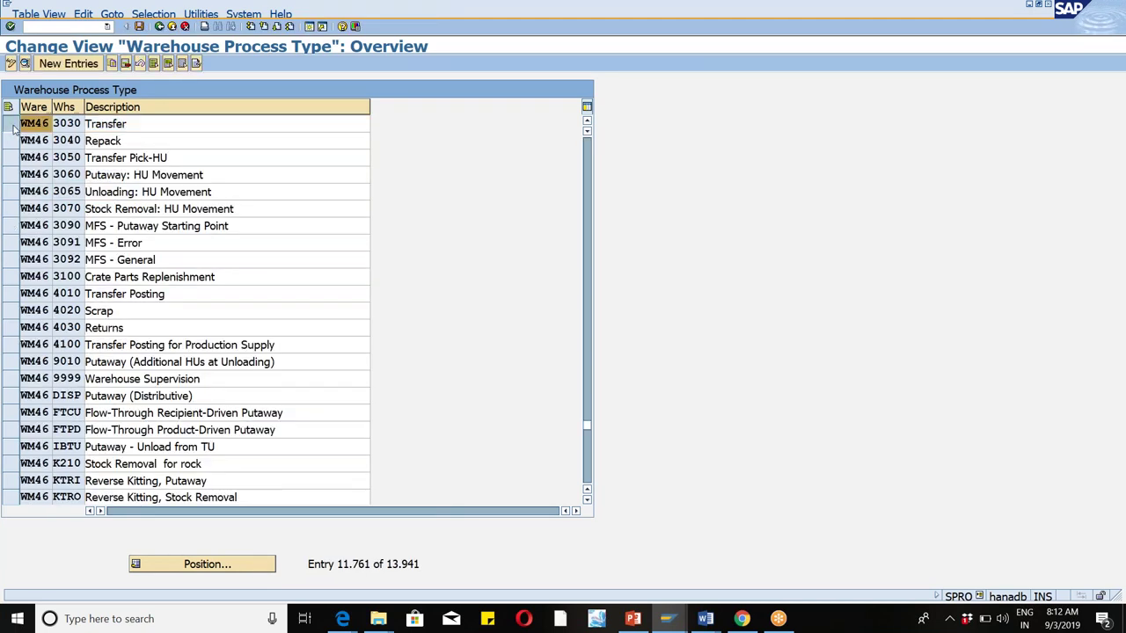
pyautogui.click(24, 64)
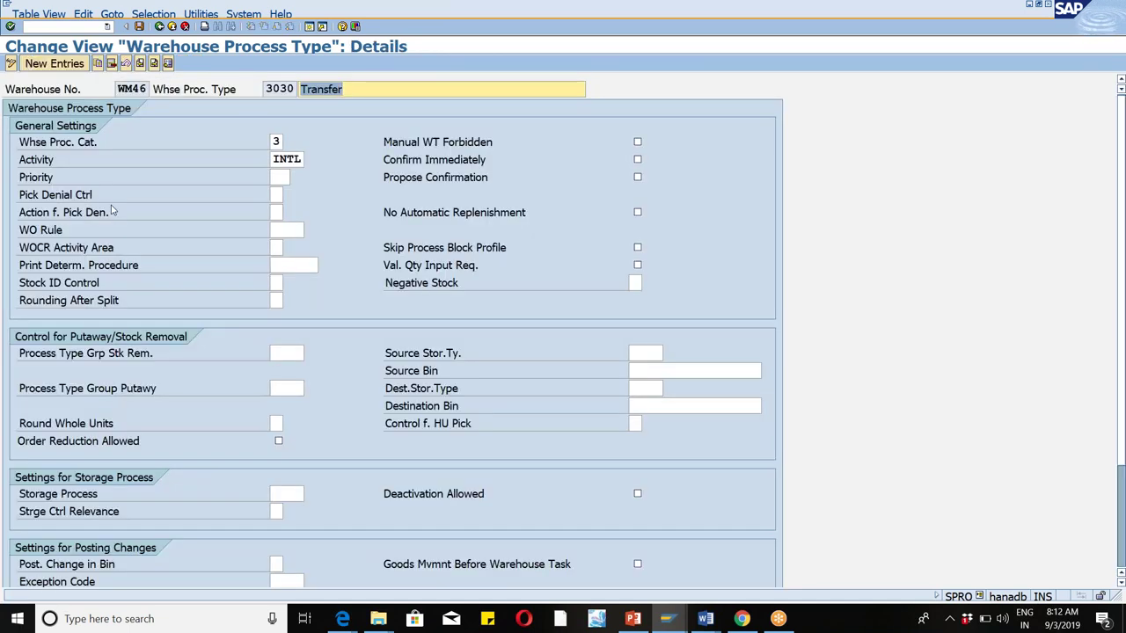
# Check the activity of process type 3030 against the putaway diagram in Word, and save the process type.
pyautogui.click(275, 159)
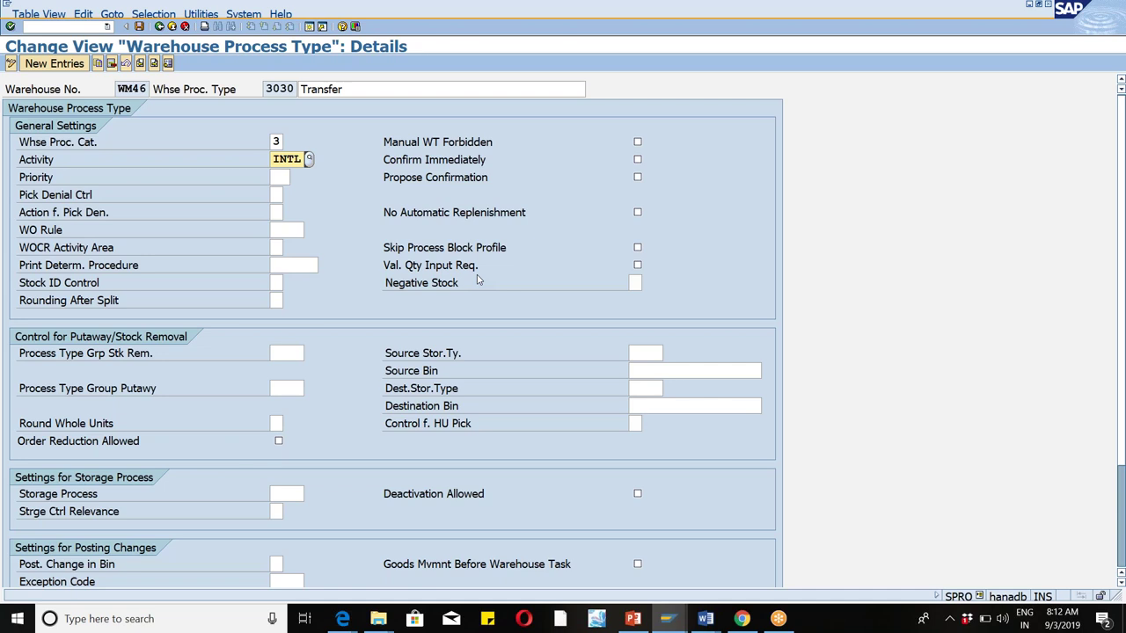
pyautogui.hotkey('alt', 'Tab')
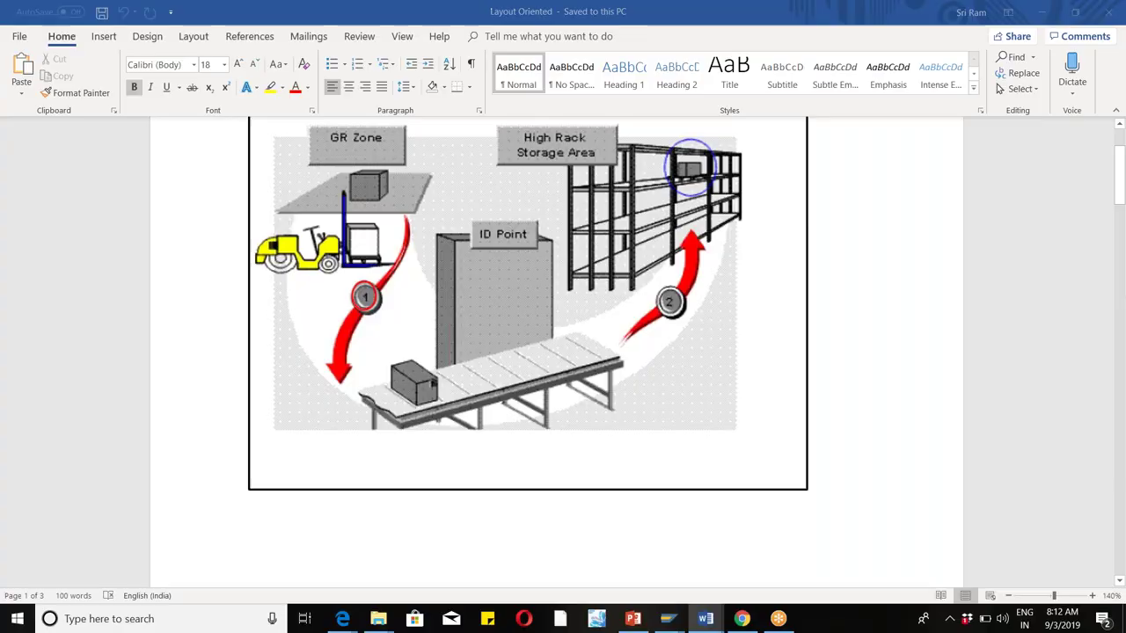
pyautogui.hotkey('alt', 'Tab')
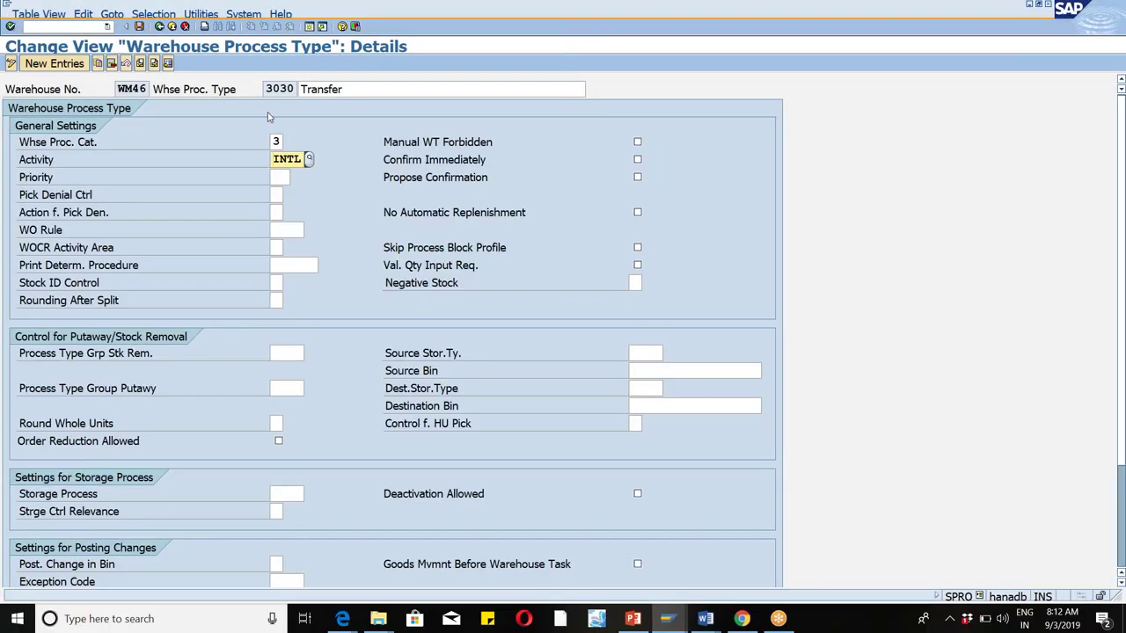
pyautogui.click(139, 26)
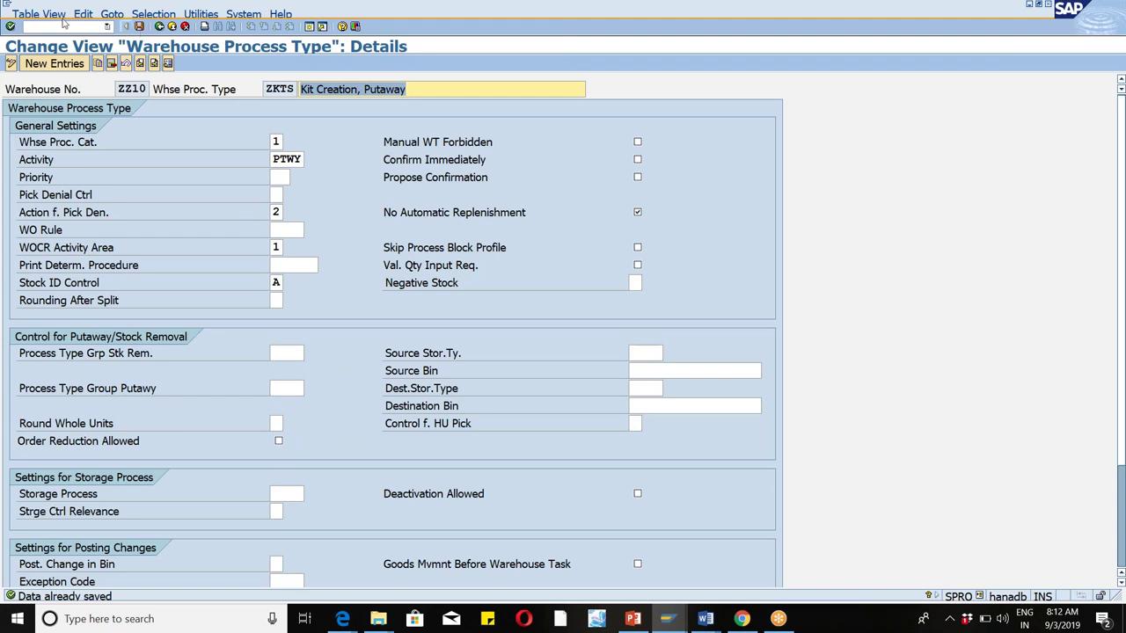
pyautogui.click(36, 25)
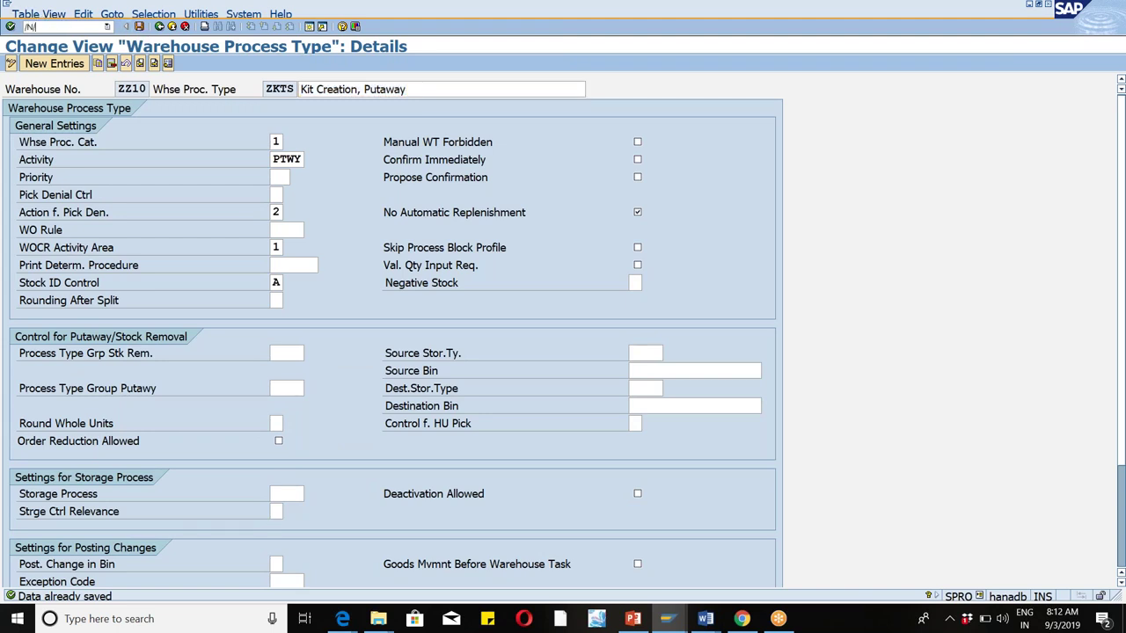
pyautogui.write('/N/SCWM/ADHU')
pyautogui.press('Return')
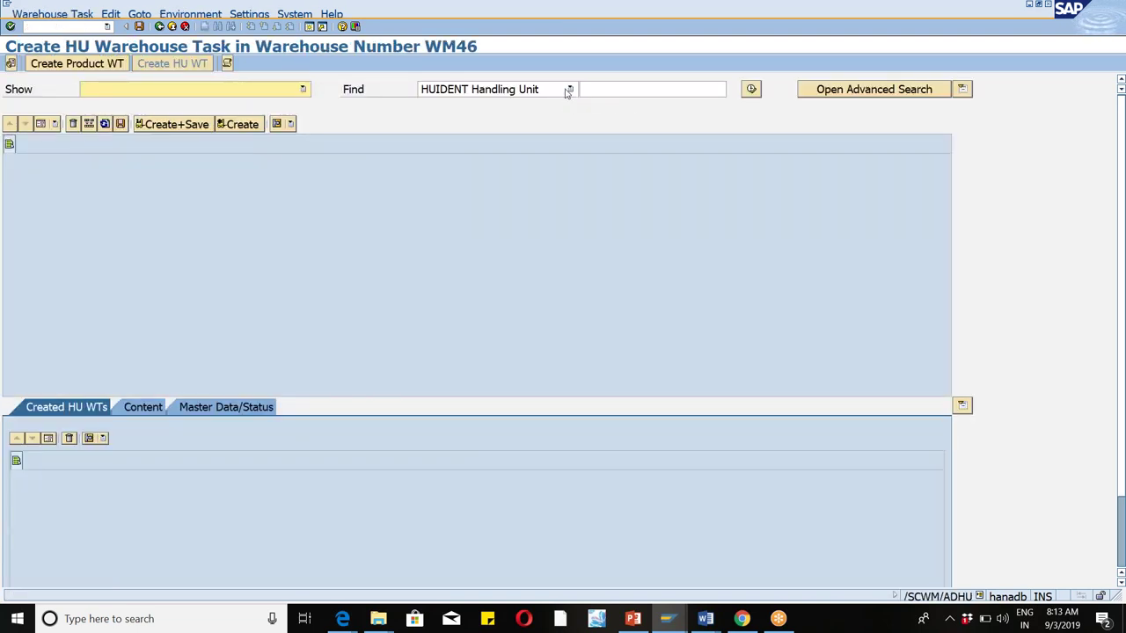
pyautogui.click(569, 90)
pyautogui.click(522, 126)
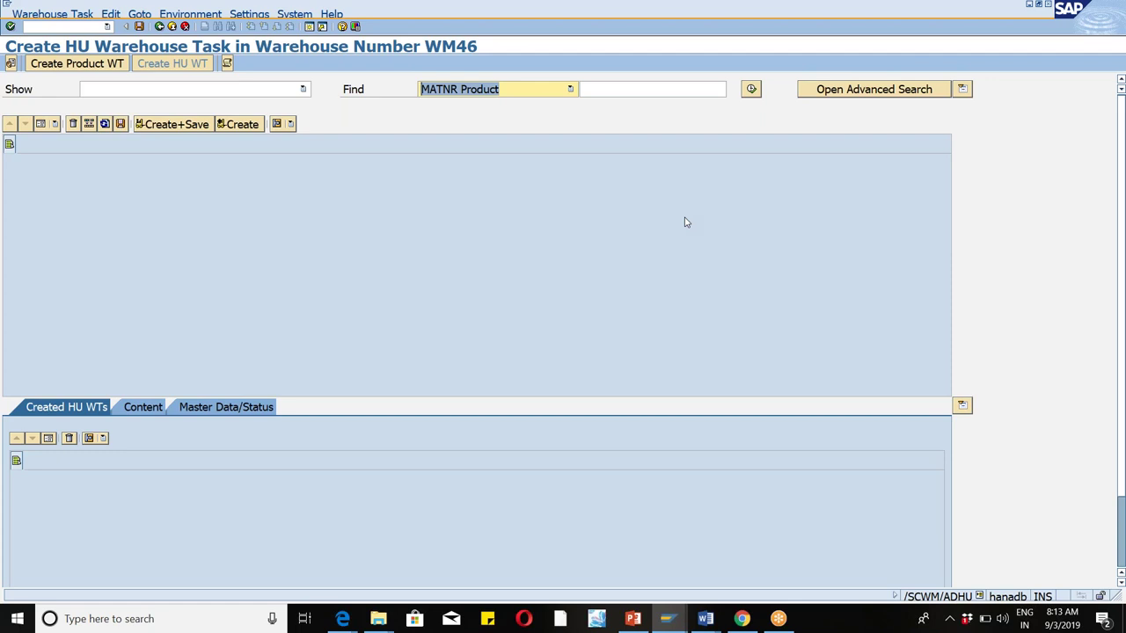
pyautogui.hotkey('alt', 'Tab')
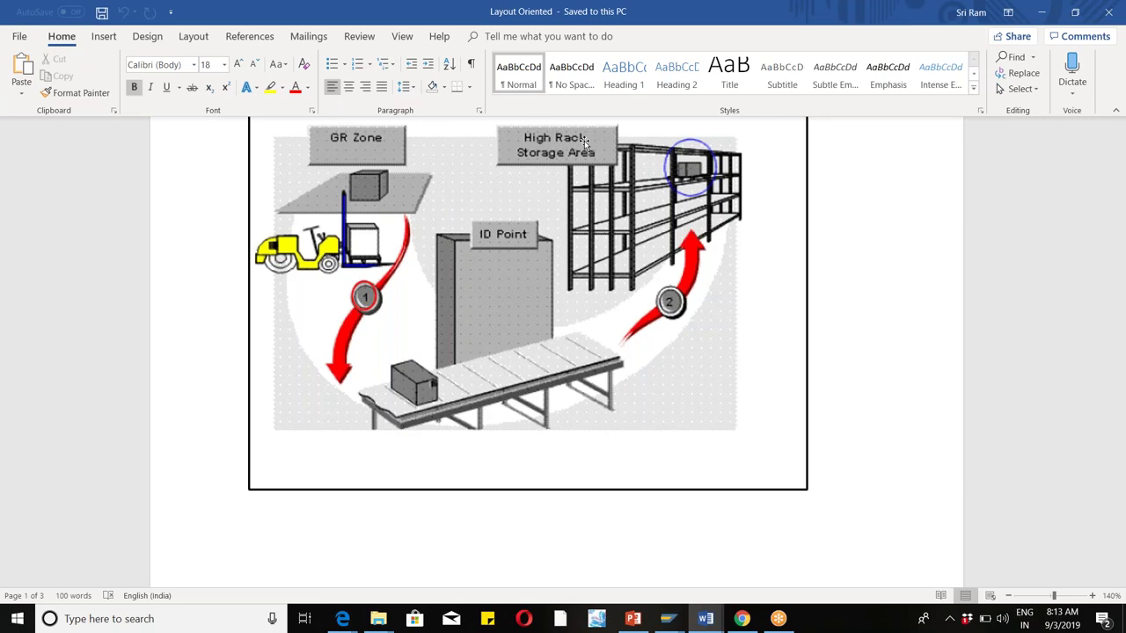
pyautogui.hotkey('alt', 'Tab')
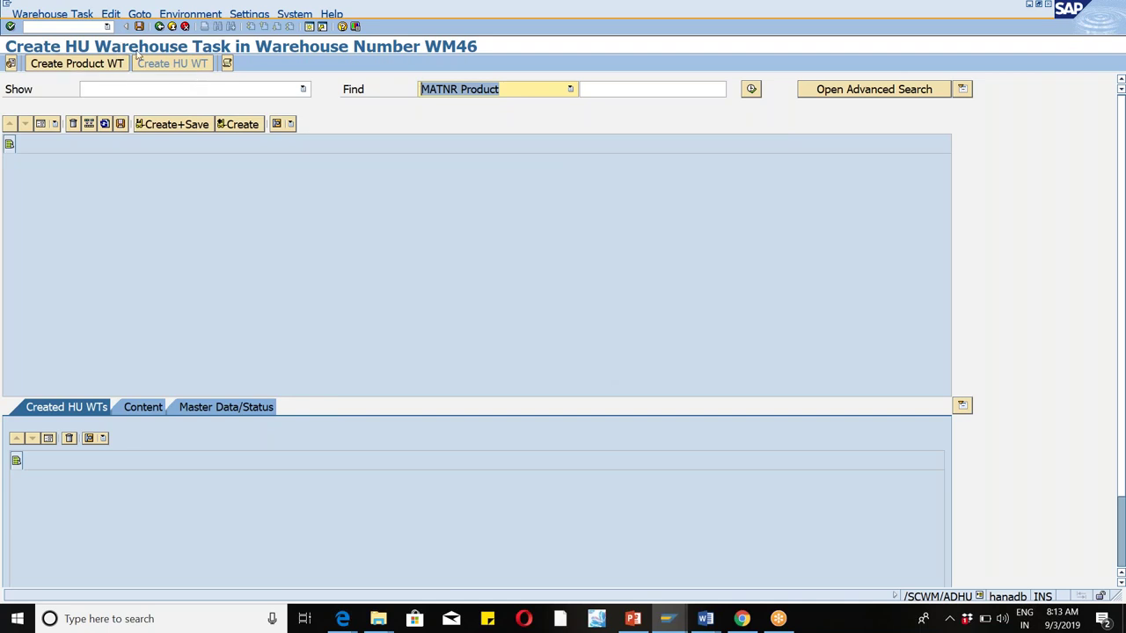
pyautogui.click(172, 27)
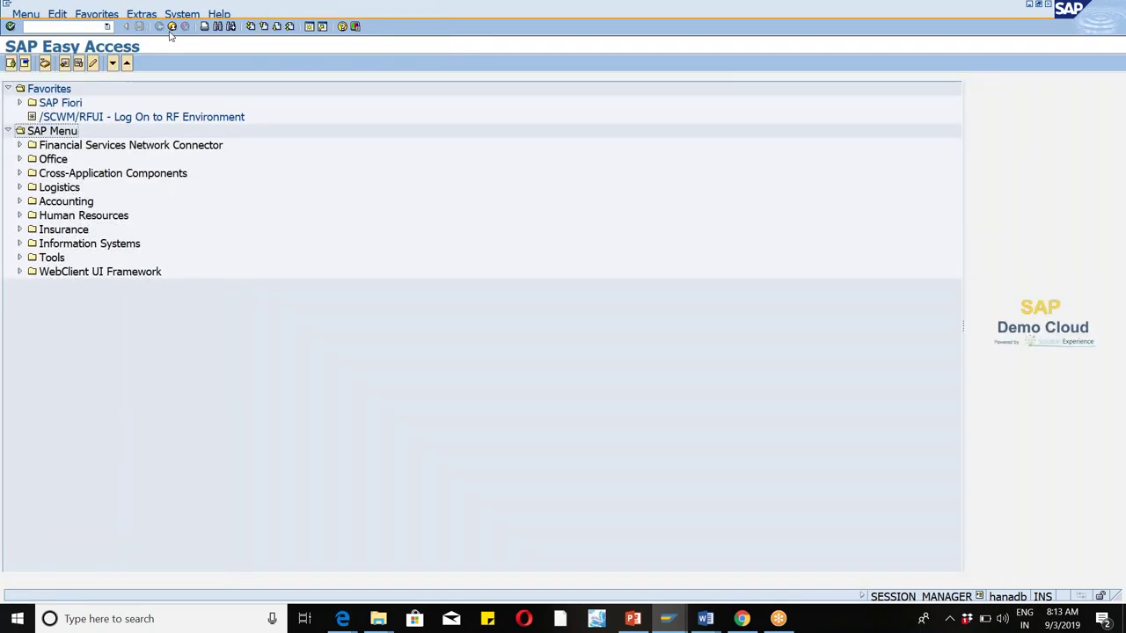
pyautogui.click(172, 27)
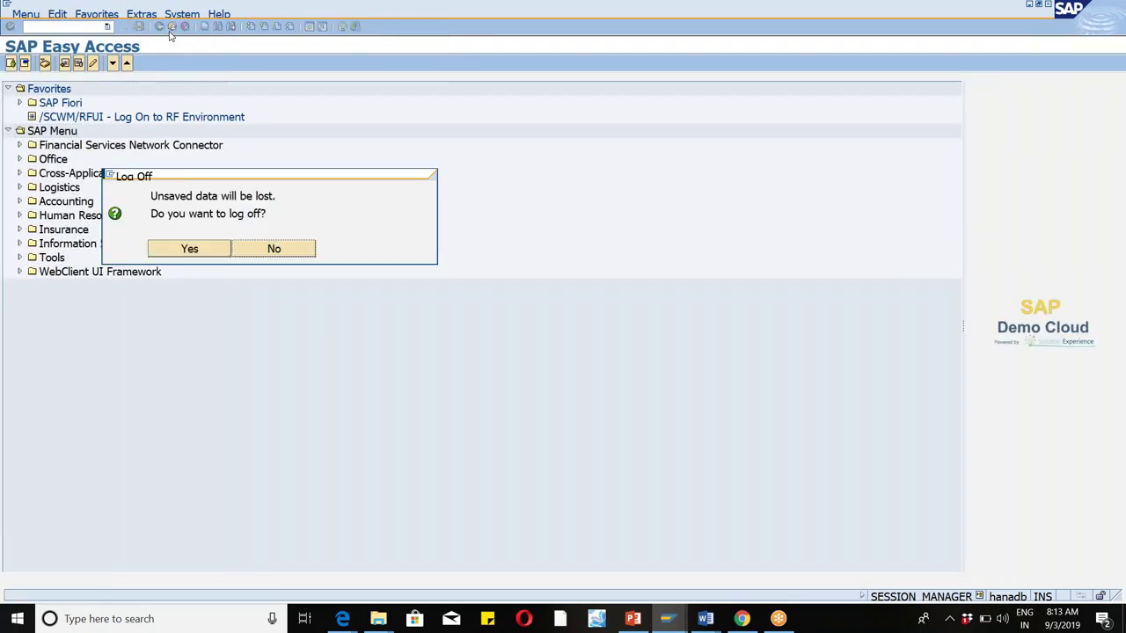
pyautogui.click(264, 250)
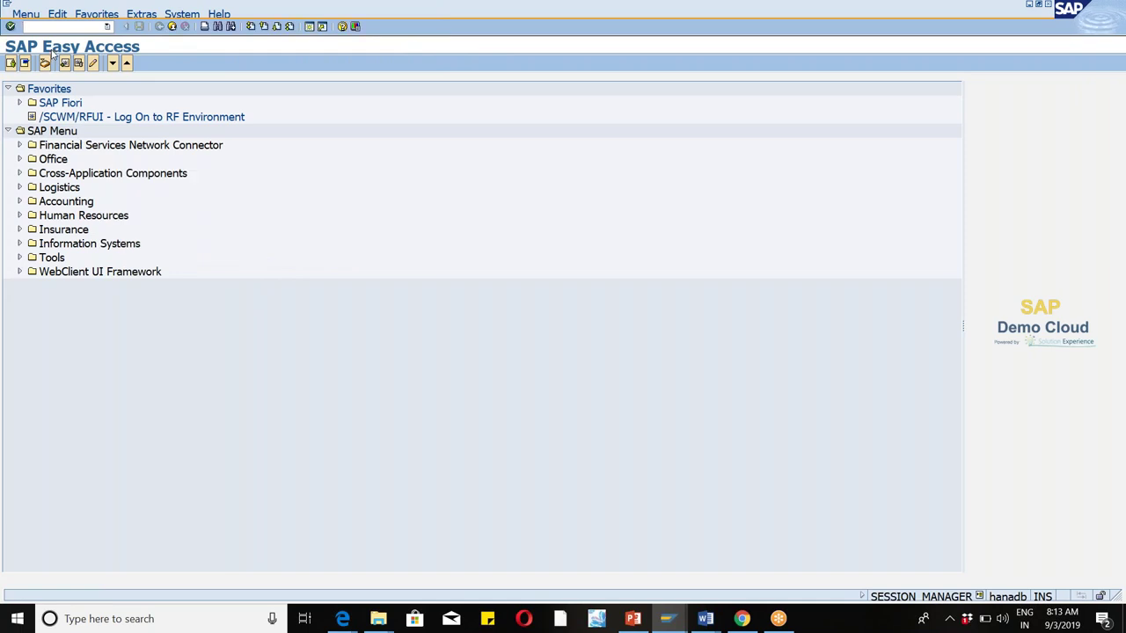
# Open the SPRO reference IMG and expand Extended Warehouse Management, Goods Receipt Process, Strategies down to Storage Type Search.
pyautogui.write('SPRO')
pyautogui.press('Return')
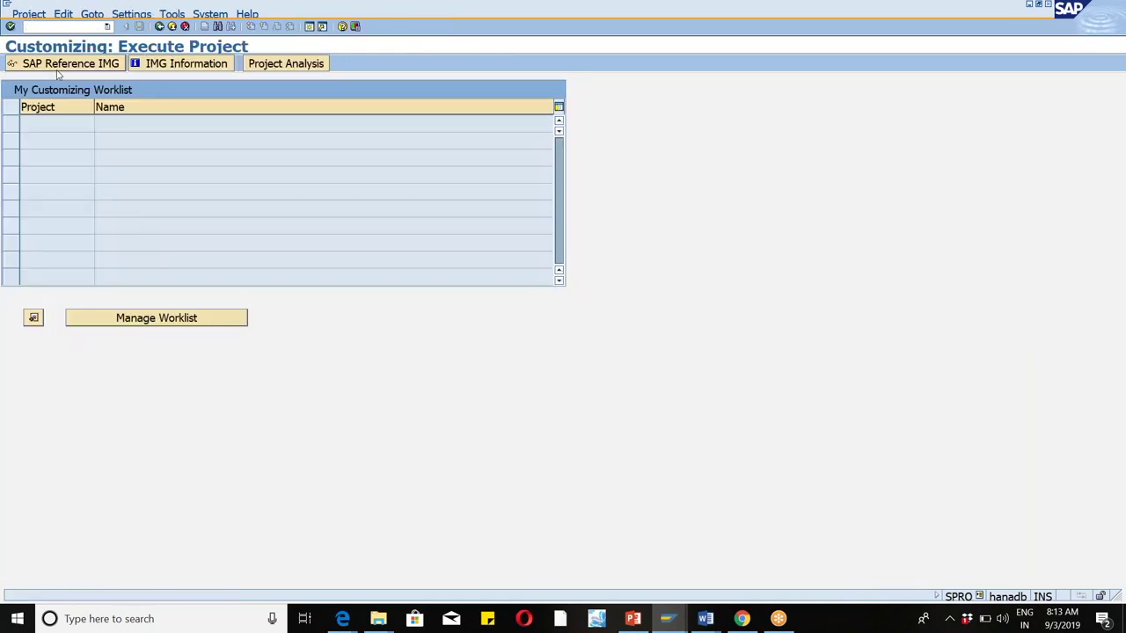
pyautogui.press('F5')
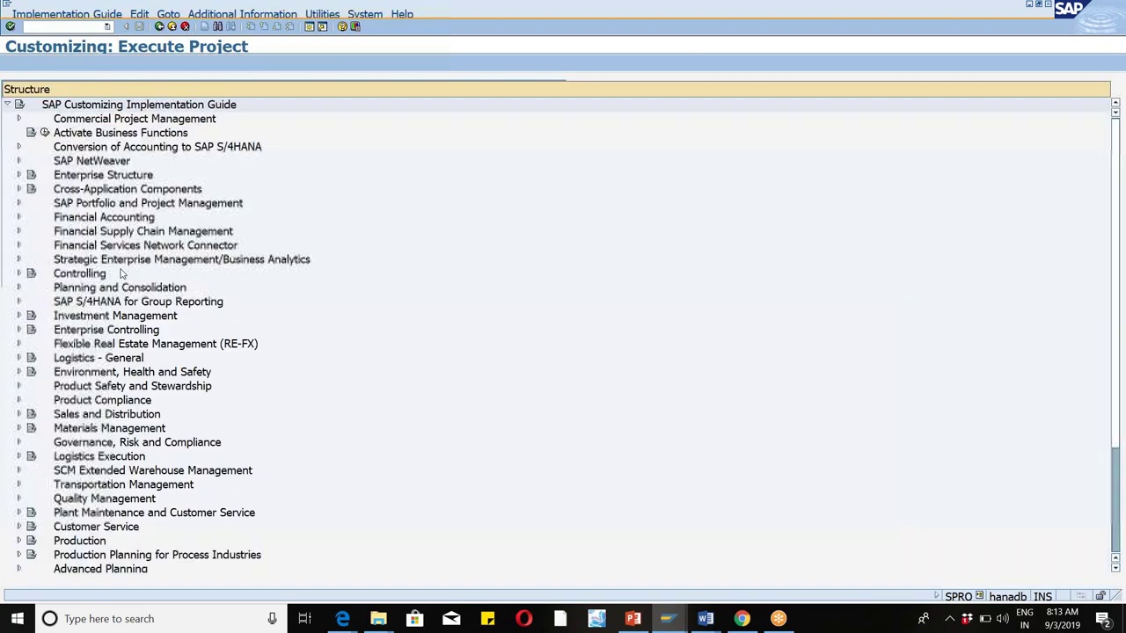
pyautogui.click(20, 472)
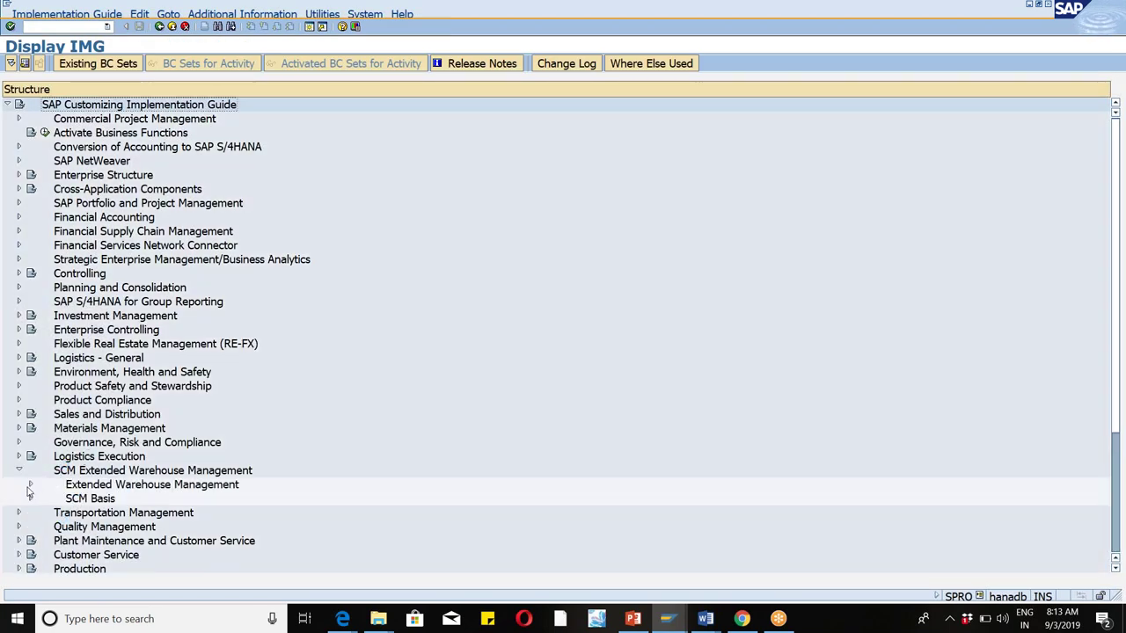
pyautogui.click(31, 499)
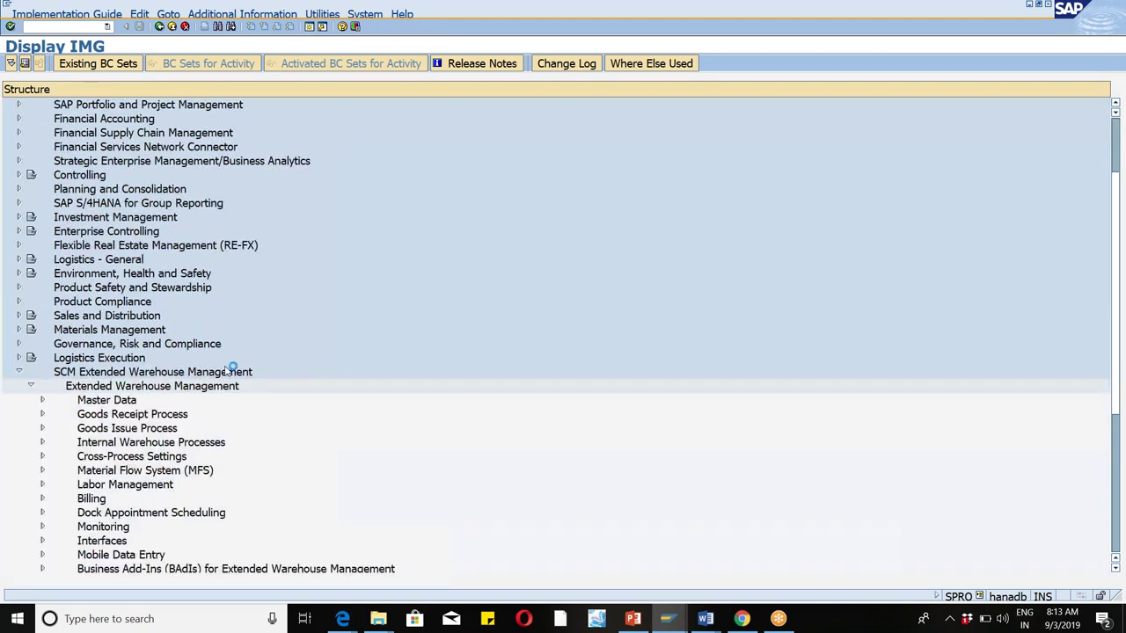
pyautogui.click(41, 458)
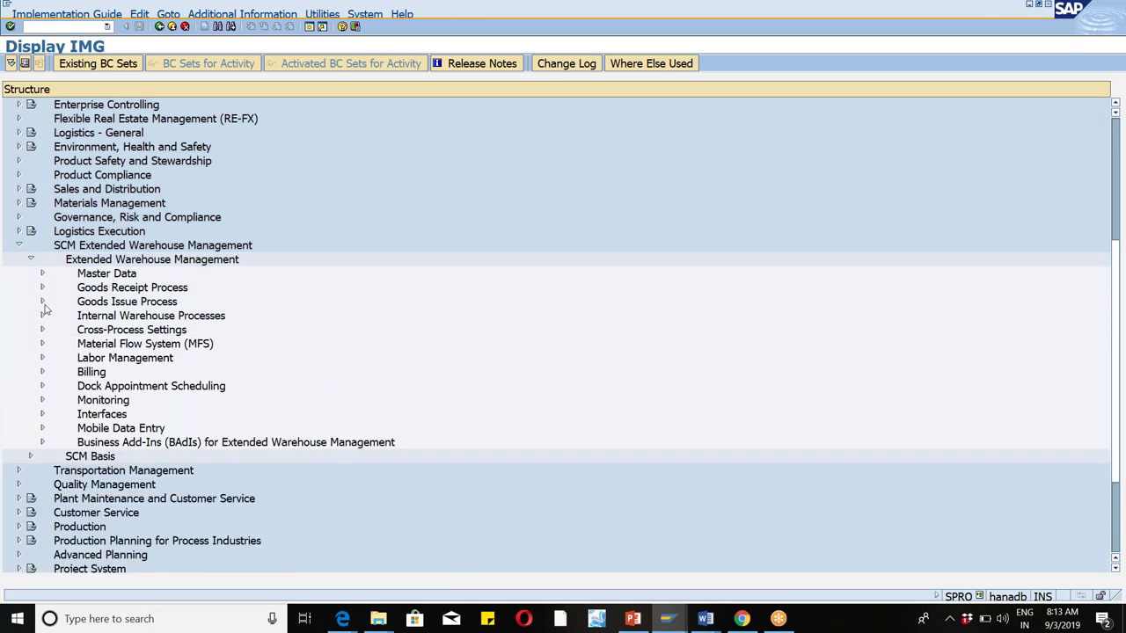
pyautogui.click(43, 288)
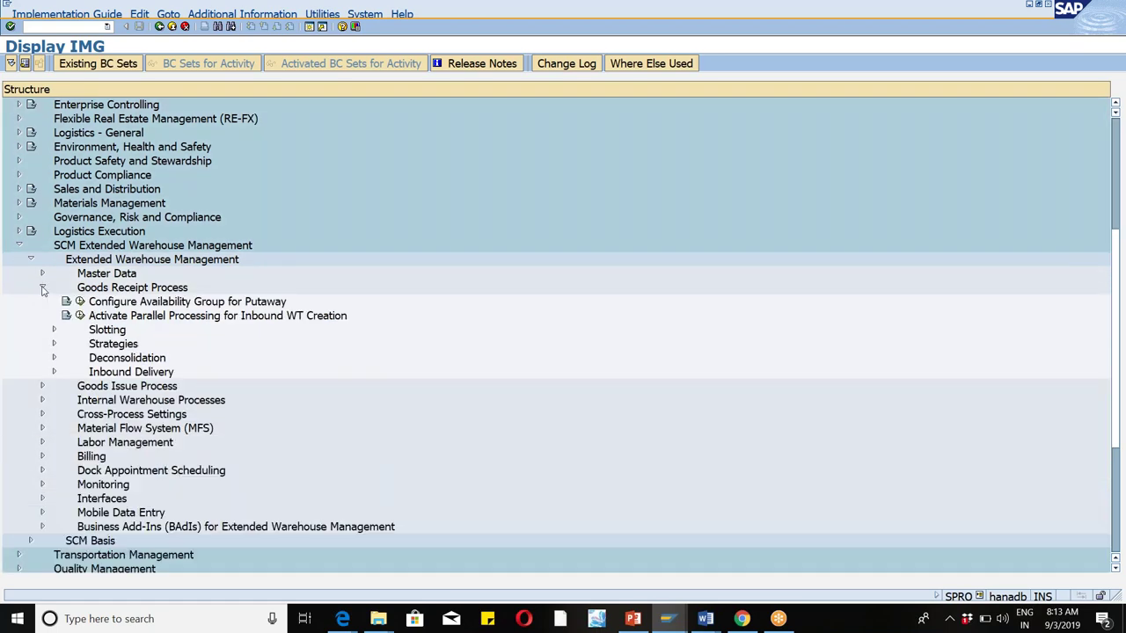
pyautogui.click(53, 347)
pyautogui.click(66, 401)
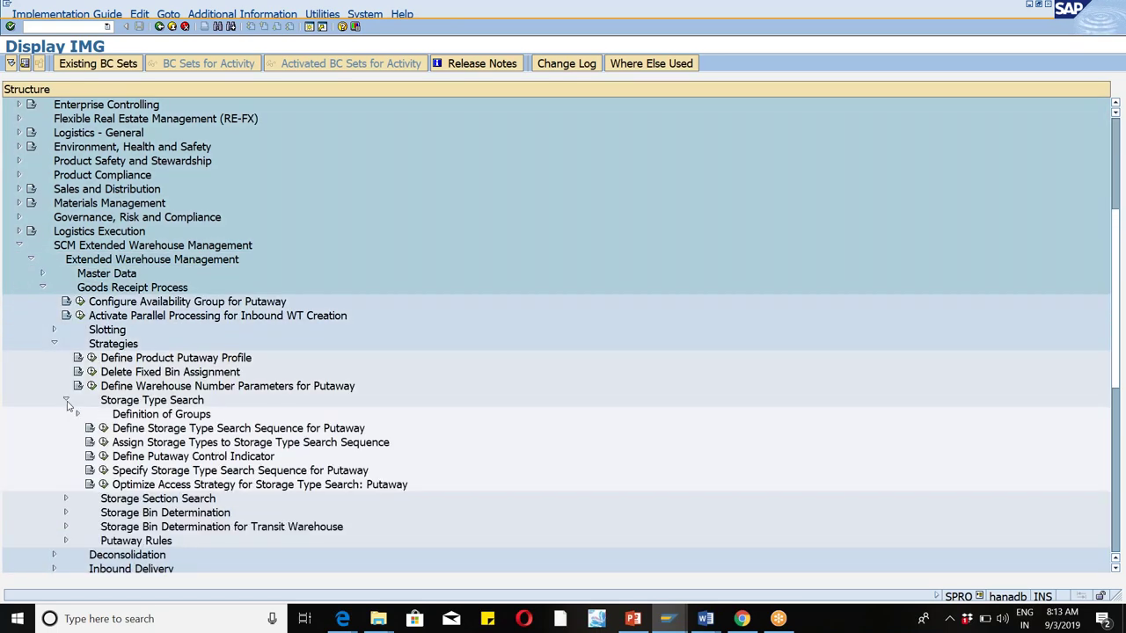
# Look up storage type search sequence LOSC of warehouse WM46 in the search sequence definition for putaway.
pyautogui.click(103, 429)
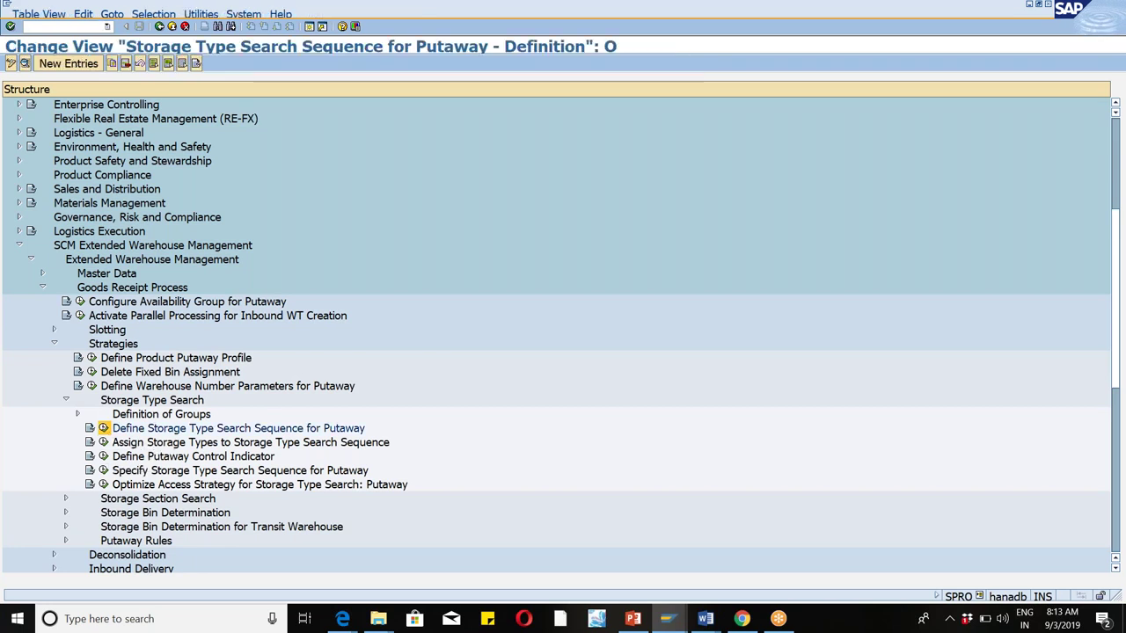
pyautogui.click(209, 564)
pyautogui.write('wm46')
pyautogui.press('Tab')
pyautogui.write('losc')
pyautogui.press('Return')
pyautogui.press('Return')
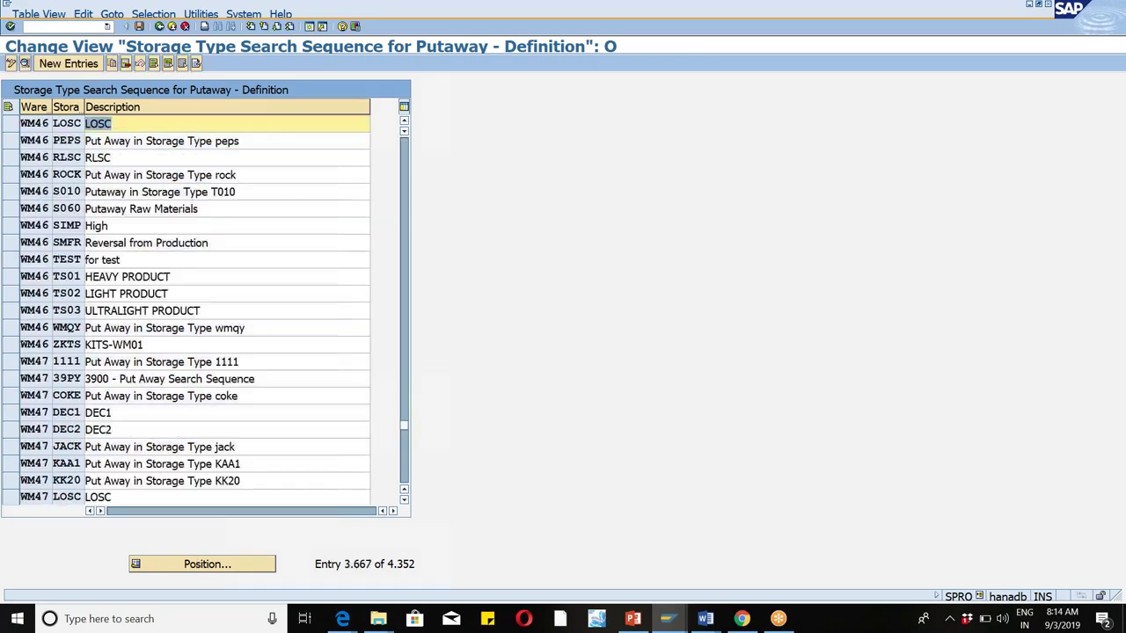
# Find the storage types assigned to putaway search sequence LOSC in warehouse WM46.
pyautogui.click(159, 25)
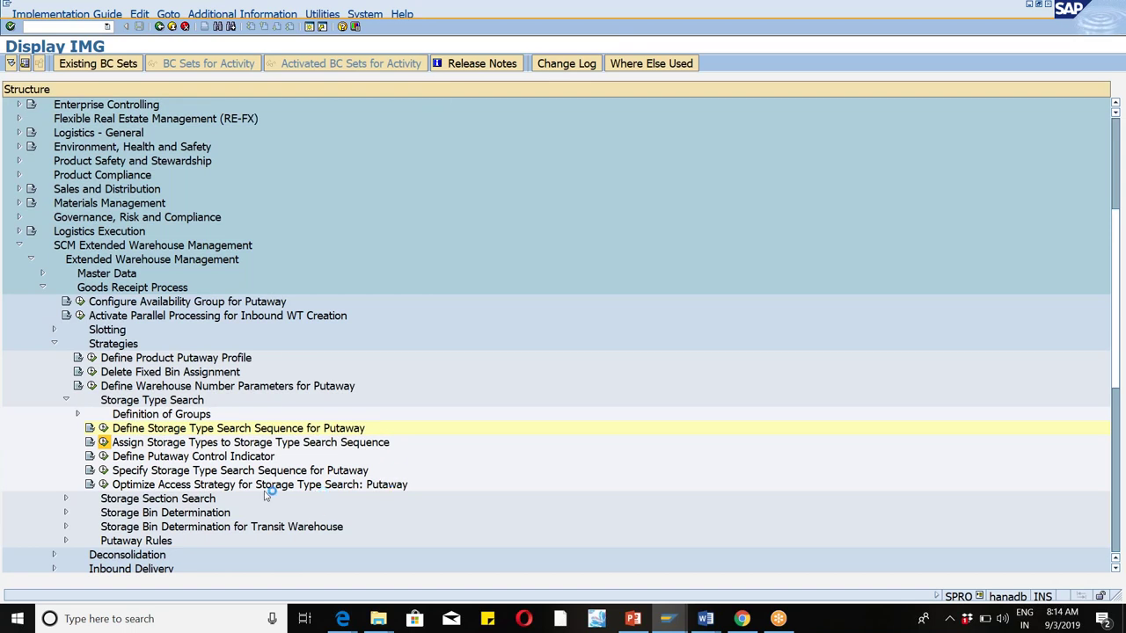
pyautogui.click(103, 442)
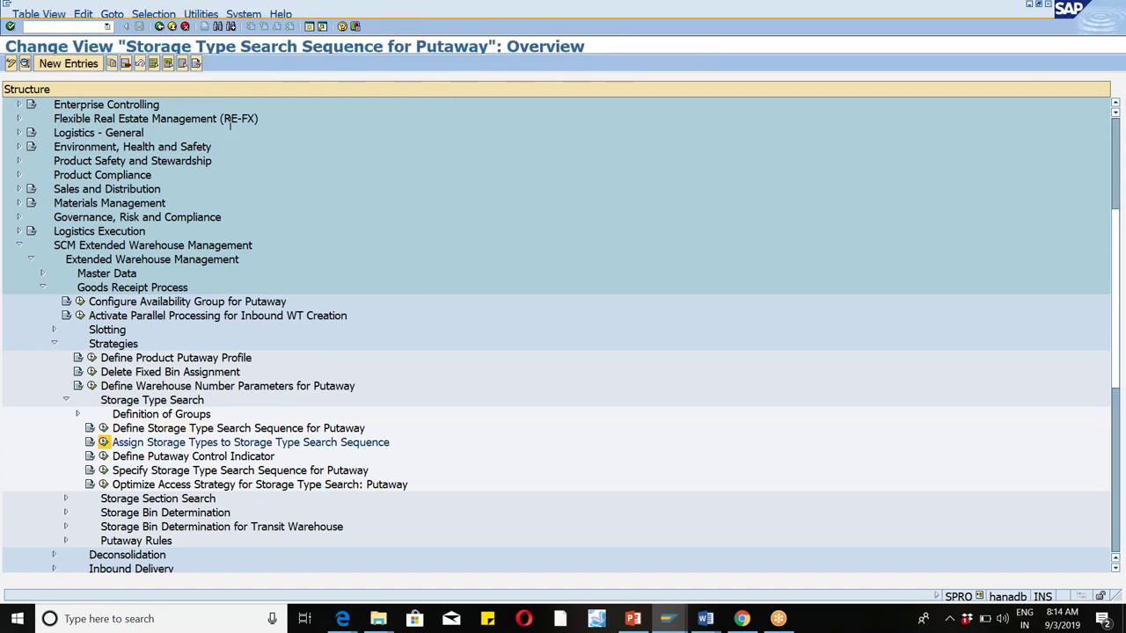
pyautogui.click(242, 567)
pyautogui.write('wm46')
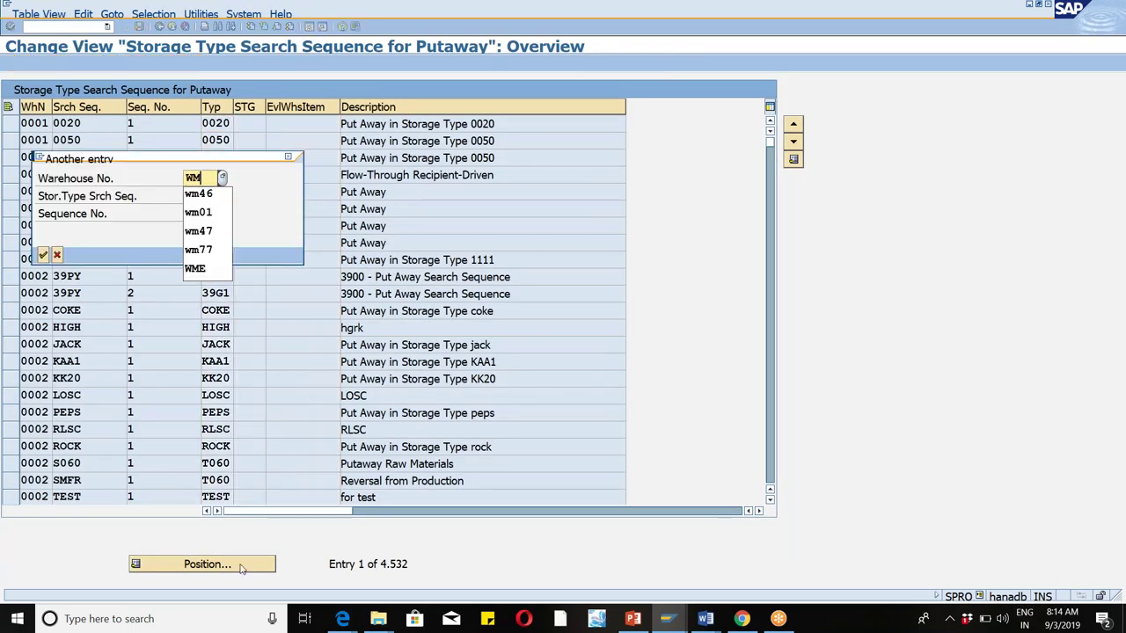
pyautogui.press('Tab')
pyautogui.write('losc')
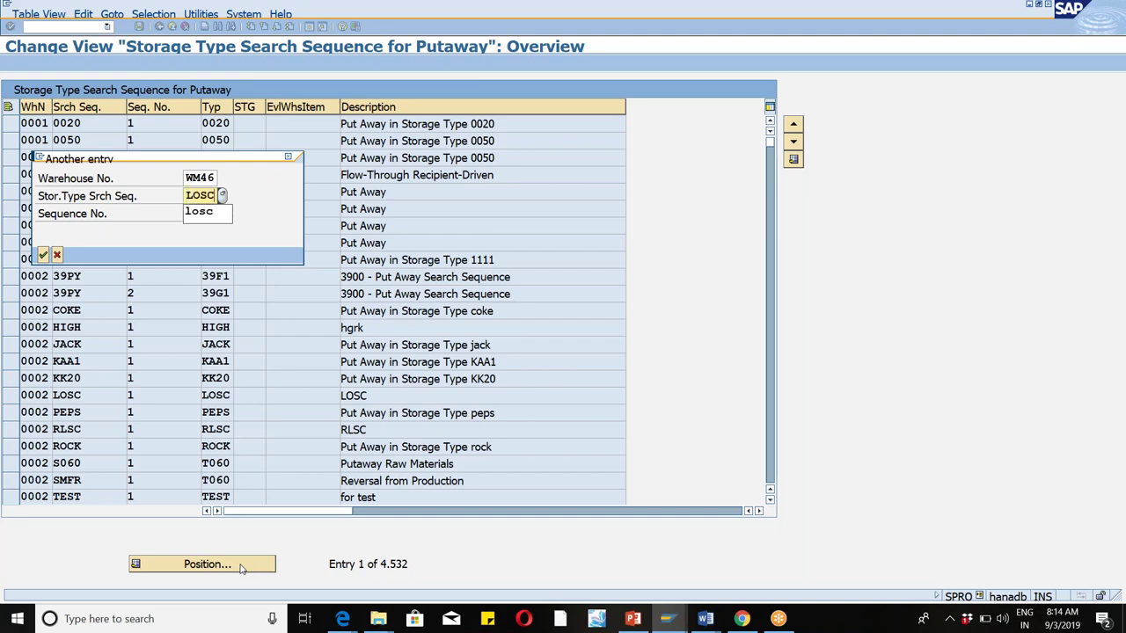
pyautogui.press('Return')
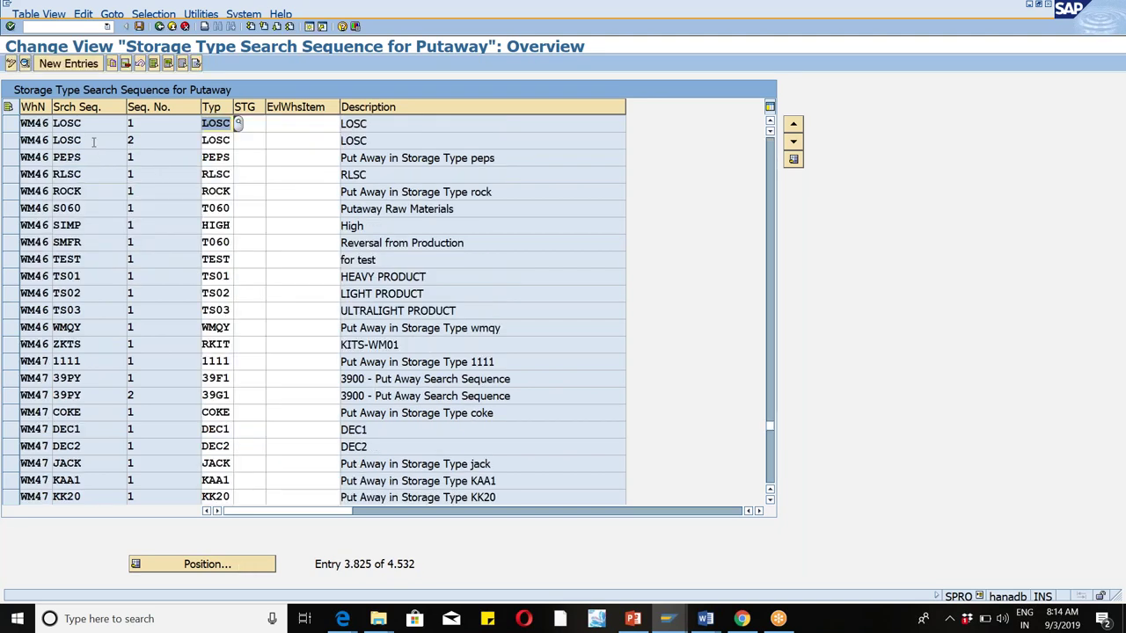
# Delete the WM46 LOSC search sequence assignment with sequence number 2 and save the change.
pyautogui.click(91, 135)
pyautogui.click(90, 128)
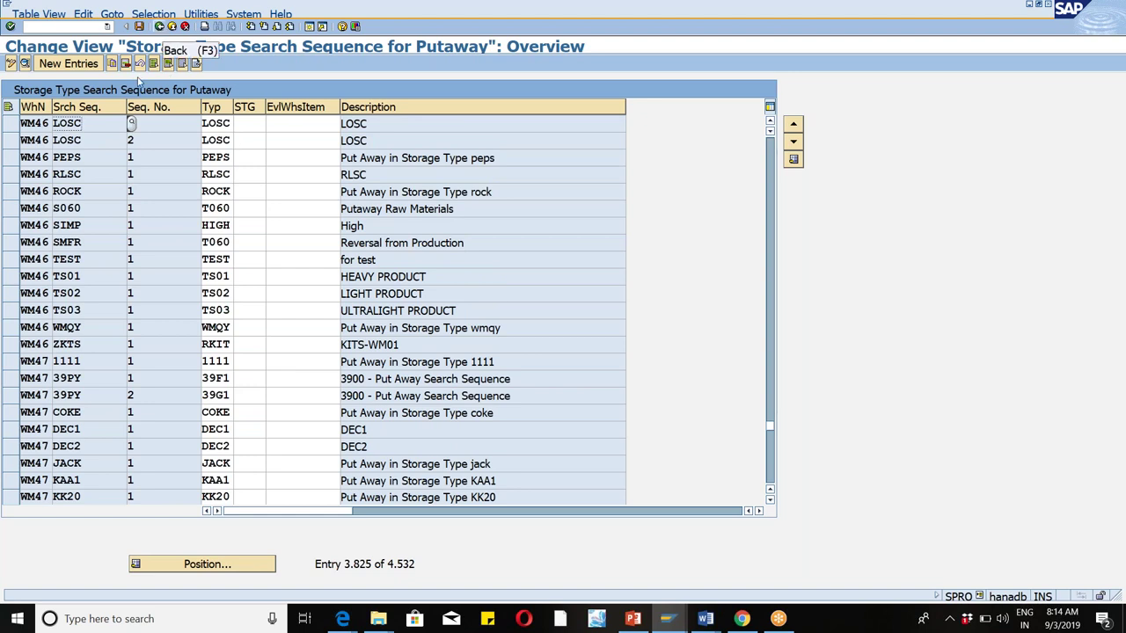
pyautogui.click(10, 140)
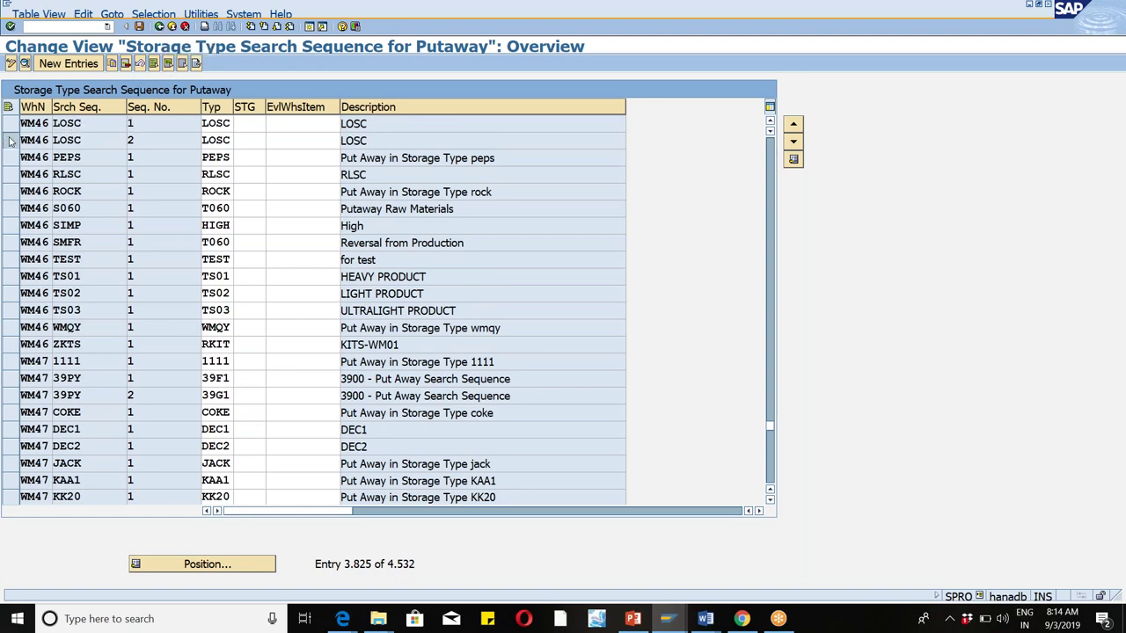
pyautogui.click(127, 64)
pyautogui.click(139, 25)
pyautogui.click(43, 219)
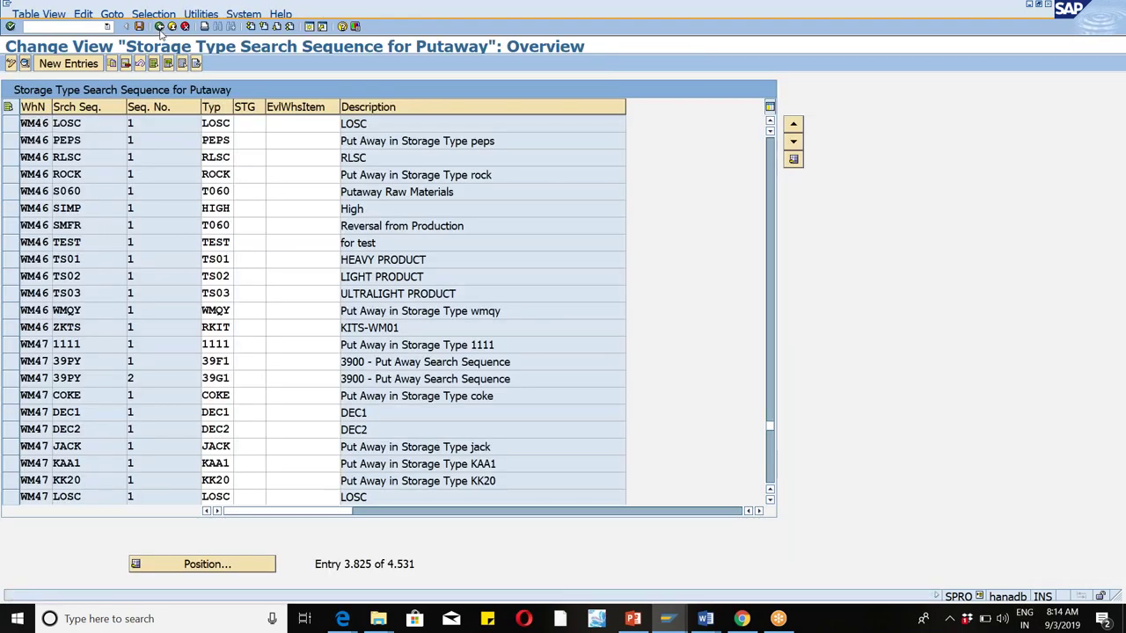
# Look up putaway control indicator LOSC of warehouse WM46 in the putaway control indicator definition.
pyautogui.click(159, 26)
pyautogui.click(103, 457)
pyautogui.click(202, 564)
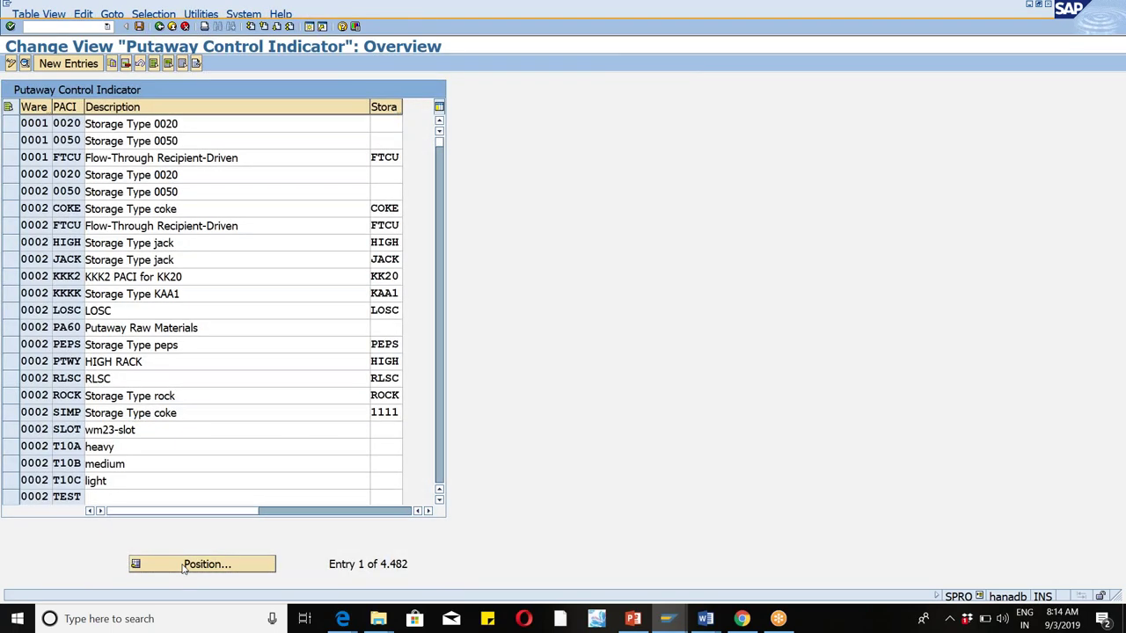
pyautogui.write('WM46')
pyautogui.press('Tab')
pyautogui.write('LOSC')
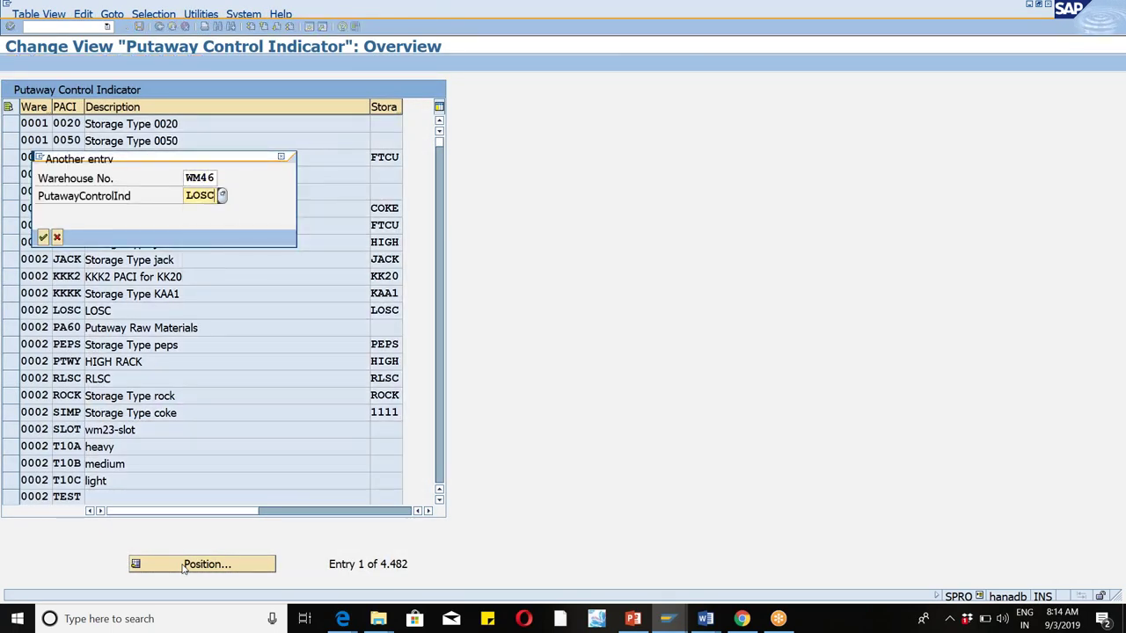
pyautogui.press('Return')
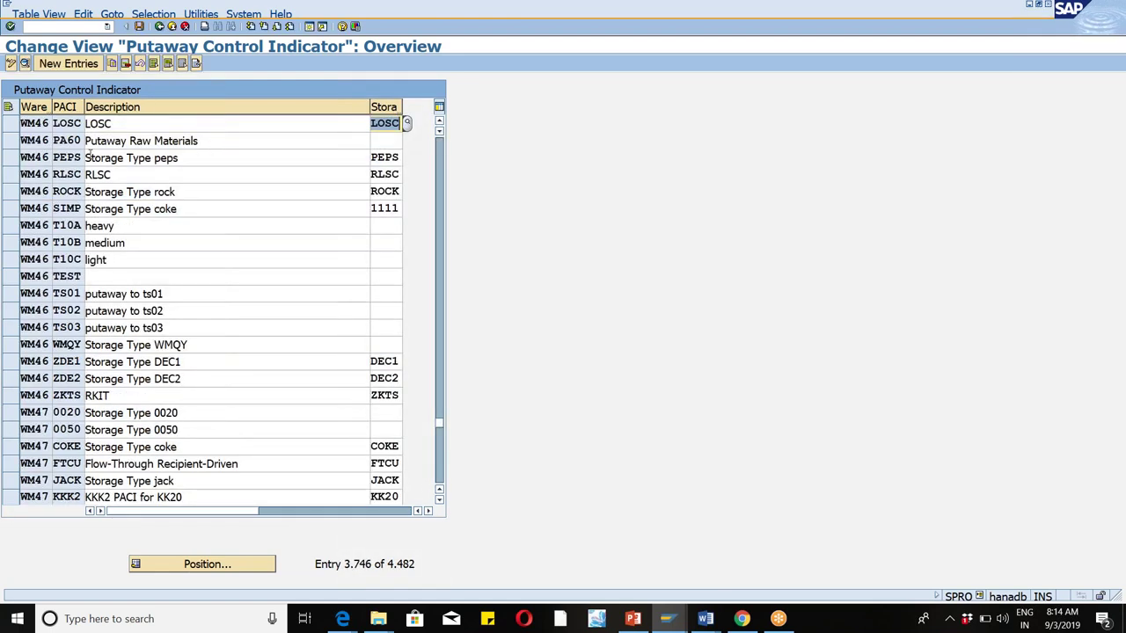
pyautogui.click(160, 27)
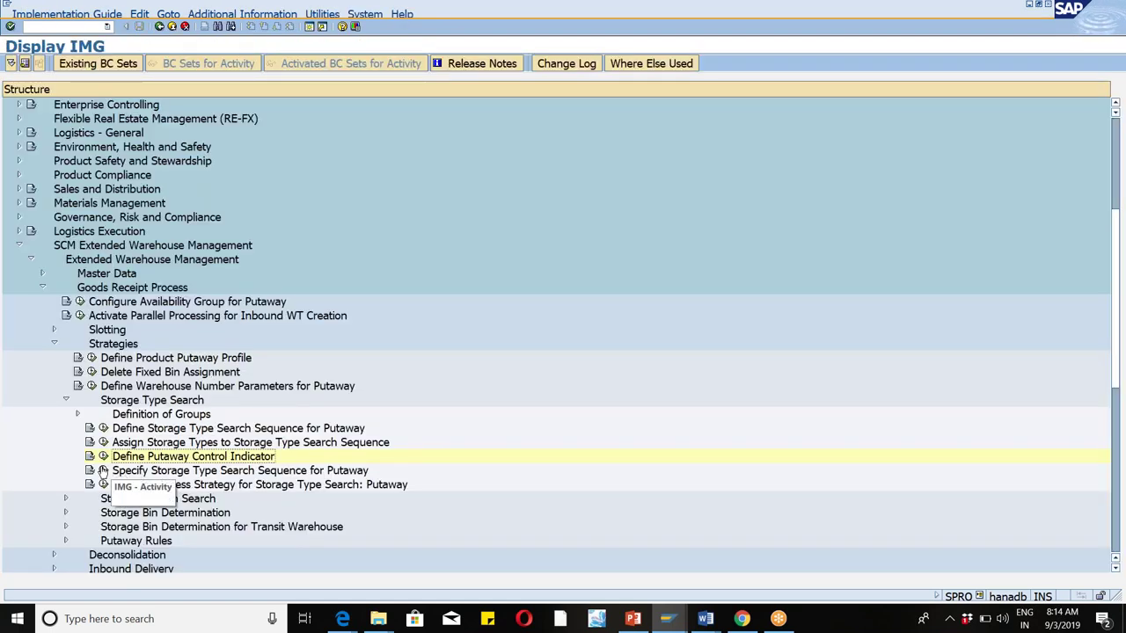
# Find the putaway search sequence entry for warehouse WM46 with putaway control indicator LOSC, and save the view.
pyautogui.click(103, 470)
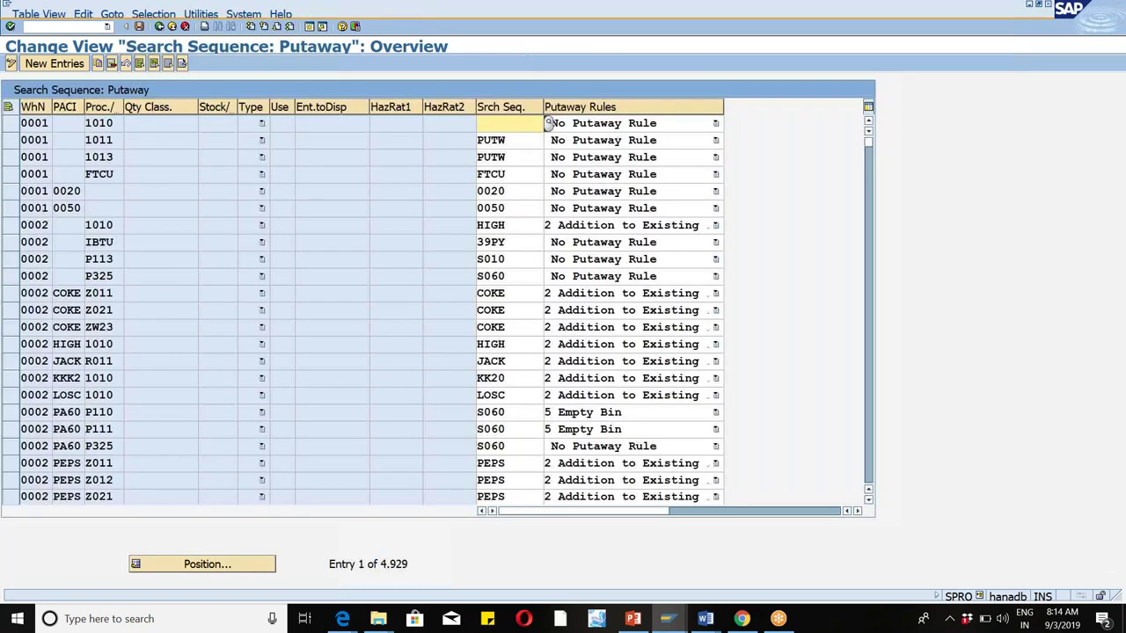
pyautogui.click(203, 564)
pyautogui.write('WM46')
pyautogui.press('Tab')
pyautogui.write('LOSC')
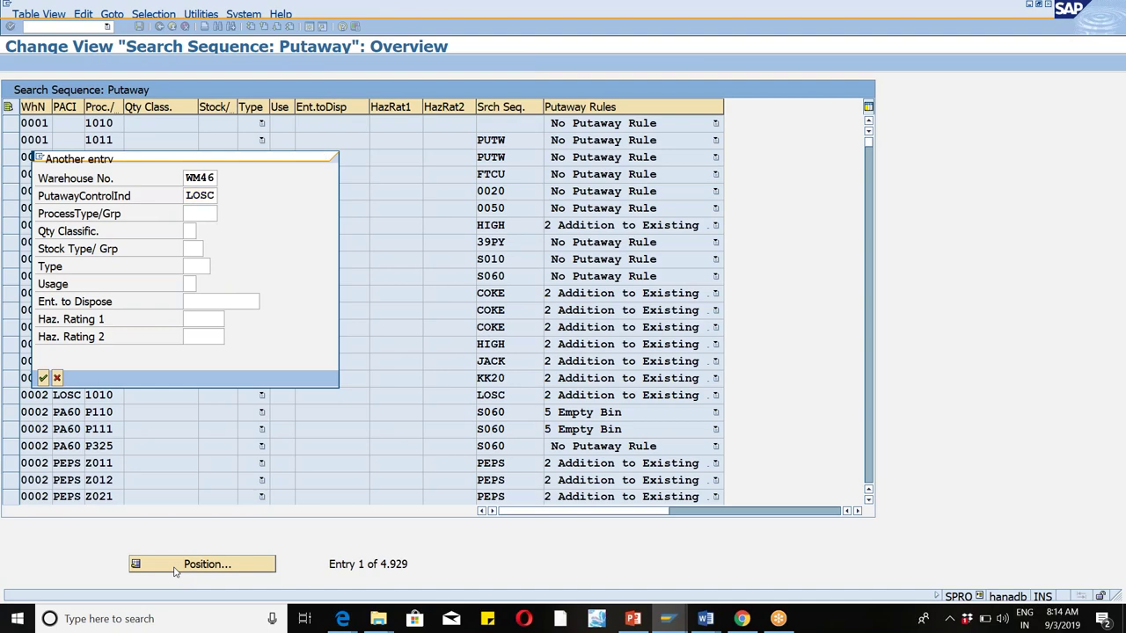
pyautogui.press('Return')
pyautogui.click(12, 124)
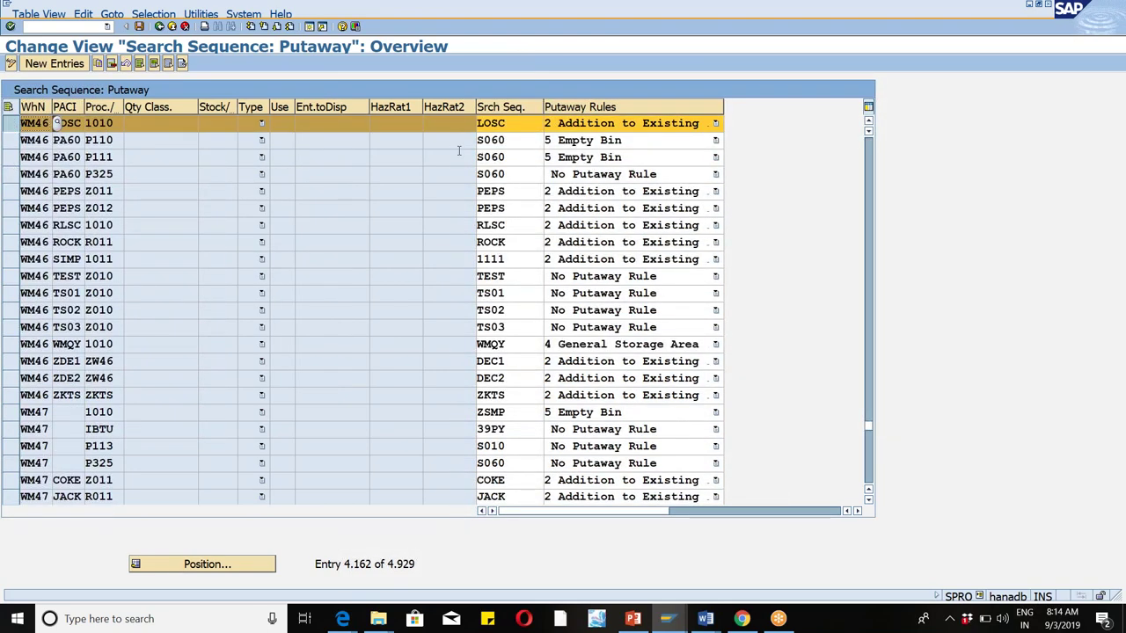
pyautogui.click(139, 26)
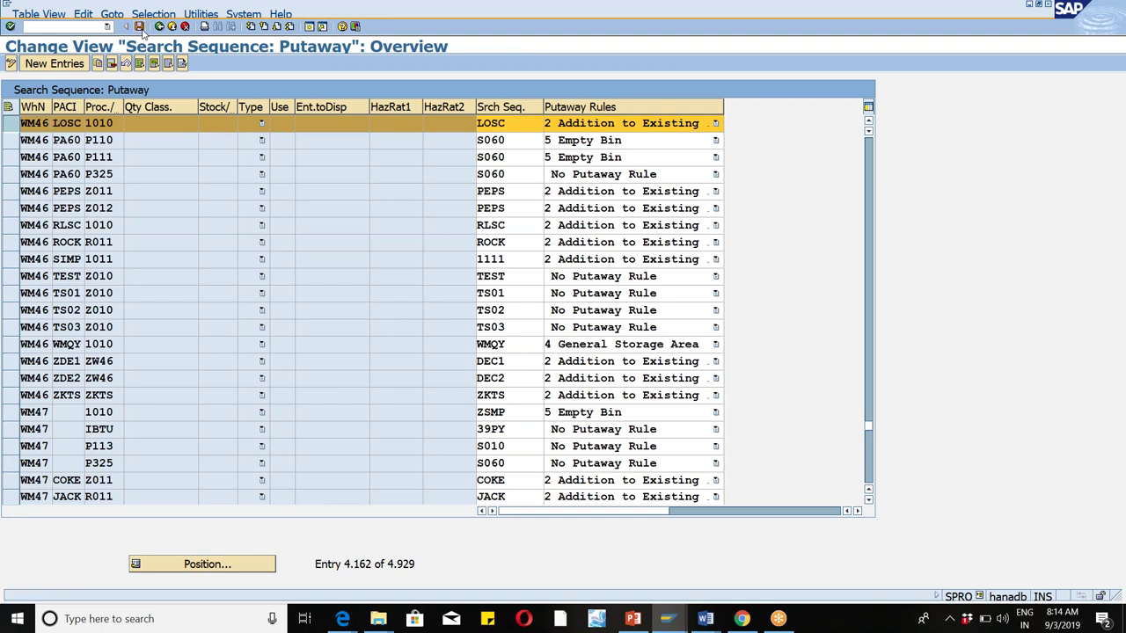
# Open warehouse product WM46-MAT of warehouse WM46 for changing in transaction /SCWM/MAT1.
pyautogui.click(107, 26)
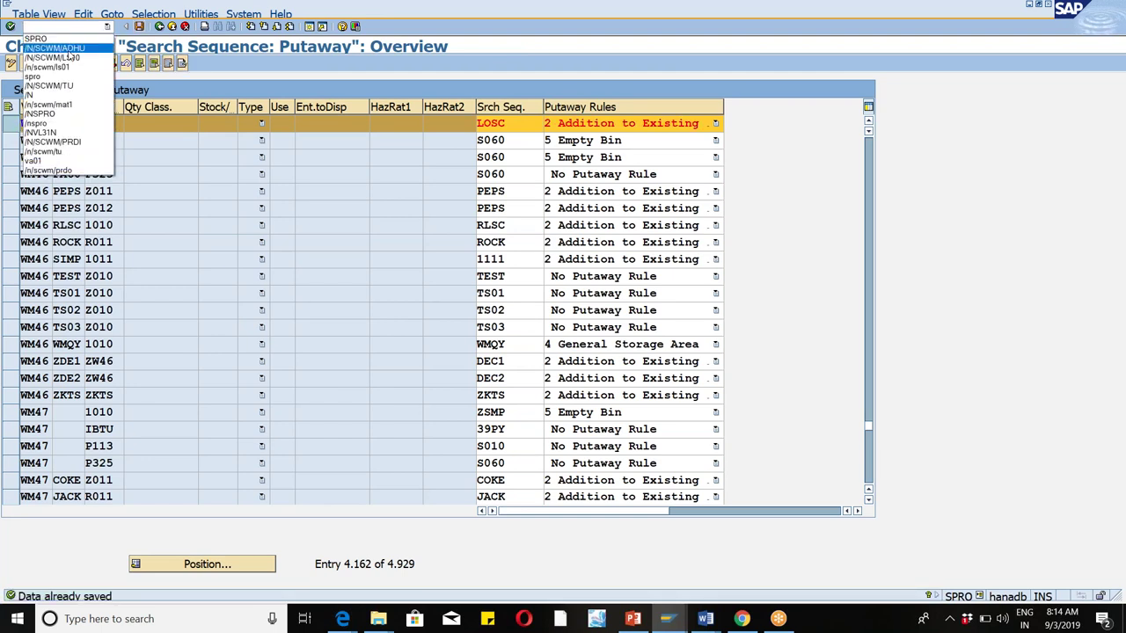
pyautogui.click(66, 49)
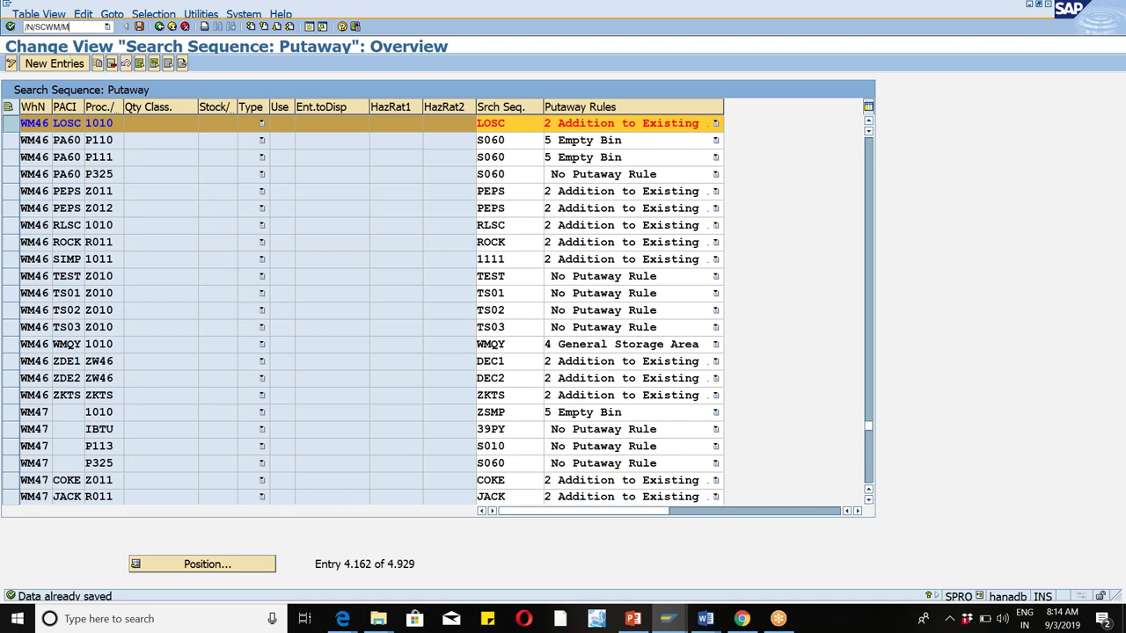
pyautogui.press('Return')
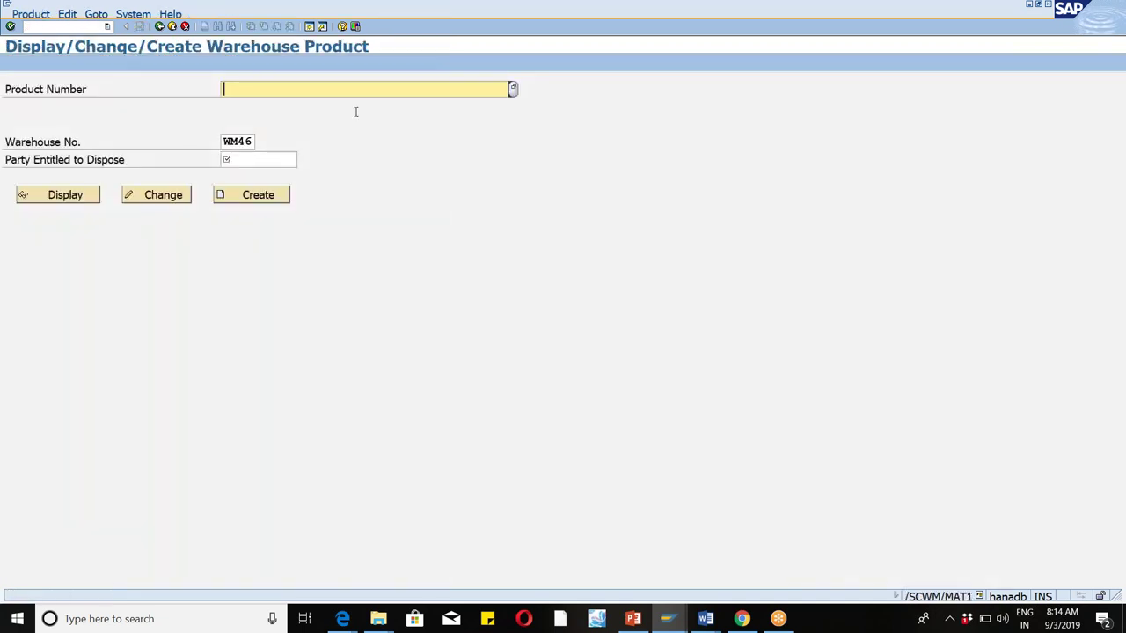
pyautogui.write('WM46-MAT')
pyautogui.press('Return')
pyautogui.click(165, 195)
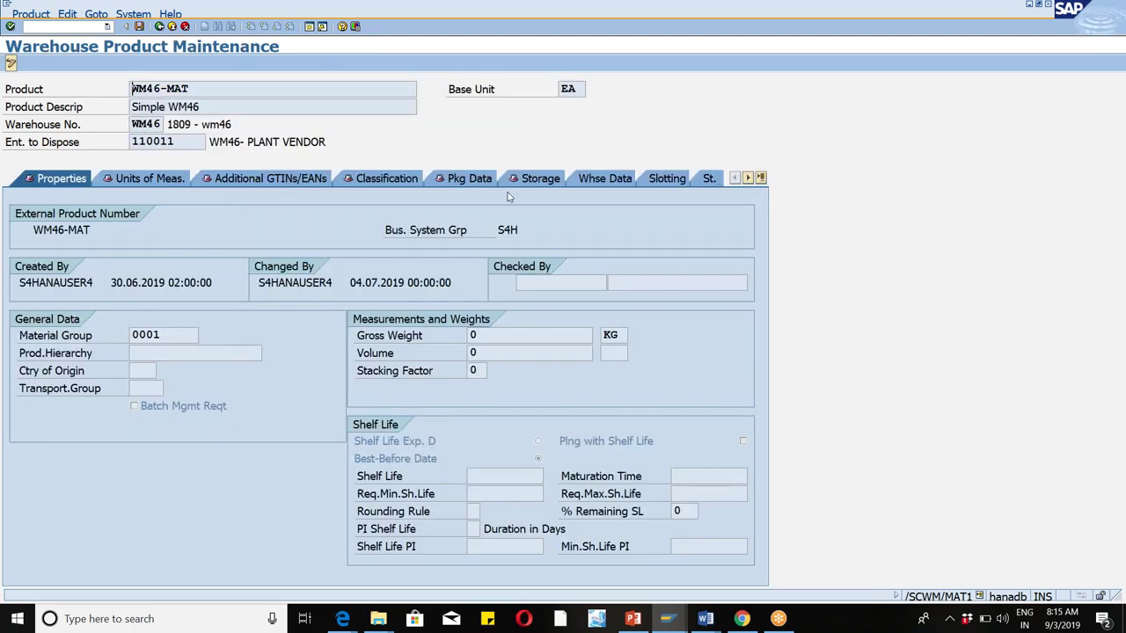
# Set the putaway control indicator to LOSC in the product's warehouse data and save the product.
pyautogui.click(600, 182)
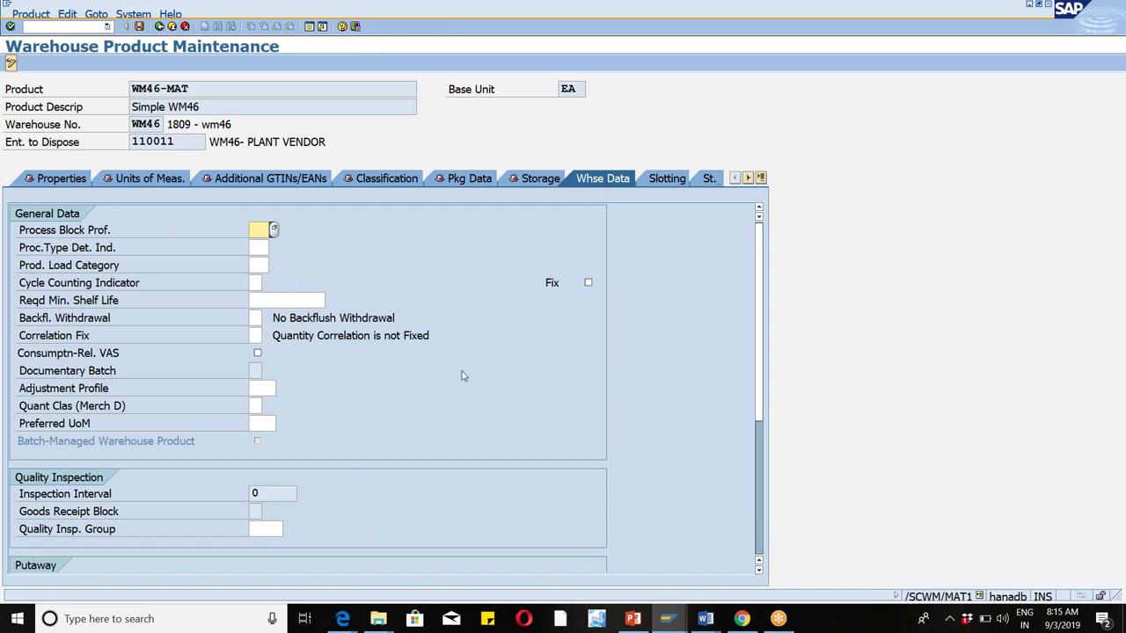
pyautogui.moveTo(762, 325); pyautogui.dragTo(771, 447)
pyautogui.click(282, 352)
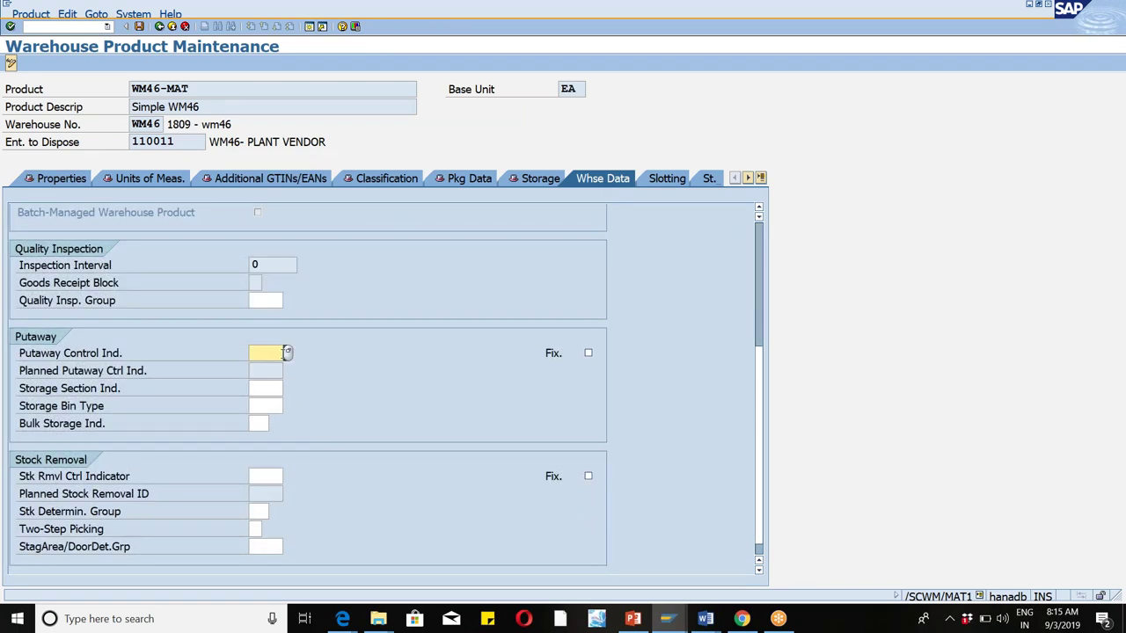
pyautogui.write('LOSC')
pyautogui.press('Return')
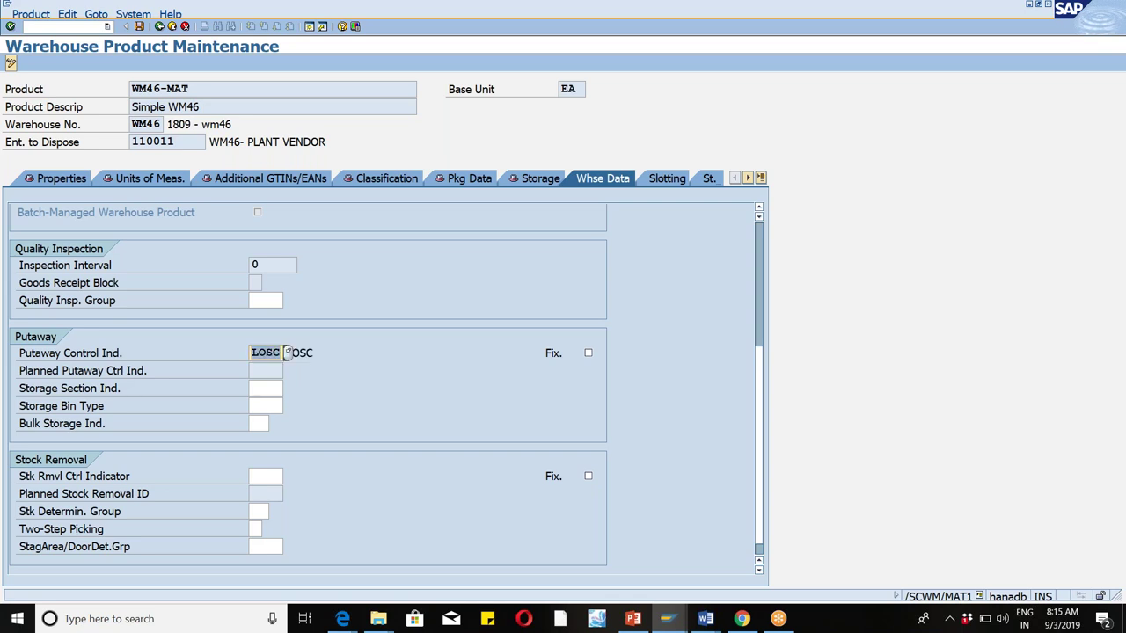
pyautogui.click(138, 26)
pyautogui.click(171, 26)
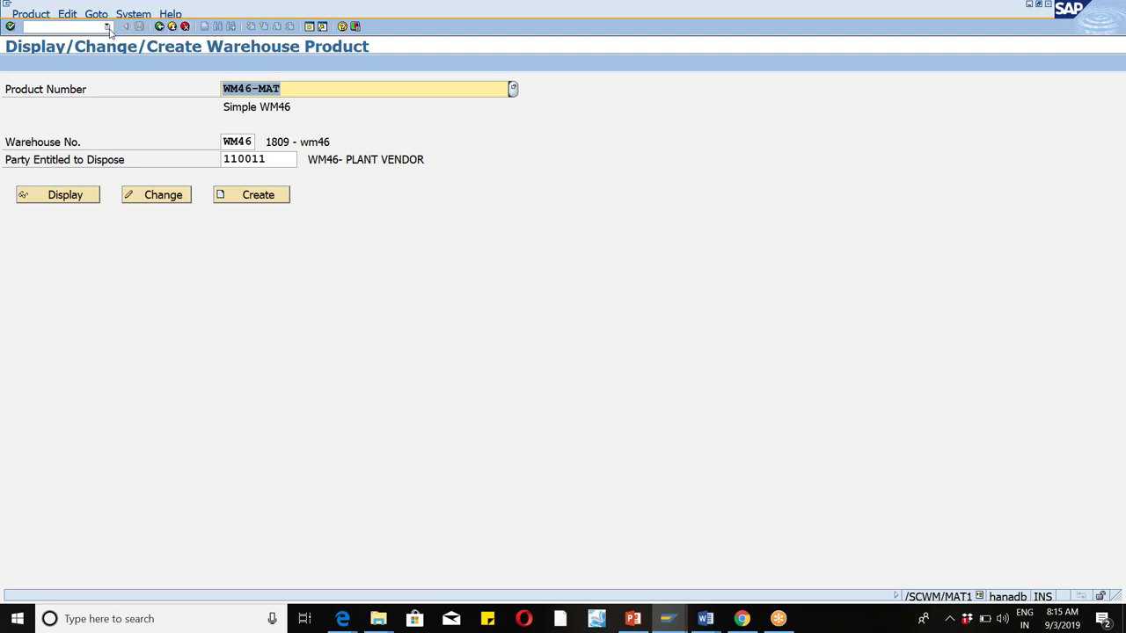
# Run transaction /SCWM/PRDI and search for all inbound deliveries of warehouse WM46 without restricting criteria.
pyautogui.click(107, 26)
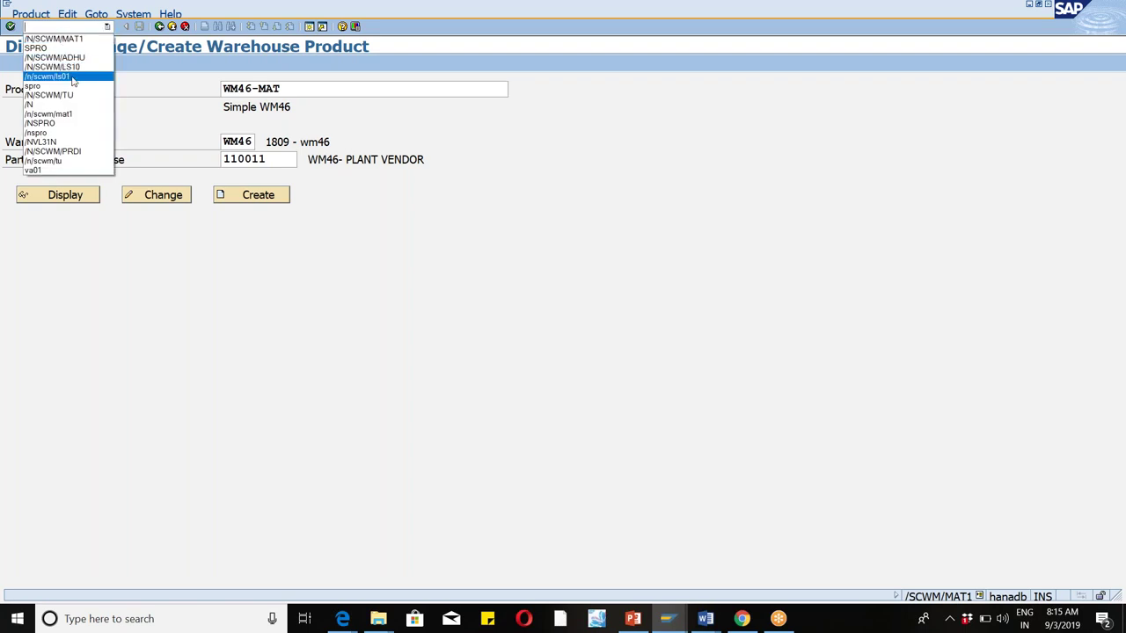
pyautogui.click(63, 39)
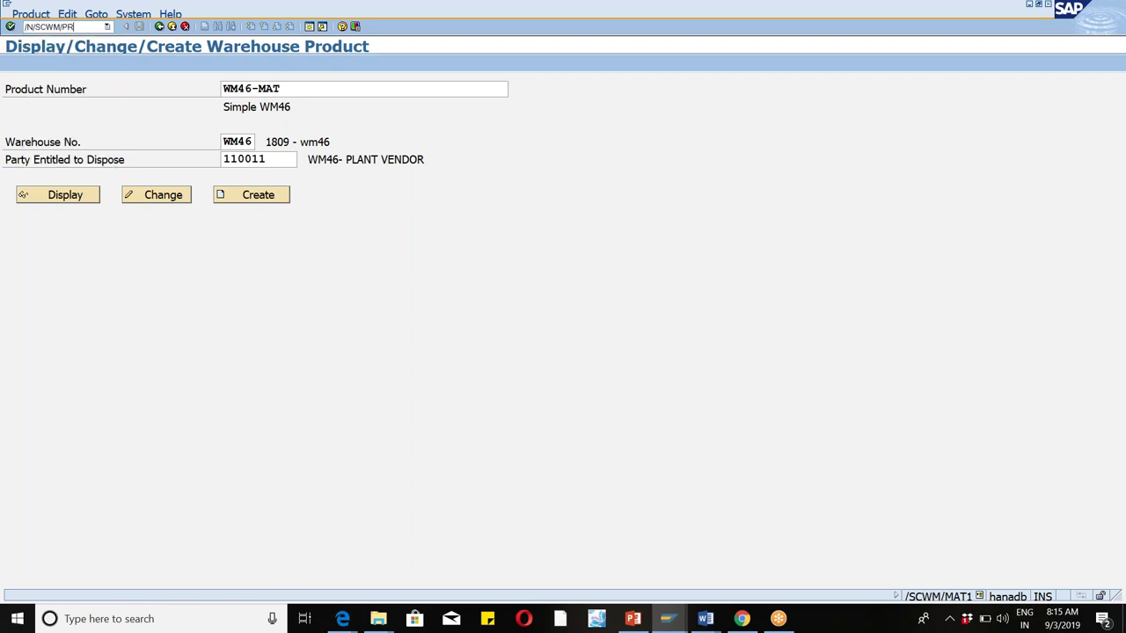
pyautogui.press('Return')
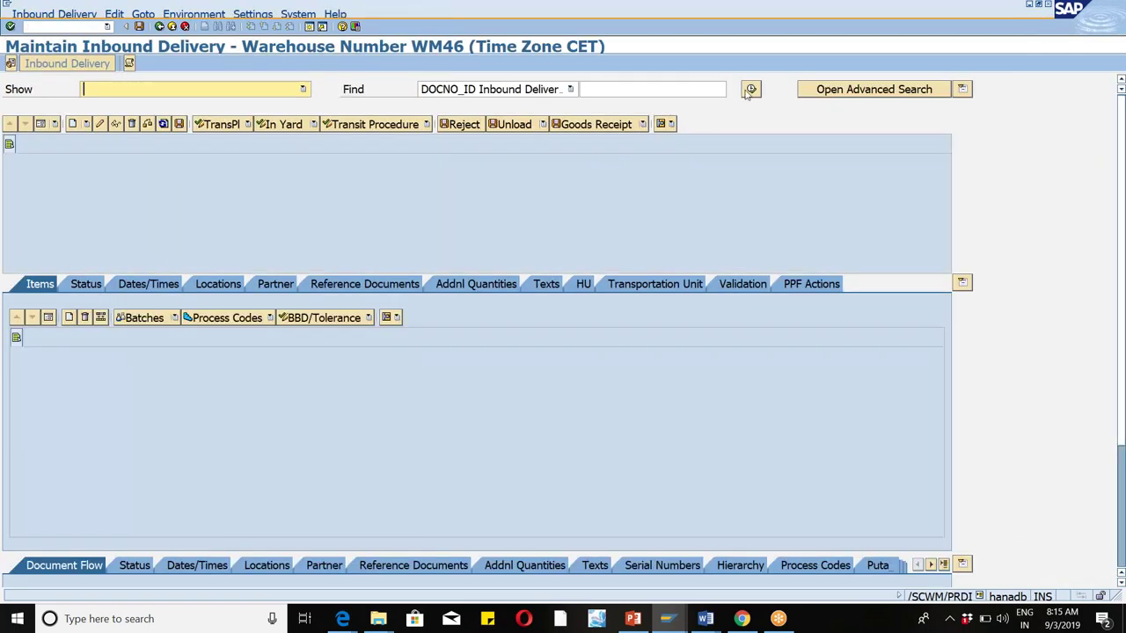
pyautogui.click(752, 89)
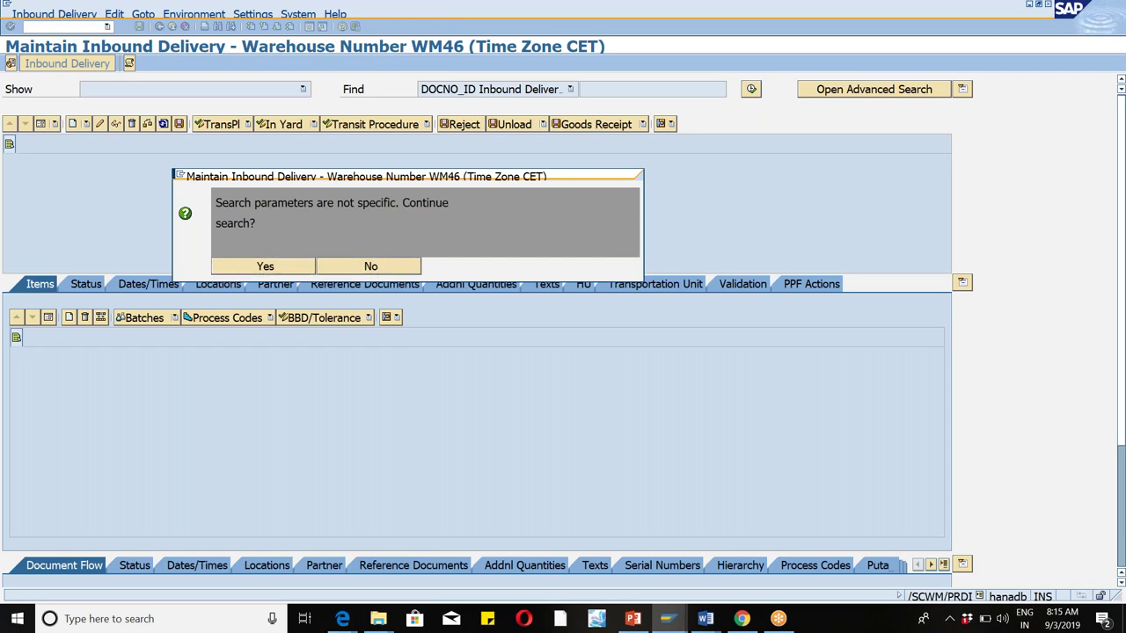
pyautogui.press('Return')
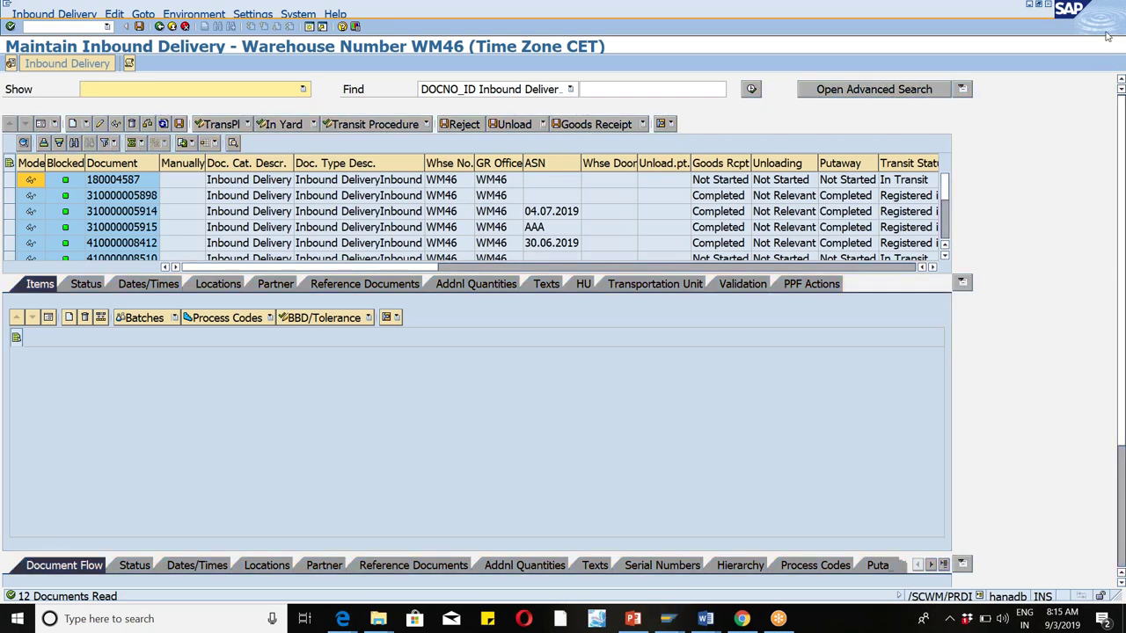
# Copy the purchase order number from the item-level reference documents of the second listed inbound delivery.
pyautogui.click(10, 195)
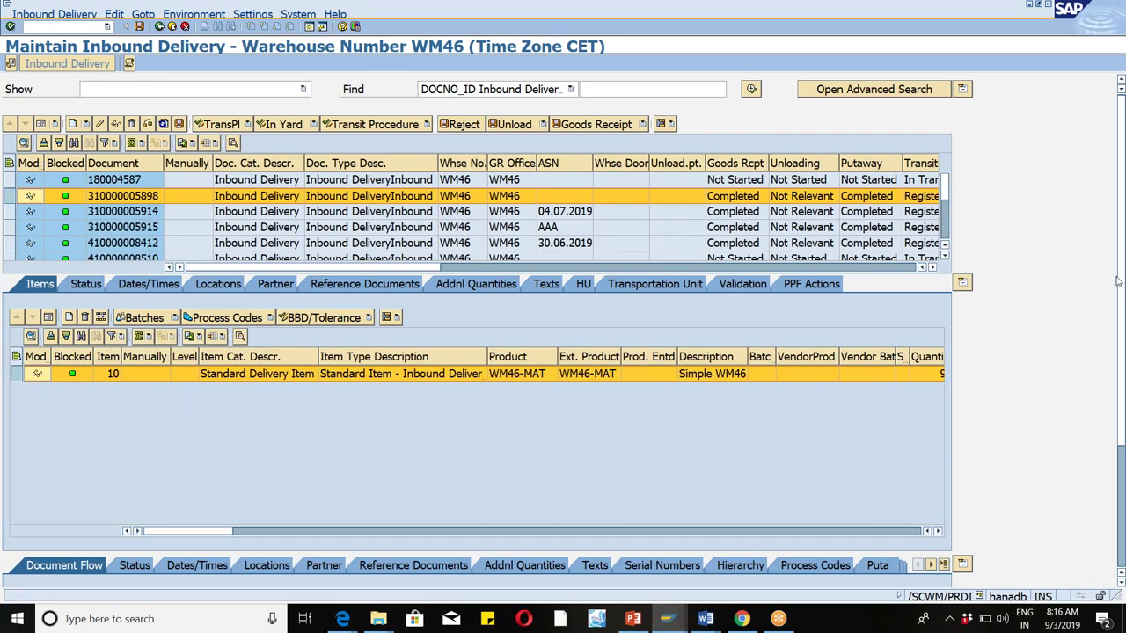
pyautogui.scroll(-5, 567, 402)
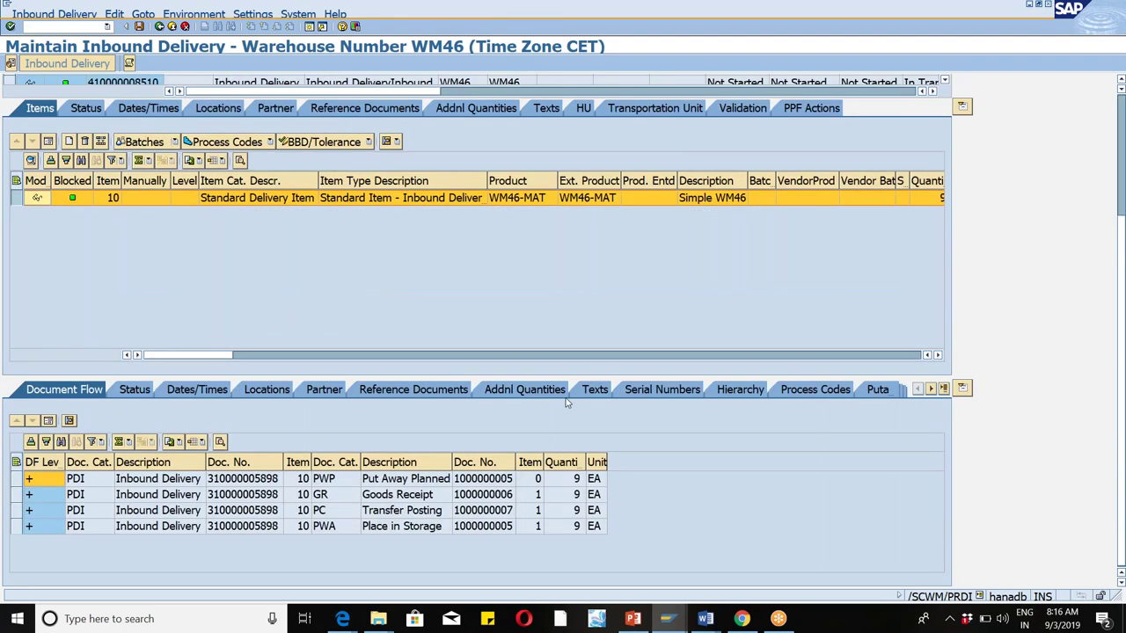
pyautogui.click(413, 390)
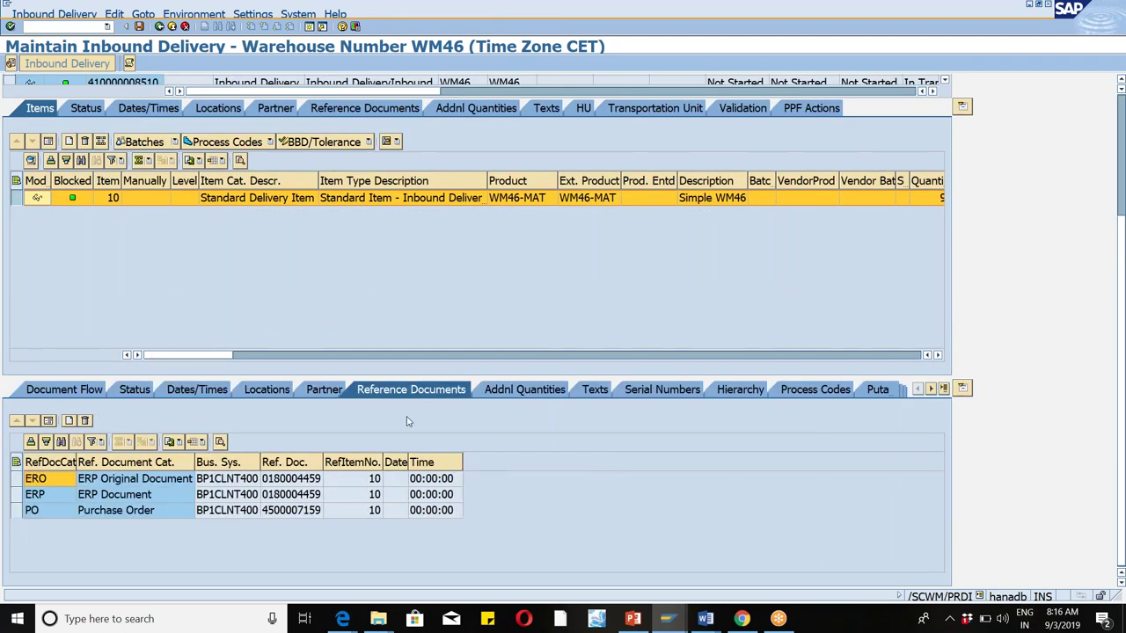
pyautogui.click(296, 510)
pyautogui.click(294, 512)
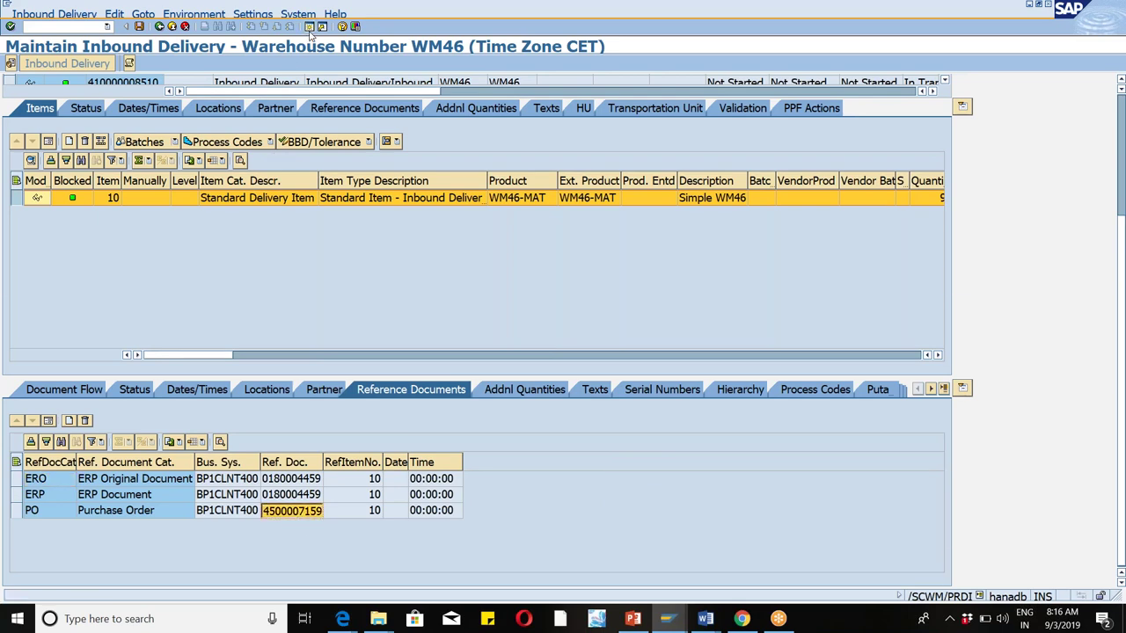
# Start a new inbound delivery in transaction VL31N for the copied purchase order number with external ID losc.
pyautogui.click(29, 63)
pyautogui.press('F3')
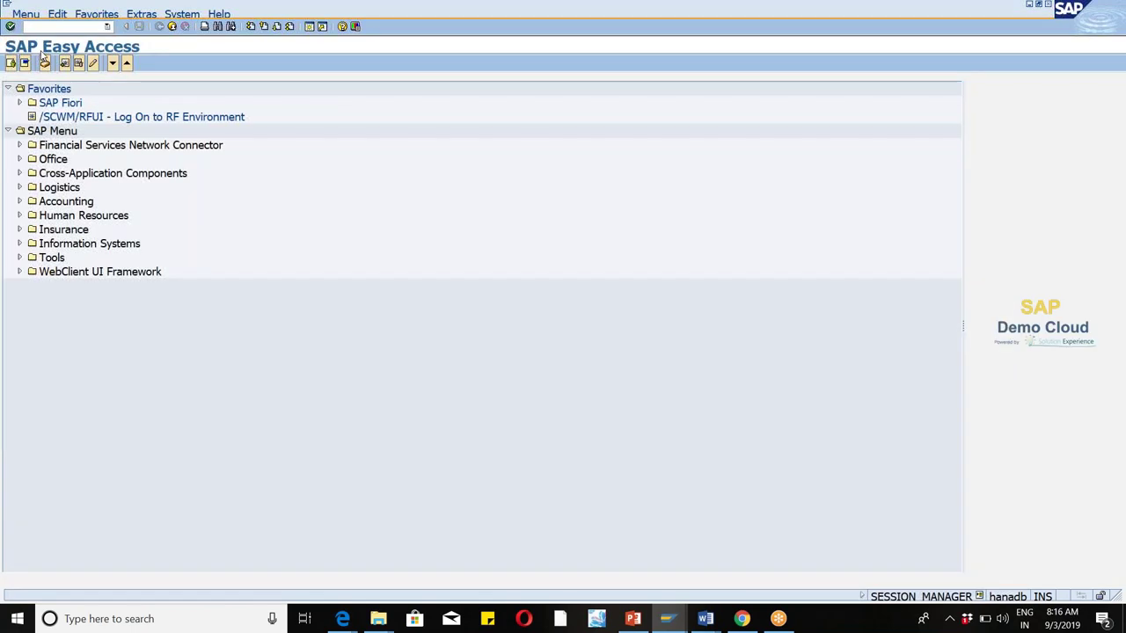
pyautogui.write('/NVL31N')
pyautogui.press('Return')
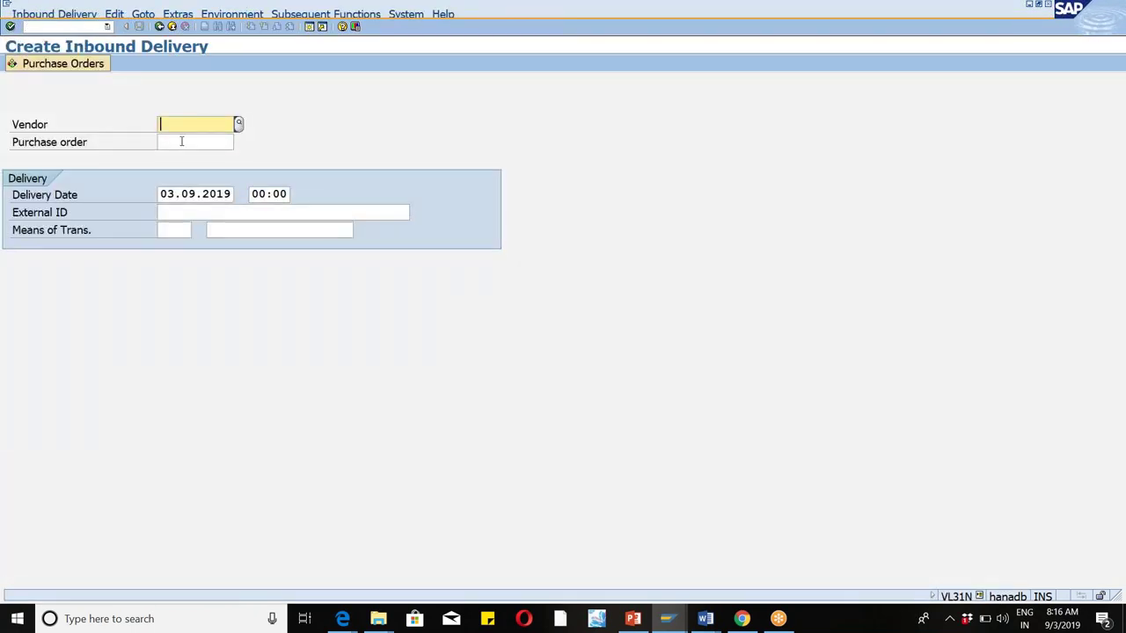
pyautogui.click(181, 142)
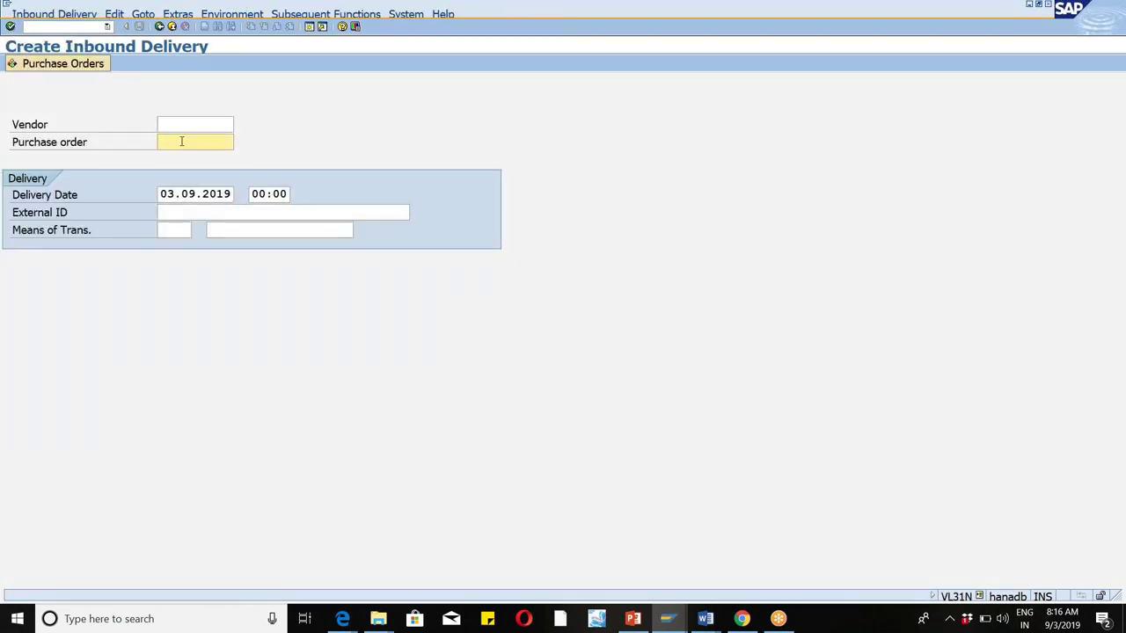
pyautogui.hotkey('ctrl', 'v')
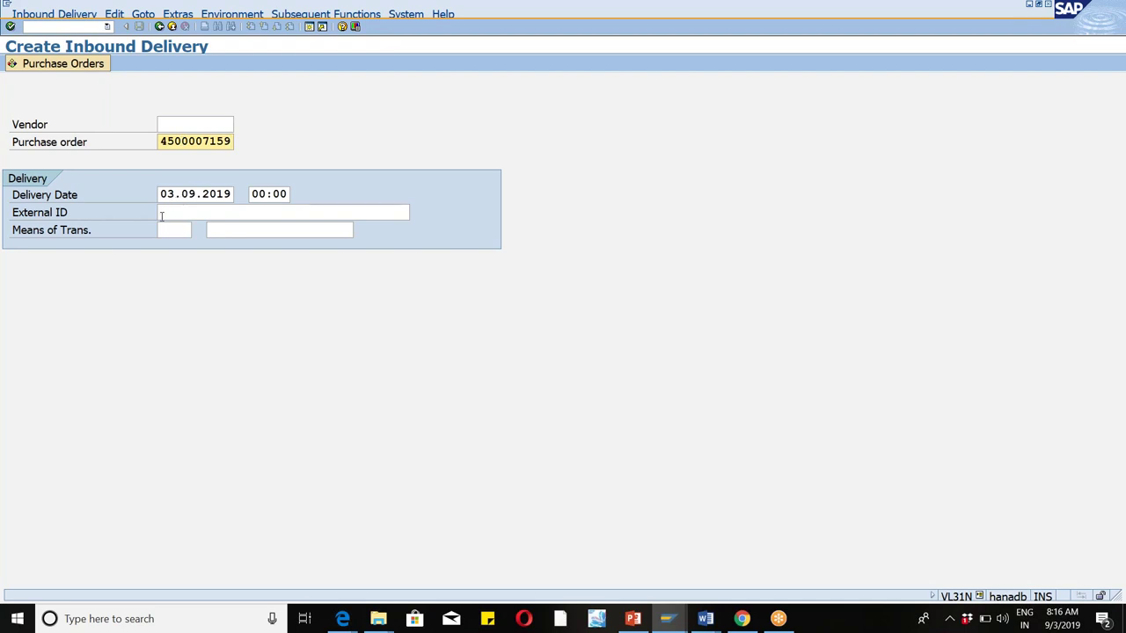
pyautogui.click(161, 212)
pyautogui.write('losc')
pyautogui.press('Return')
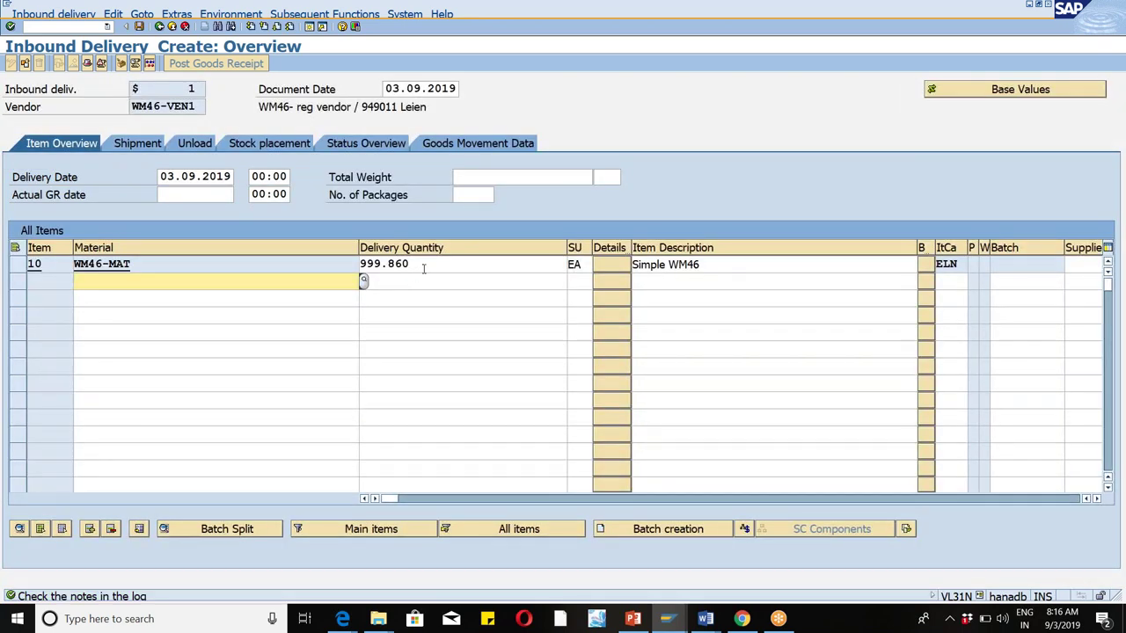
# Set the delivery quantity of item 10, material WM46-MAT, to 10 EA.
pyautogui.click(423, 267)
pyautogui.press('BackSpace')
pyautogui.press('BackSpace')
pyautogui.write('10')
pyautogui.press('Down')
pyautogui.press('Return')
pyautogui.press('Return')
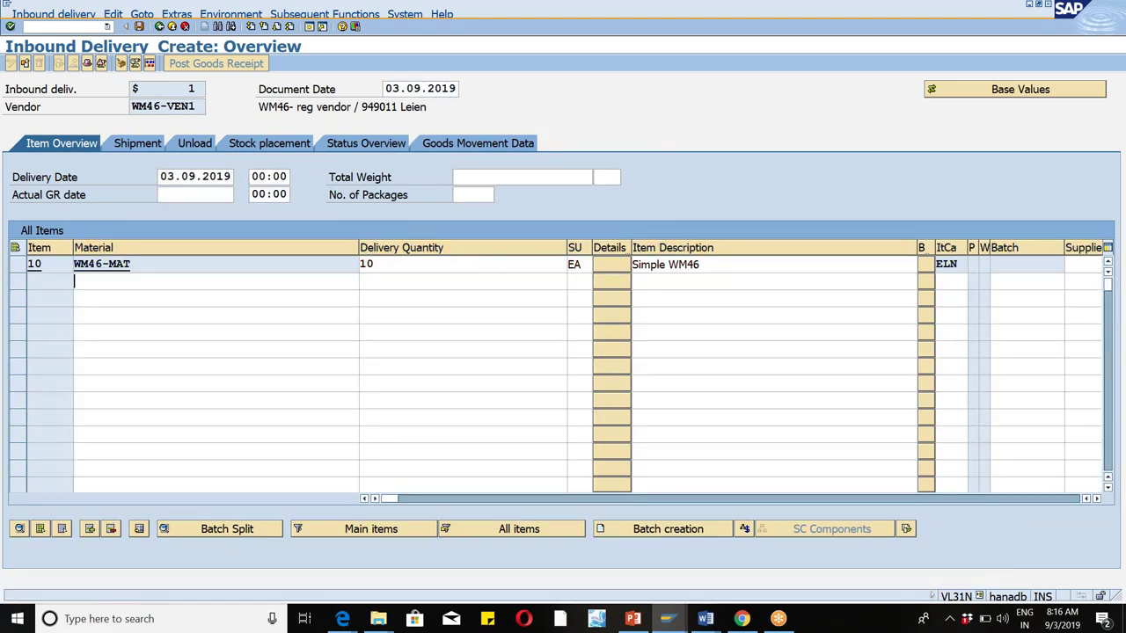
# Open packing for delivery item 10 and create a handling unit with packaging material WM46-PACK.
pyautogui.click(20, 266)
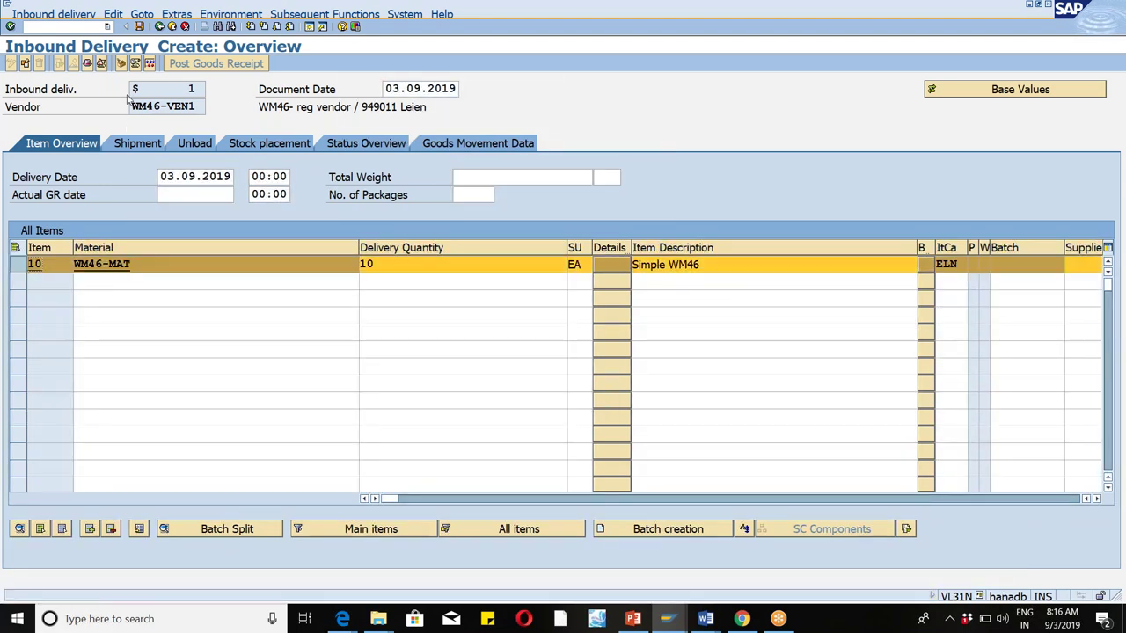
pyautogui.click(121, 63)
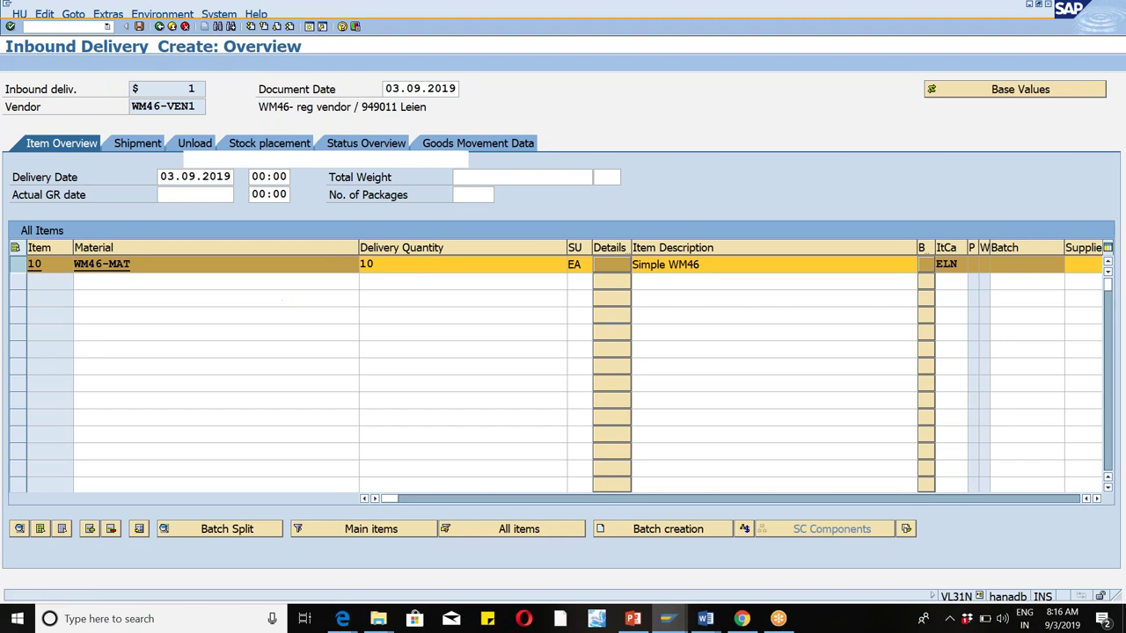
pyautogui.write('W')
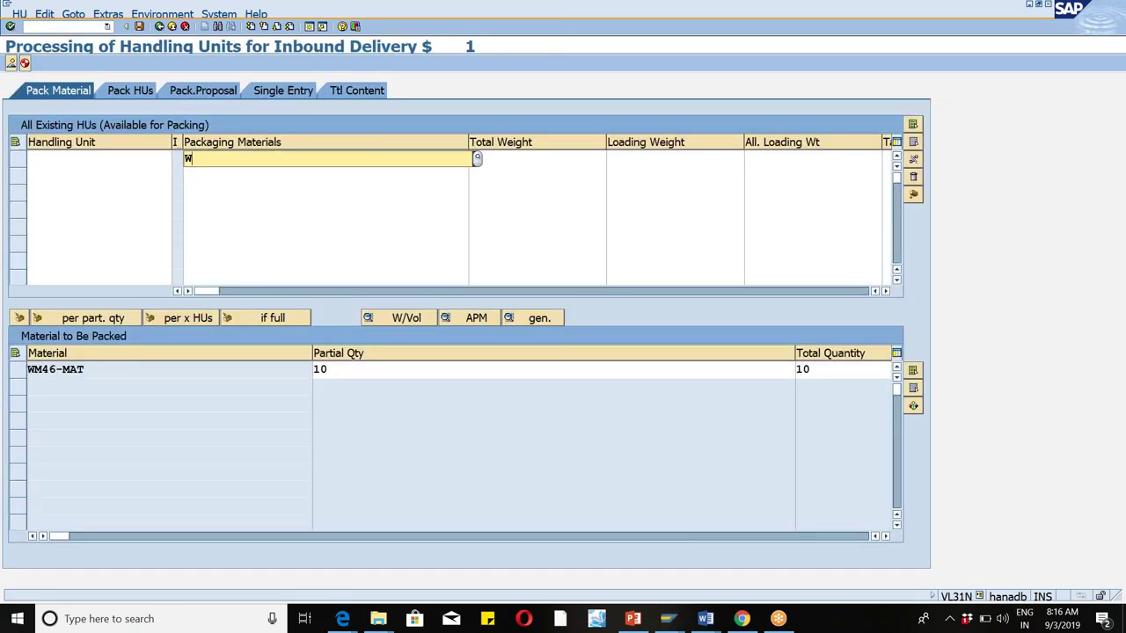
pyautogui.write('M46-PACK')
pyautogui.press('Return')
# Pack the full quantity of WM46-MAT into the new handling unit and save the inbound delivery.
pyautogui.click(18, 159)
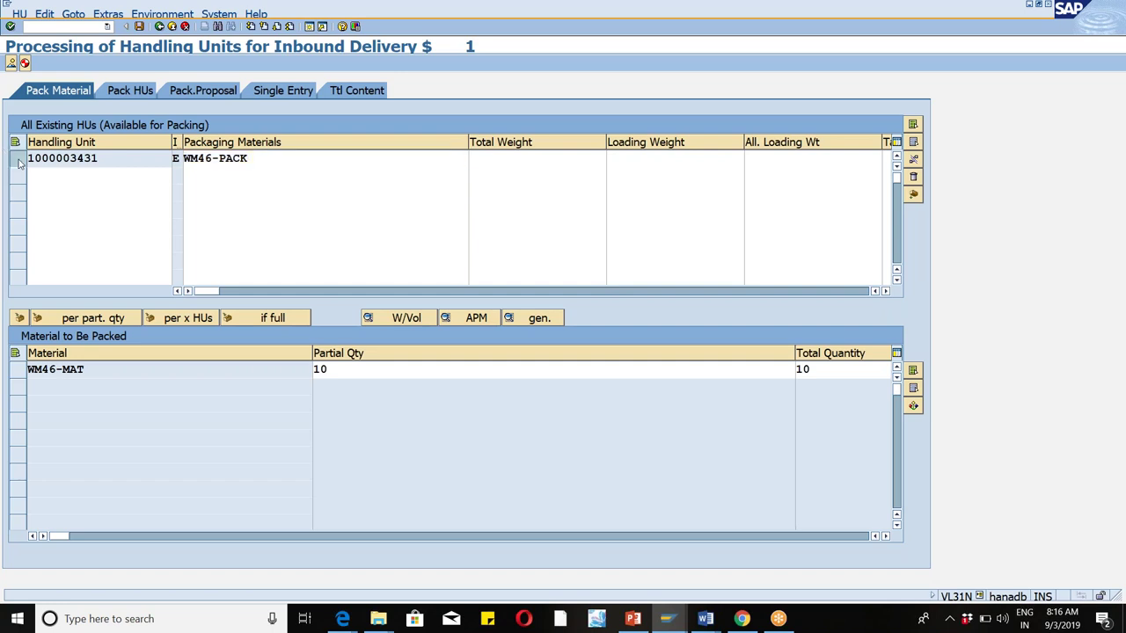
pyautogui.click(19, 370)
pyautogui.click(18, 321)
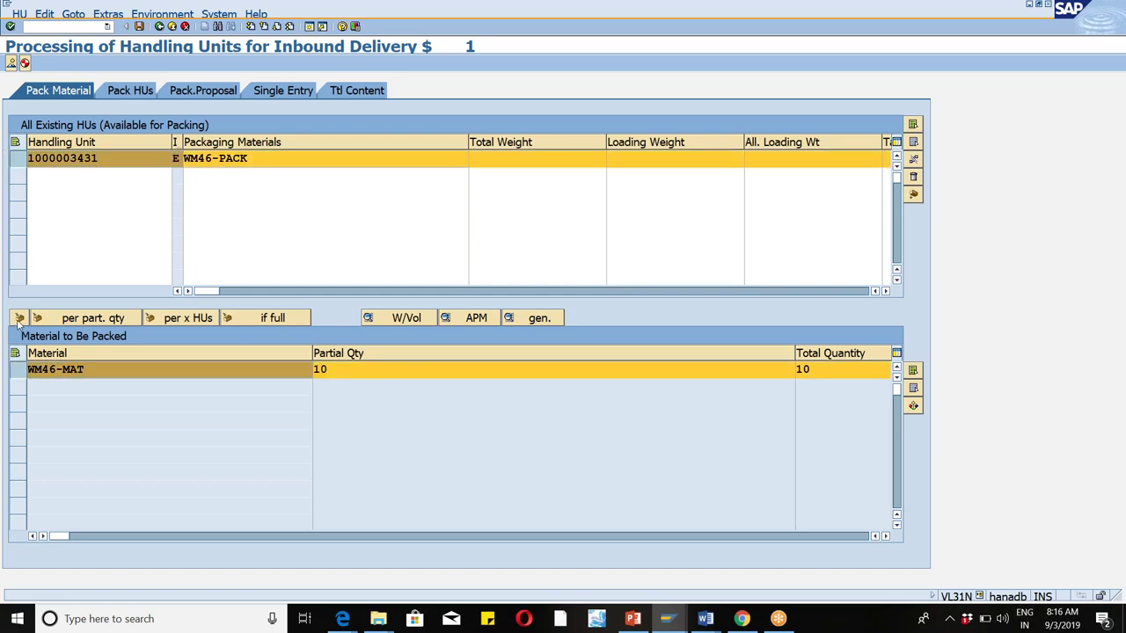
pyautogui.click(138, 27)
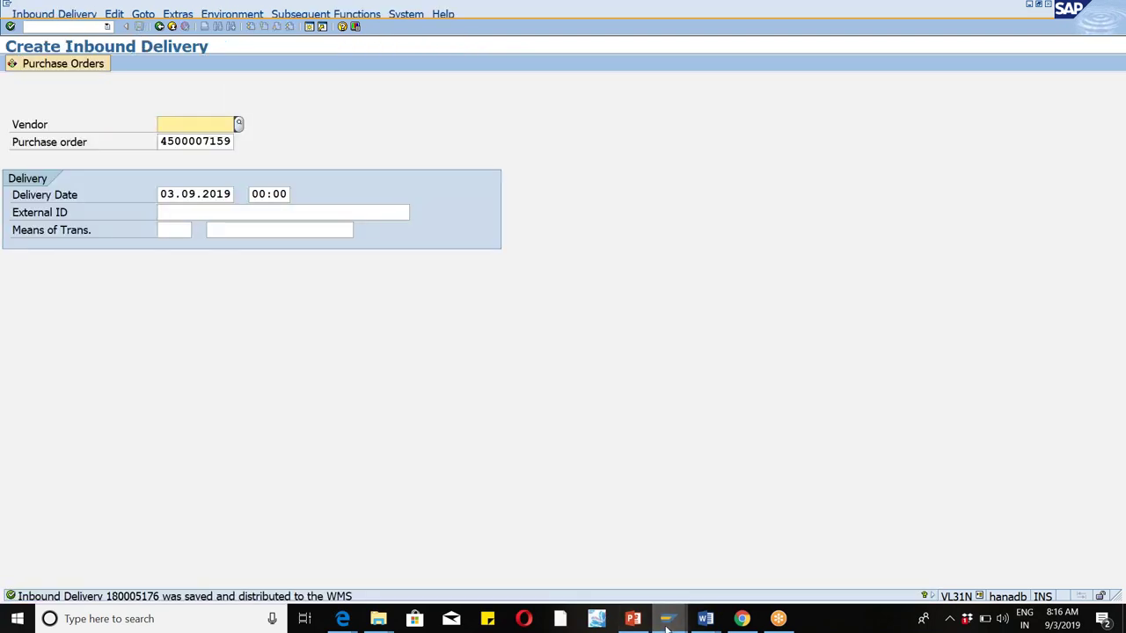
# Switch to the /SCWM/PRDI session, rerun the unrestricted search and select the inbound delivery with ASN LOSC.
pyautogui.moveTo(667, 623)
pyautogui.click(637, 563)
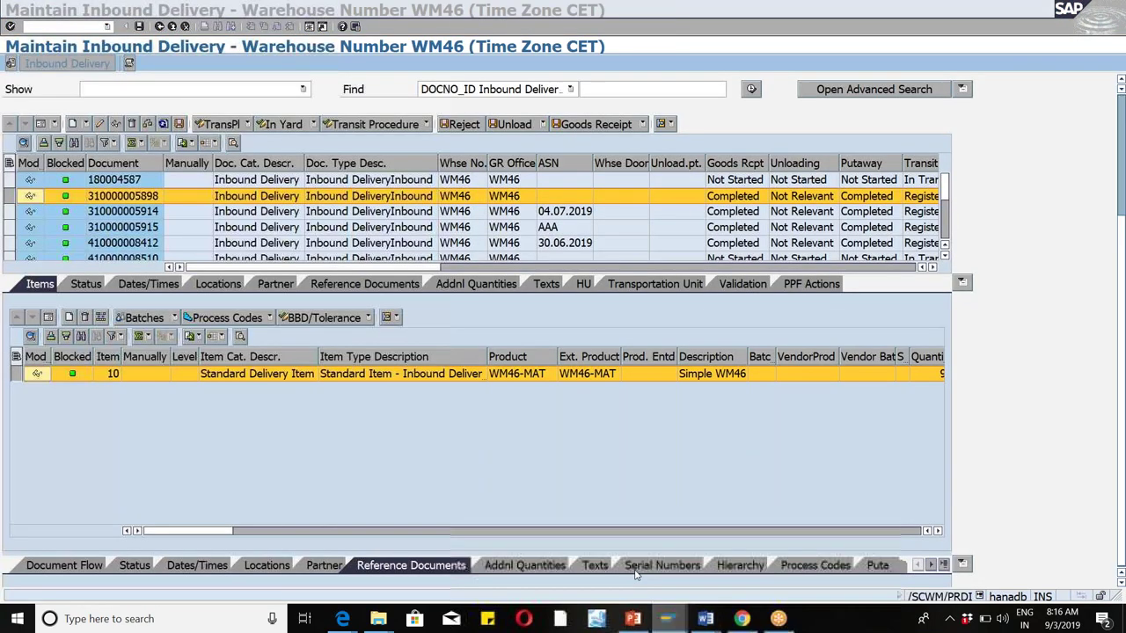
pyautogui.click(750, 89)
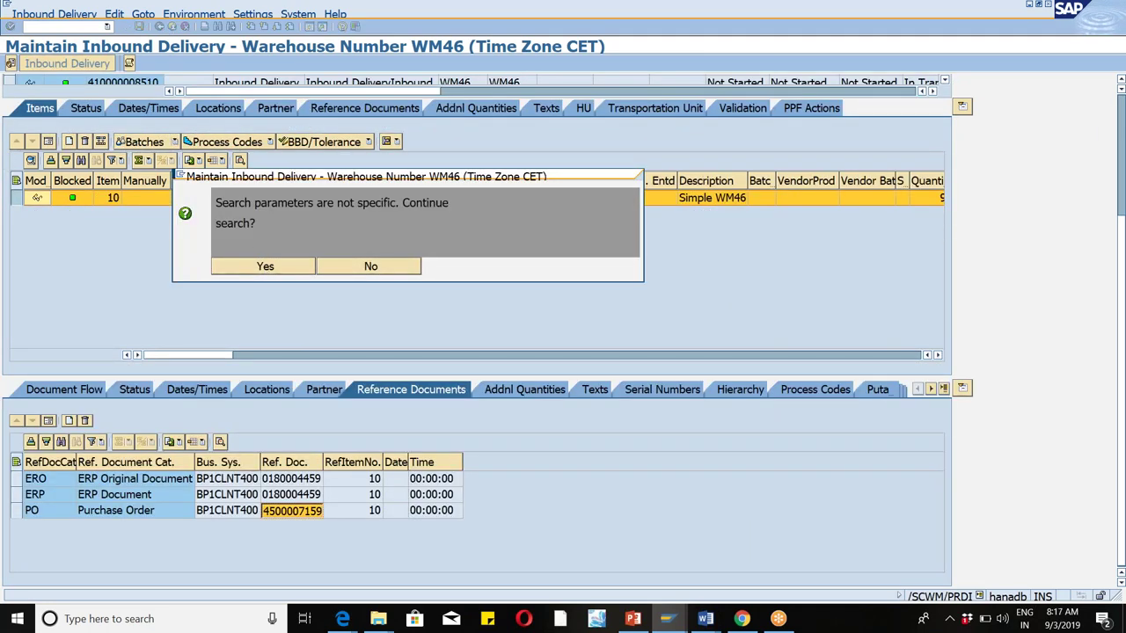
pyautogui.press('Return')
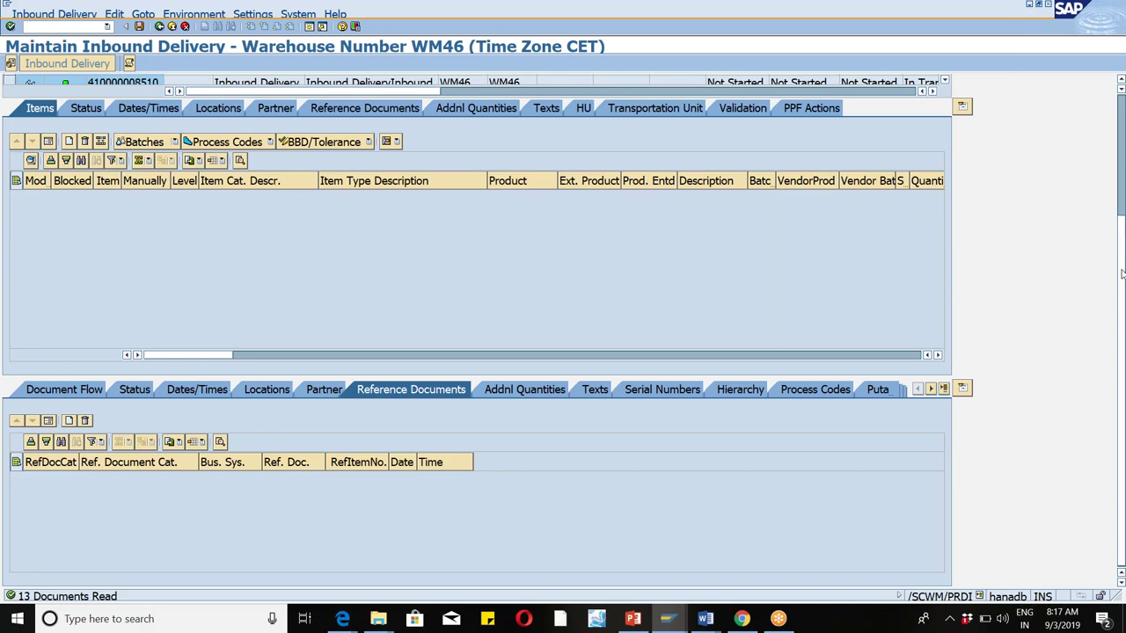
pyautogui.scroll(3, 1122, 130)
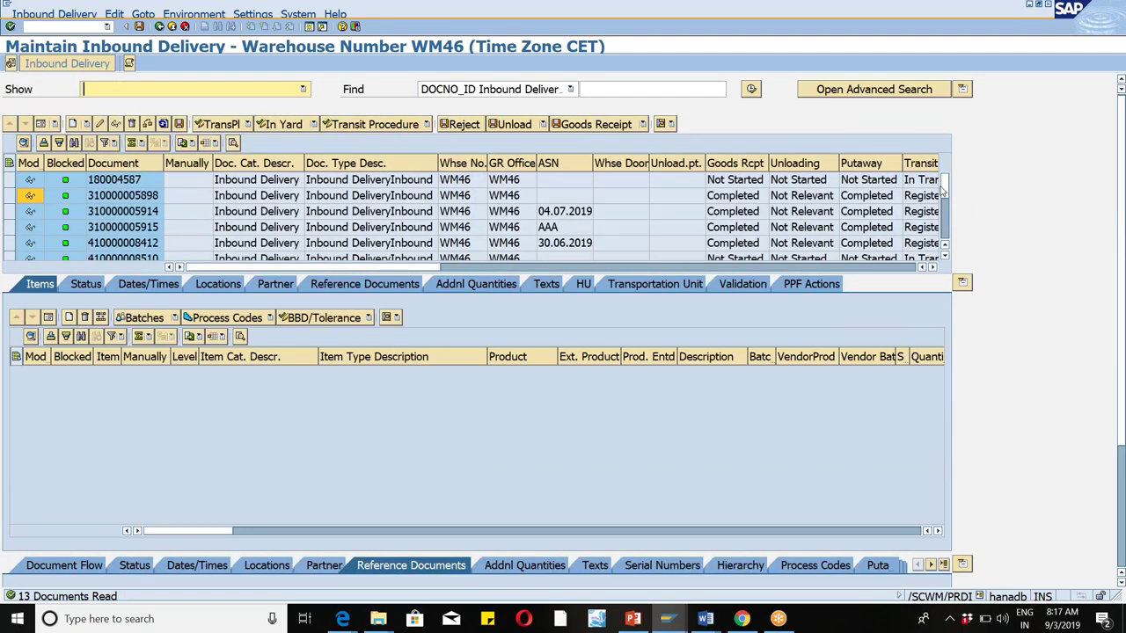
pyautogui.moveTo(945, 190); pyautogui.dragTo(946, 224)
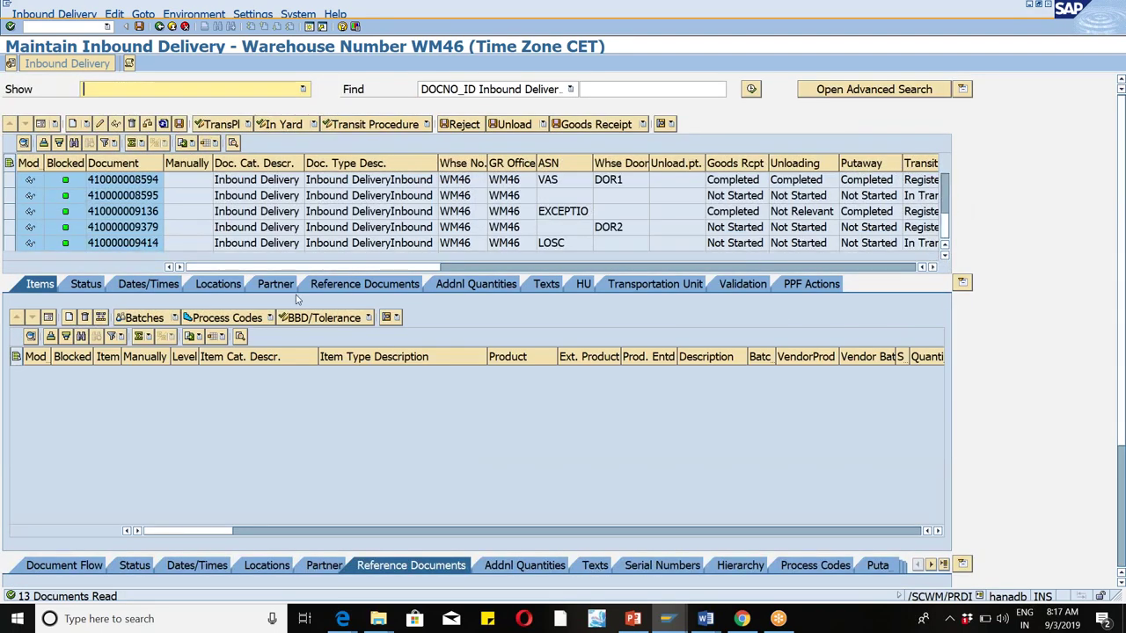
pyautogui.click(16, 244)
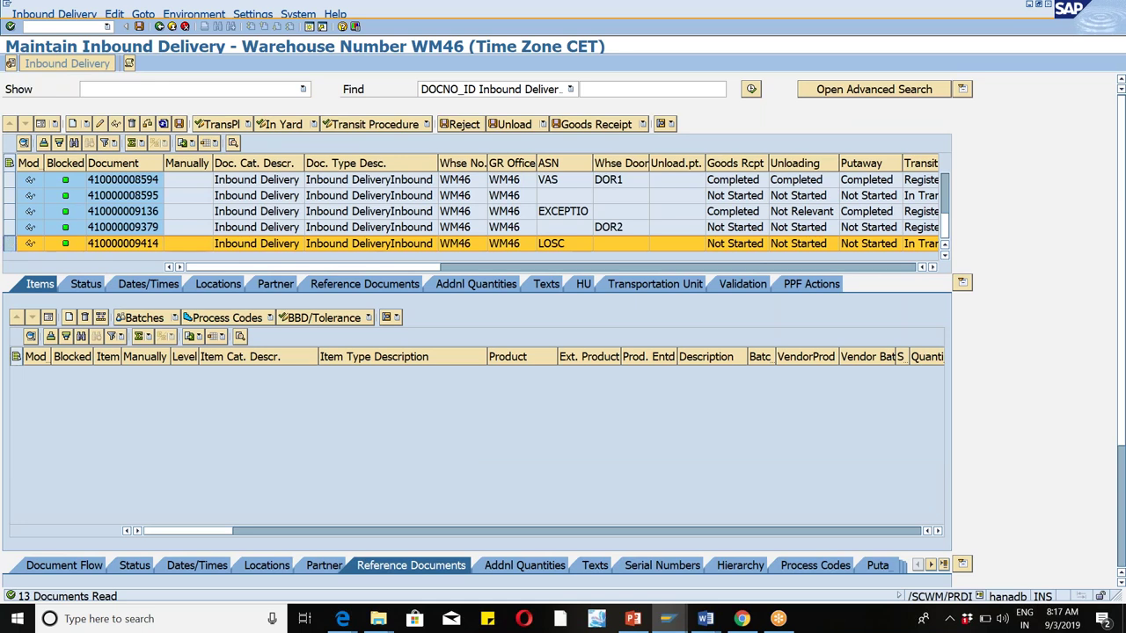
# Try to create the putaway warehouse task for the LOSC delivery's handling unit, and leave without saving.
pyautogui.click(48, 15)
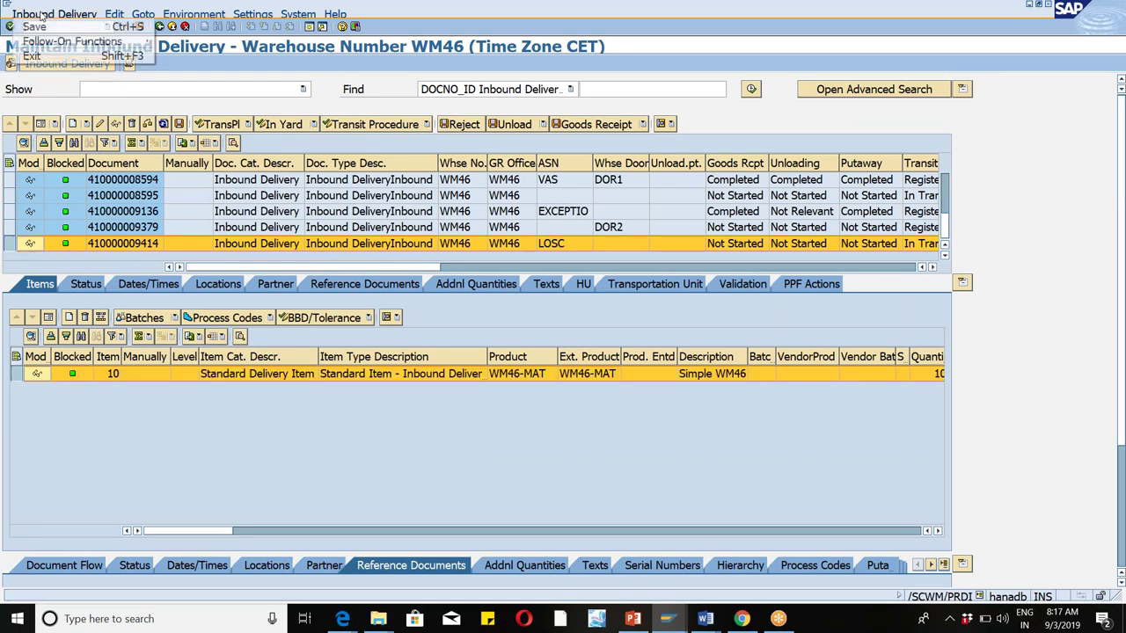
pyautogui.moveTo(79, 41)
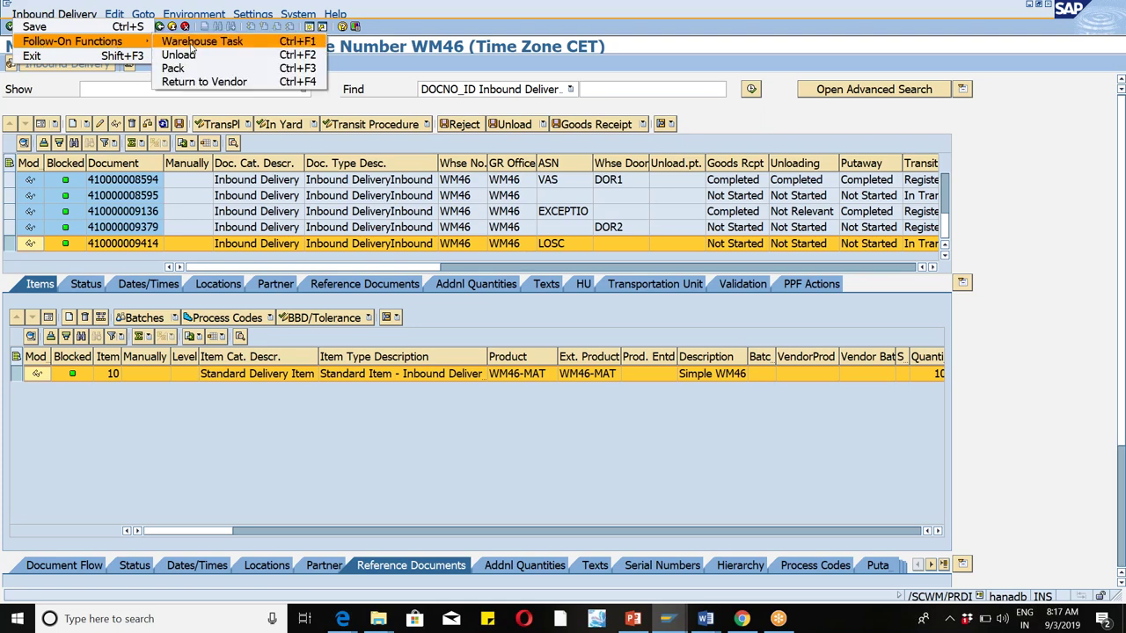
pyautogui.click(195, 41)
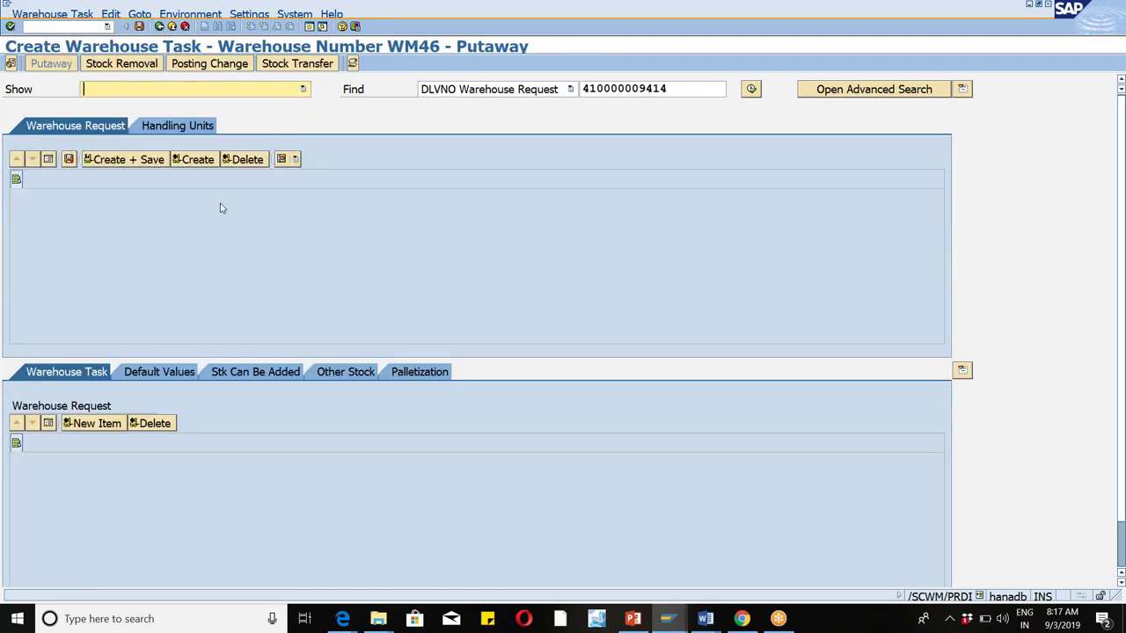
pyautogui.click(196, 161)
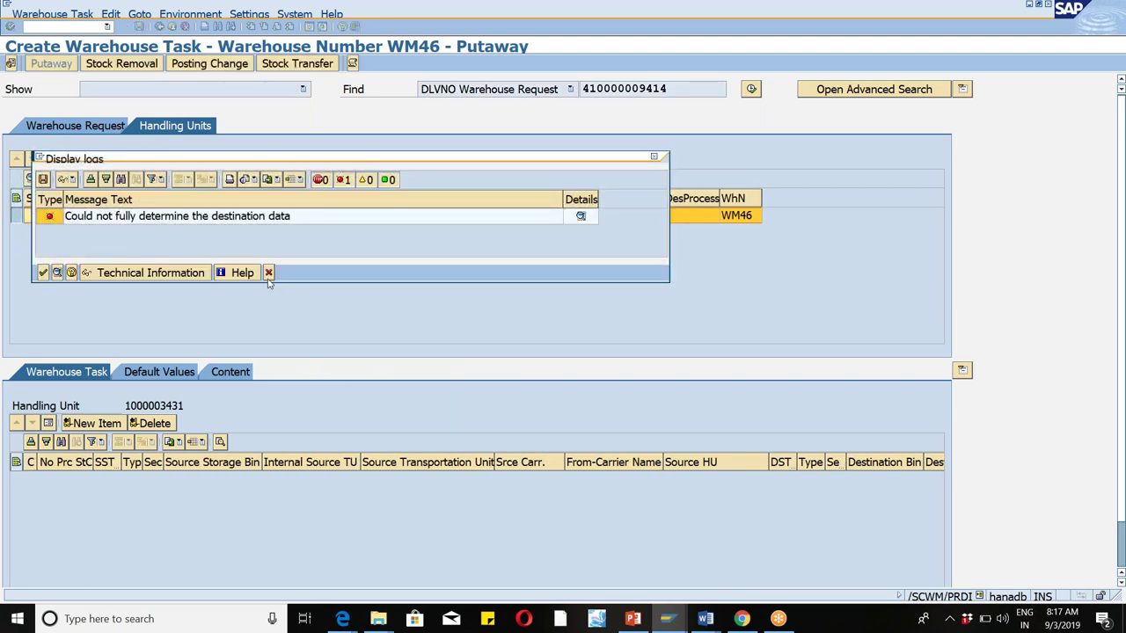
pyautogui.click(268, 272)
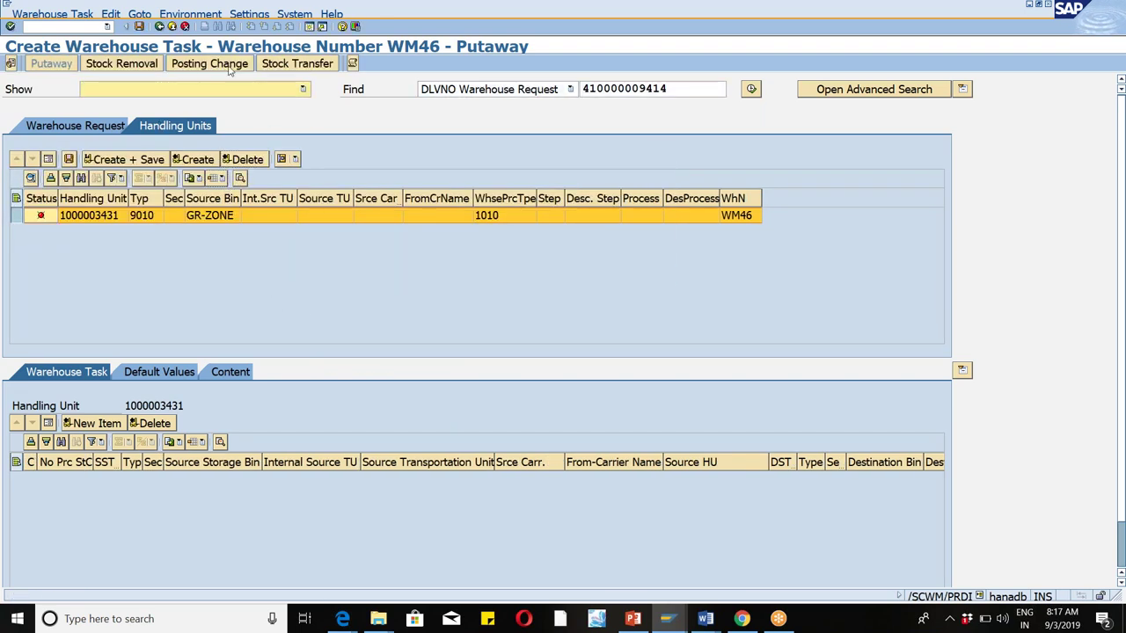
pyautogui.click(186, 27)
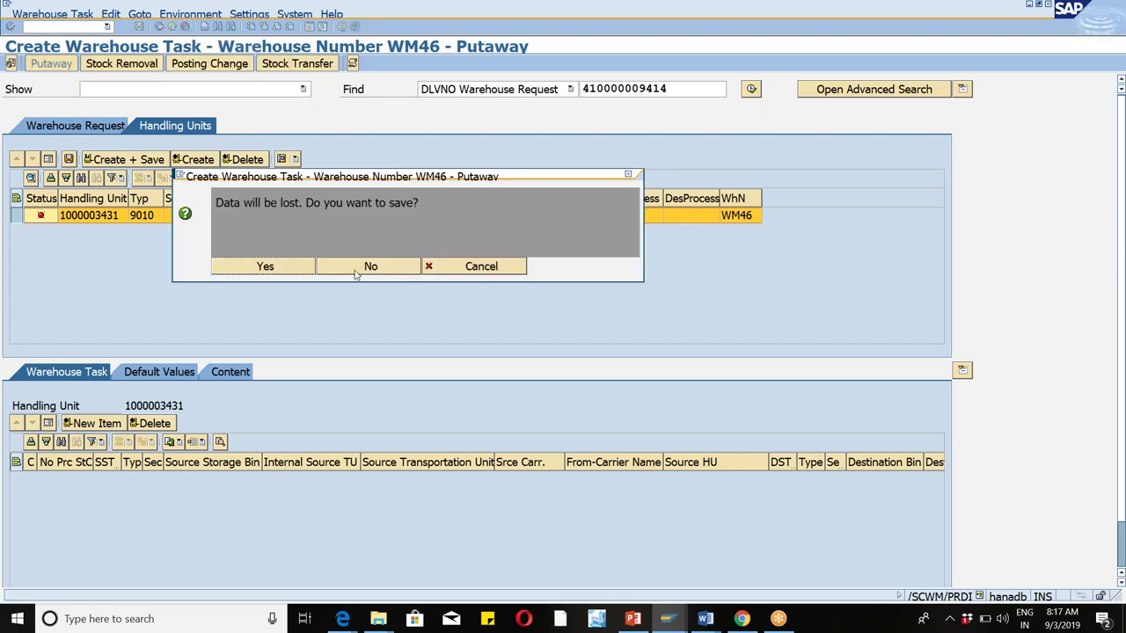
pyautogui.click(368, 267)
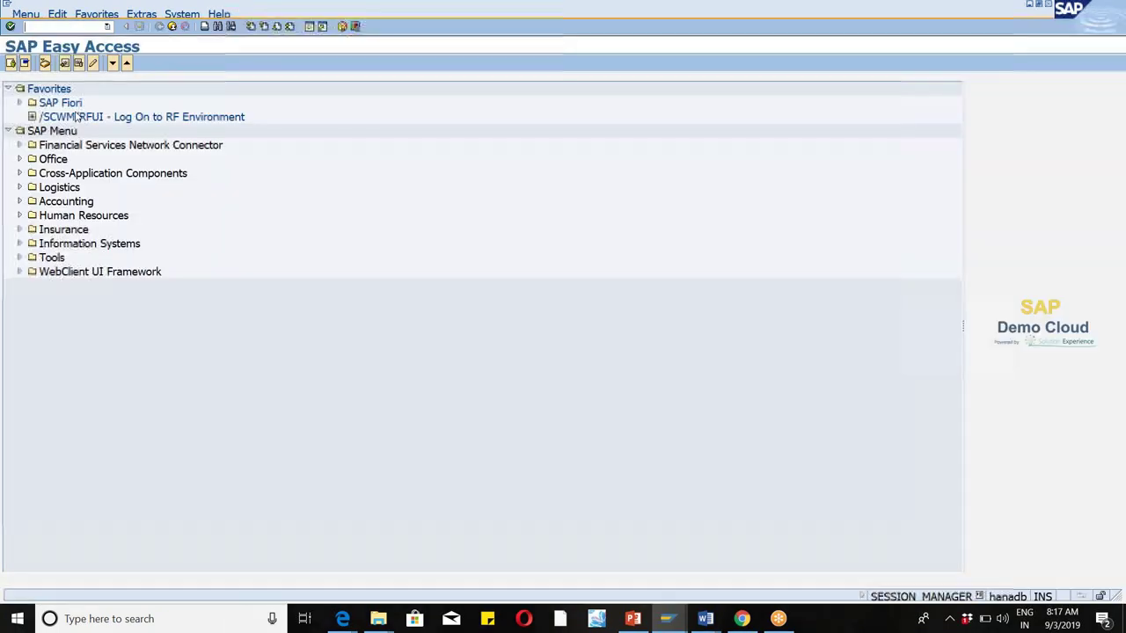
# Run transaction SPRO, open the SAP Reference IMG and expand SCM Extended Warehouse Management down to Extended Warehouse Management.
pyautogui.write('SPRO')
pyautogui.press('Return')
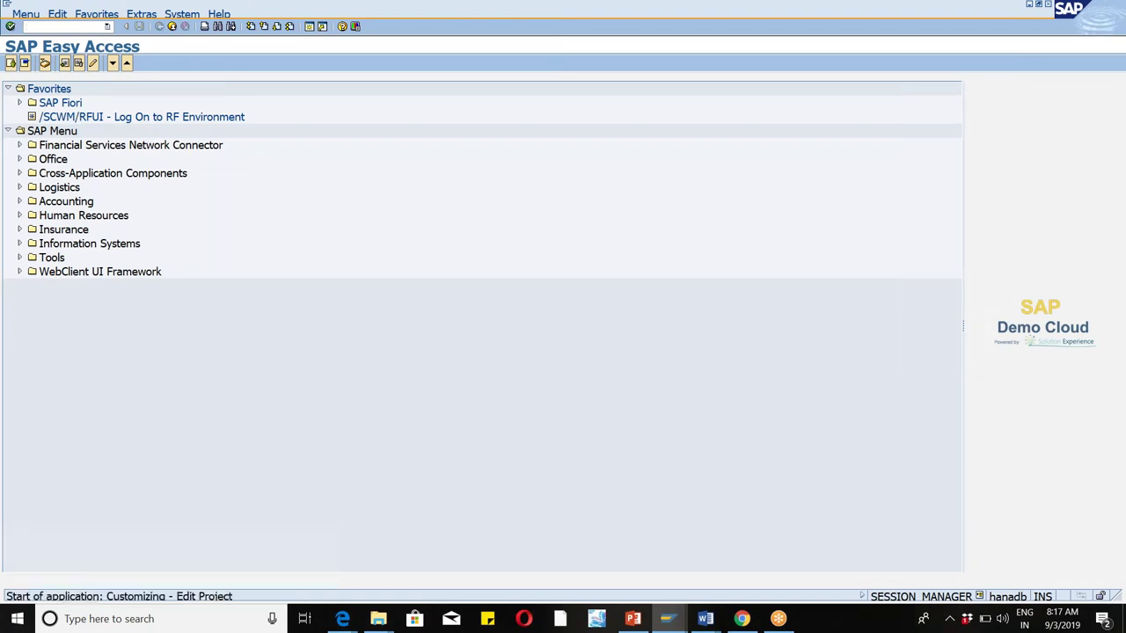
pyautogui.click(70, 63)
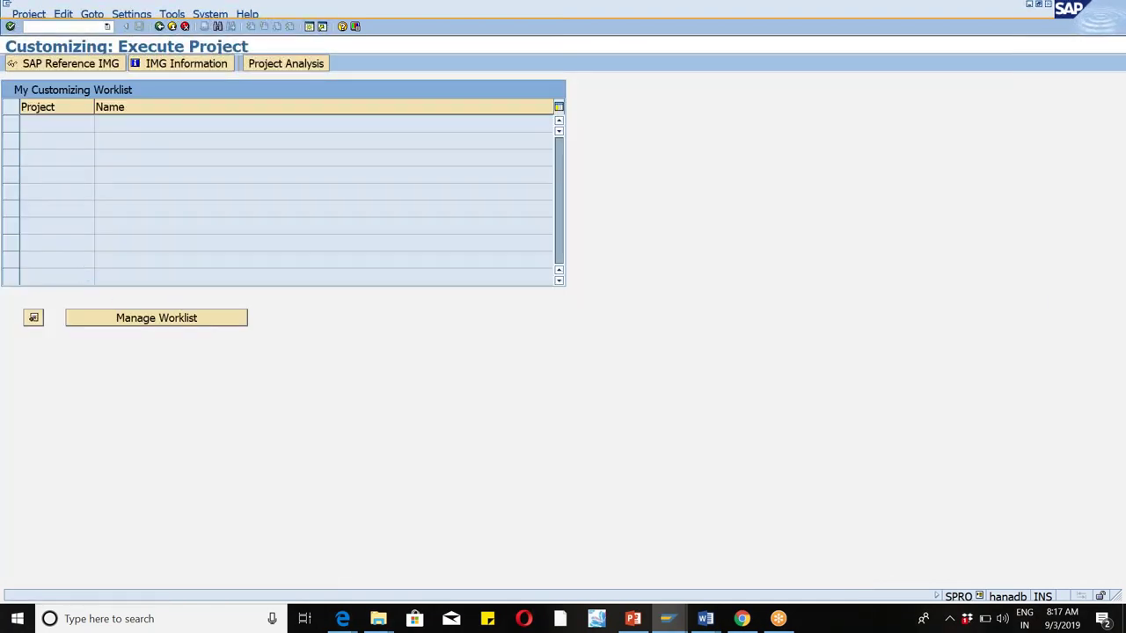
pyautogui.click(19, 472)
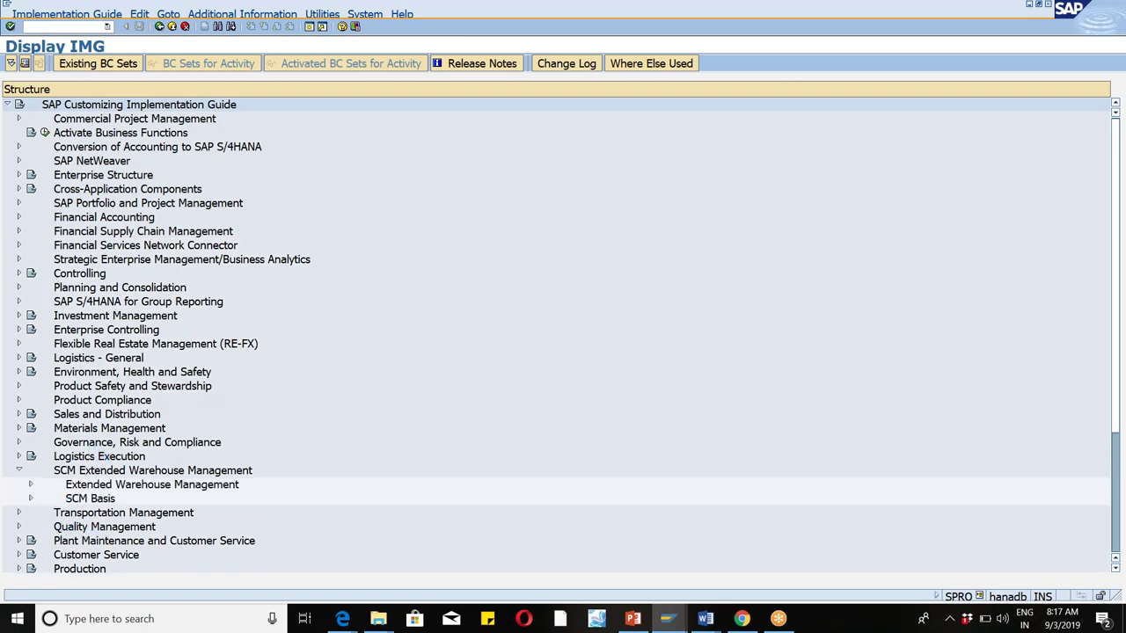
pyautogui.click(30, 485)
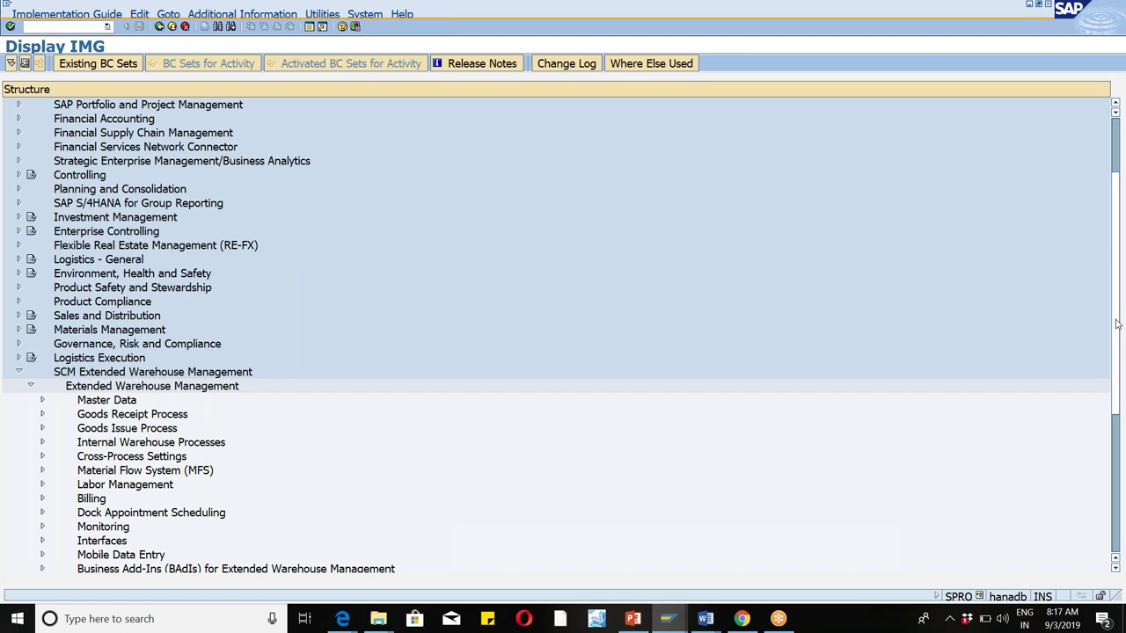
pyautogui.scroll(-4, 1115, 347)
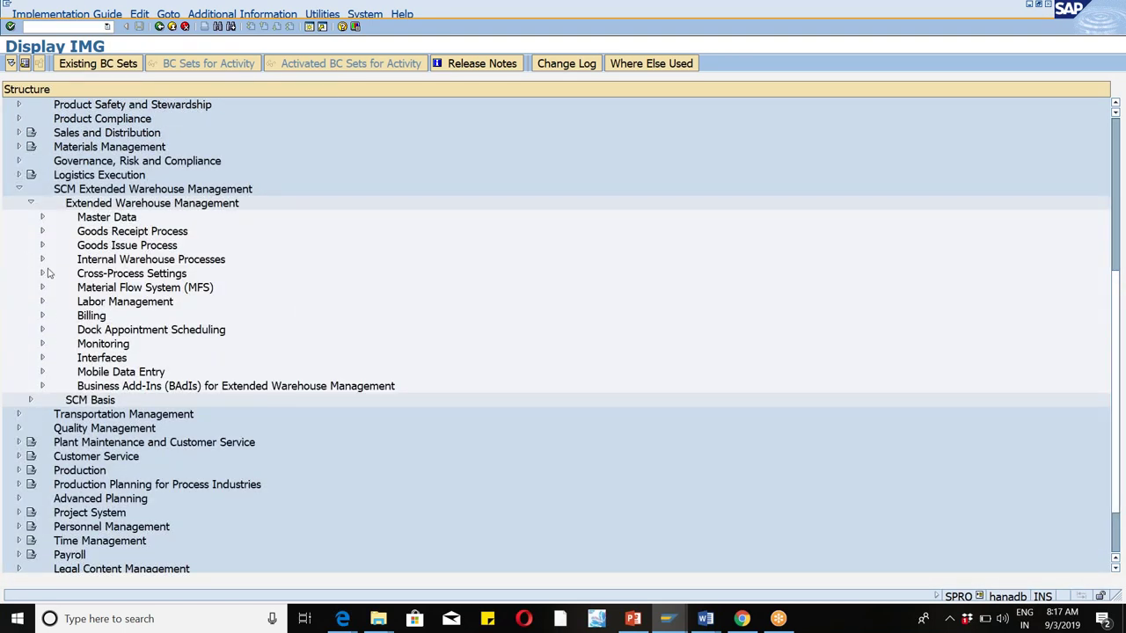
# Open the activity Assign Storage Bin Types to Storage Types under Goods Receipt Process, Strategies, Storage Bin Determination.
pyautogui.click(41, 218)
pyautogui.click(41, 219)
pyautogui.click(42, 232)
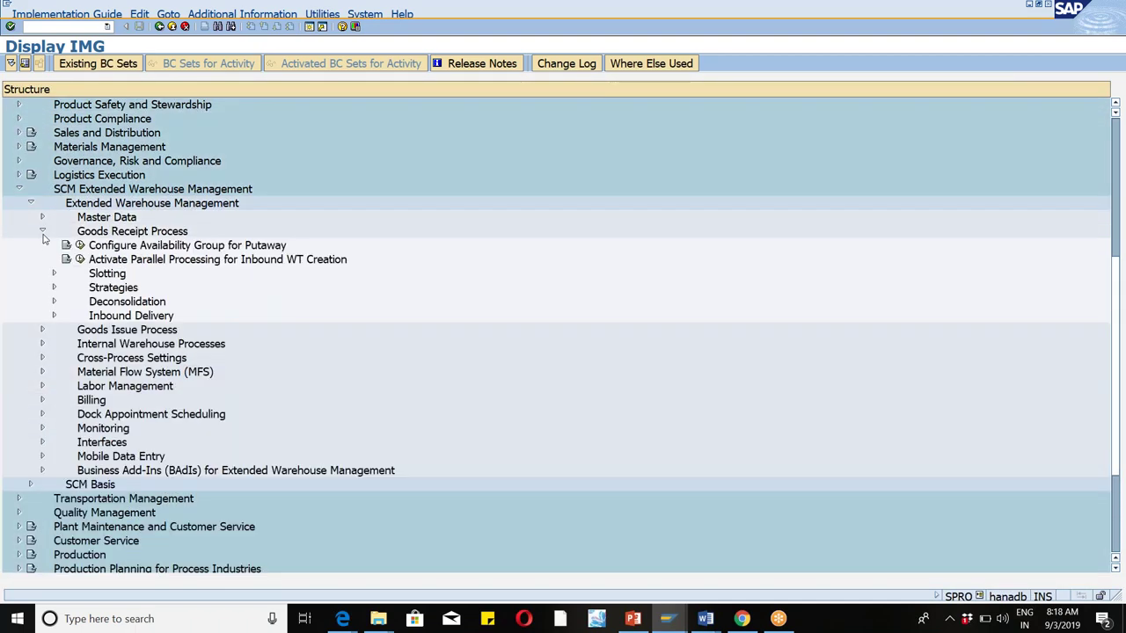
pyautogui.click(53, 287)
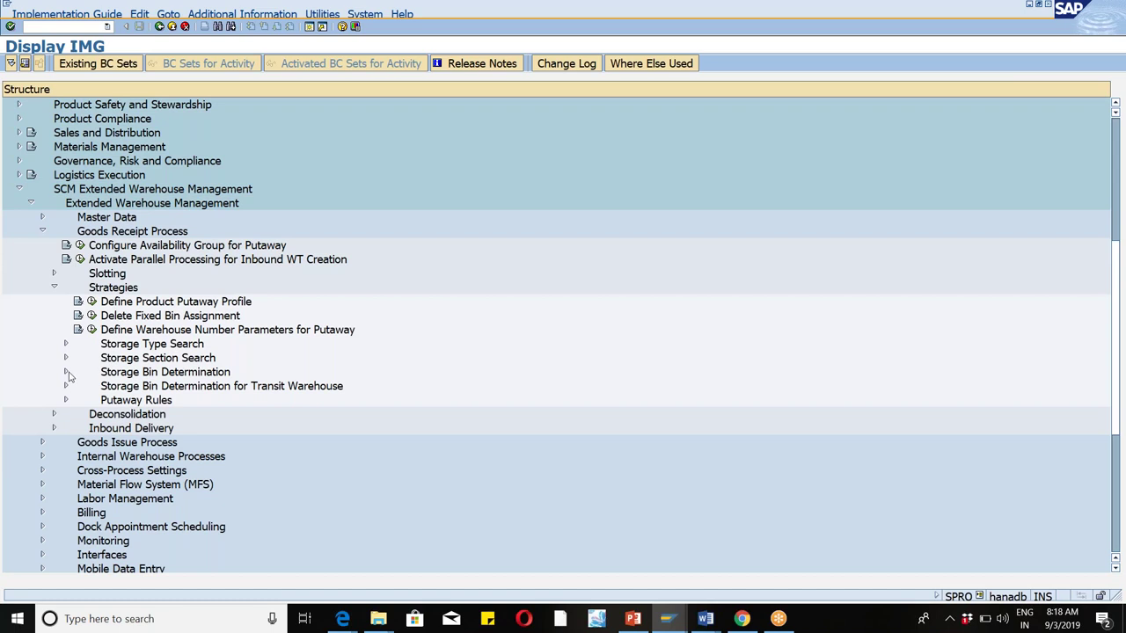
pyautogui.click(66, 372)
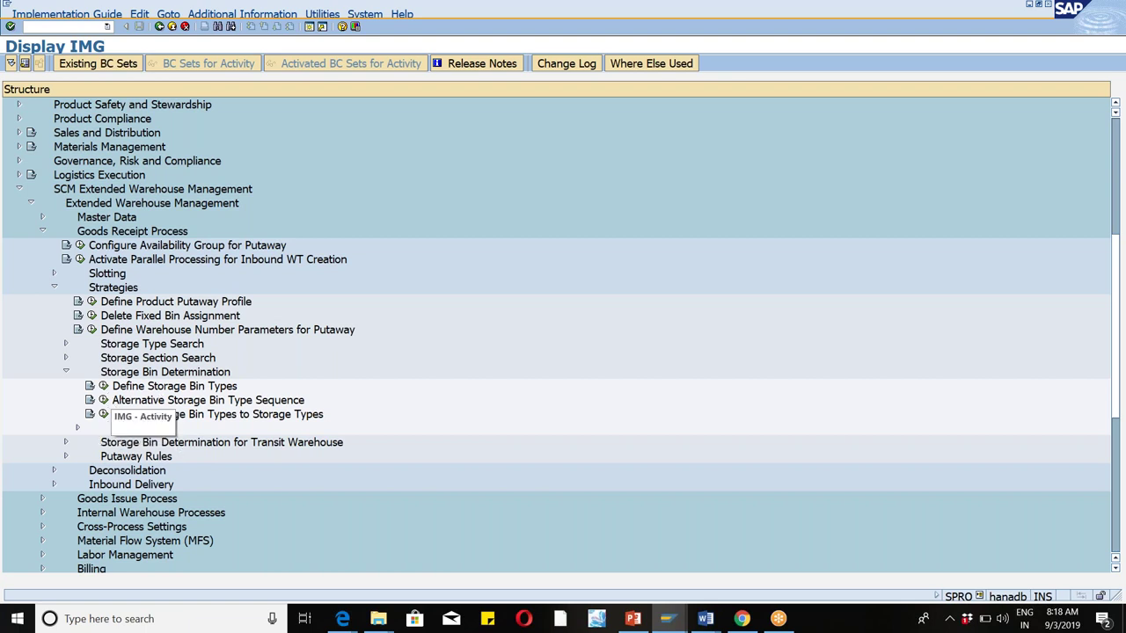
pyautogui.click(78, 428)
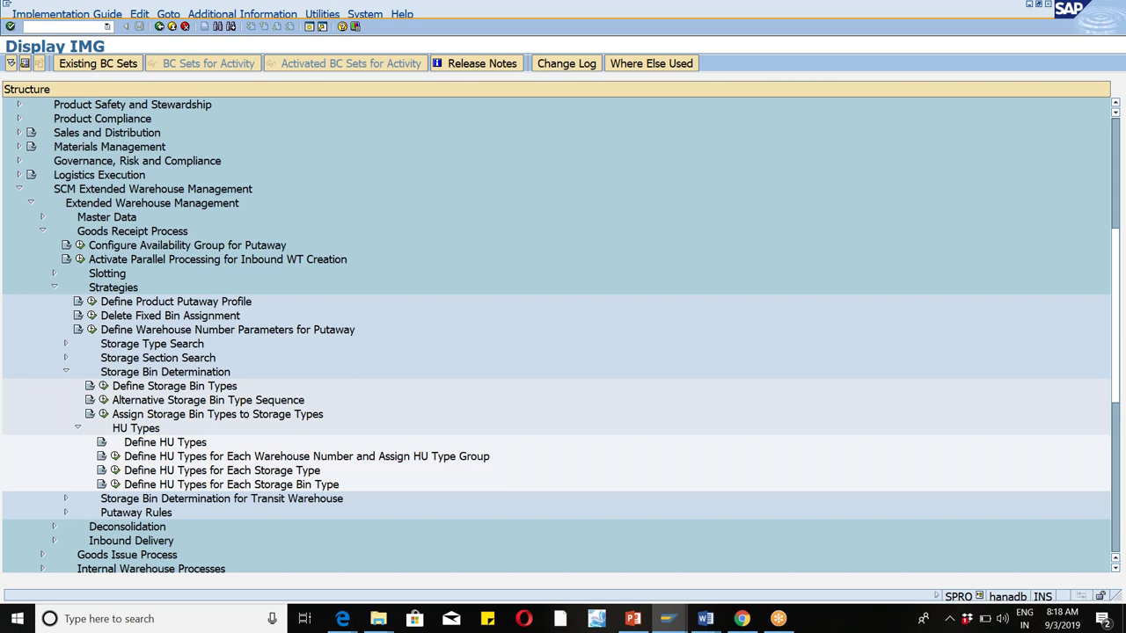
pyautogui.click(77, 428)
pyautogui.click(103, 415)
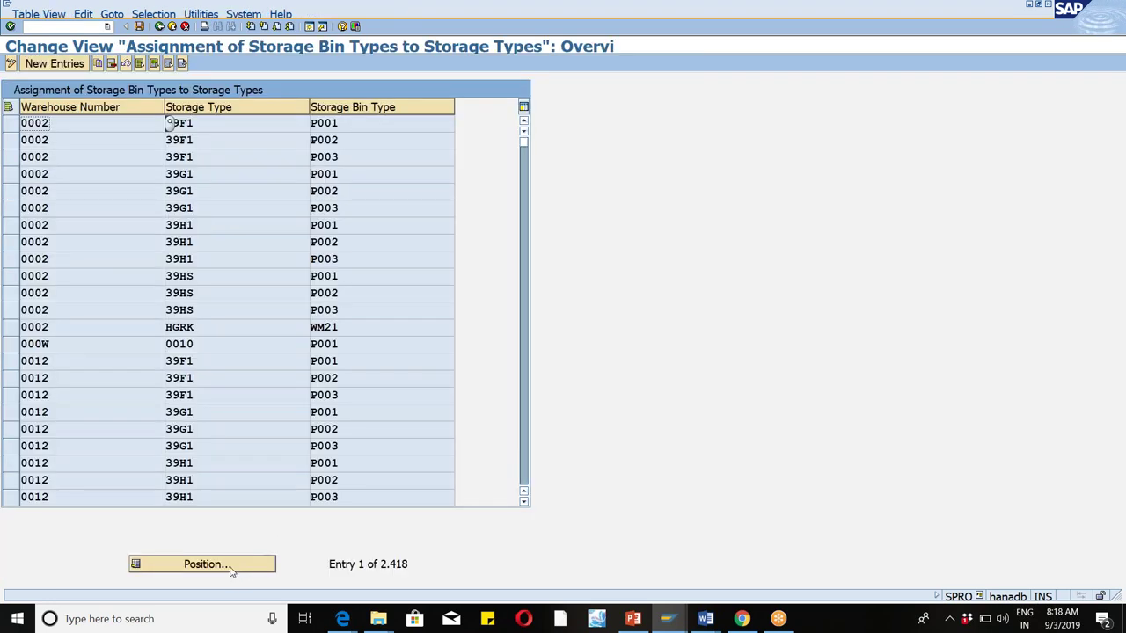
# Position the bin type assignment list at warehouse WM46 and storage type LOSC.
pyautogui.click(205, 564)
pyautogui.write('WM46')
pyautogui.press('Tab')
pyautogui.write('39F1')
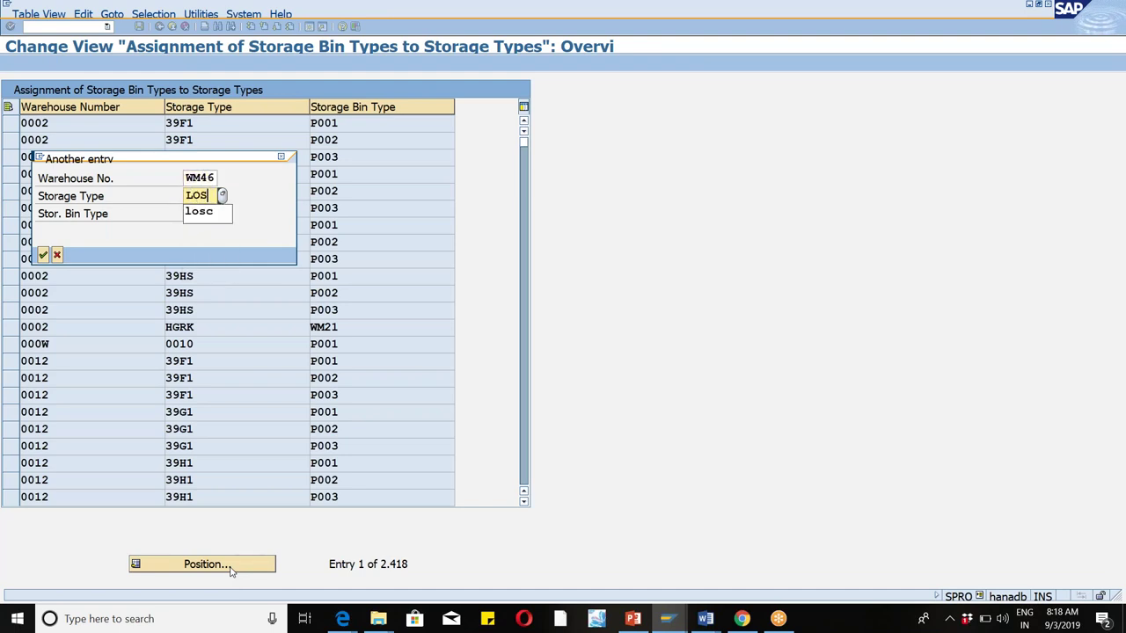
pyautogui.press('Return')
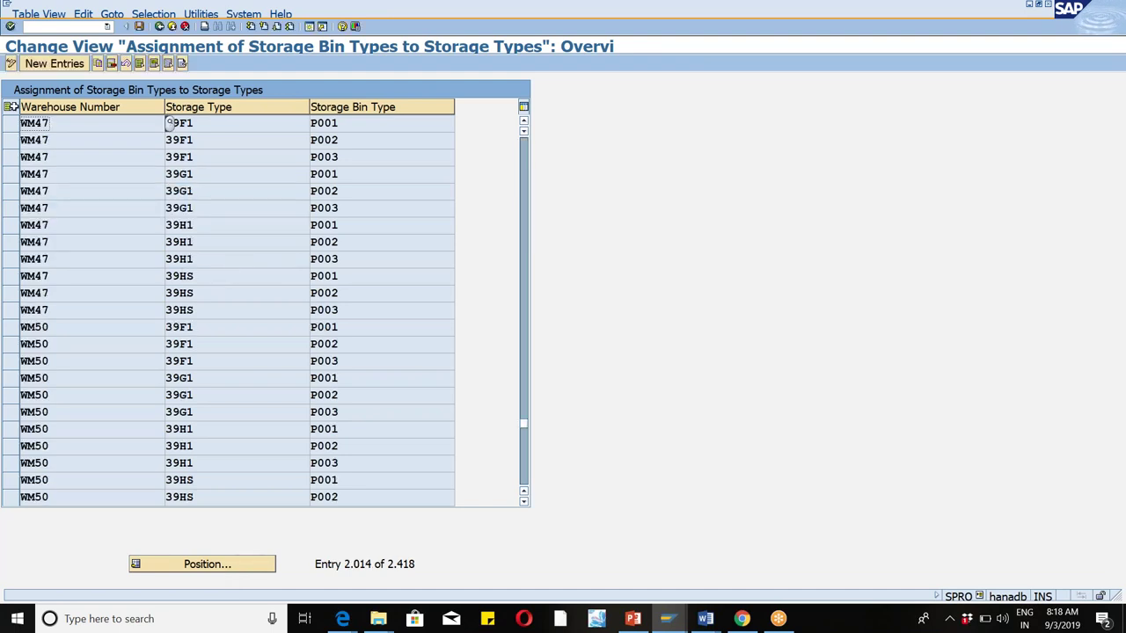
# Copy the first WM47 assignment to storage type LOSC with bin type B001, and save it under the proposed customizing request.
pyautogui.click(11, 123)
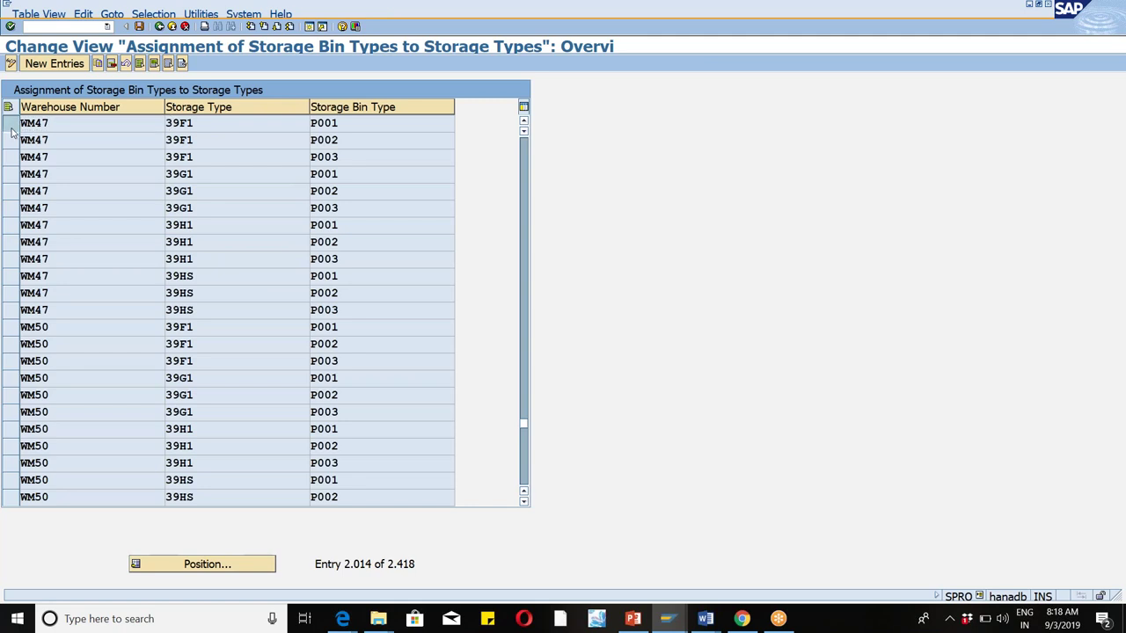
pyautogui.click(97, 66)
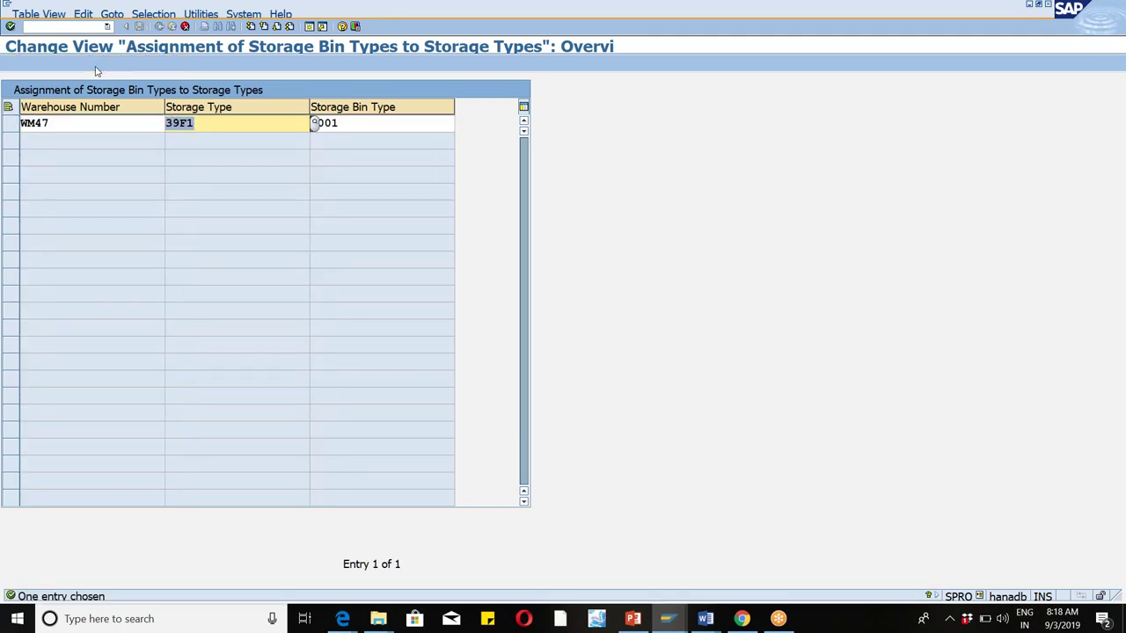
pyautogui.write('LOSC')
pyautogui.press('Tab')
pyautogui.write('B001')
pyautogui.press('Return')
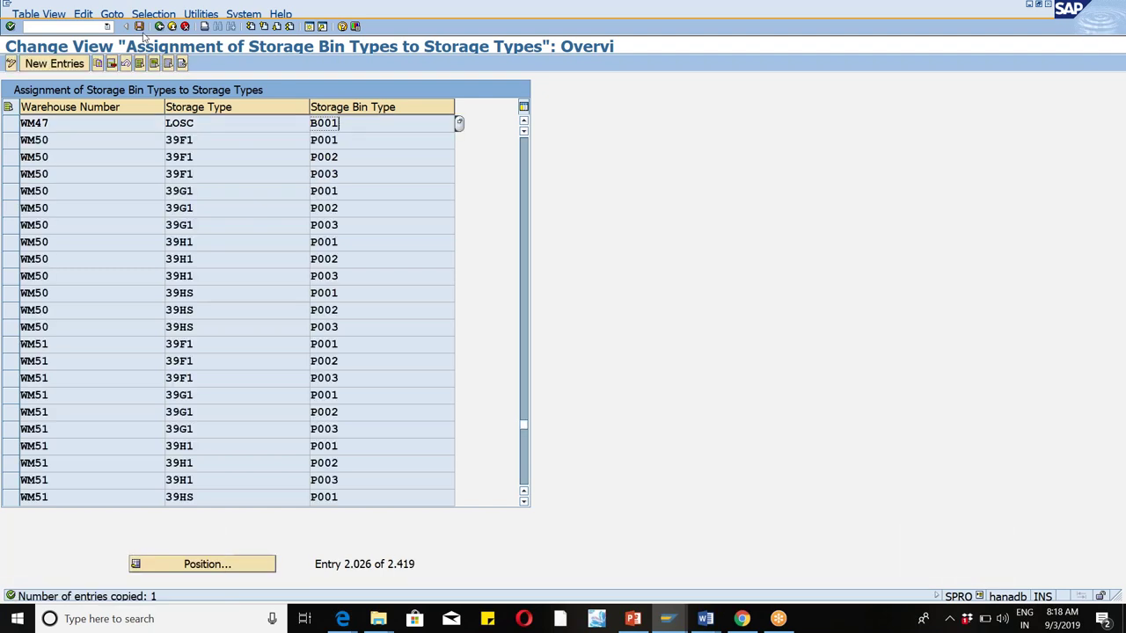
pyautogui.click(146, 27)
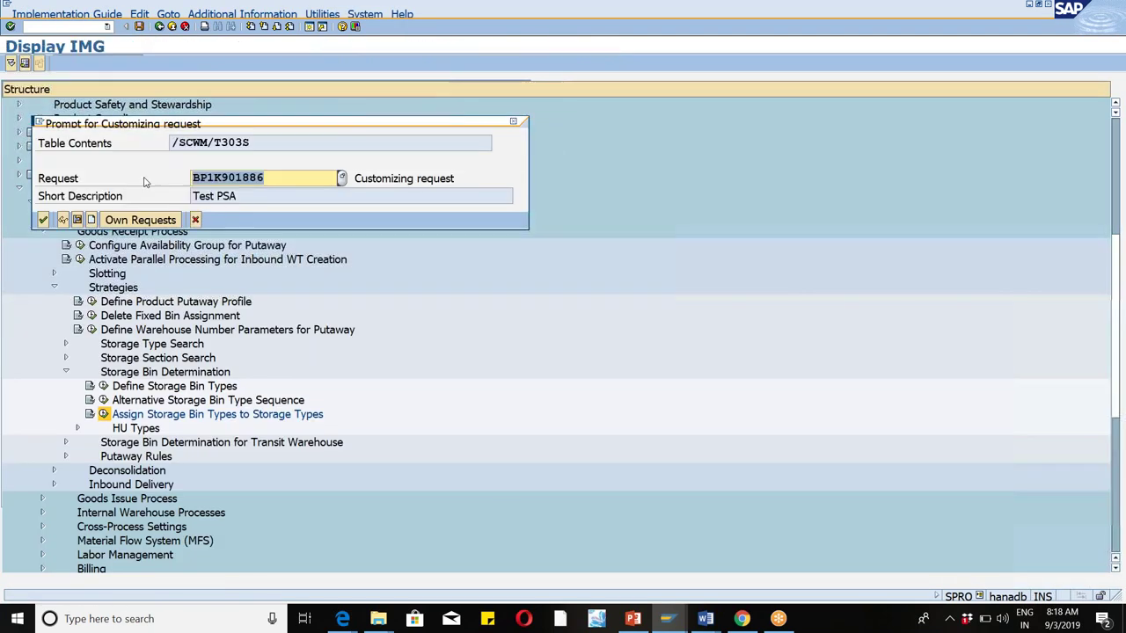
pyautogui.click(43, 219)
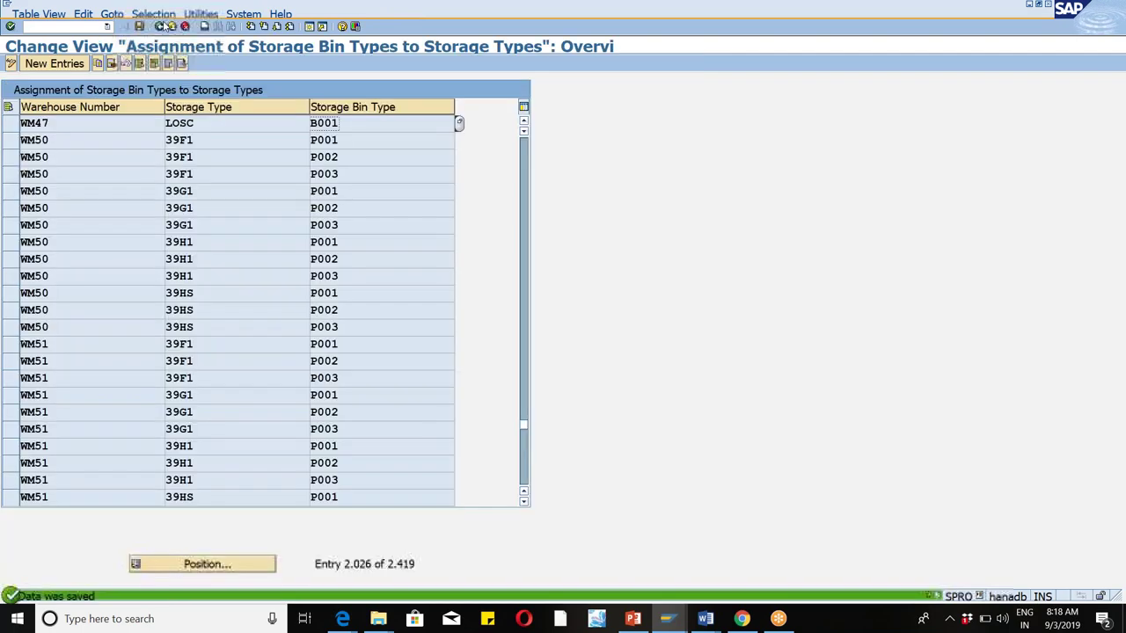
pyautogui.click(160, 28)
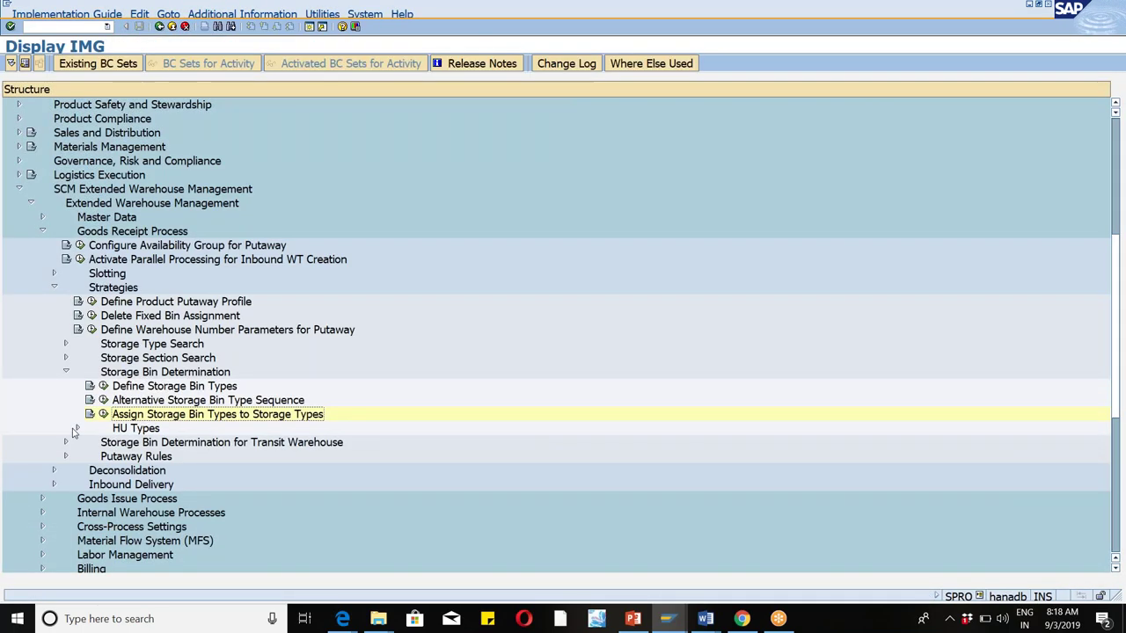
# Reopen the bin type assignments at warehouse WM46 and copy the 39F1 entry with bin type P001 to storage type LOSC.
pyautogui.click(77, 429)
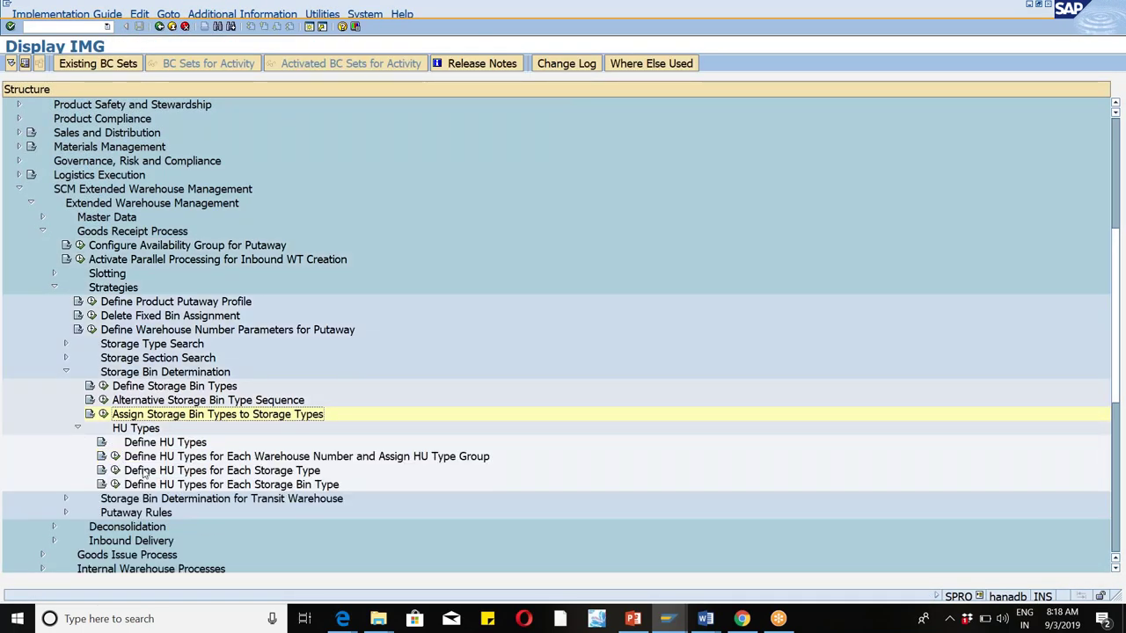
pyautogui.click(103, 414)
pyautogui.click(205, 564)
pyautogui.write('wm46')
pyautogui.press('Return')
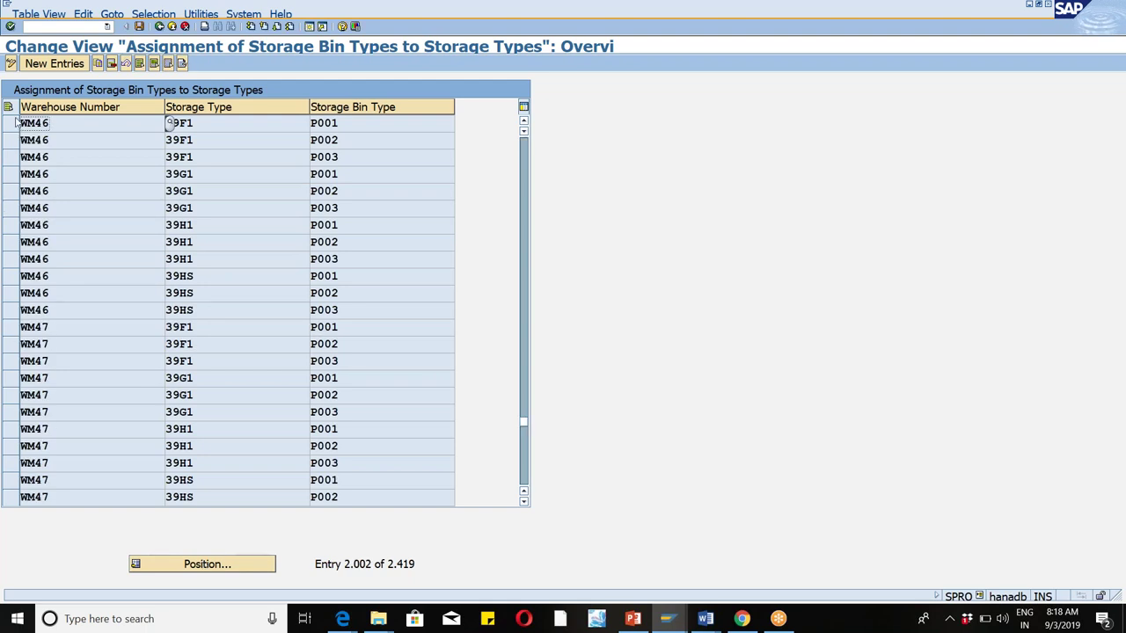
pyautogui.click(10, 123)
pyautogui.click(99, 63)
pyautogui.press('Tab')
pyautogui.write('LO')
pyautogui.press('Return')
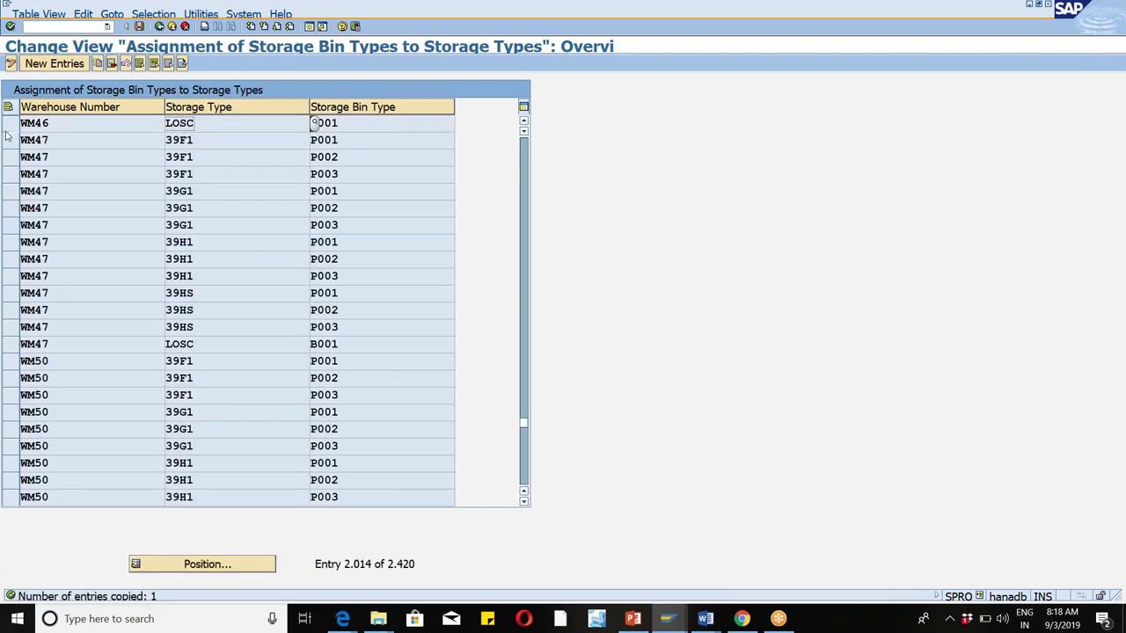
# Copy the WM46 LOSC assignment with storage bin type B001, and save it under the proposed customizing request.
pyautogui.click(7, 131)
pyautogui.click(98, 64)
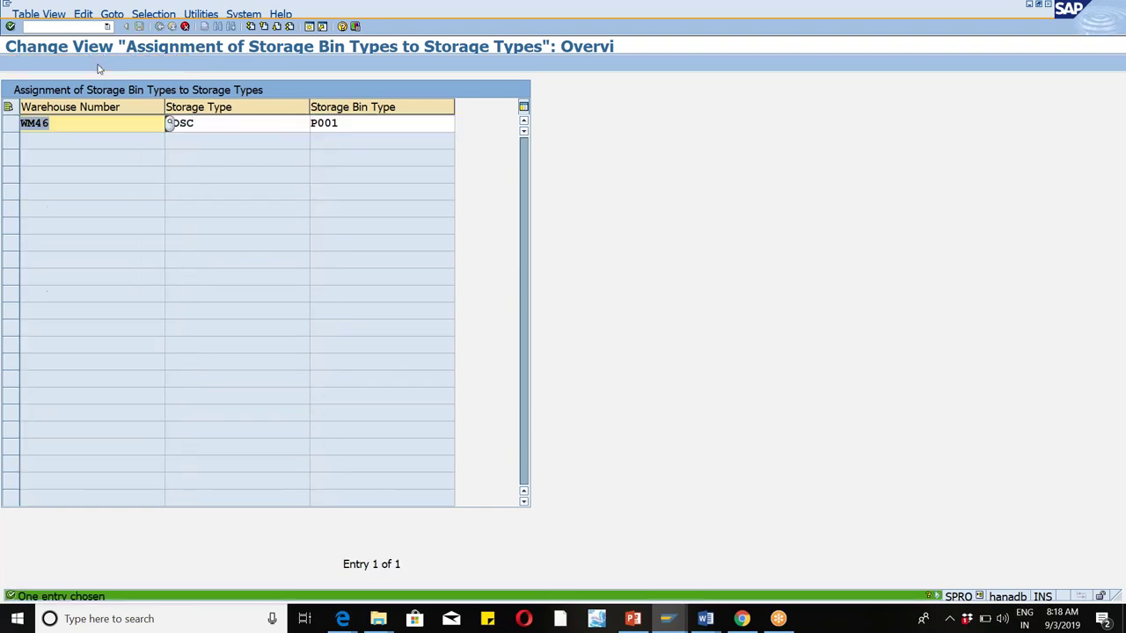
pyautogui.press('Tab')
pyautogui.write('B001')
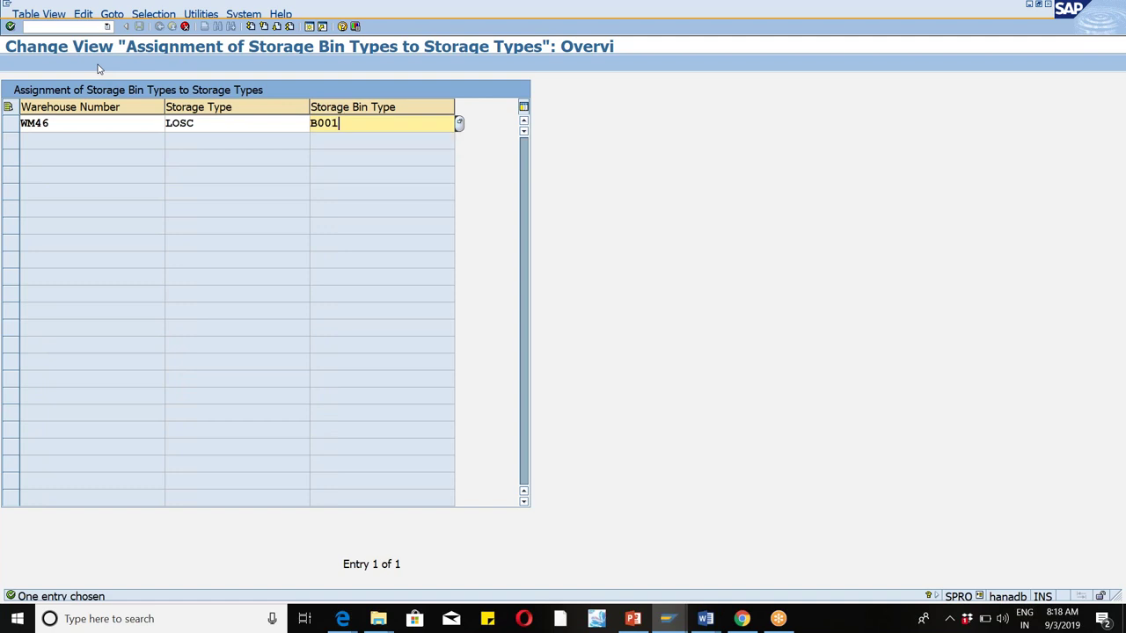
pyautogui.press('Return')
pyautogui.hotkey('ctrl', 's')
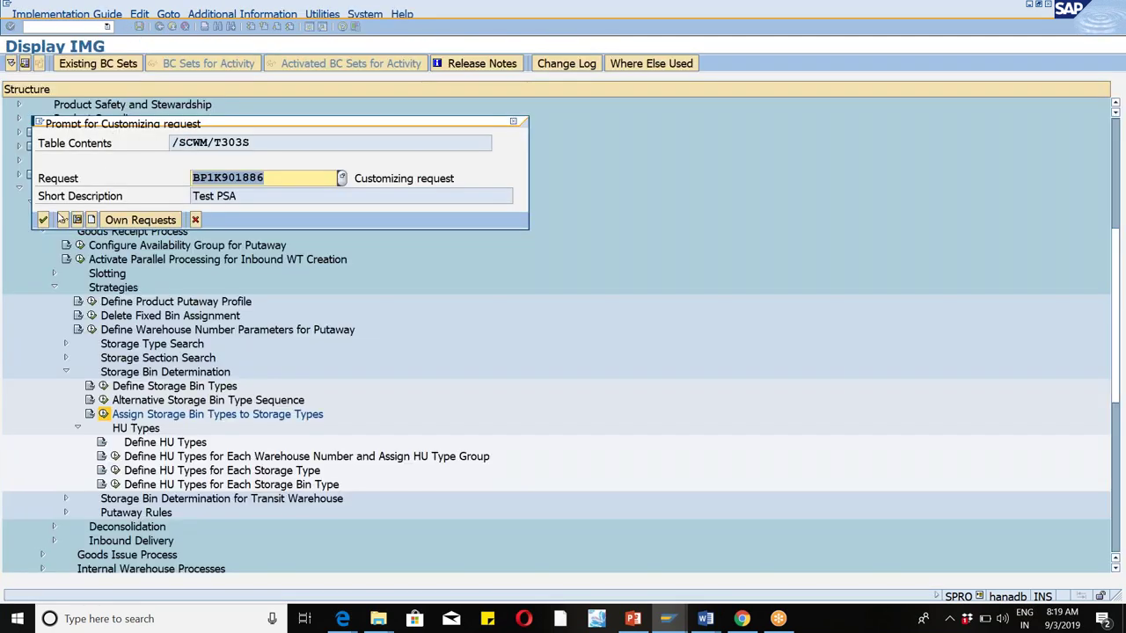
pyautogui.click(43, 219)
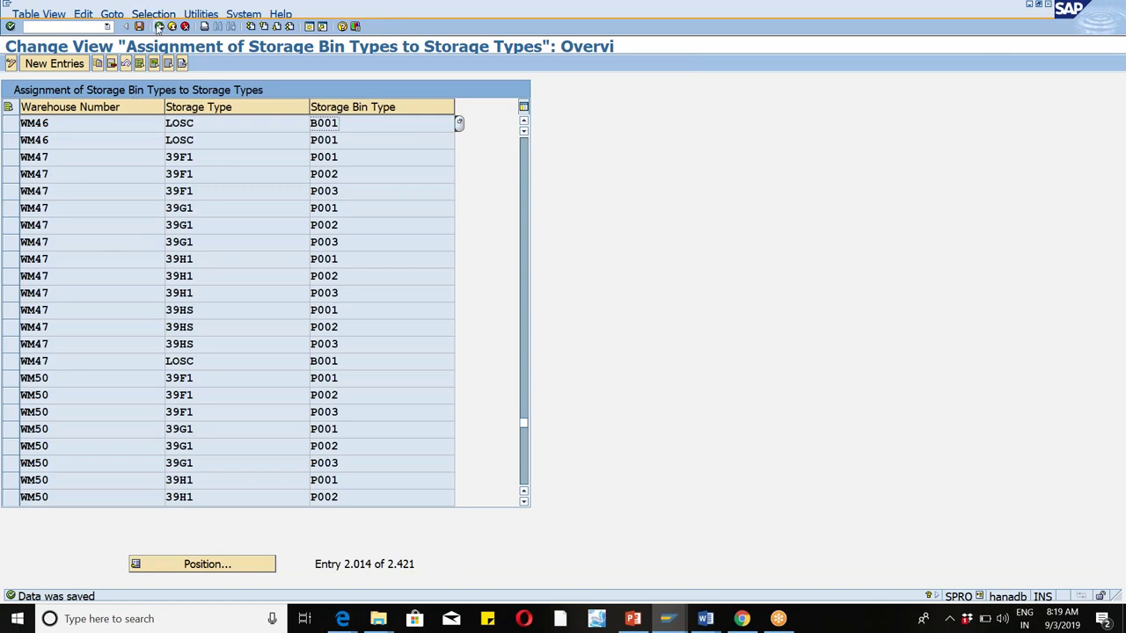
pyautogui.click(159, 26)
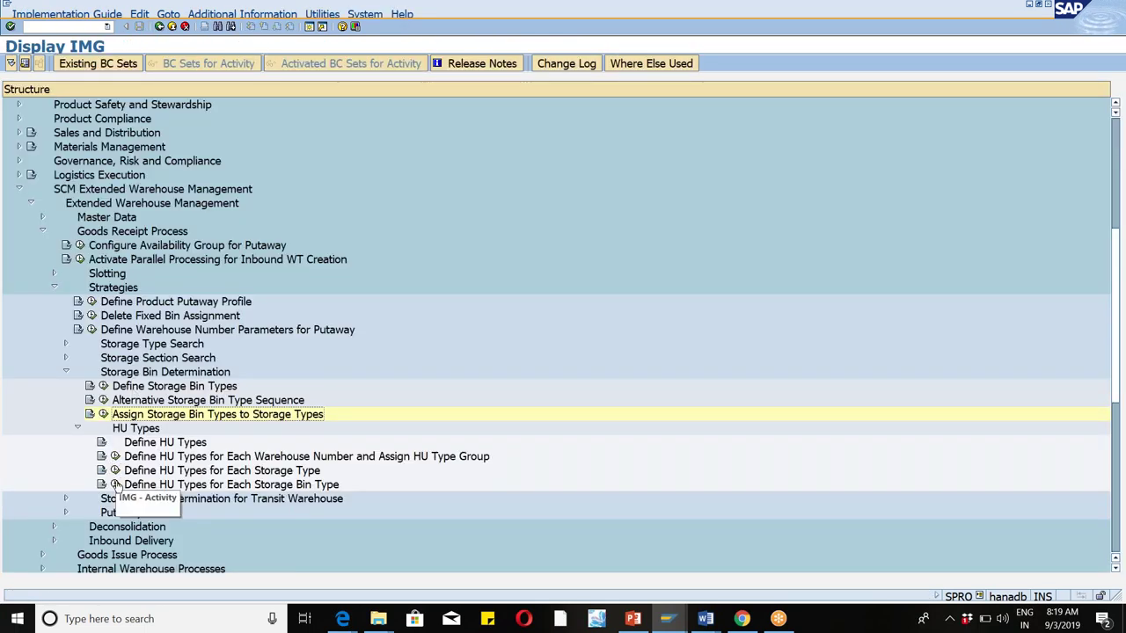
# Open the activity Define HU Types for Each Storage Type and find the WM46 entry for storage type DEC1.
pyautogui.click(114, 471)
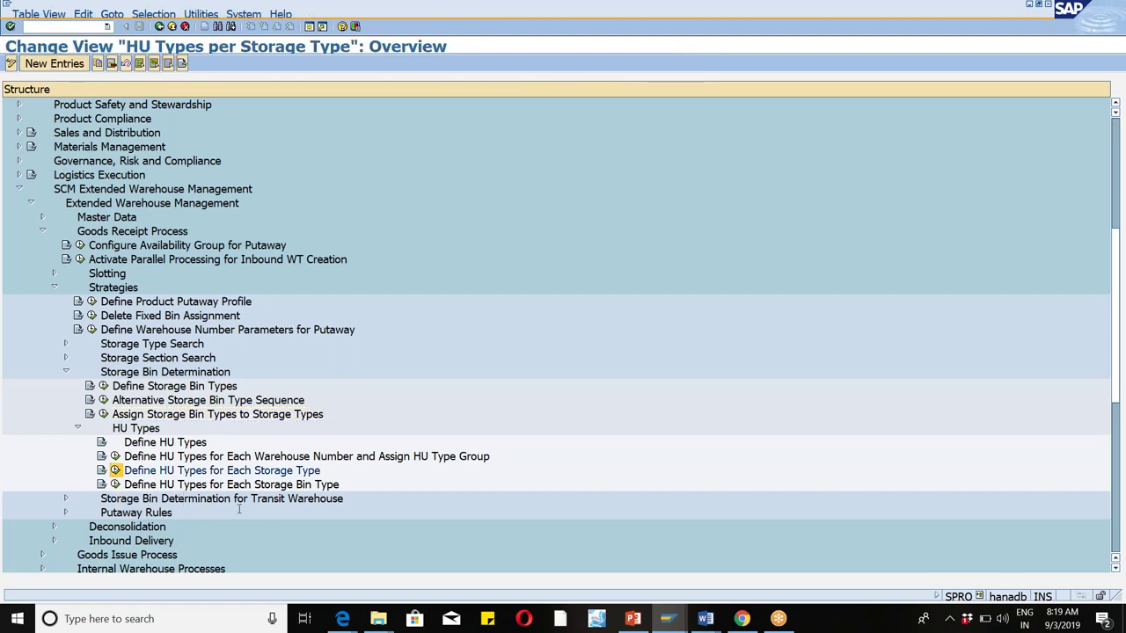
pyautogui.click(202, 564)
pyautogui.write('WM46')
pyautogui.press('Tab')
pyautogui.write('T060')
pyautogui.press('Return')
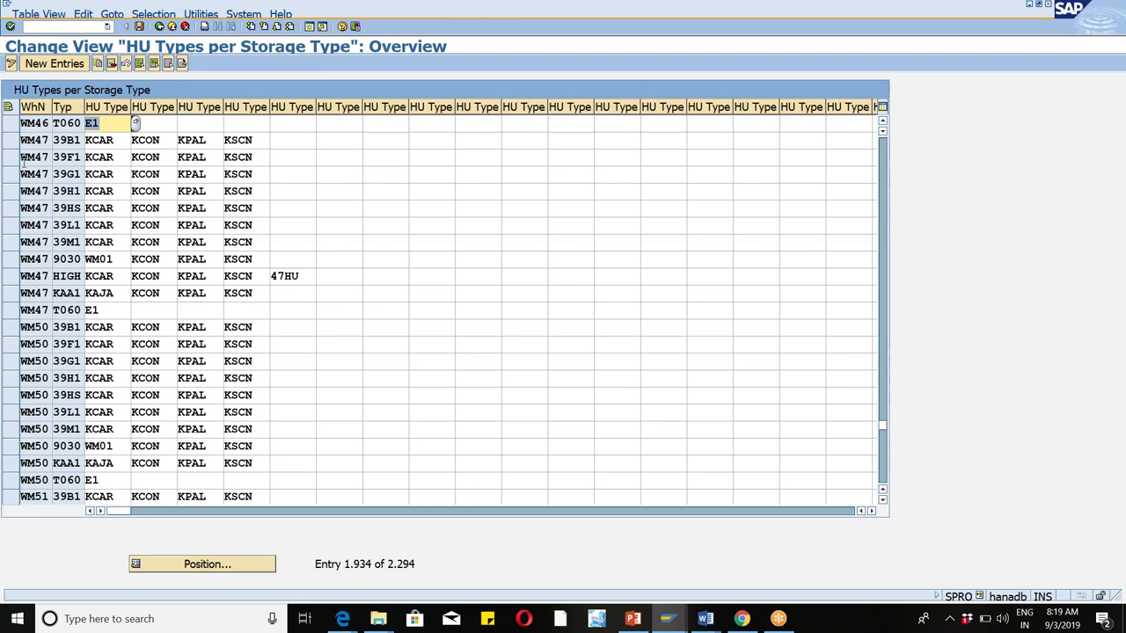
pyautogui.click(883, 124)
pyautogui.click(884, 124)
pyautogui.click(883, 125)
pyautogui.click(883, 124)
pyautogui.click(883, 124)
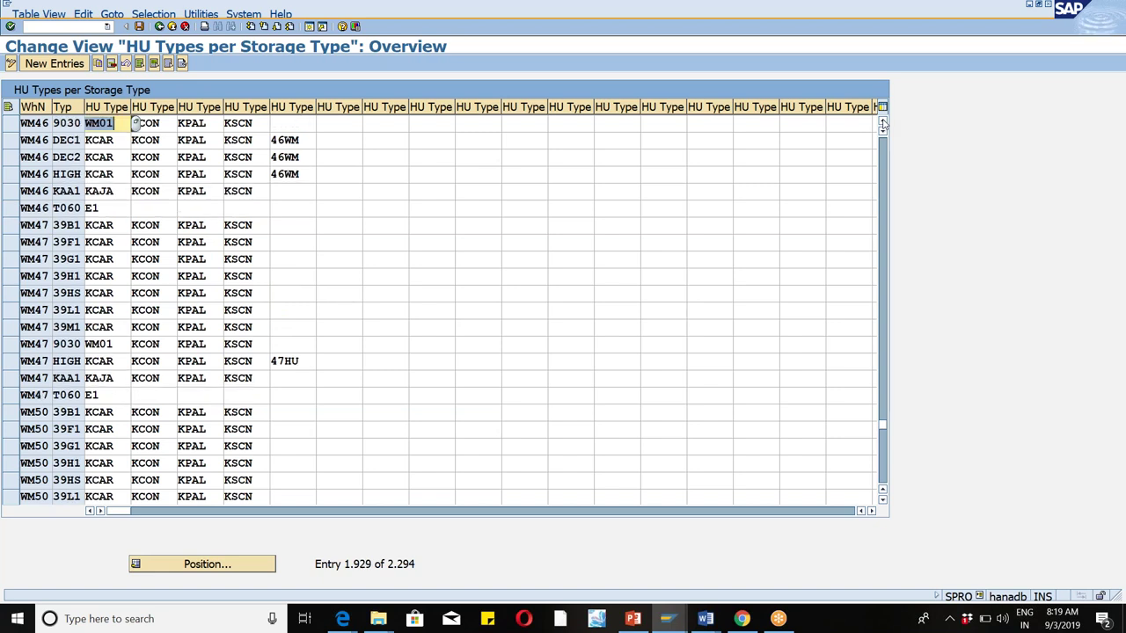
# Copy the WM46 DEC1 entry with its HU types to storage type LOSC, save it and return to the IMG.
pyautogui.click(10, 141)
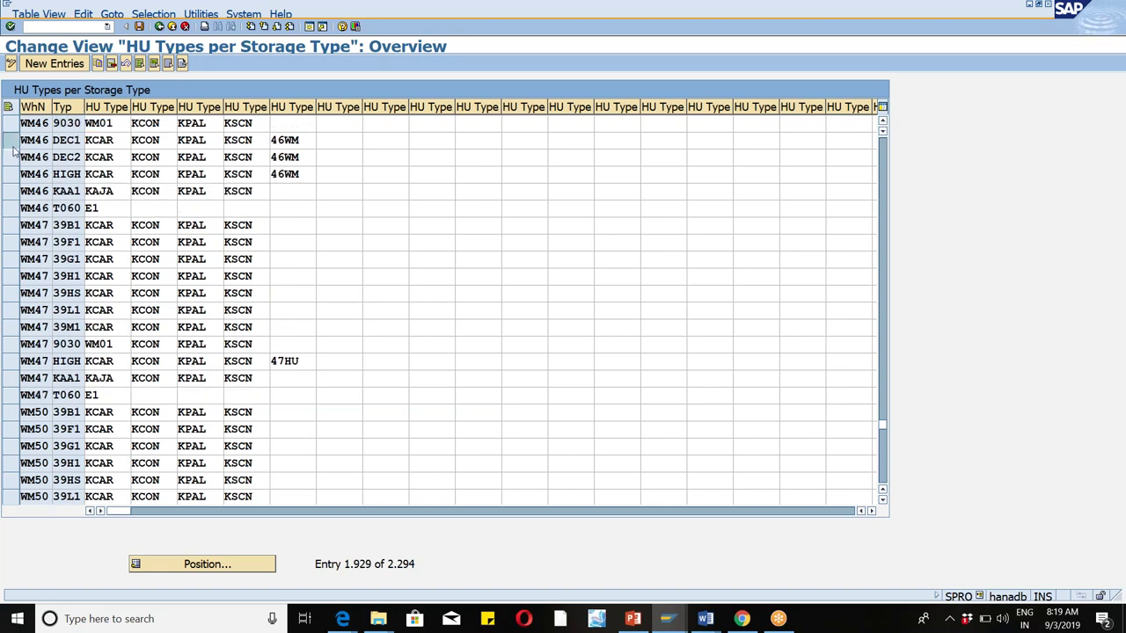
pyautogui.click(99, 64)
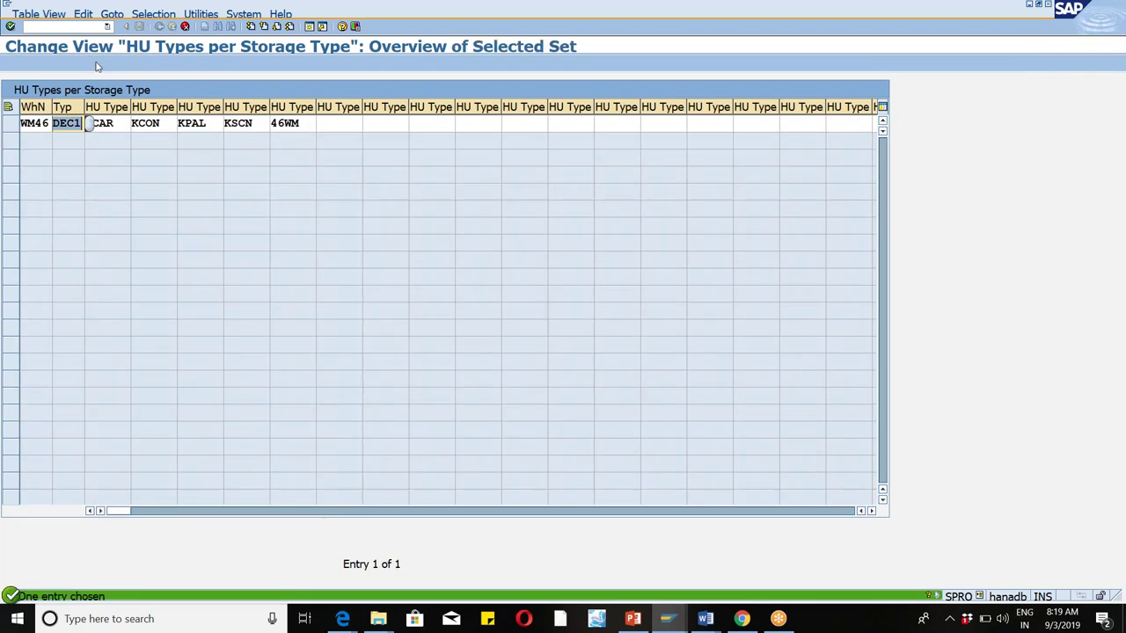
pyautogui.write('LOSC')
pyautogui.press('Return')
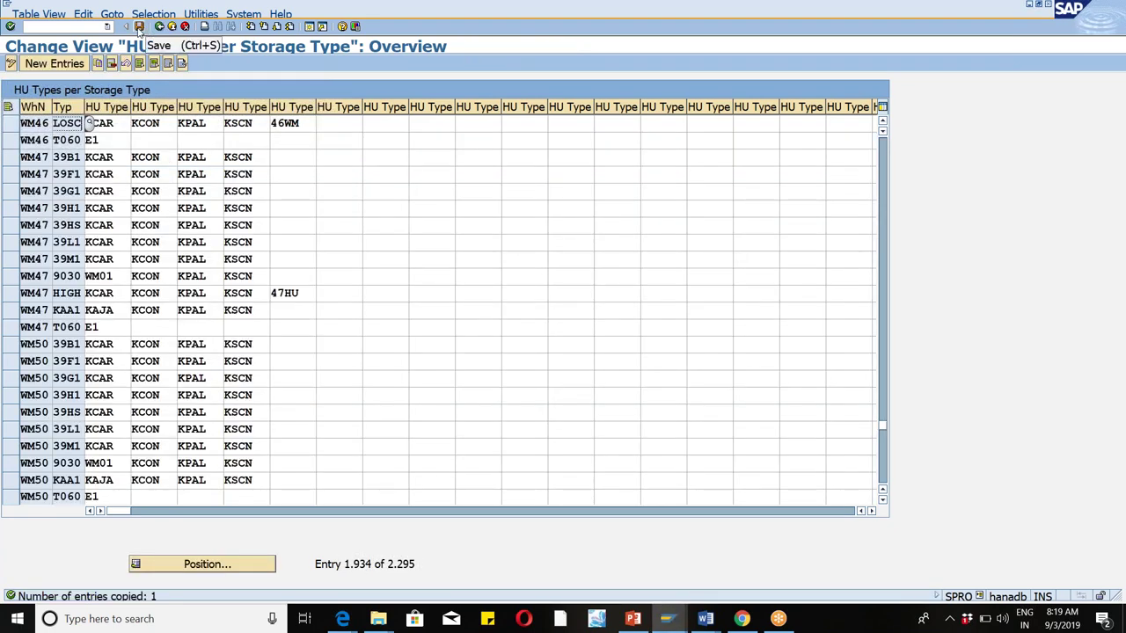
pyautogui.click(139, 27)
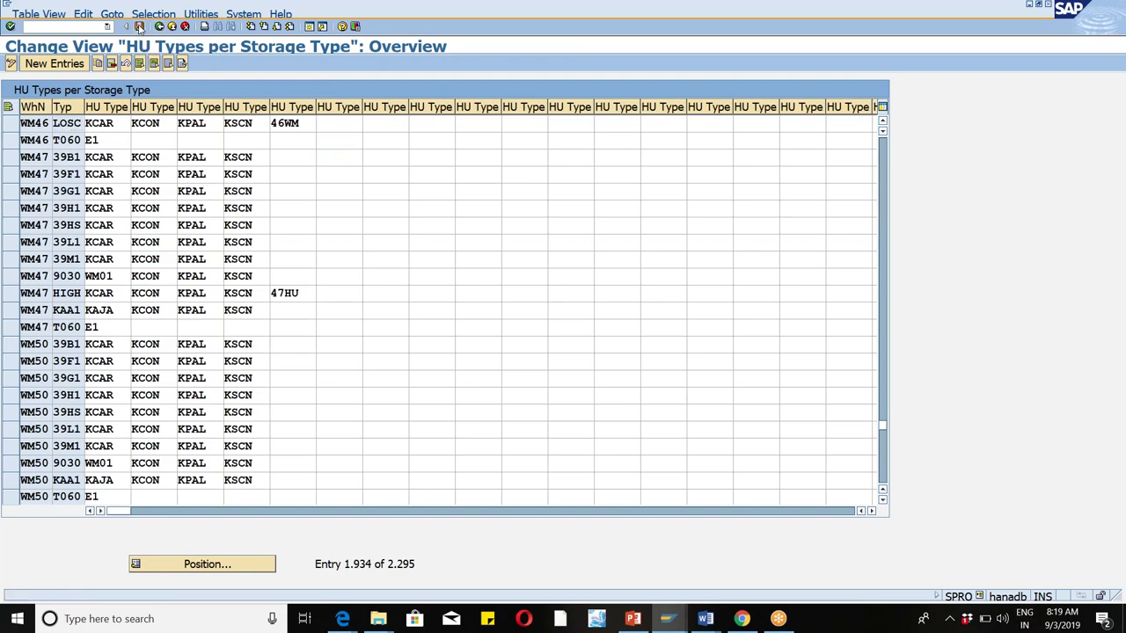
pyautogui.press('Return')
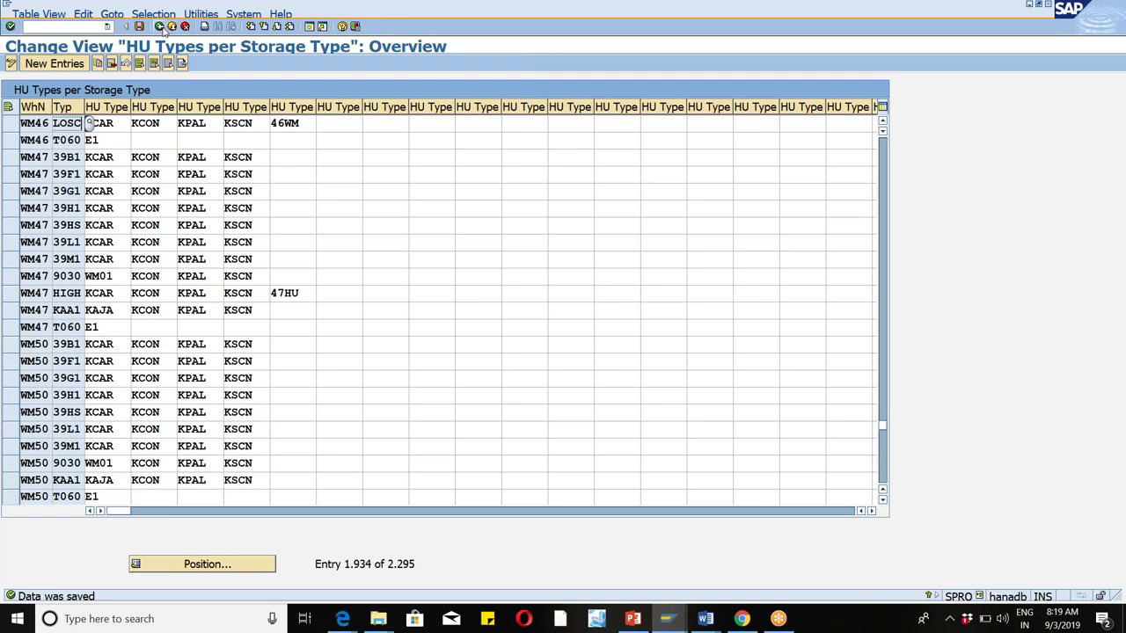
pyautogui.click(160, 26)
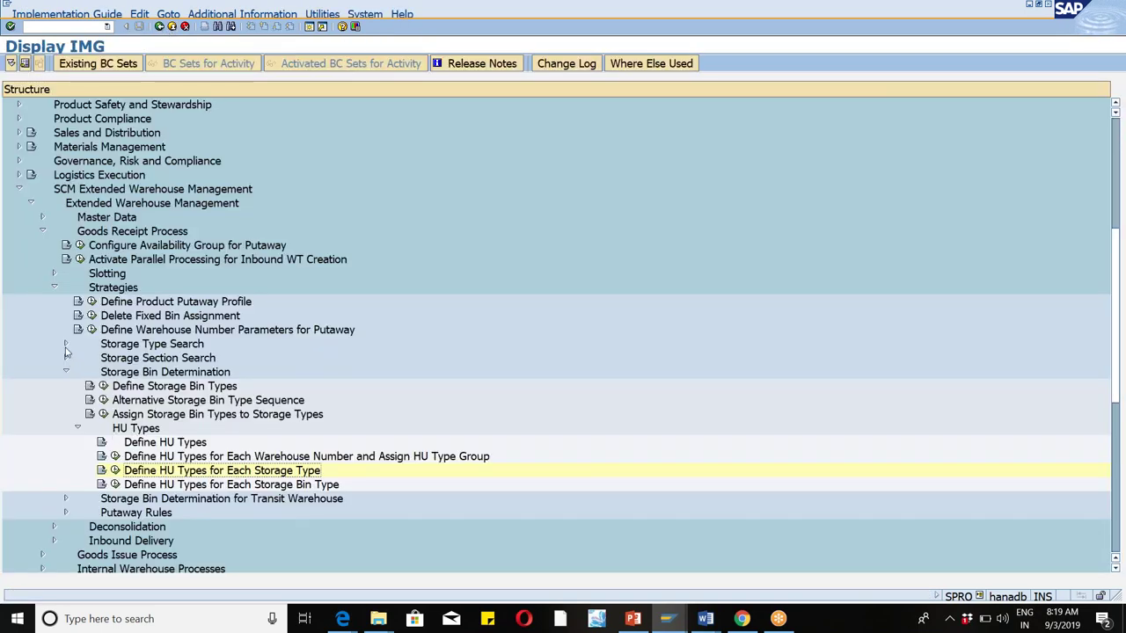
# Open Optimize Access Strategy for Storage Type Search: Putaway under Storage Type Search, positioned at warehouse WM46.
pyautogui.click(65, 344)
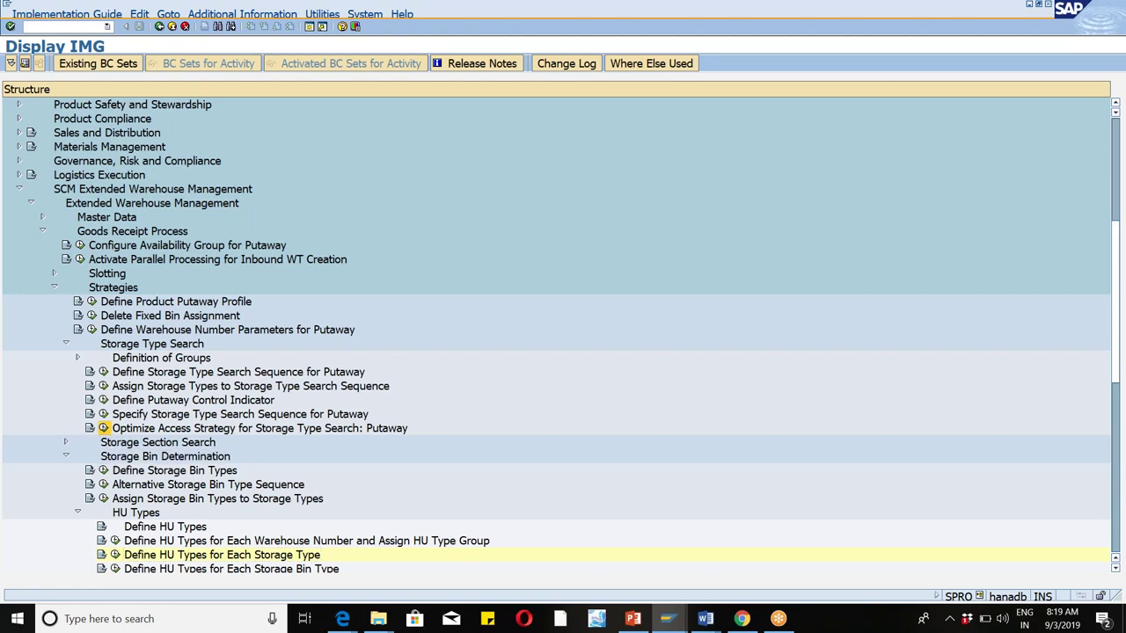
pyautogui.click(103, 428)
pyautogui.click(188, 567)
pyautogui.write('WM46')
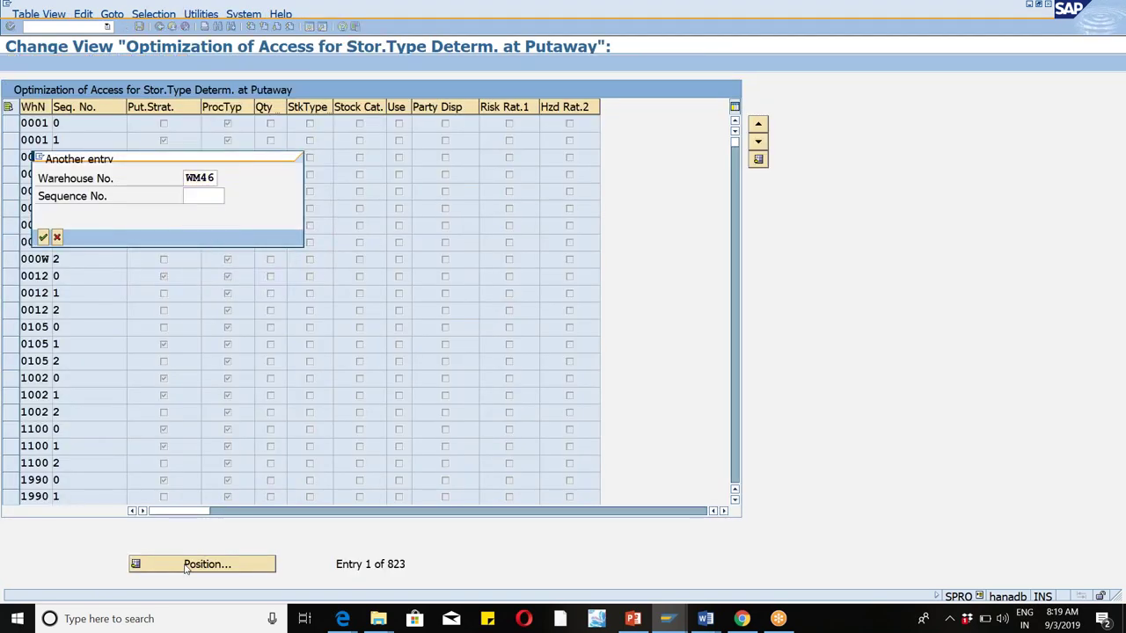
pyautogui.press('Return')
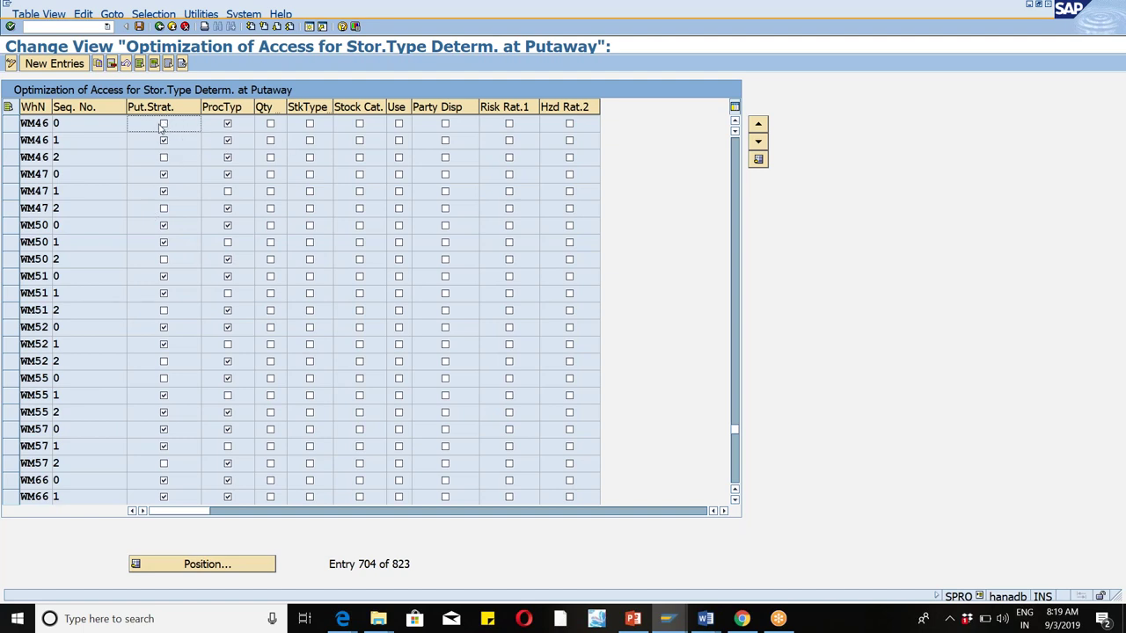
# For WM46, enable the putaway strategy flag for sequence 0, disable it for sequence 1, and save under the customizing request.
pyautogui.click(164, 141)
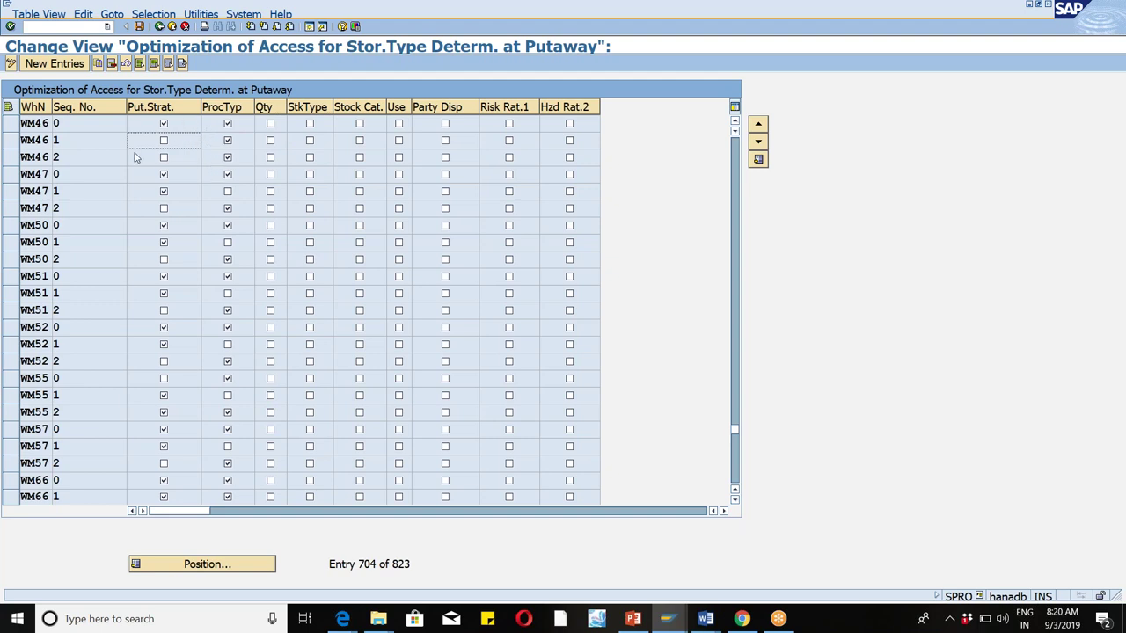
pyautogui.click(141, 26)
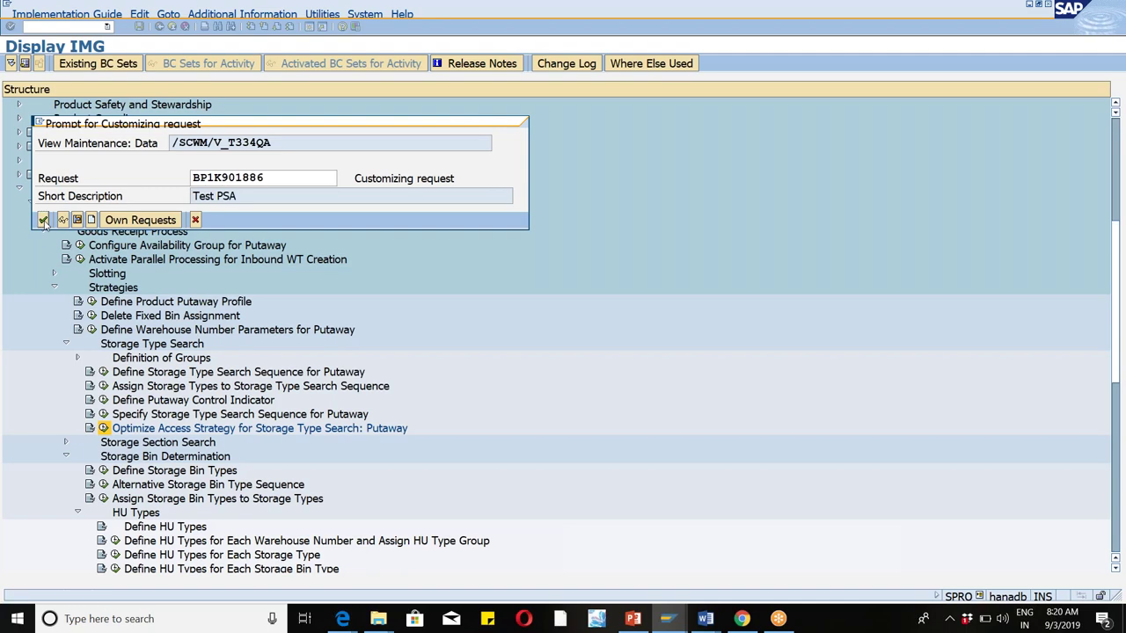
pyautogui.click(42, 220)
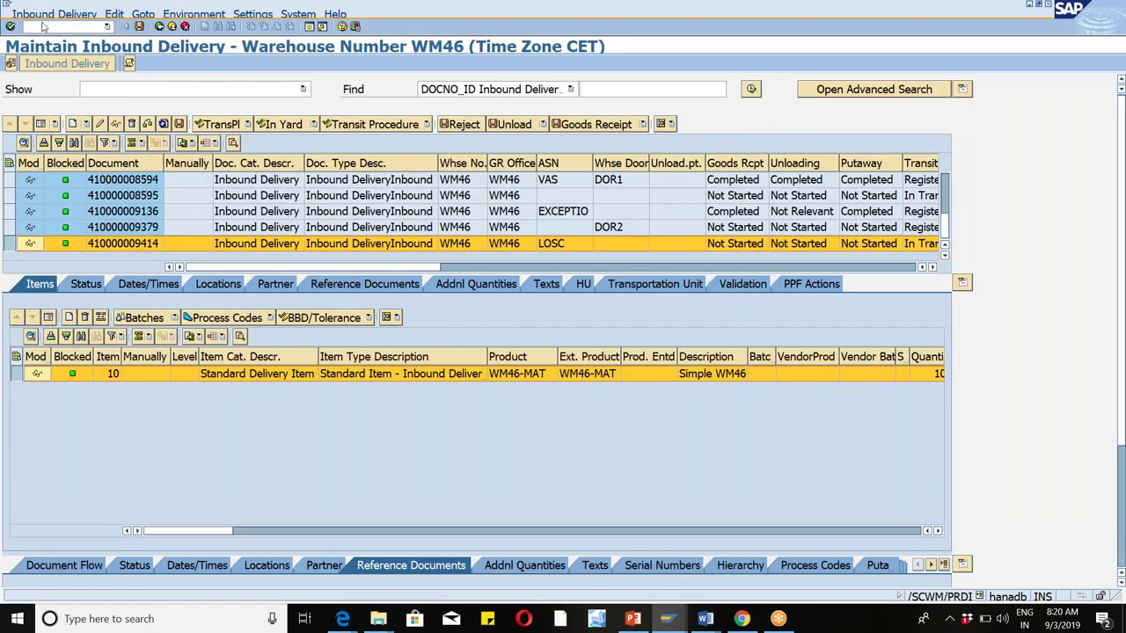
# Try to create the putaway warehouse task for the LOSC inbound delivery's handling unit, and close the log.
pyautogui.click(44, 15)
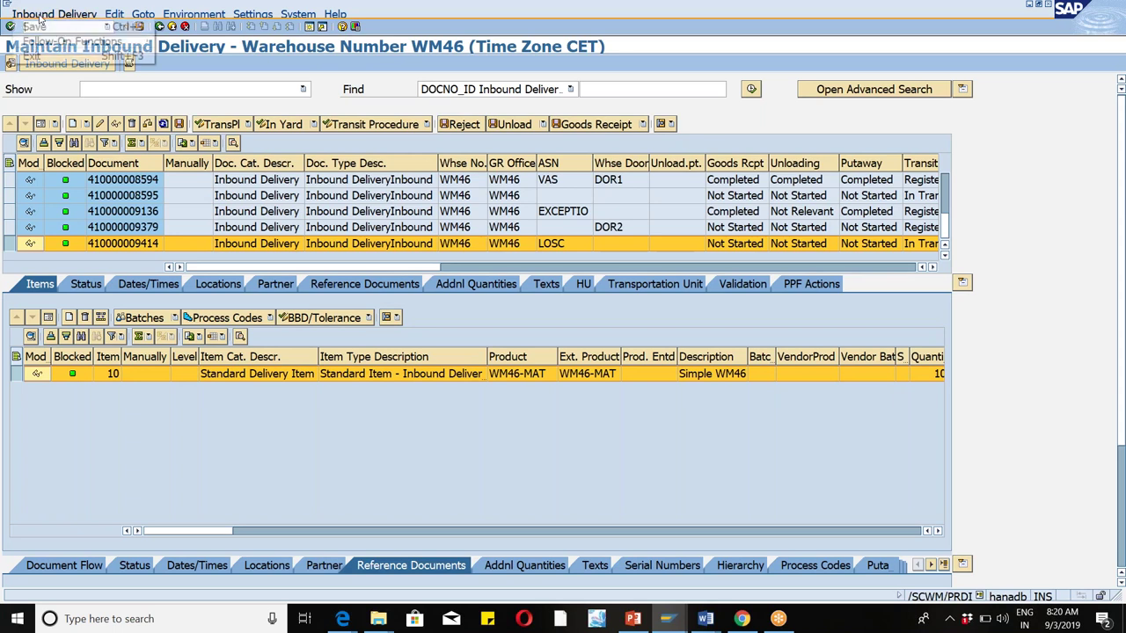
pyautogui.moveTo(41, 40)
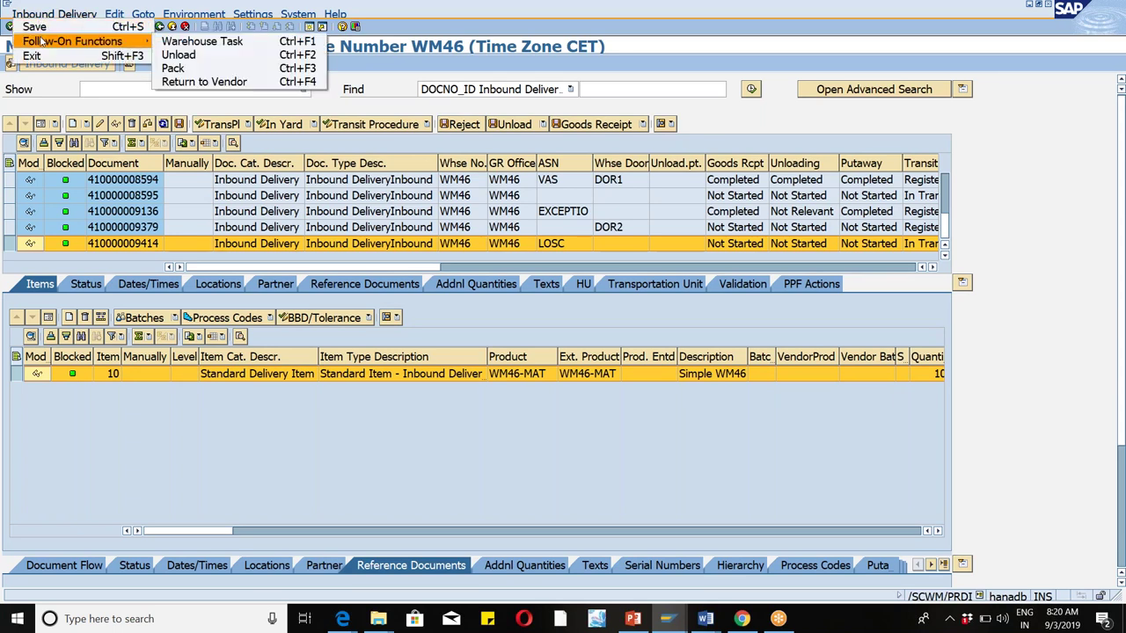
pyautogui.click(178, 41)
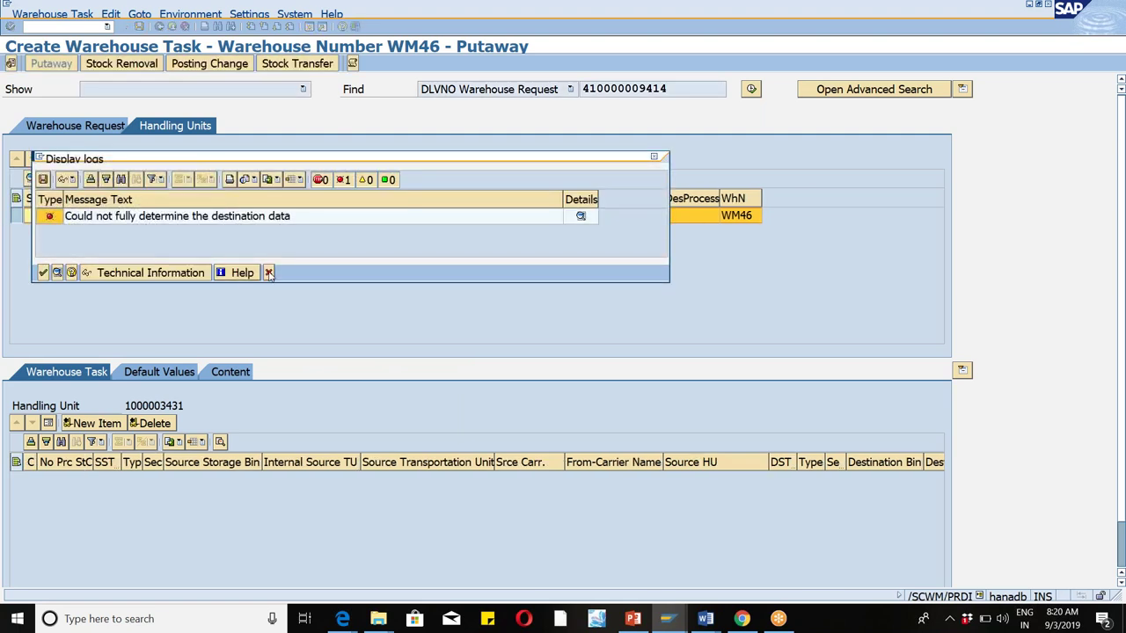
pyautogui.click(269, 273)
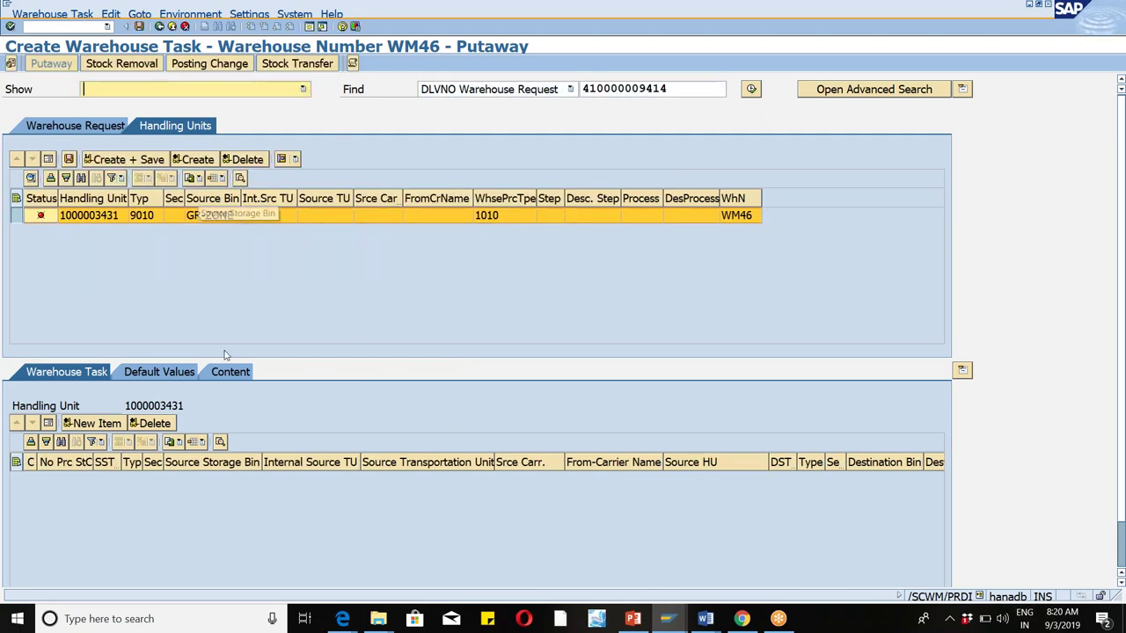
# Set the handling unit's destination to storage type LOSC, bin LOSC-01-01-A, and create and save its putaway warehouse tasks.
pyautogui.click(154, 373)
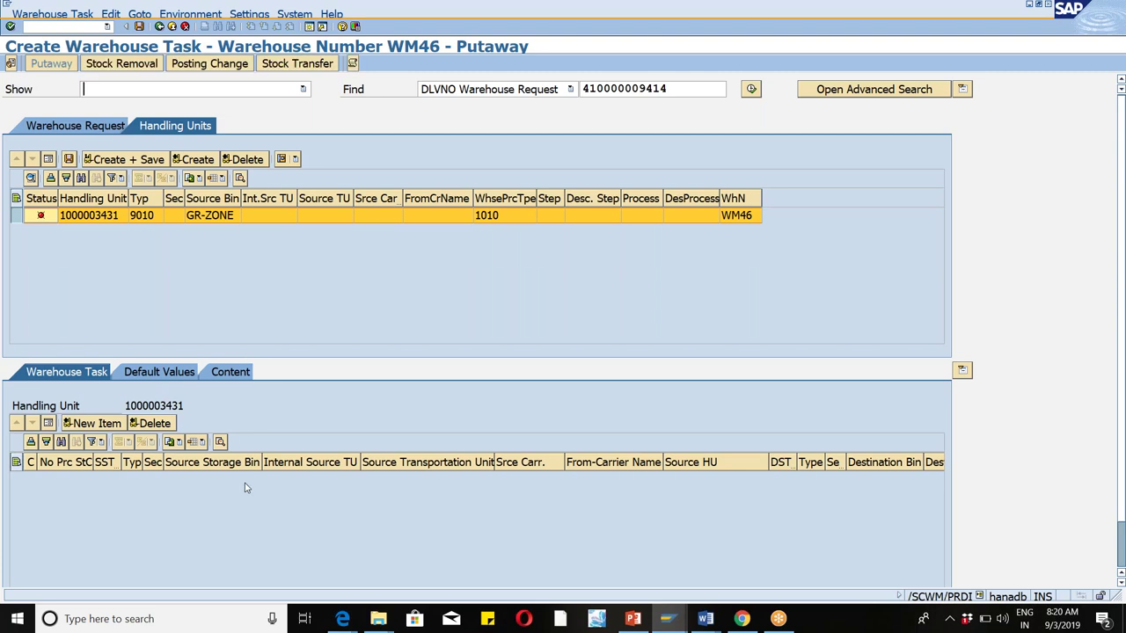
pyautogui.click(158, 549)
pyautogui.write('LOSC')
pyautogui.press('Tab')
pyautogui.press('F4')
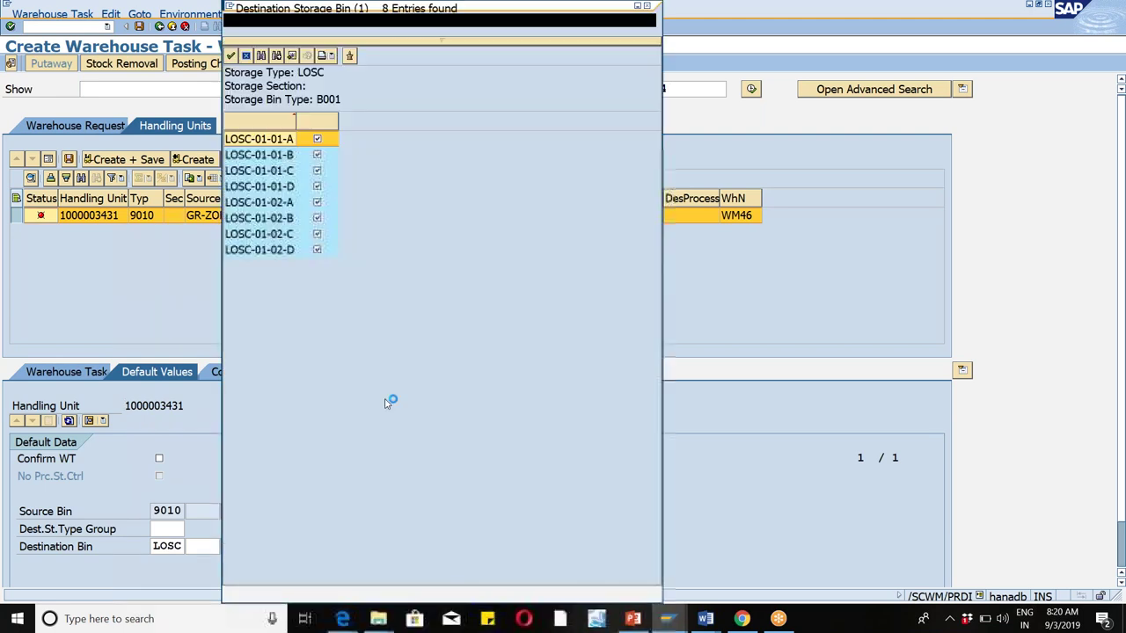
pyautogui.doubleClick(249, 146)
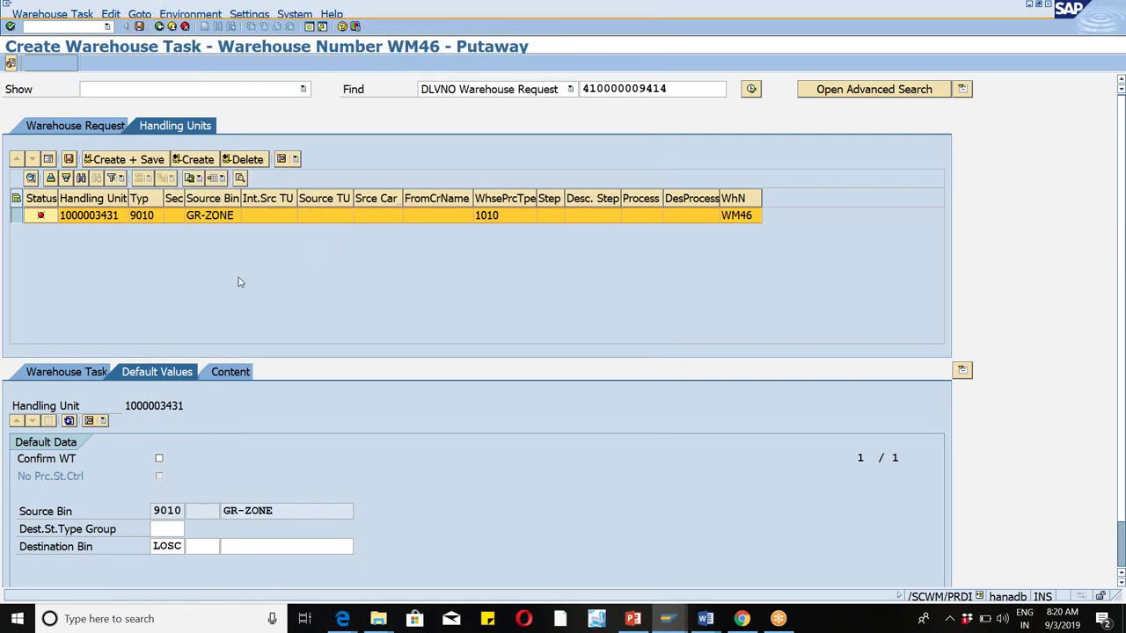
pyautogui.click(194, 159)
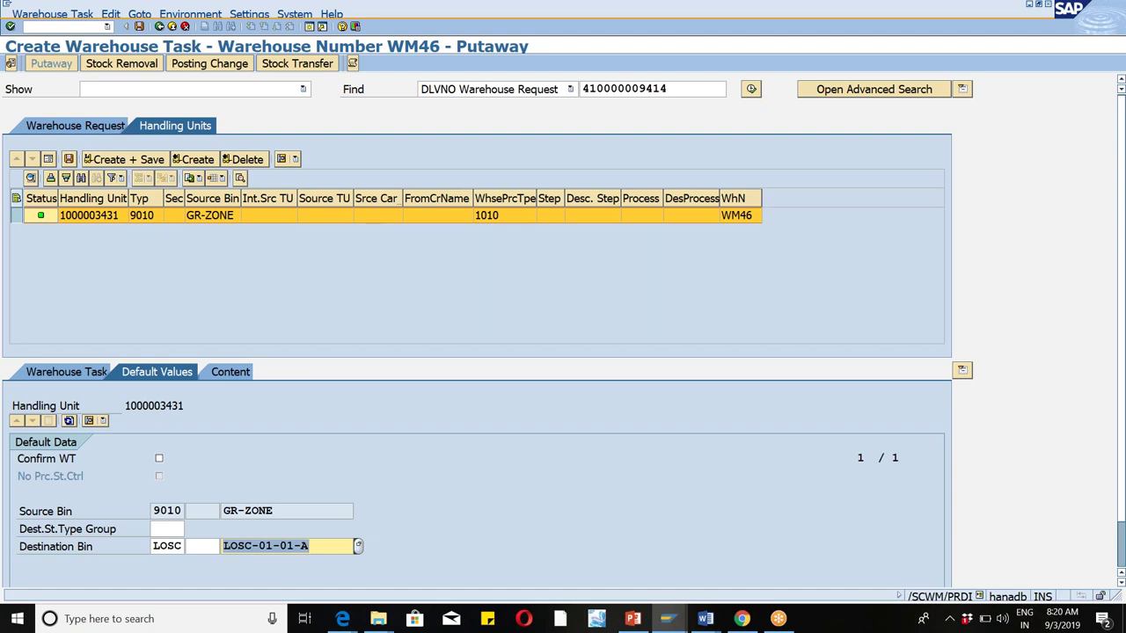
pyautogui.click(70, 160)
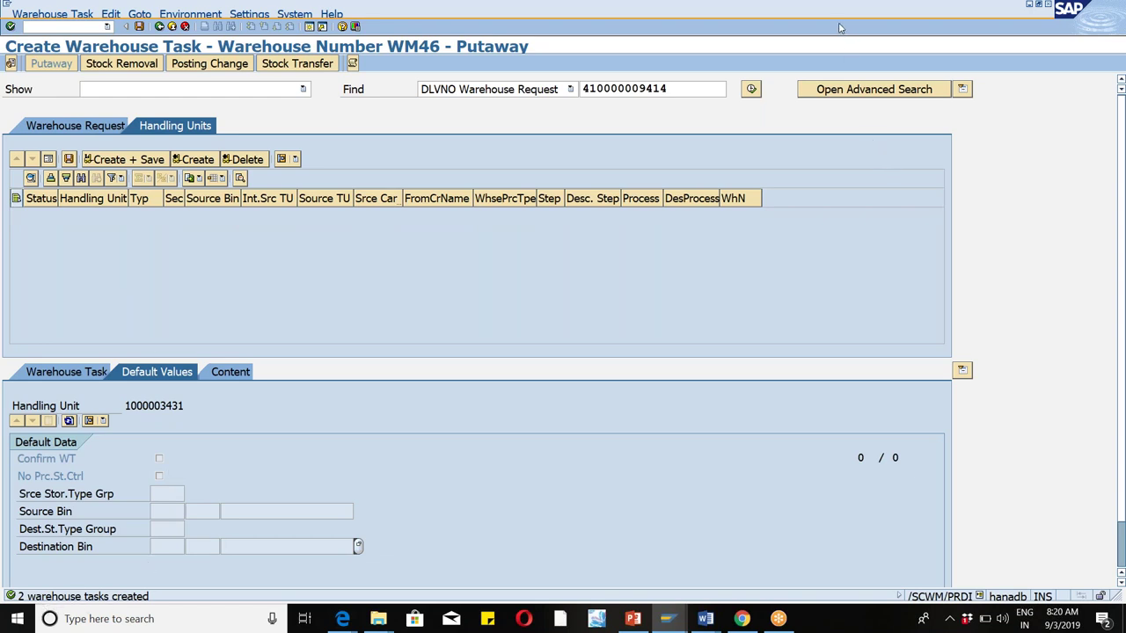
# Open the details of the warehouse task creation message and close them again.
pyautogui.doubleClick(44, 596)
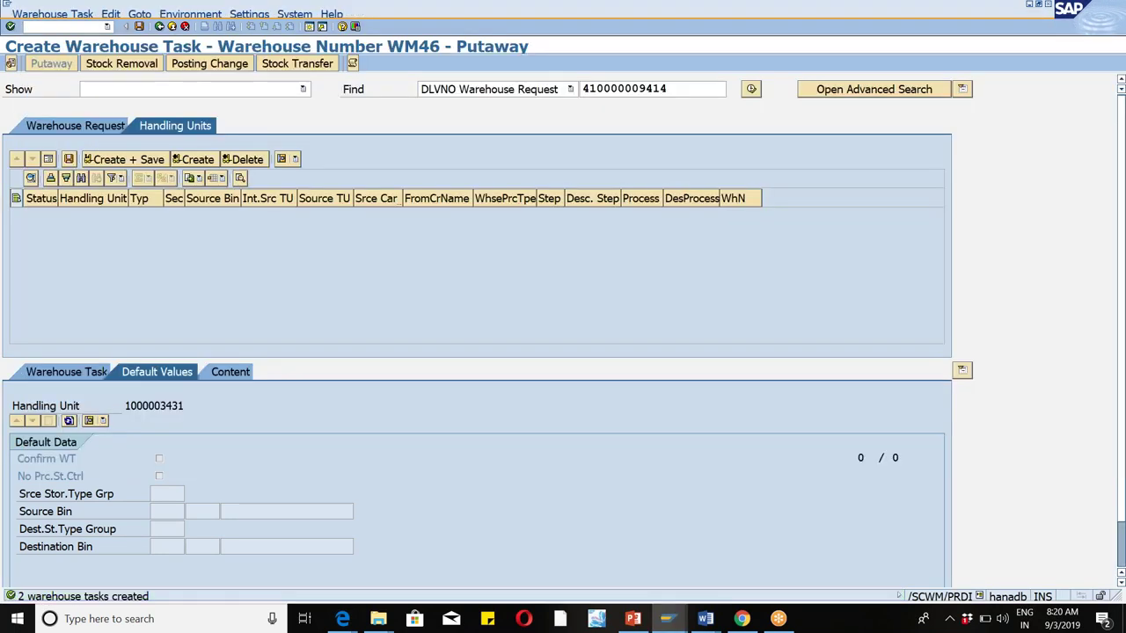
pyautogui.doubleClick(95, 597)
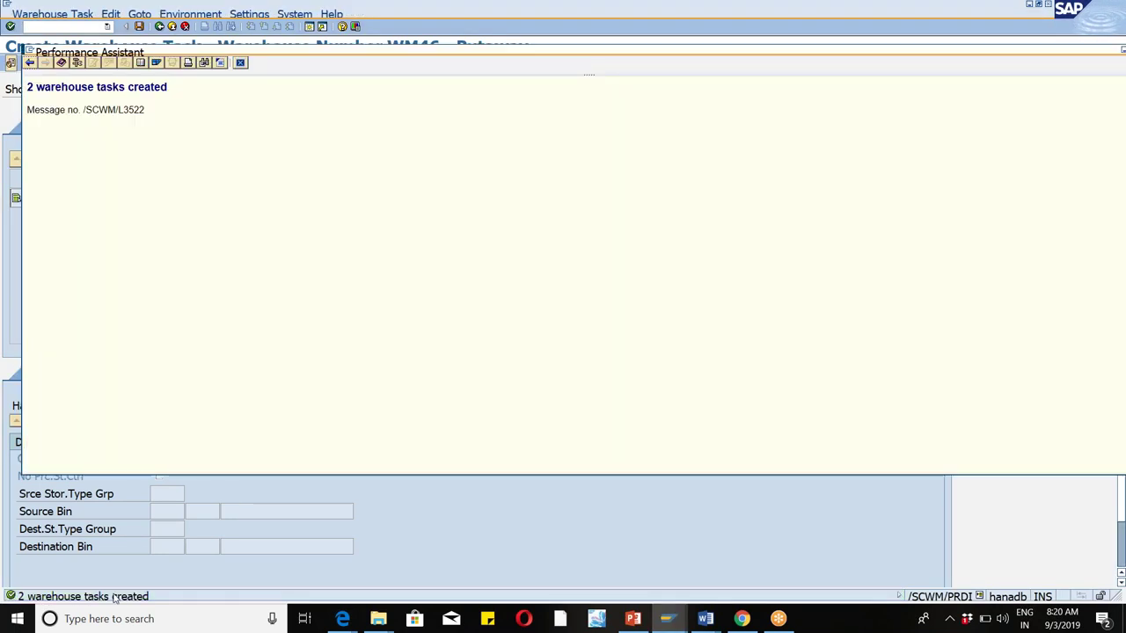
pyautogui.click(240, 63)
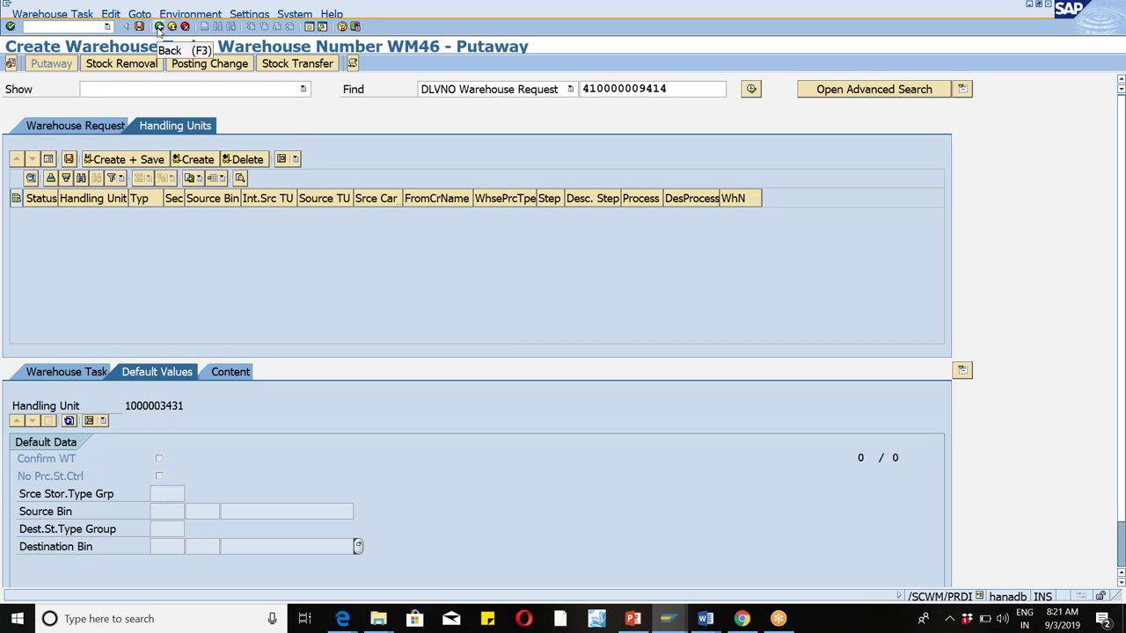
# Return to the inbound delivery overview, select the LOSC delivery, and open the Warehouse Management Monitor for WM46 with monitor SAP.
pyautogui.click(159, 28)
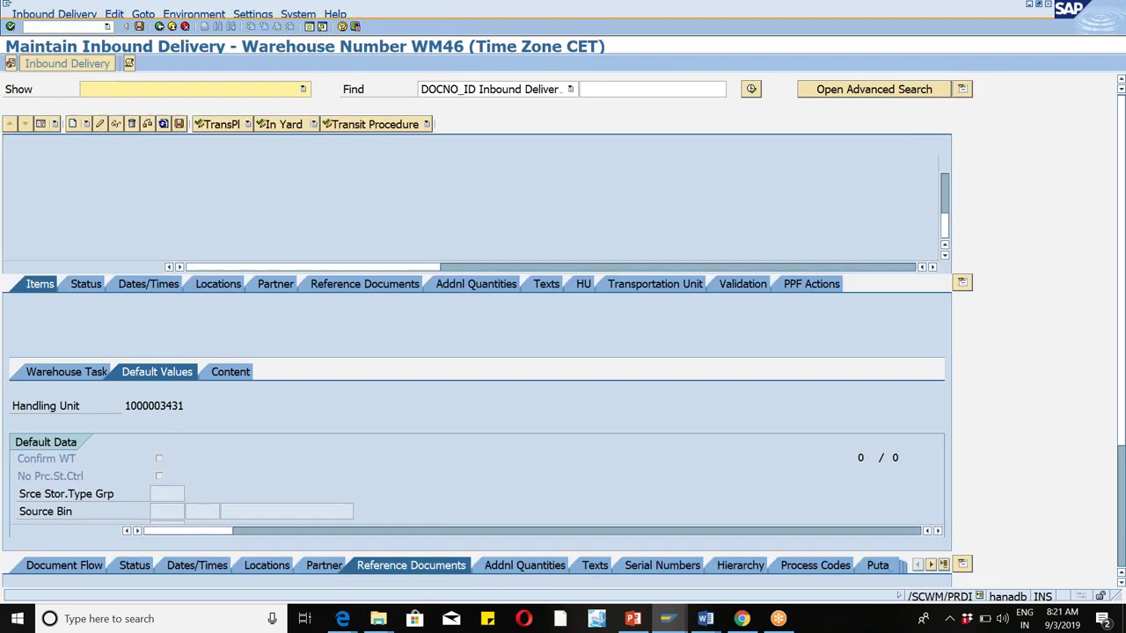
pyautogui.click(128, 243)
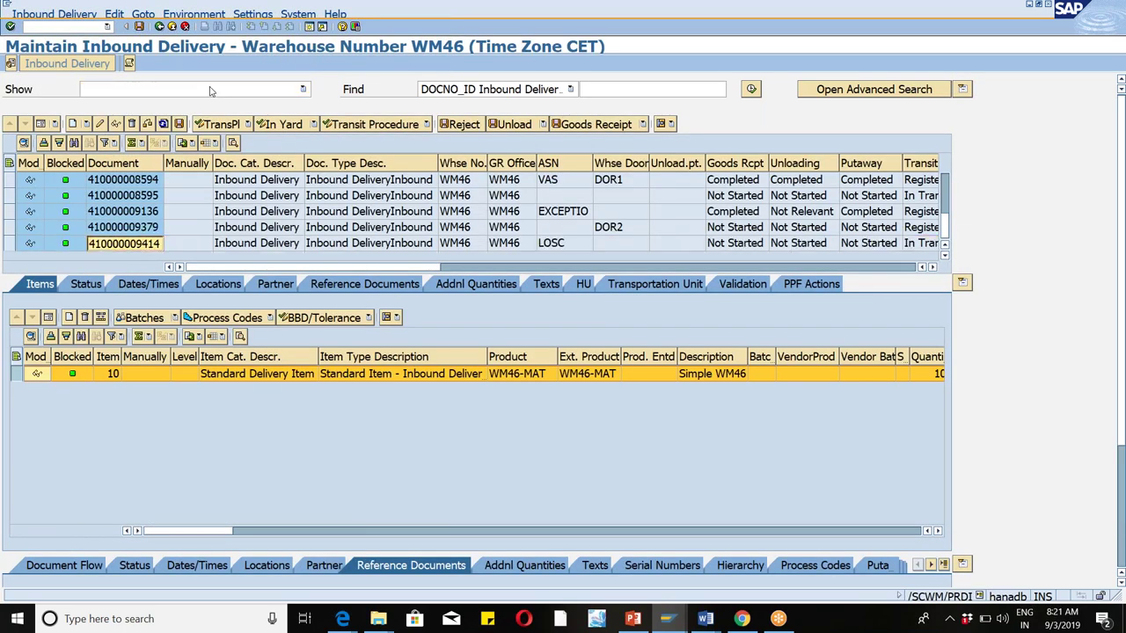
pyautogui.click(193, 13)
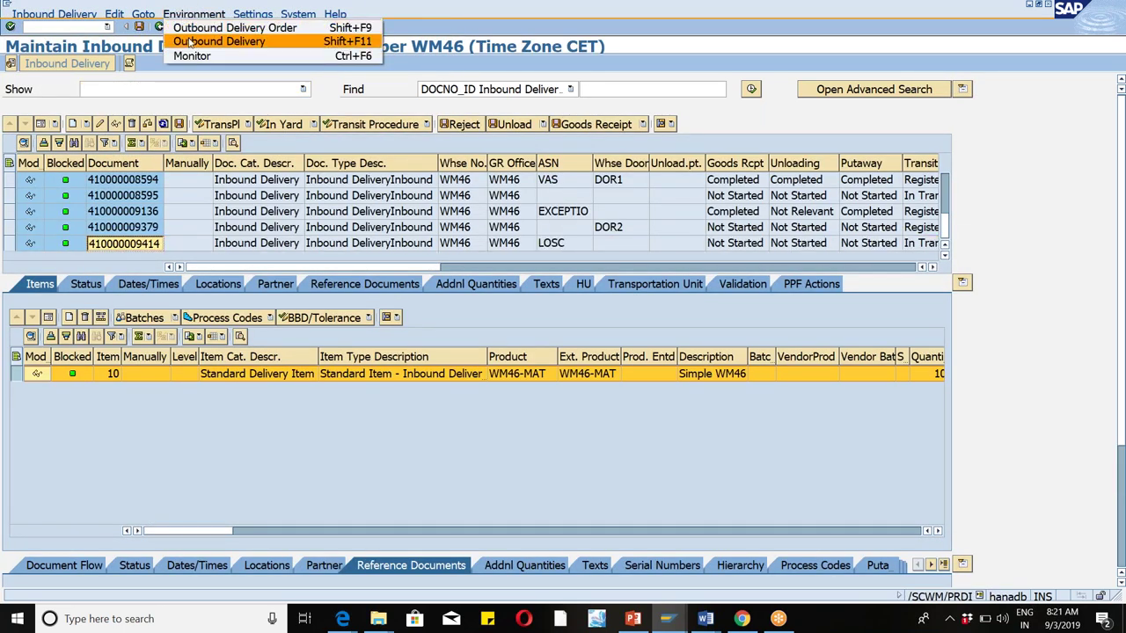
pyautogui.click(187, 56)
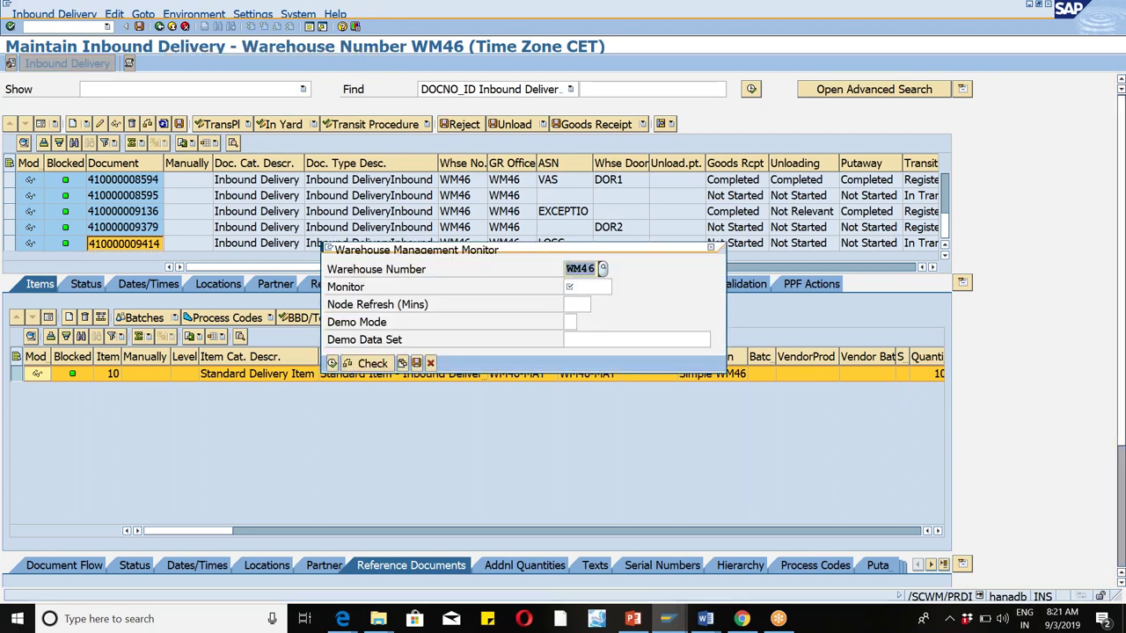
pyautogui.click(589, 287)
pyautogui.write('SAP')
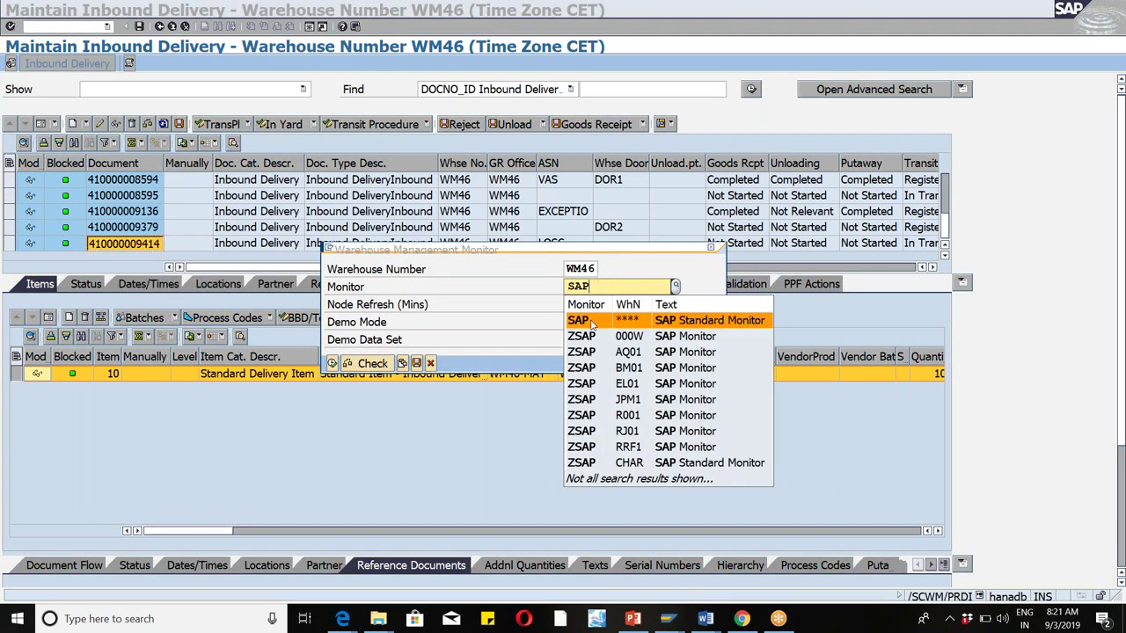
pyautogui.click(589, 322)
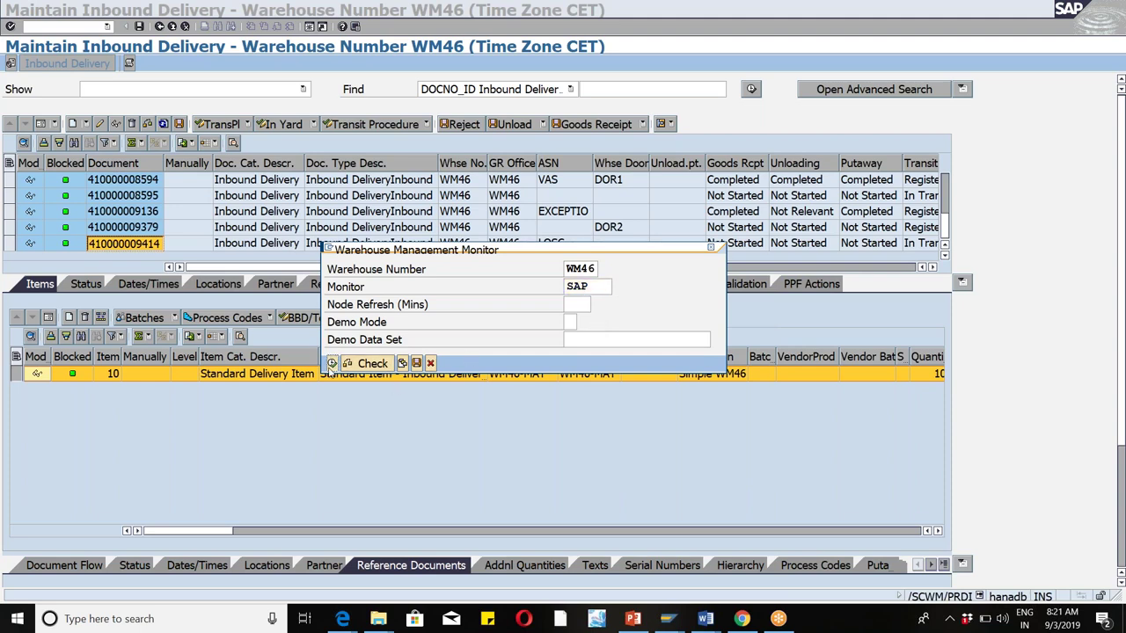
pyautogui.click(333, 363)
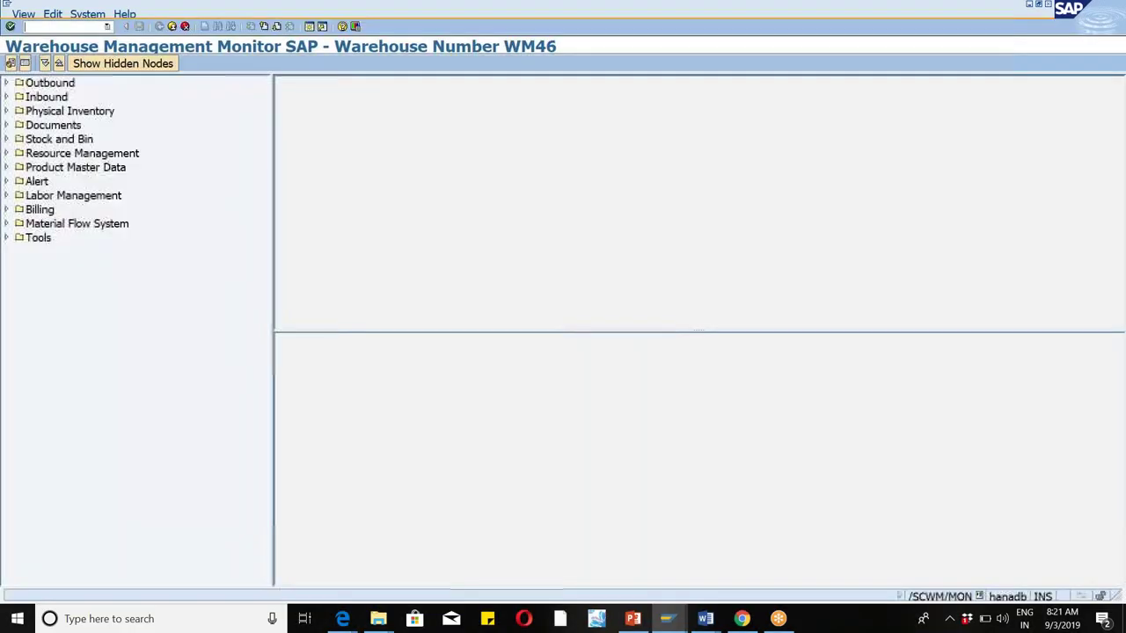
# Find the LOSC inbound delivery by its document number under Inbound Documents, list its warehouse tasks, and widen the task number column.
pyautogui.click(5, 96)
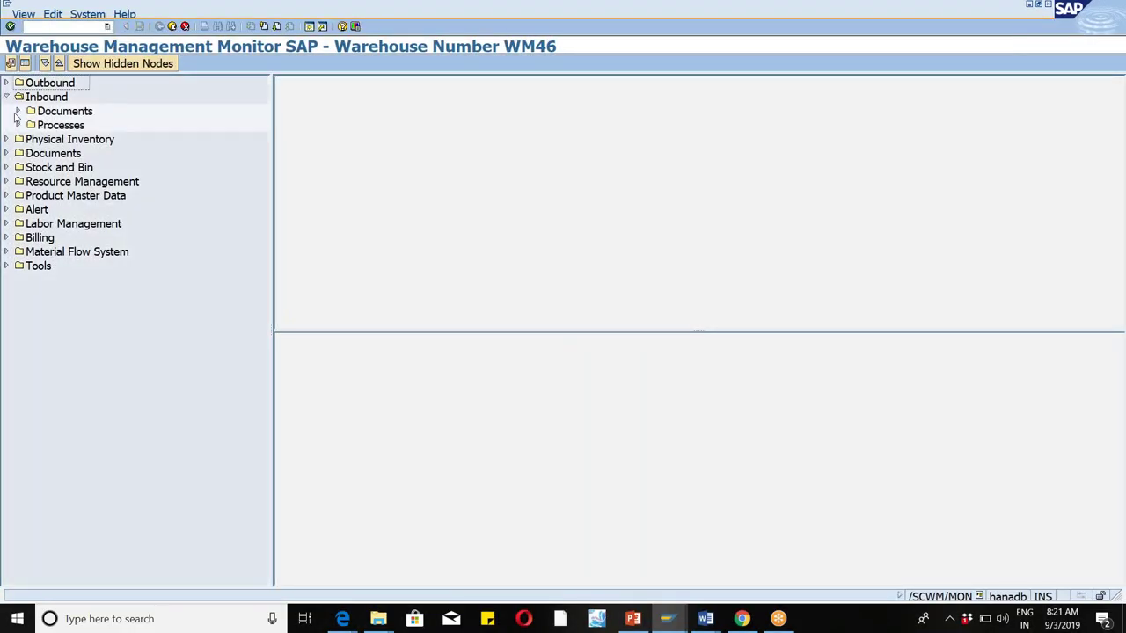
pyautogui.click(17, 112)
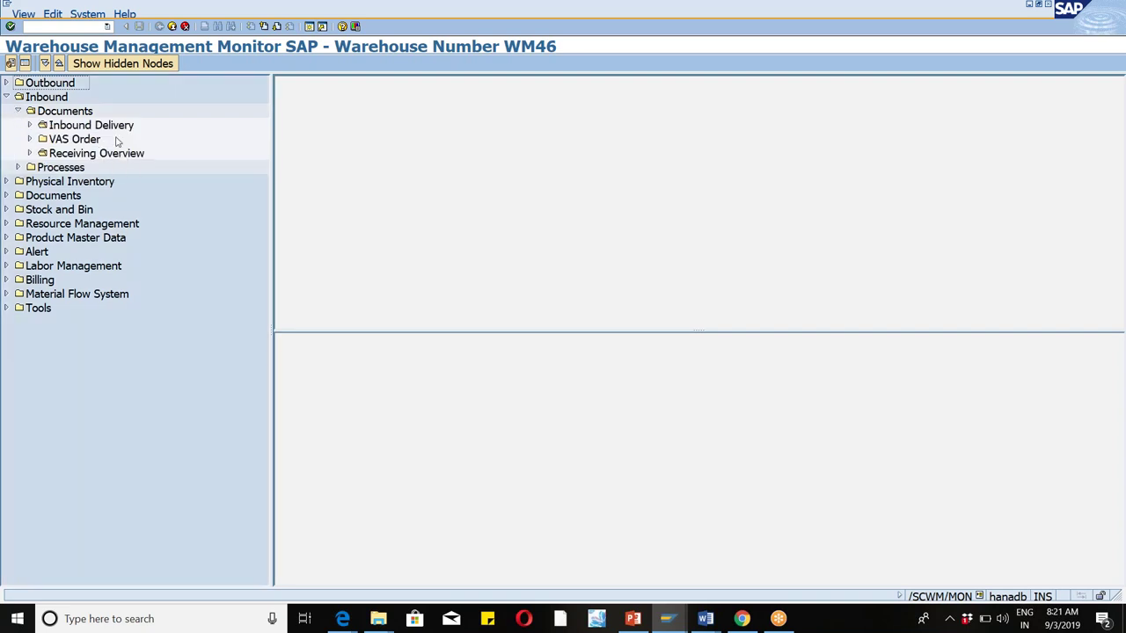
pyautogui.doubleClick(68, 127)
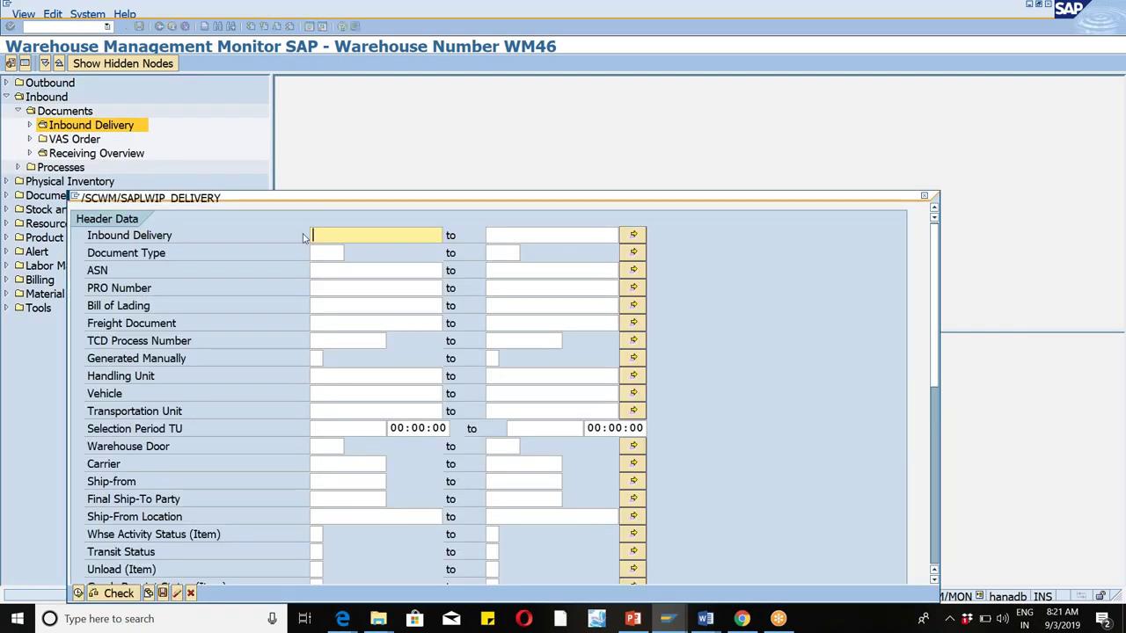
pyautogui.hotkey('ctrl', 'v')
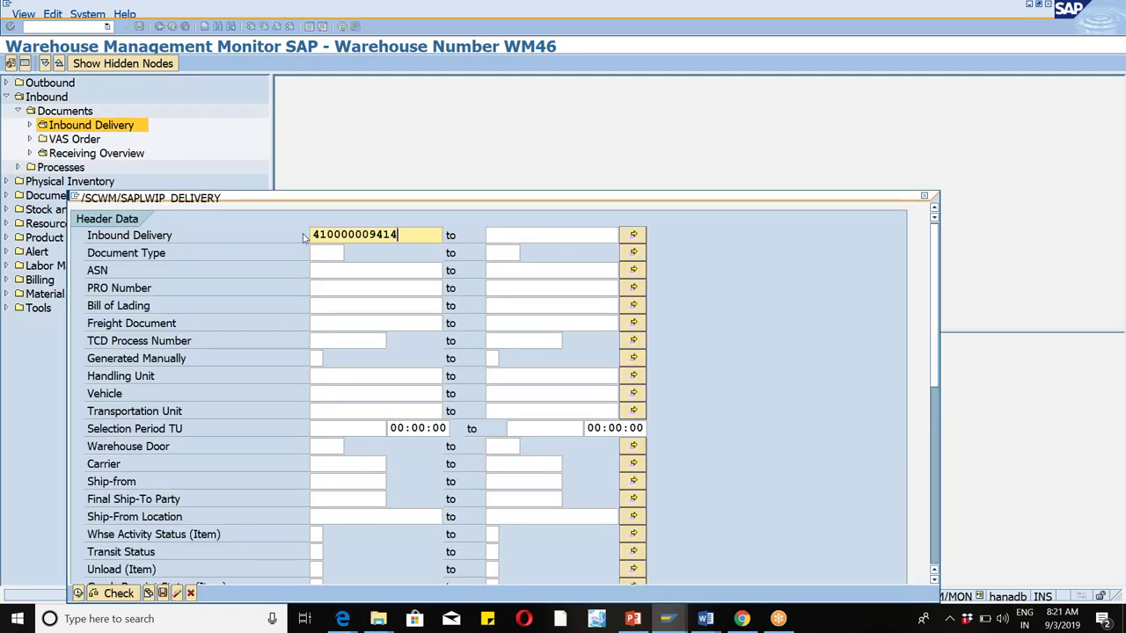
pyautogui.click(78, 594)
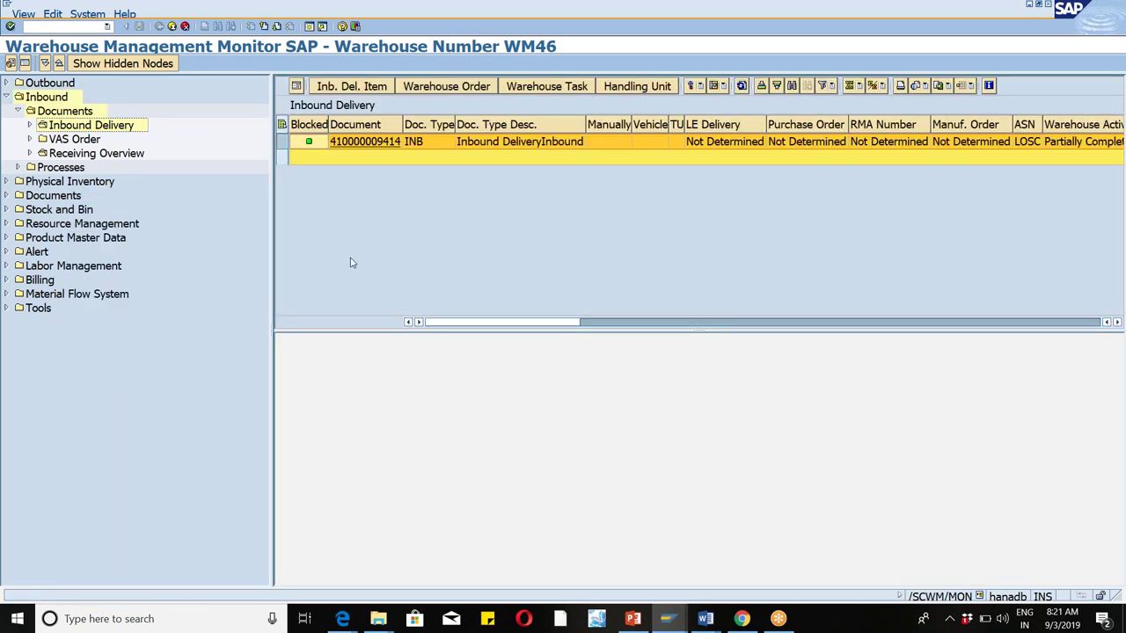
pyautogui.click(299, 145)
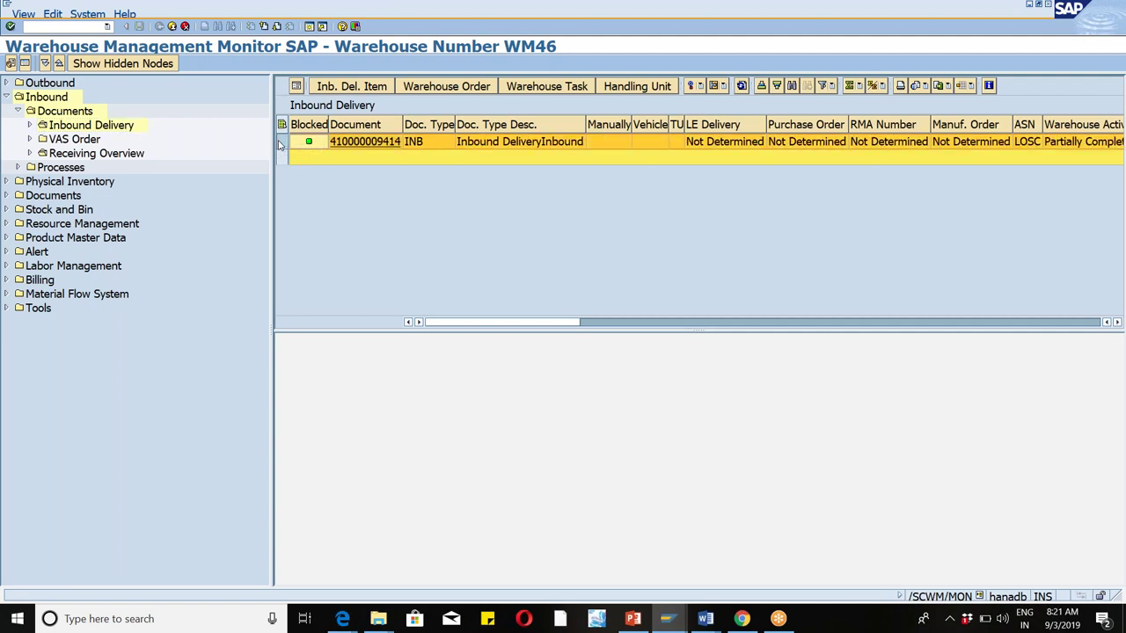
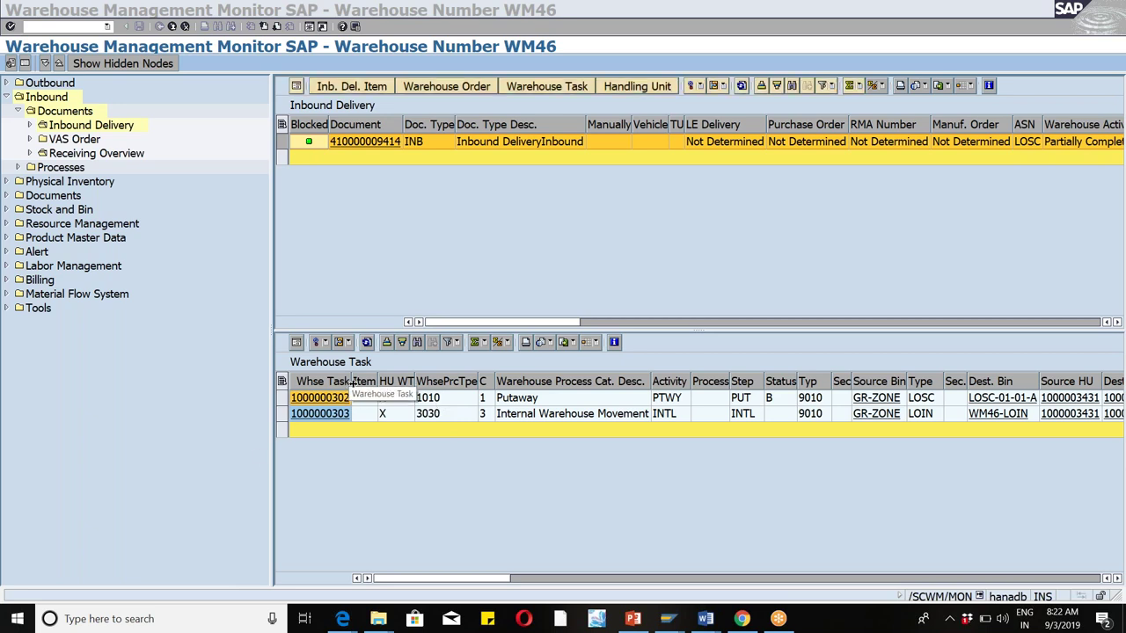
pyautogui.doubleClick(352, 385)
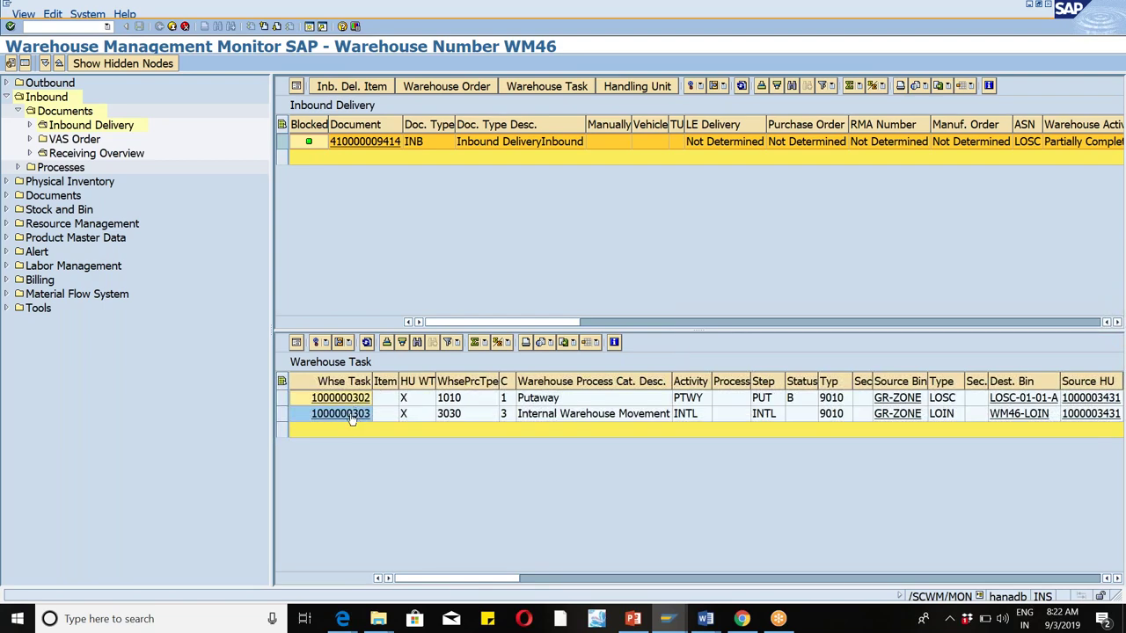
# Switch to the Layout Oriented Word document, review the GR Zone, ID Point and High Rack diagram, and return to the monitor.
pyautogui.click(706, 618)
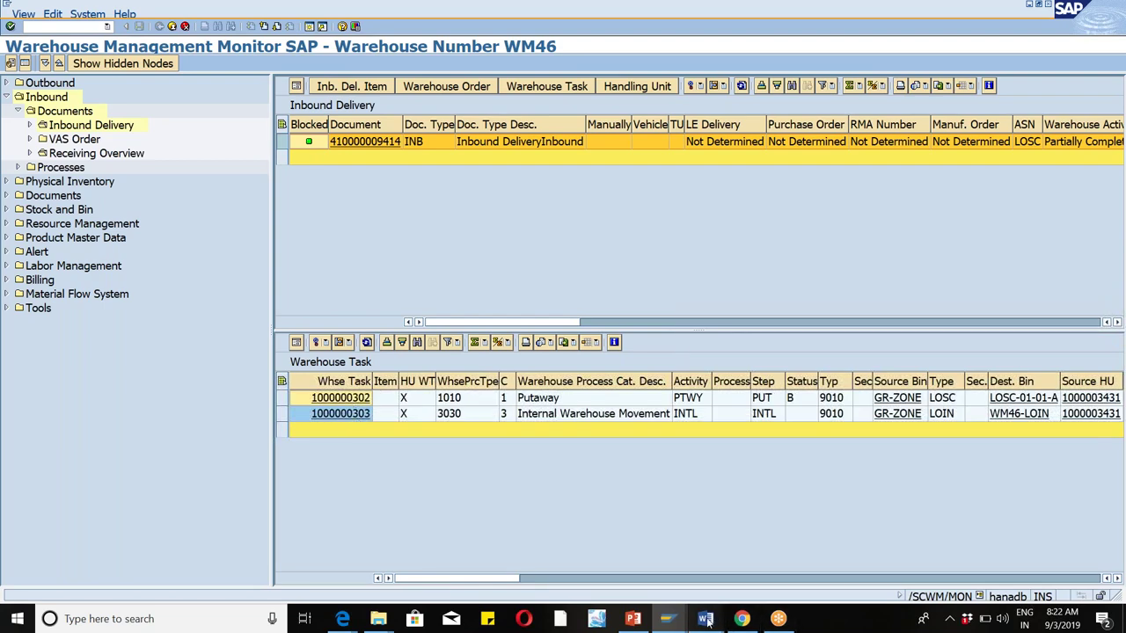
pyautogui.click(764, 587)
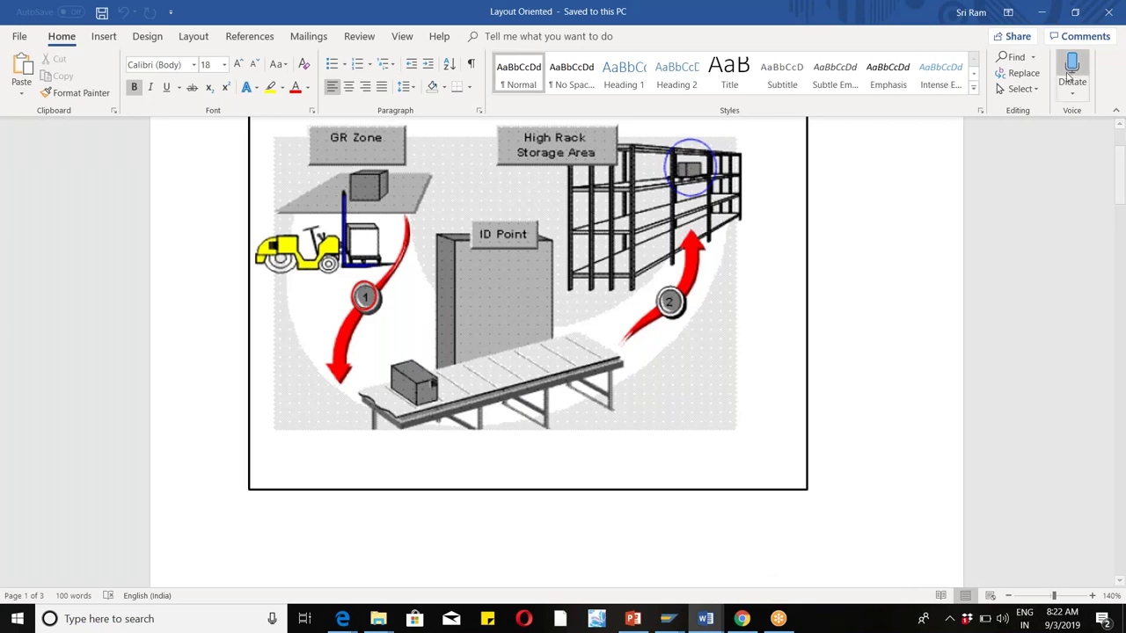
pyautogui.click(1040, 16)
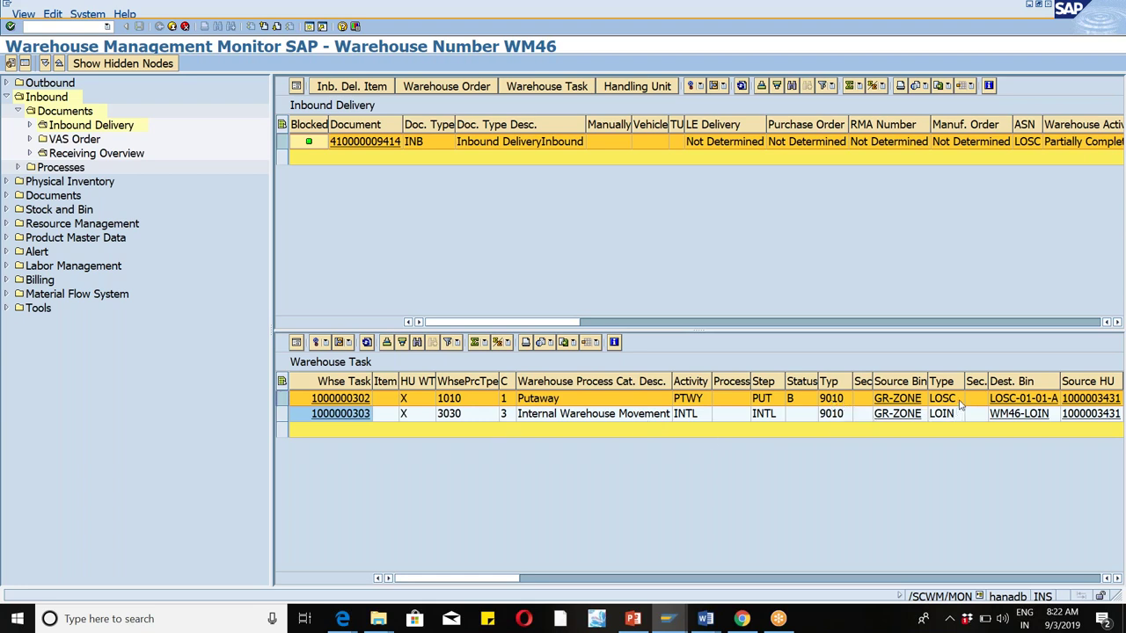
# Examine the status of the putaway task to LOSC-01-01-A and of the internal movement task to WM46-LOIN.
pyautogui.click(806, 400)
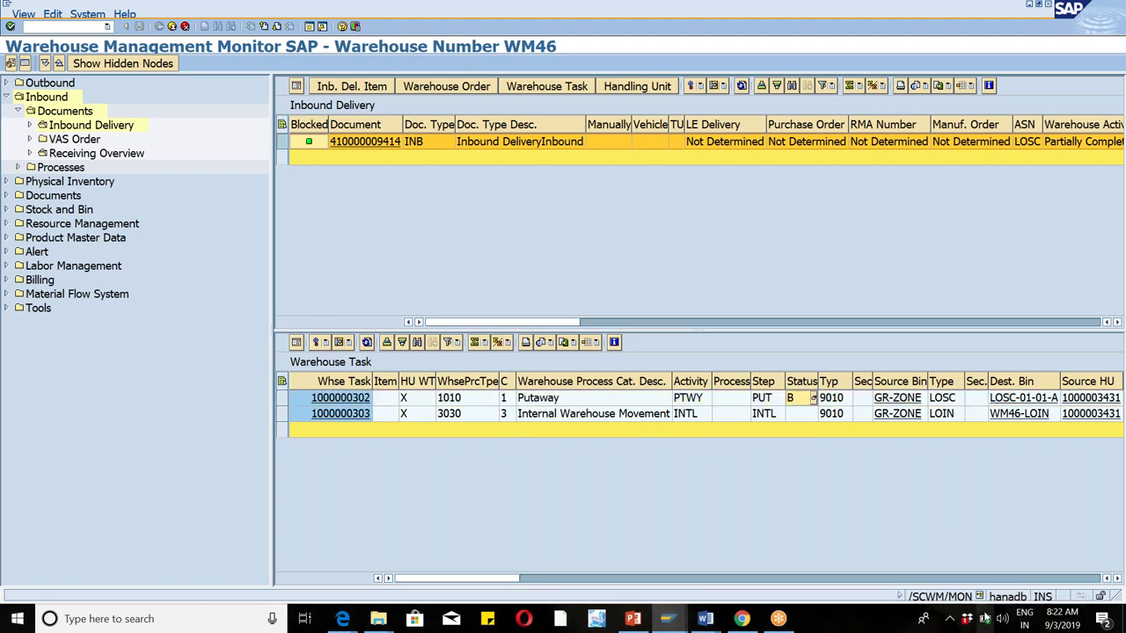
pyautogui.click(282, 414)
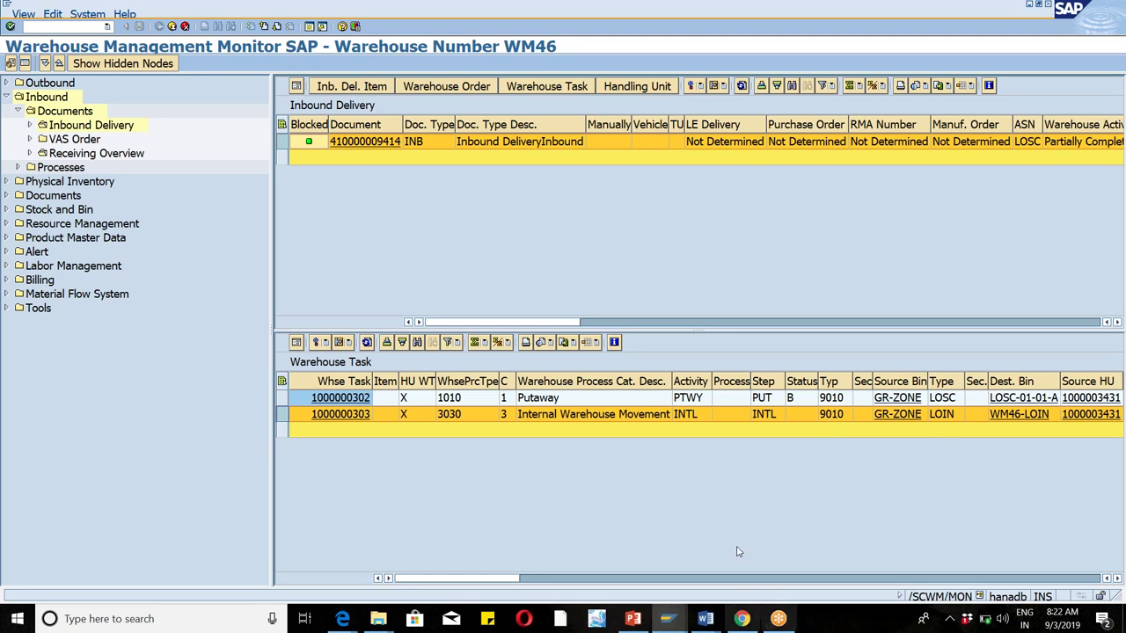
pyautogui.click(801, 417)
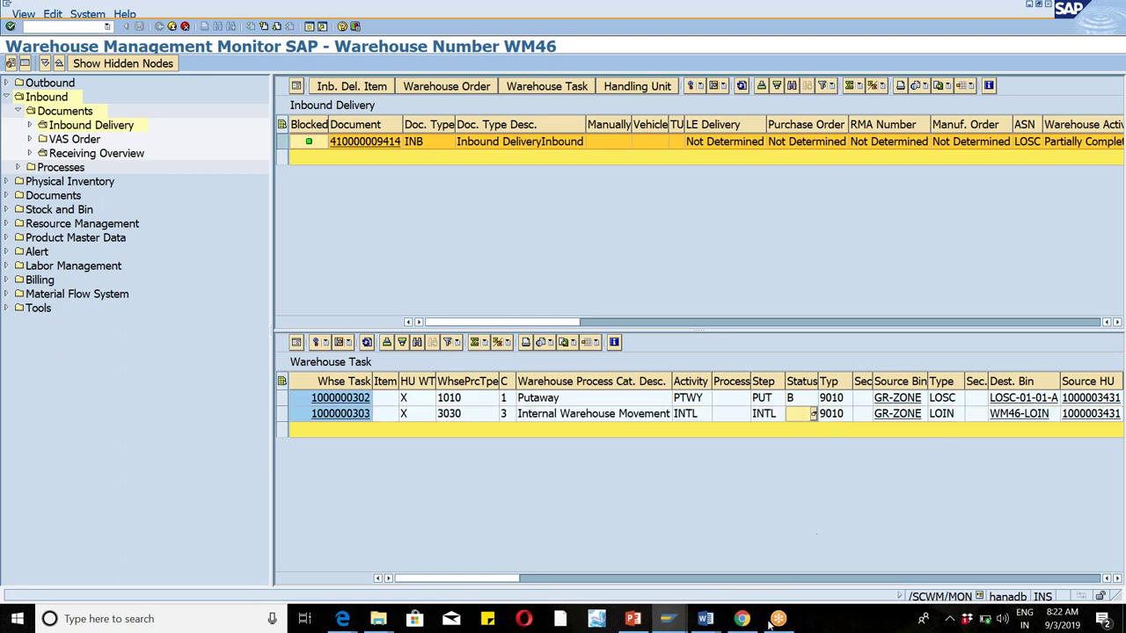
# Compare the flow in the Layout Oriented Word diagram with the WM46-LOIN warehouse task in the SAP monitor.
pyautogui.click(708, 619)
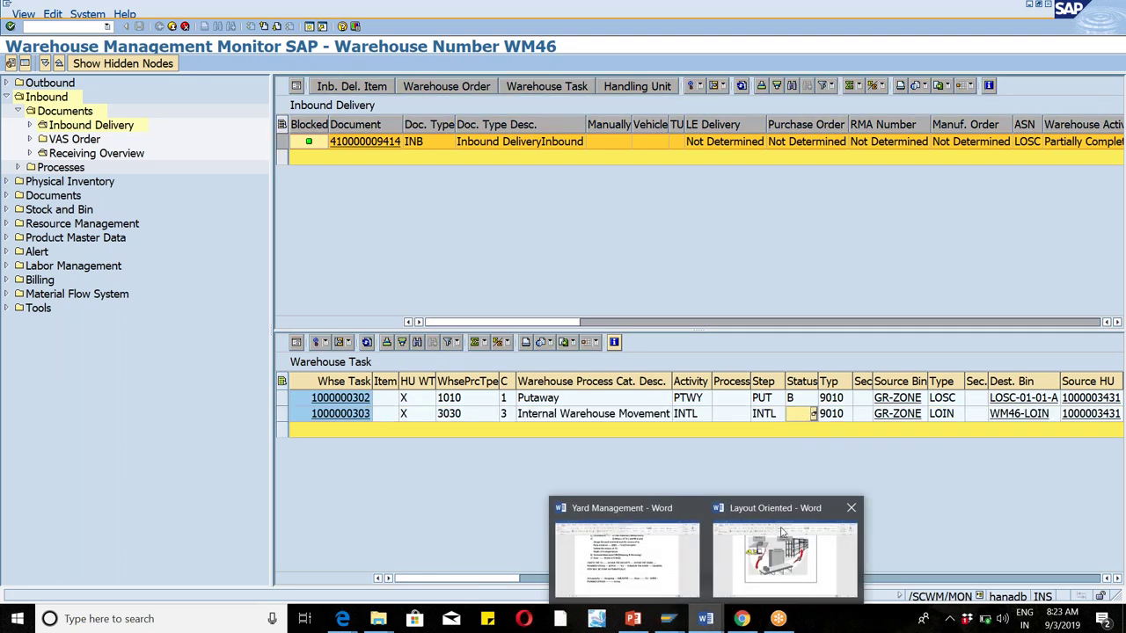
pyautogui.click(777, 563)
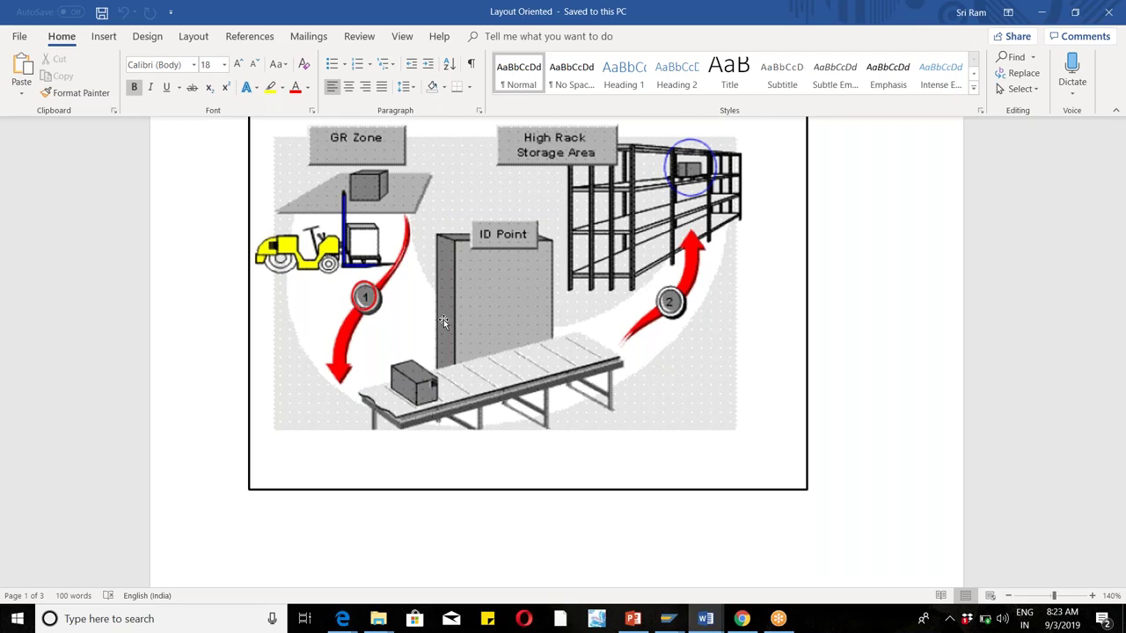
pyautogui.hotkey('alt', 'Tab')
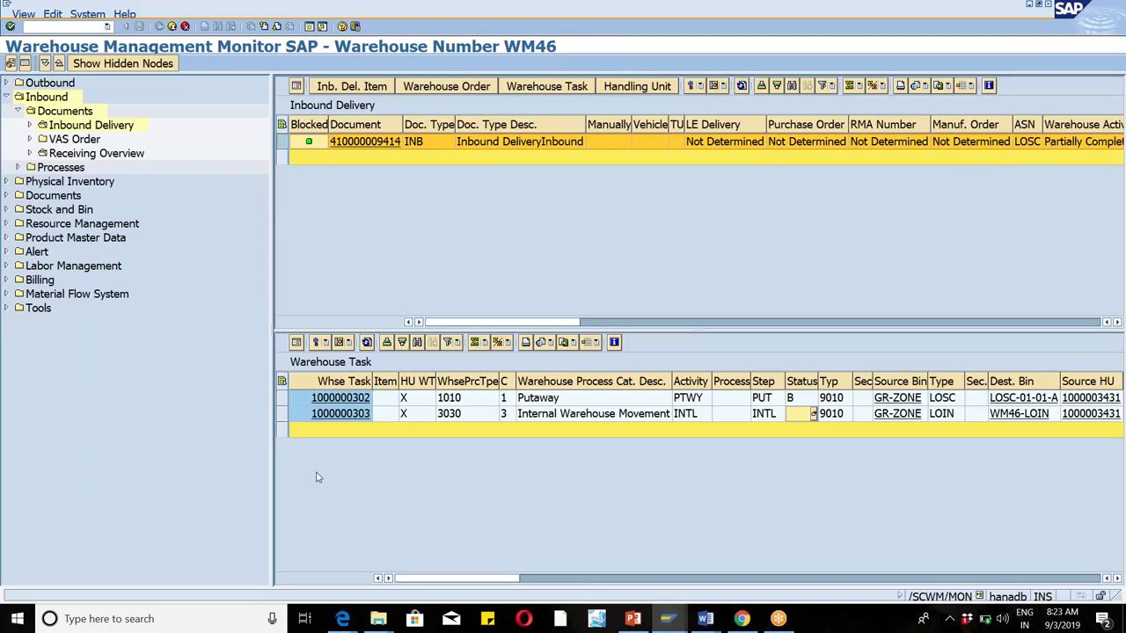
pyautogui.click(813, 413)
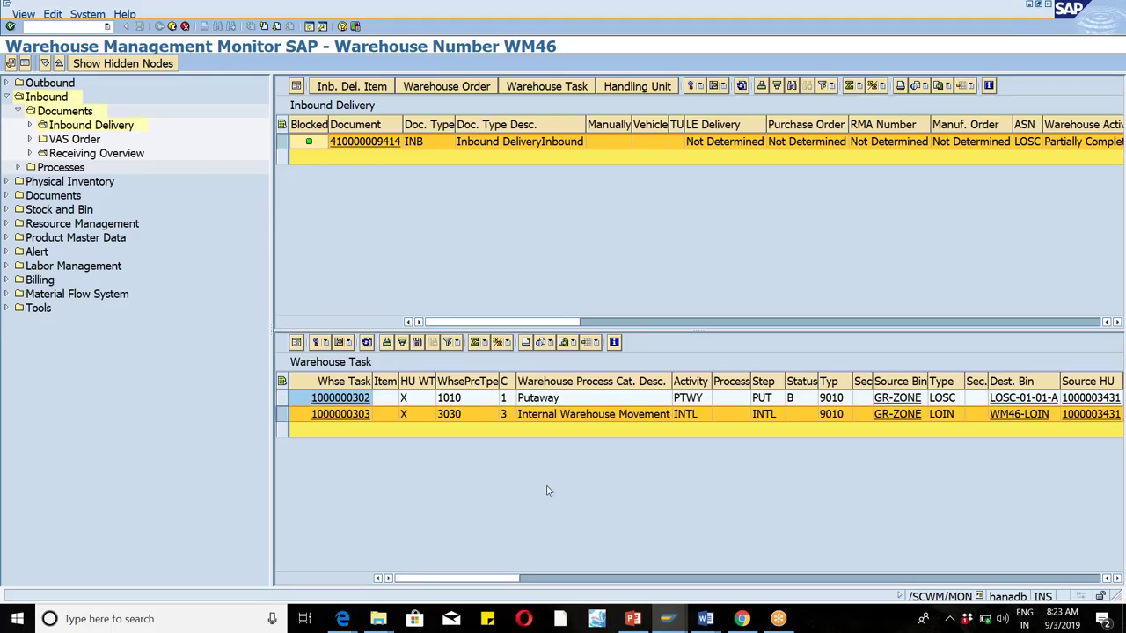
pyautogui.hotkey('alt', 'Tab')
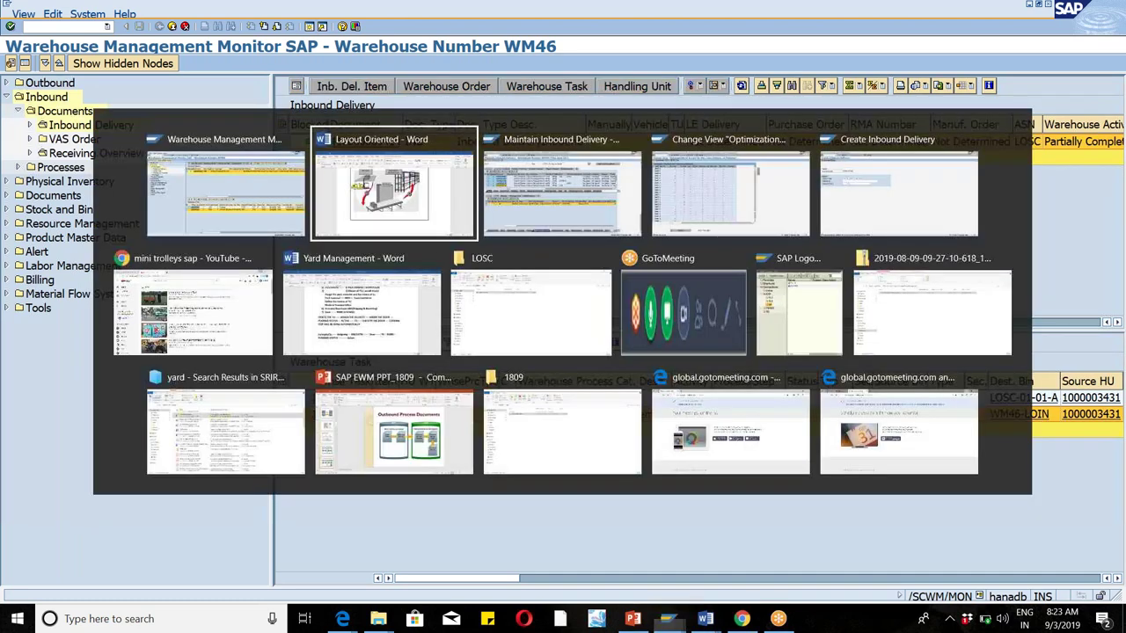